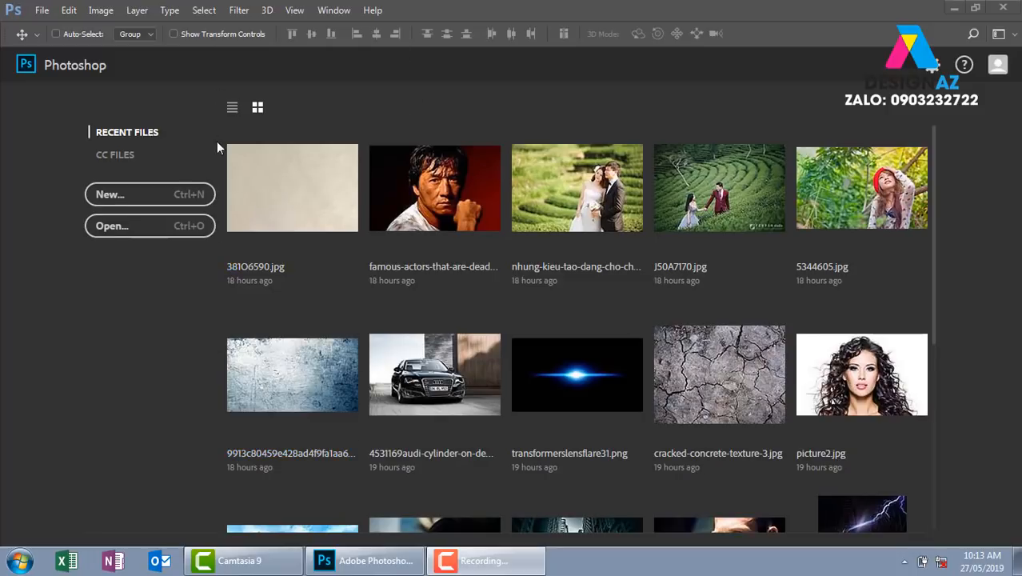
Start opening an image file and browse to the nike folder on Local Disk (E:).
{"action": "left_click", "coordinate": [192, 227]}
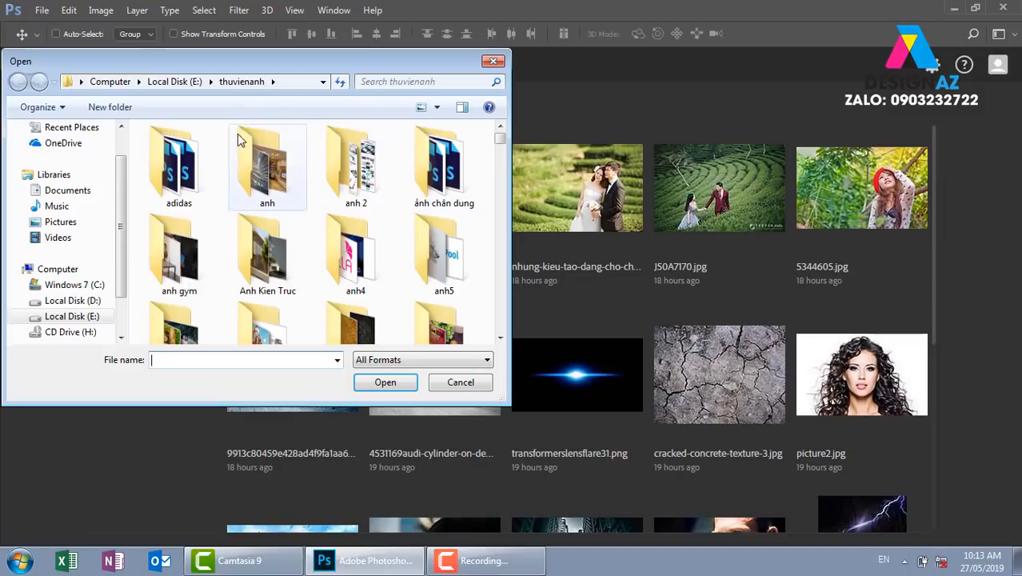
{"action": "left_click_drag", "start_coordinate": [291, 59], "coordinate": [575, 58]}
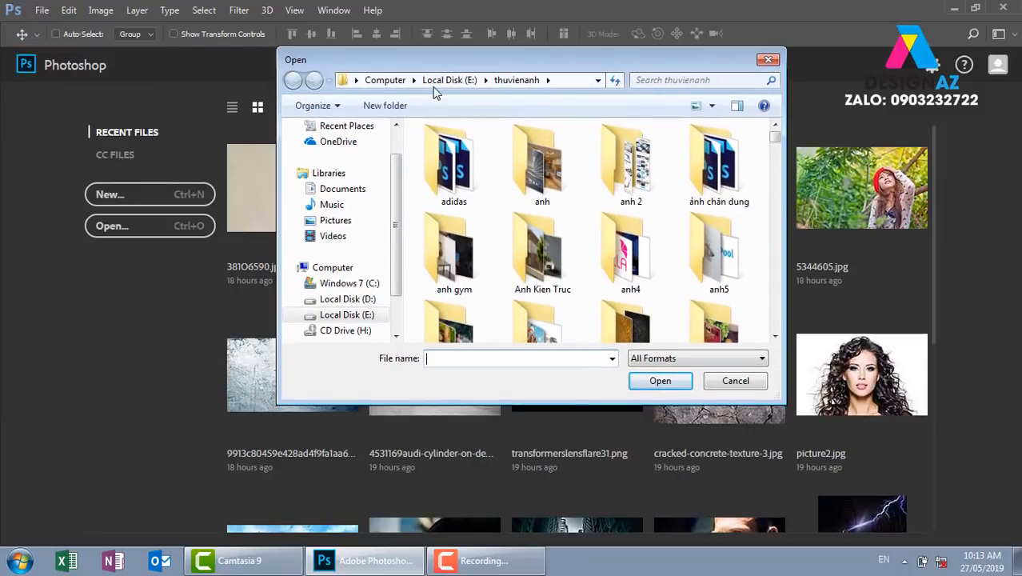
{"action": "left_click", "coordinate": [449, 80]}
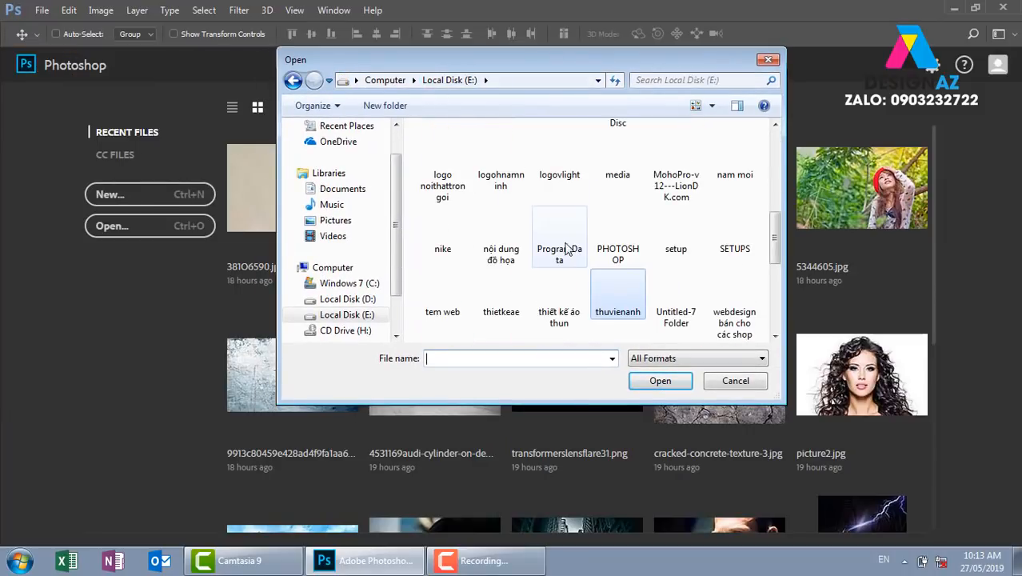
{"action": "key", "text": "n"}
{"action": "key", "text": "n"}
{"action": "key", "text": "n"}
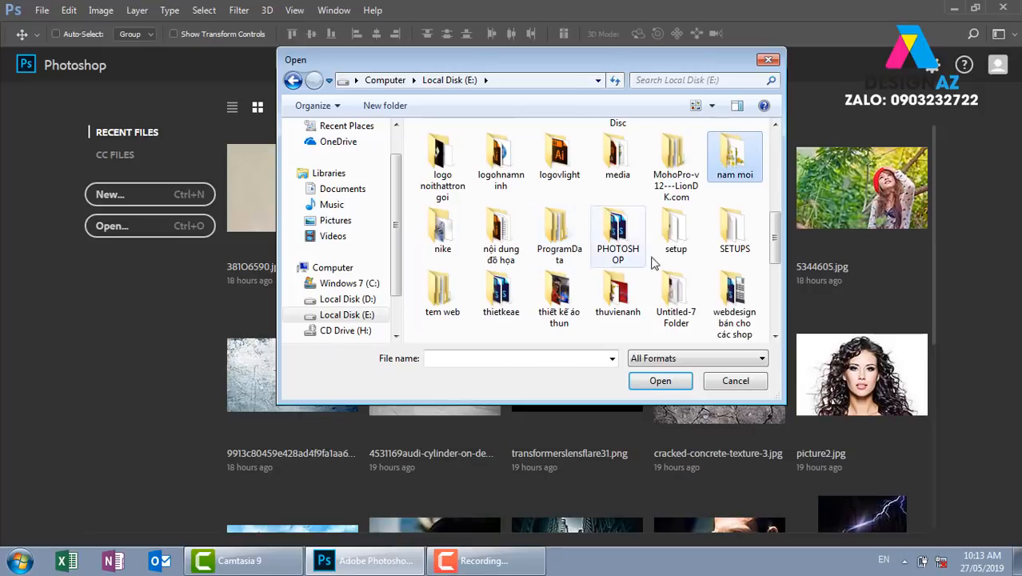
{"action": "key", "text": "n"}
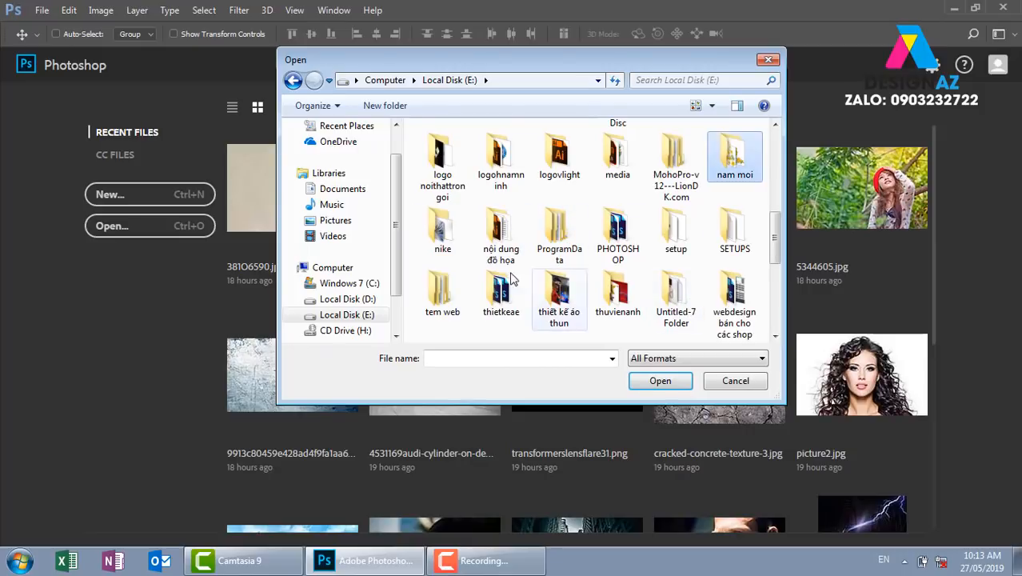
{"action": "double_click", "coordinate": [445, 231]}
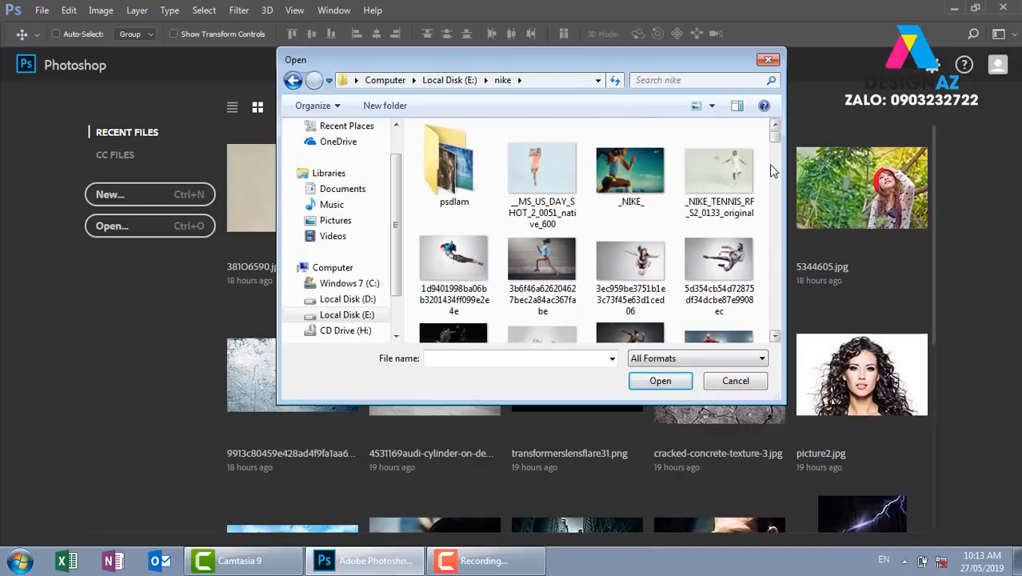
Find the JPG image nike-banner-1 of the skateboarder in the nike folder and open it.
{"action": "left_click_drag", "start_coordinate": [657, 64], "coordinate": [596, 51]}
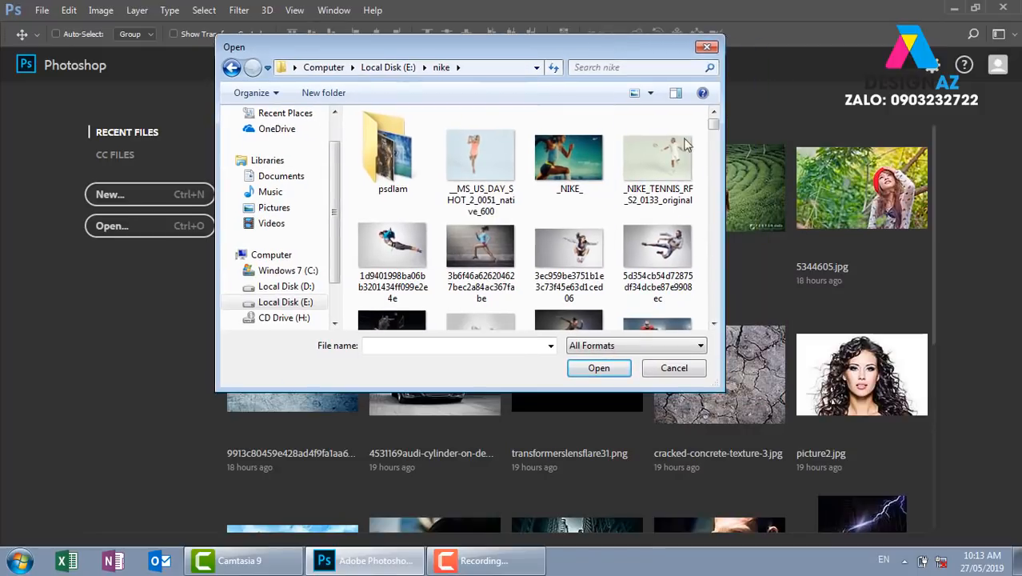
{"action": "left_click", "coordinate": [714, 323]}
{"action": "left_click", "coordinate": [714, 324]}
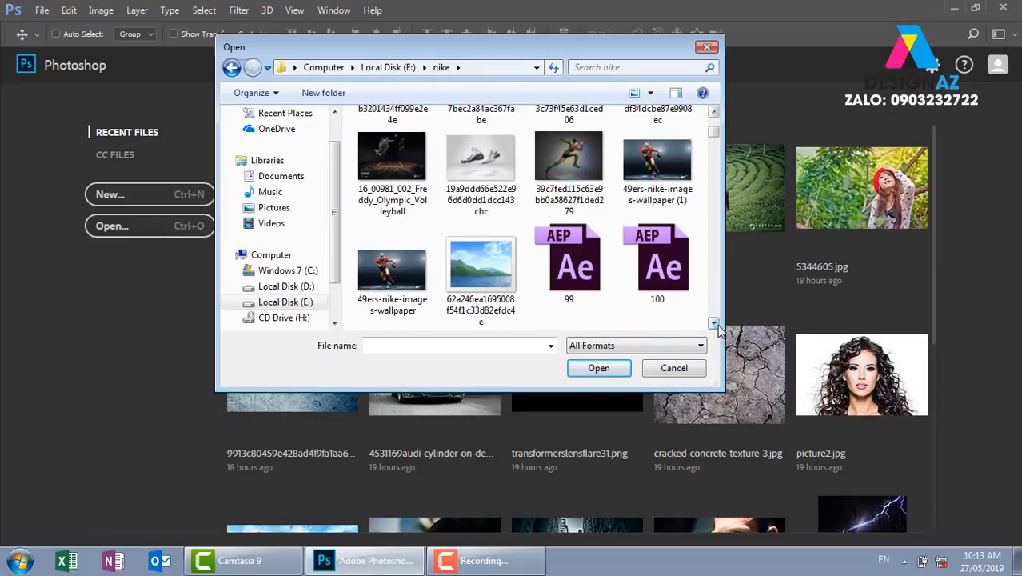
{"action": "left_click", "coordinate": [714, 323]}
{"action": "left_click", "coordinate": [714, 323]}
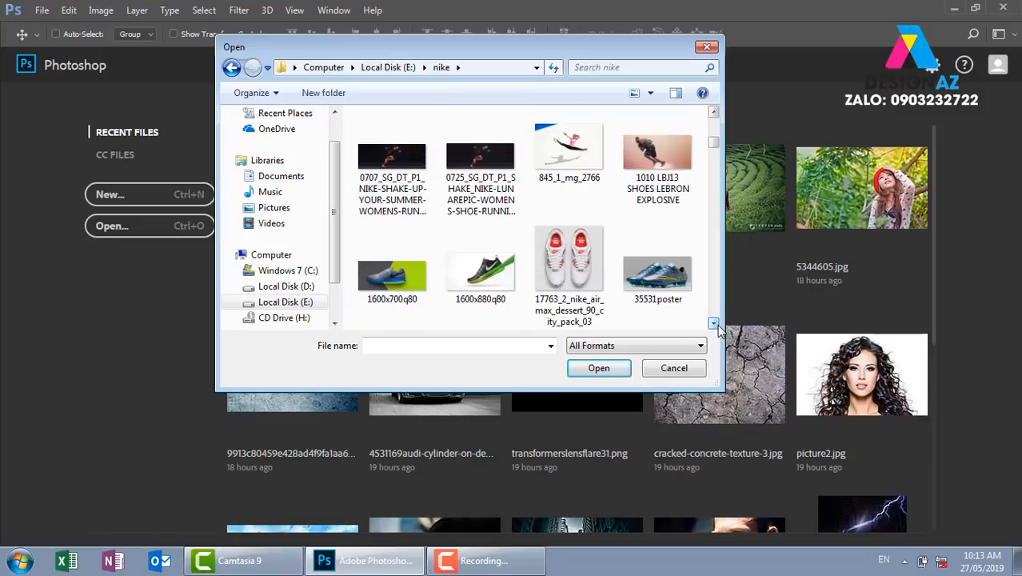
{"action": "left_click", "coordinate": [714, 323]}
{"action": "left_click", "coordinate": [714, 323]}
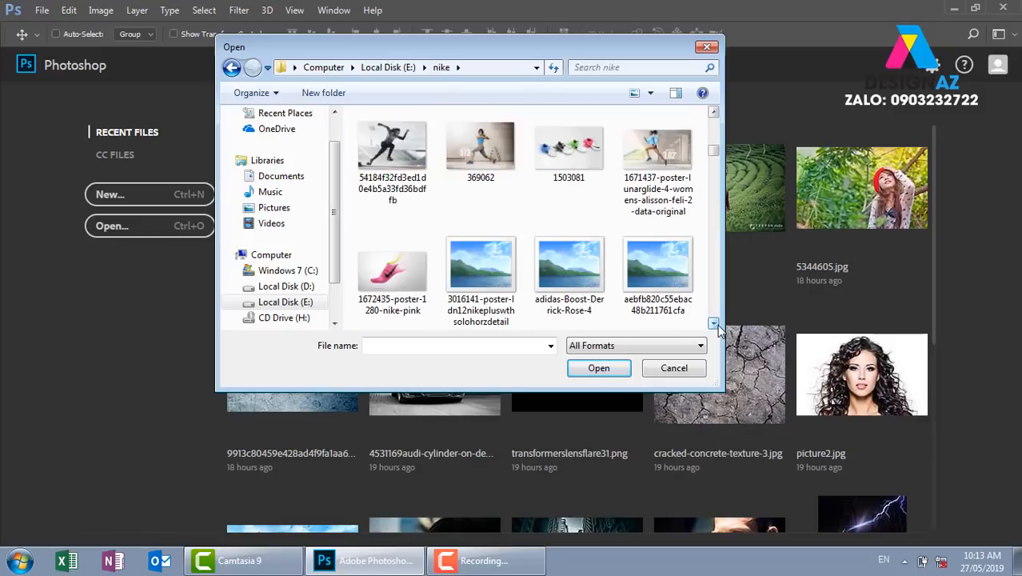
{"action": "left_click", "coordinate": [714, 323]}
{"action": "left_click", "coordinate": [714, 323]}
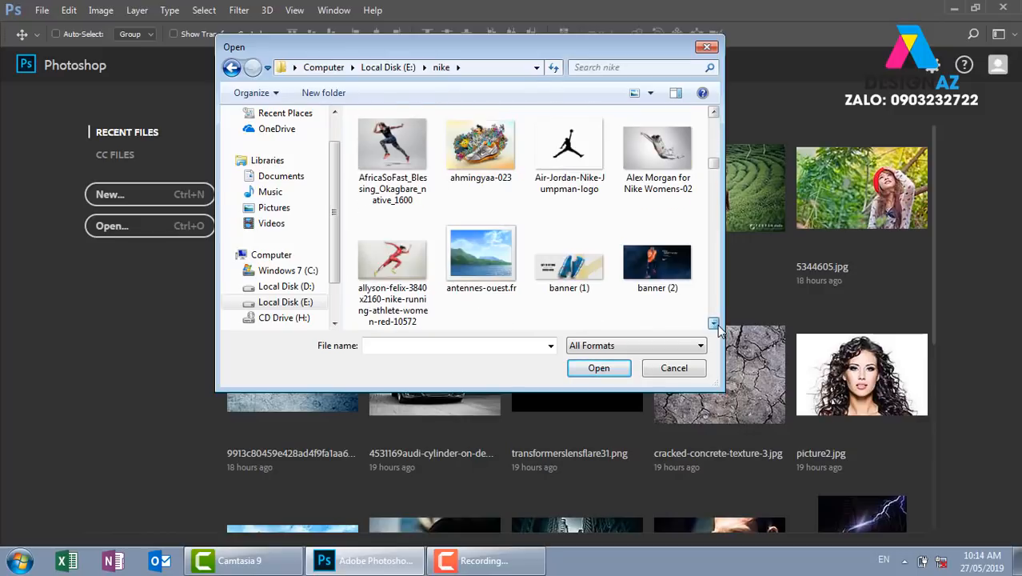
{"action": "left_click", "coordinate": [714, 323]}
{"action": "left_click", "coordinate": [714, 323]}
{"action": "left_click", "coordinate": [714, 323]}
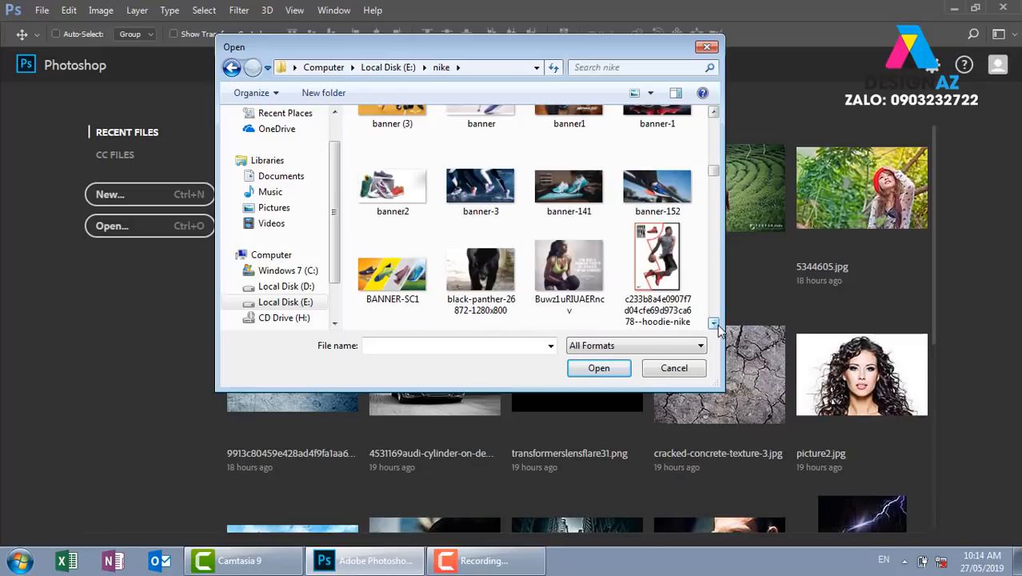
{"action": "left_click", "coordinate": [714, 323]}
{"action": "left_click", "coordinate": [714, 323]}
{"action": "left_click", "coordinate": [714, 323]}
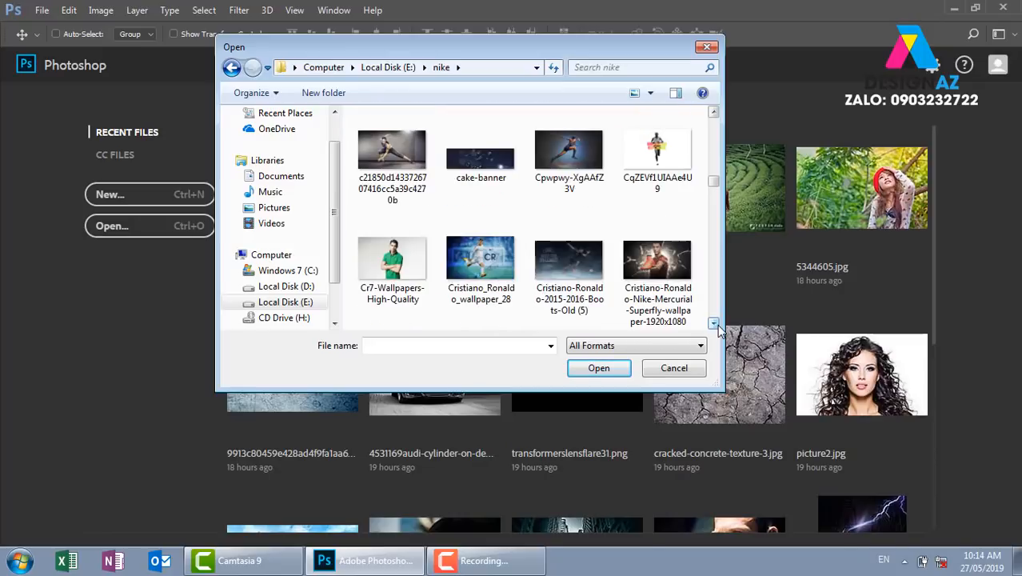
{"action": "left_click", "coordinate": [714, 323]}
{"action": "left_click", "coordinate": [714, 323]}
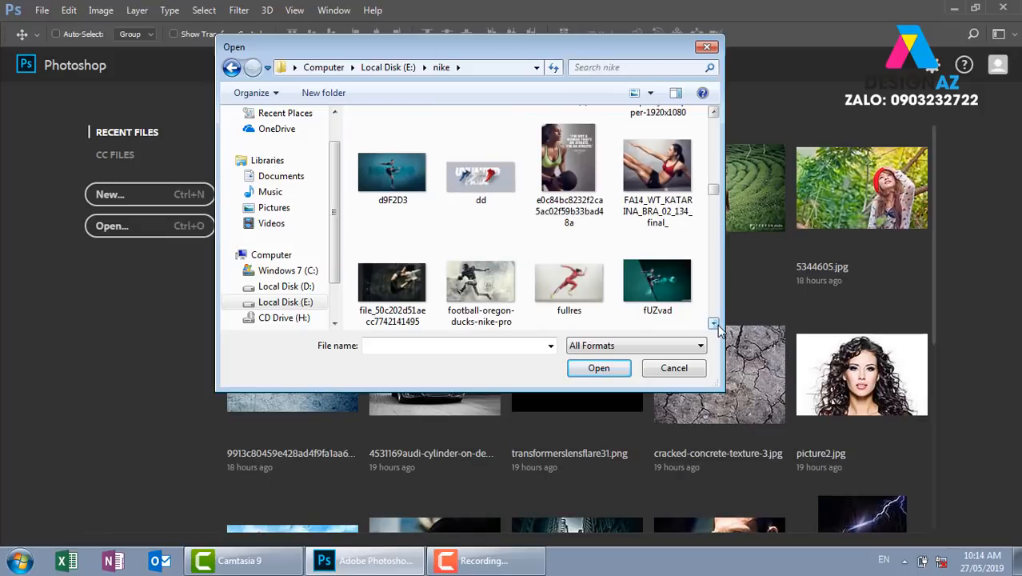
{"action": "left_click", "coordinate": [714, 323]}
{"action": "left_click", "coordinate": [714, 323]}
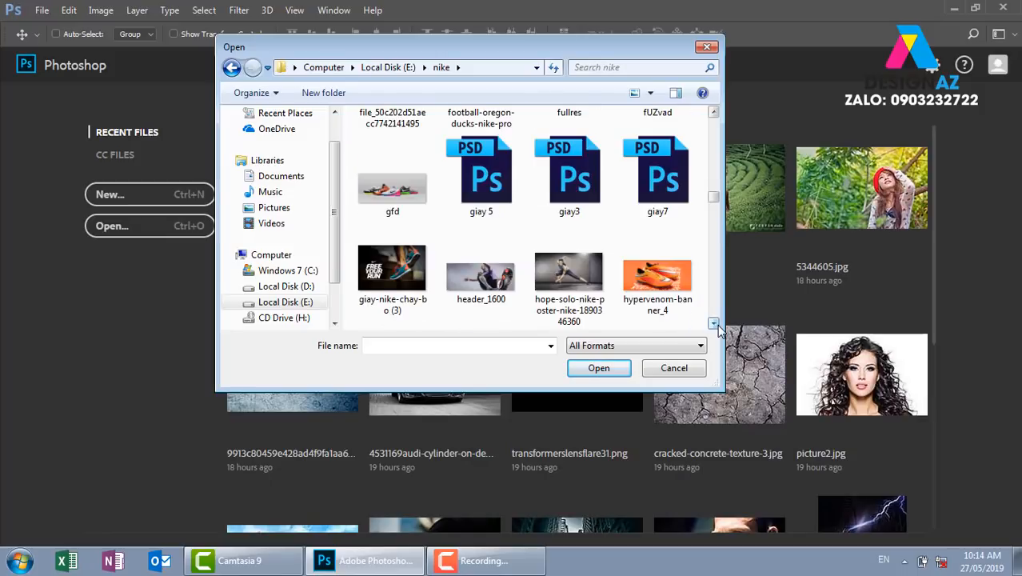
{"action": "left_click", "coordinate": [714, 323]}
{"action": "left_click", "coordinate": [714, 323]}
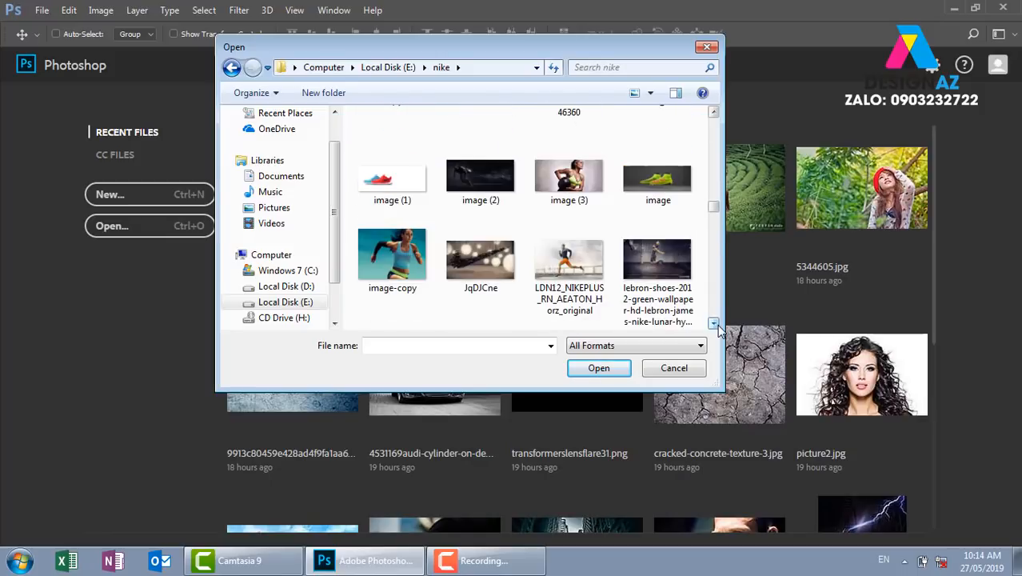
{"action": "left_click", "coordinate": [714, 323]}
{"action": "left_click", "coordinate": [714, 323]}
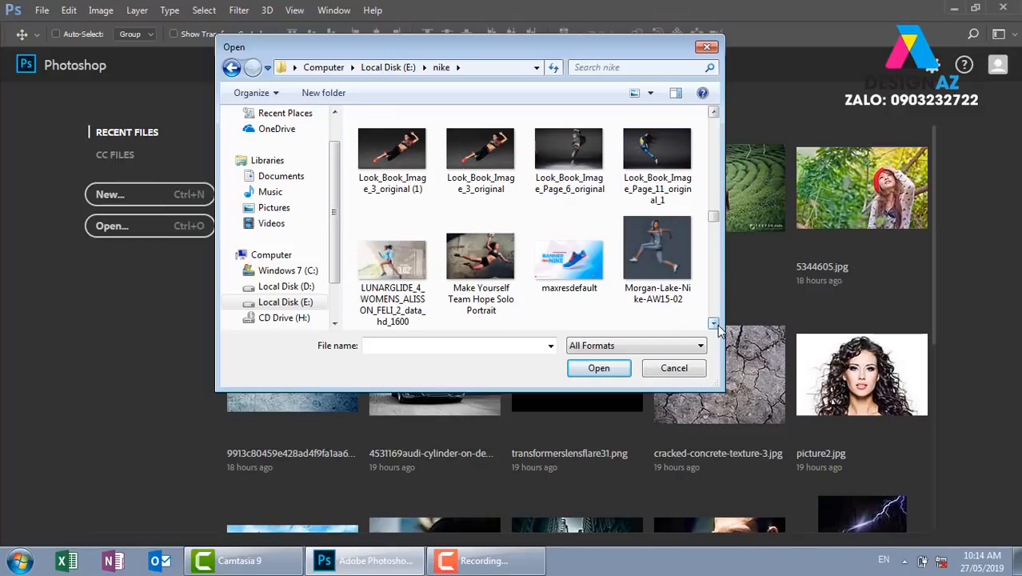
{"action": "left_click", "coordinate": [714, 323]}
{"action": "left_click", "coordinate": [714, 323]}
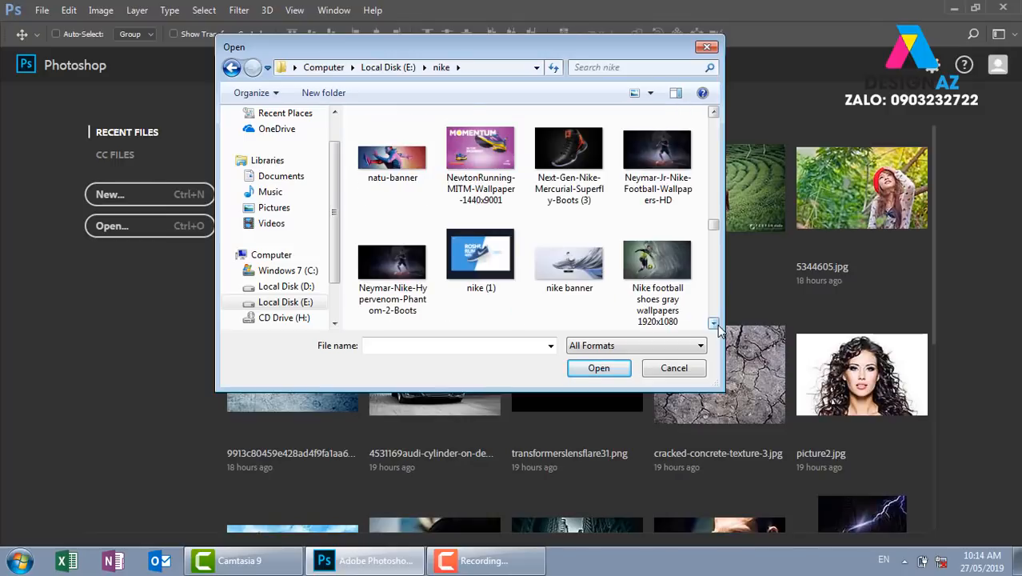
{"action": "left_click", "coordinate": [714, 323]}
{"action": "left_click", "coordinate": [714, 323]}
{"action": "left_click", "coordinate": [714, 323]}
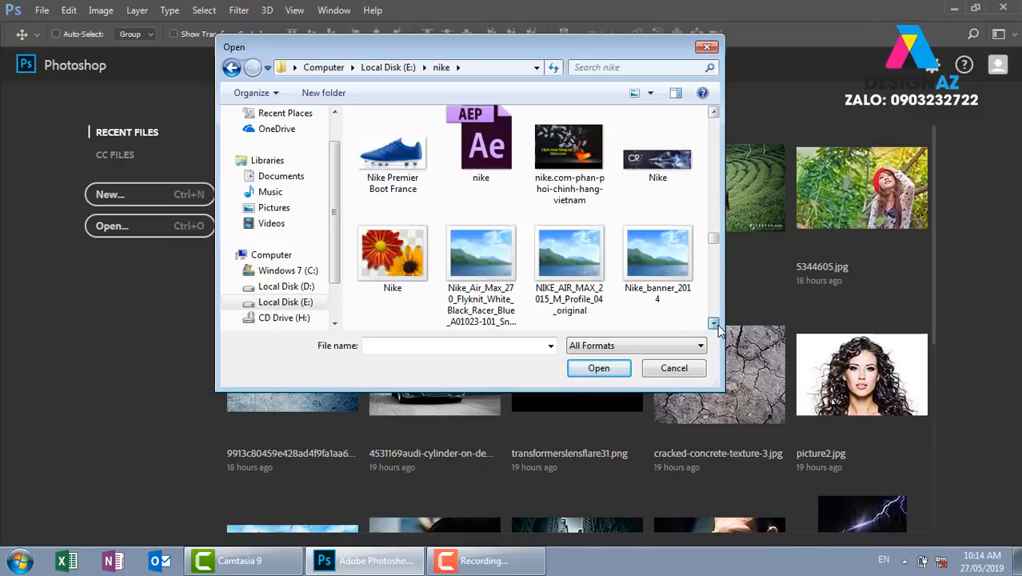
{"action": "left_click", "coordinate": [714, 323]}
{"action": "left_click", "coordinate": [714, 323]}
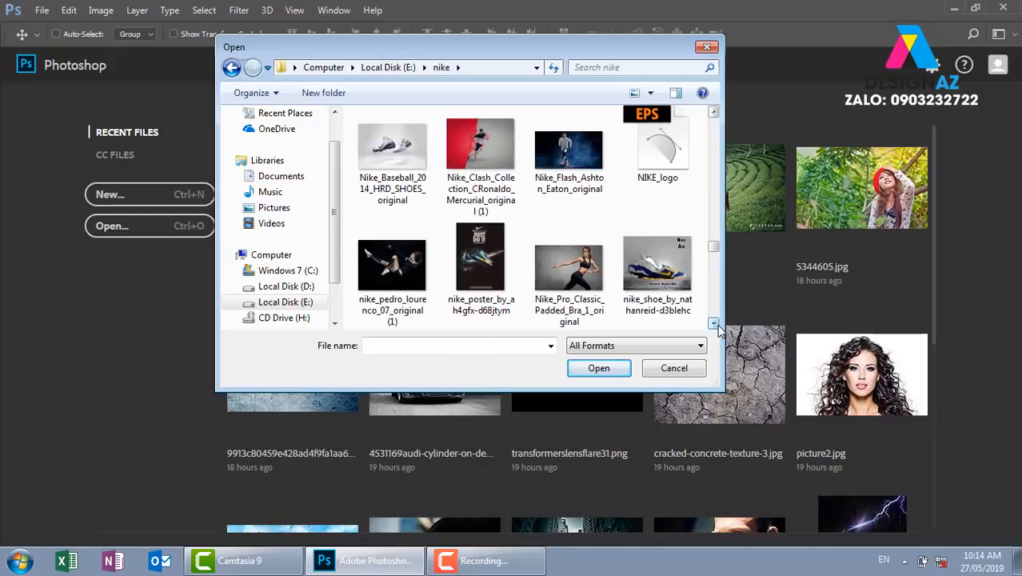
{"action": "left_click", "coordinate": [714, 323]}
{"action": "left_click", "coordinate": [714, 323]}
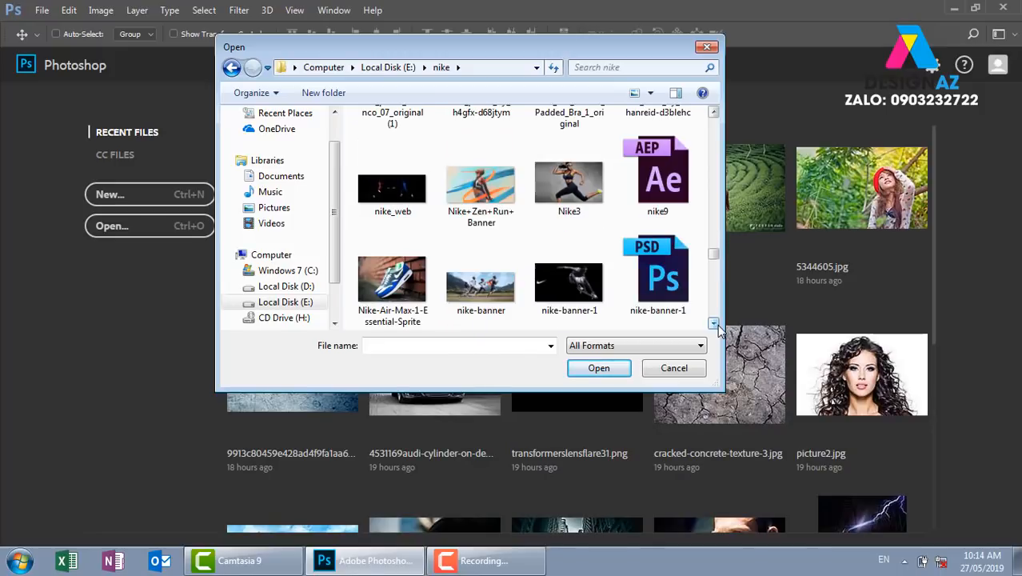
{"action": "left_click", "coordinate": [572, 287]}
{"action": "left_click", "coordinate": [602, 375]}
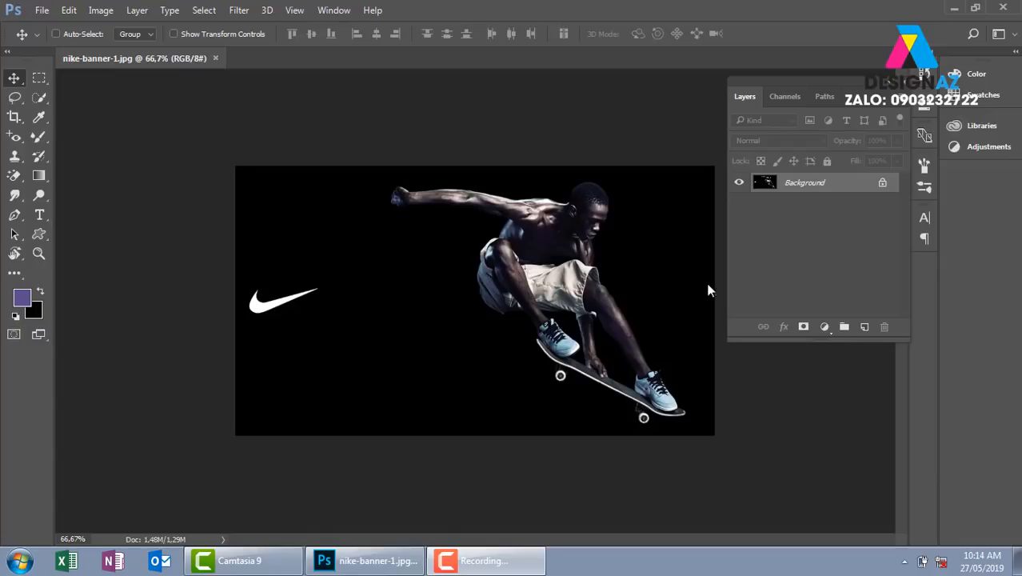
Convert the Background to a regular layer and crop outward to extend the canvas equally above and below the photo into a portrait format.
{"action": "double_click", "coordinate": [860, 185]}
{"action": "key", "text": "Return"}
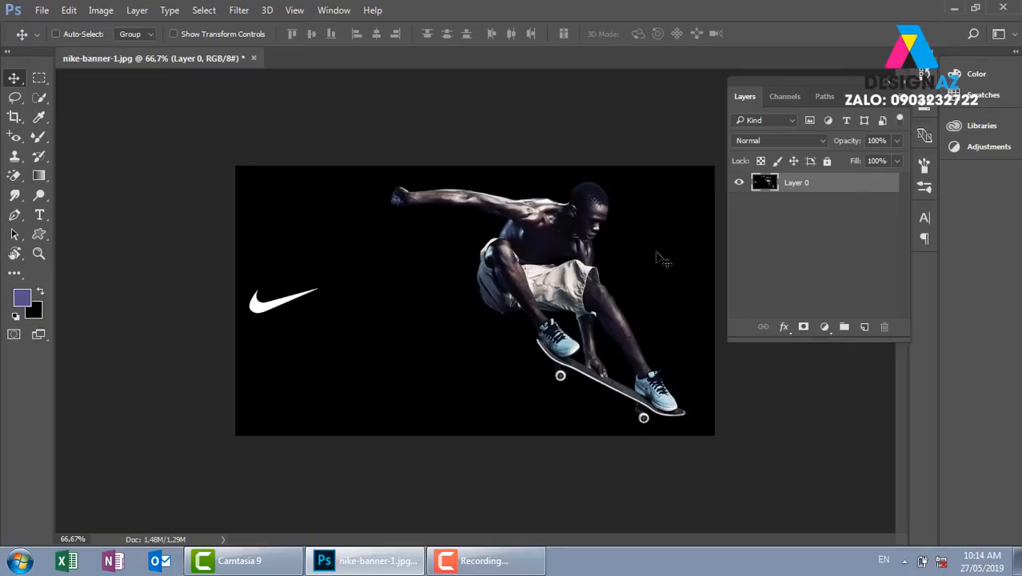
{"action": "key", "text": "ctrl+minus"}
{"action": "key", "text": "ctrl+minus"}
{"action": "key", "text": "c"}
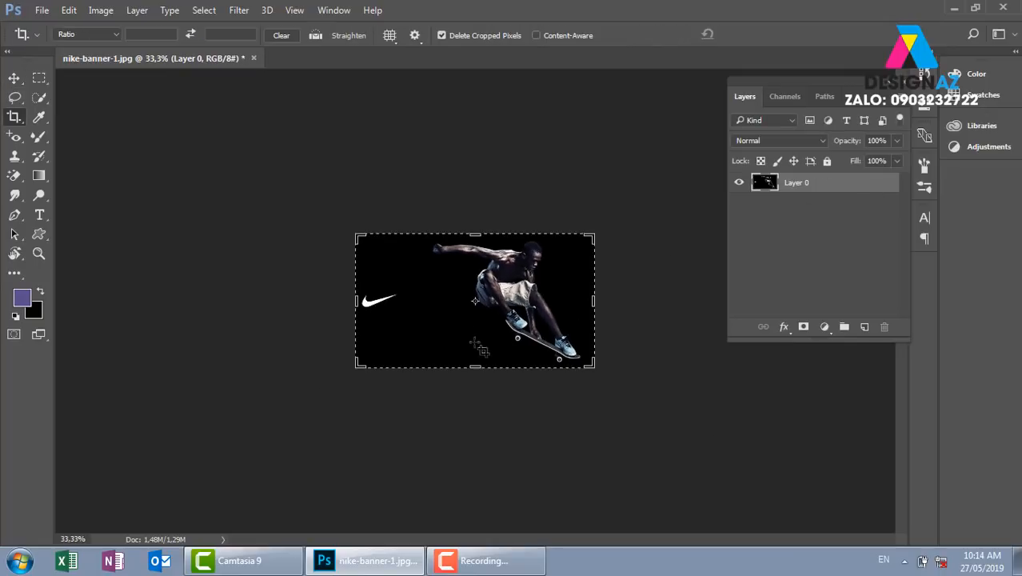
{"action": "left_click_drag", "start_coordinate": [474, 234], "coordinate": [477, 152]}
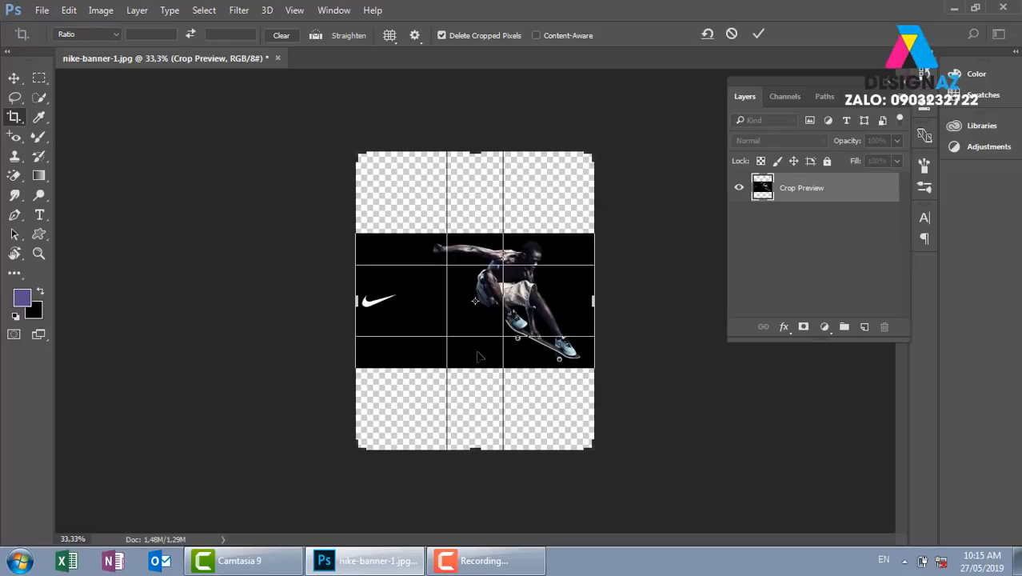
{"action": "key", "text": "Return"}
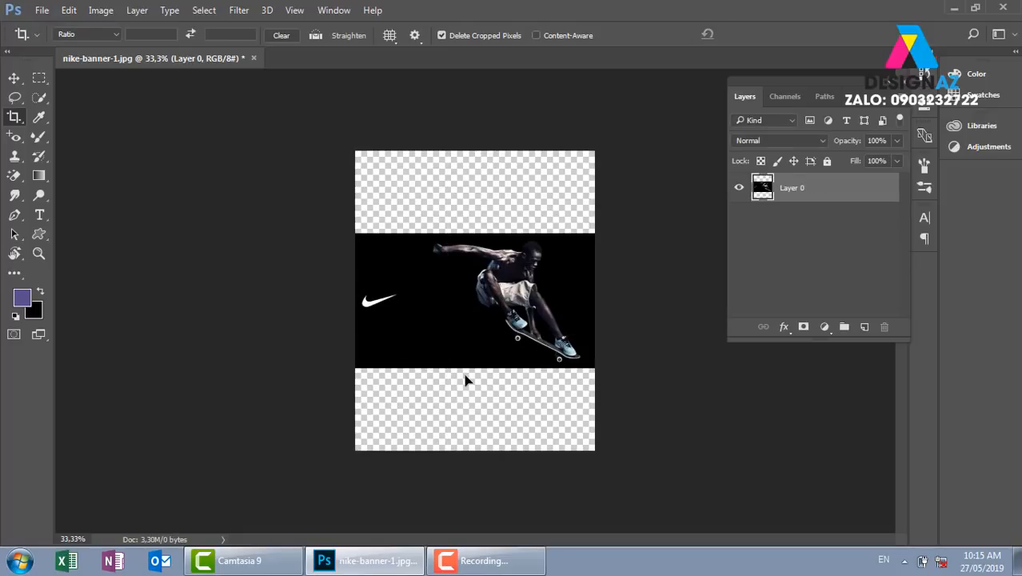
Add a new layer, fill it with the black background colour, and place it beneath the skateboarder layer.
{"action": "left_click", "coordinate": [864, 328]}
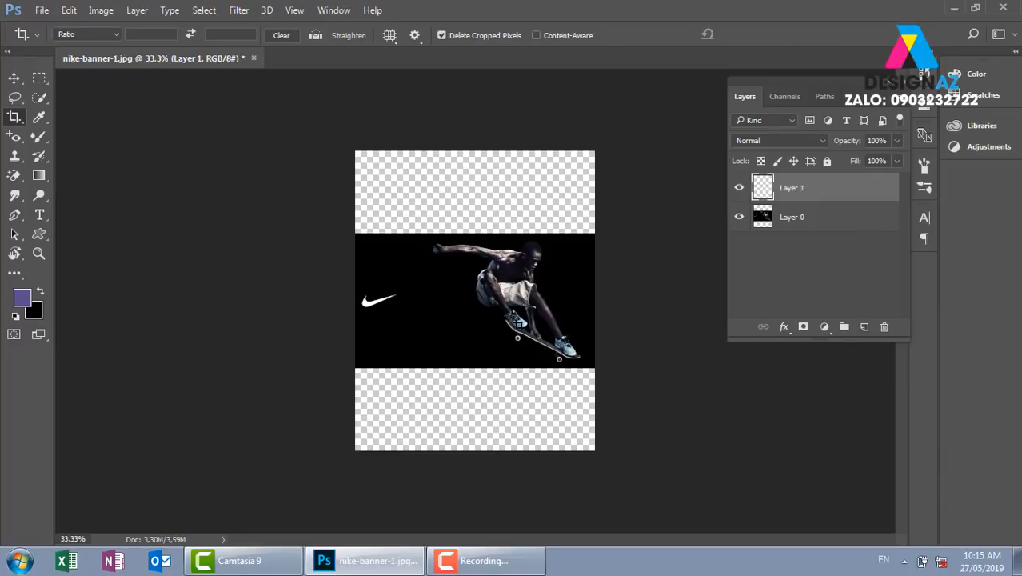
{"action": "key", "text": "ctrl+BackSpace"}
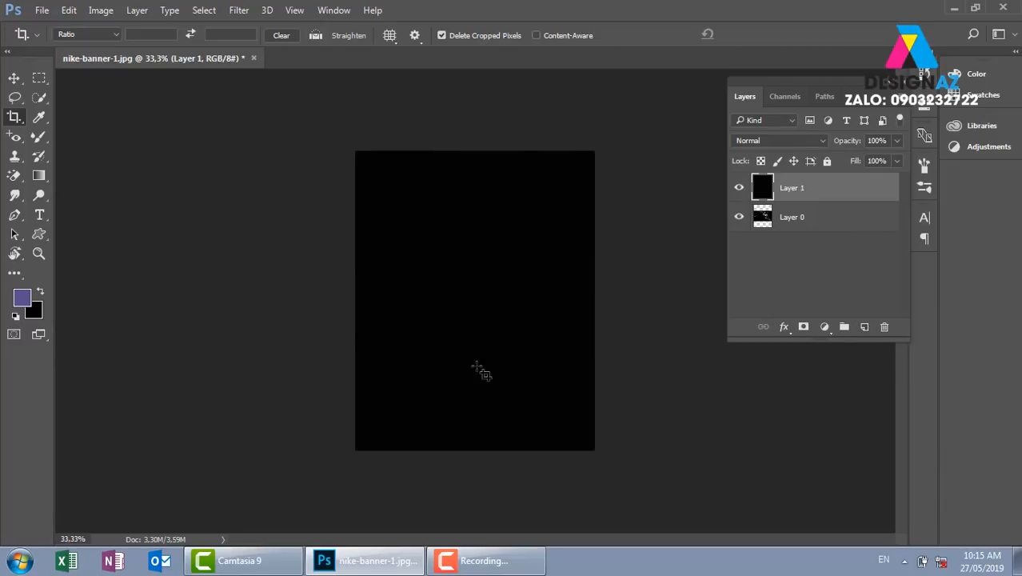
{"action": "key", "text": "ctrl+bracketleft"}
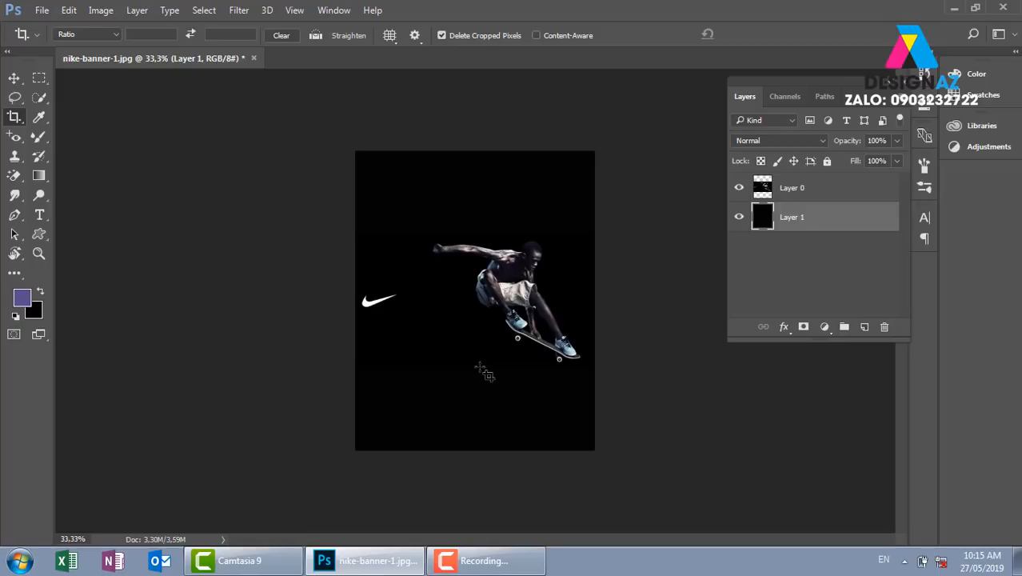
Select the skateboarder layer and move it slightly up and to the left on the canvas.
{"action": "key", "text": "ctrl+plus"}
{"action": "left_click", "coordinate": [13, 77]}
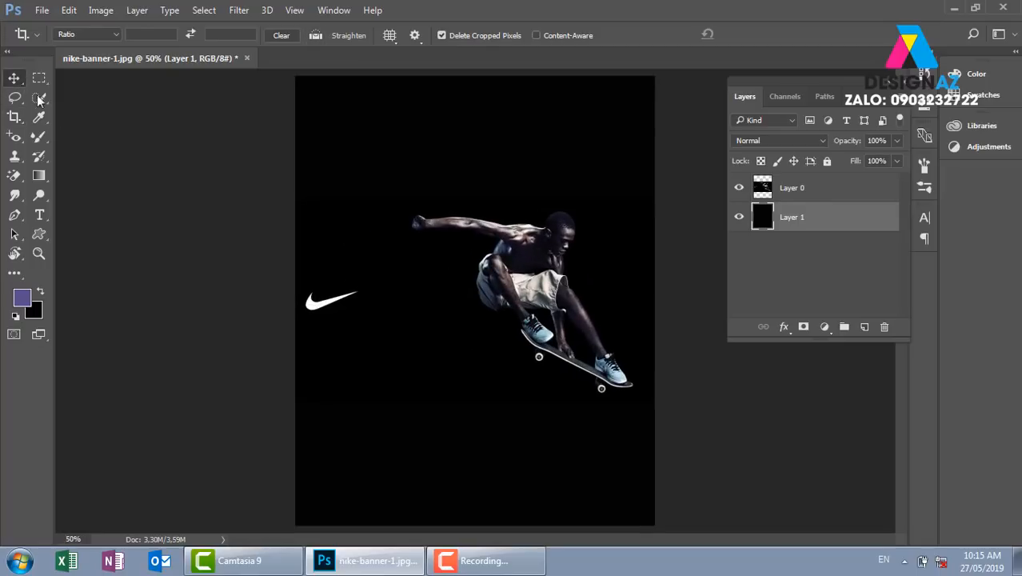
{"action": "right_click", "coordinate": [548, 272]}
{"action": "left_click", "coordinate": [564, 272]}
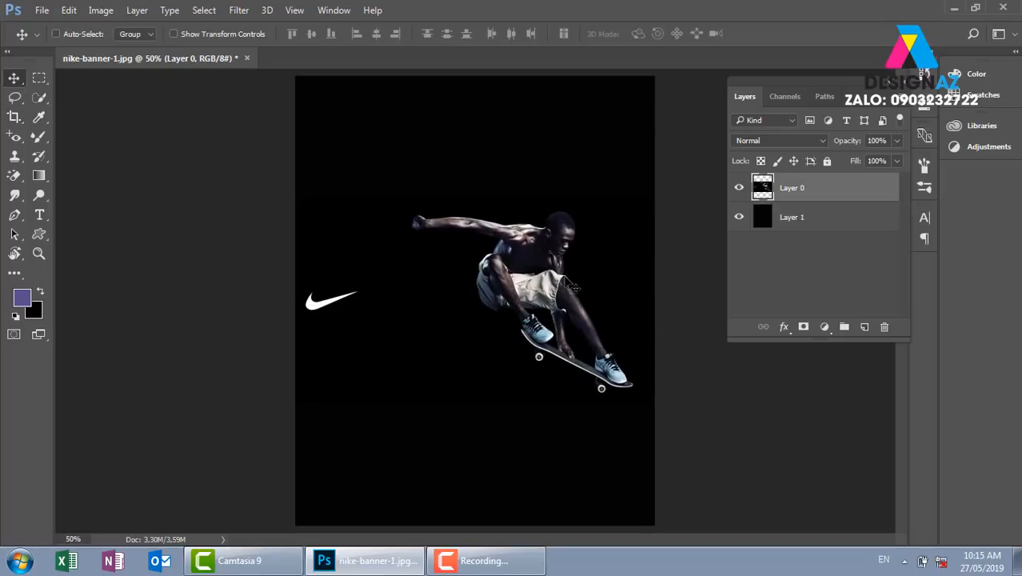
{"action": "left_click_drag", "start_coordinate": [543, 286], "coordinate": [506, 292]}
Cover the remaining Nike swoosh by selecting a black strip beside it, stretching it over the logo to about 654% width with Free Transform, and deselecting.
{"action": "key", "text": "ctrl+minus"}
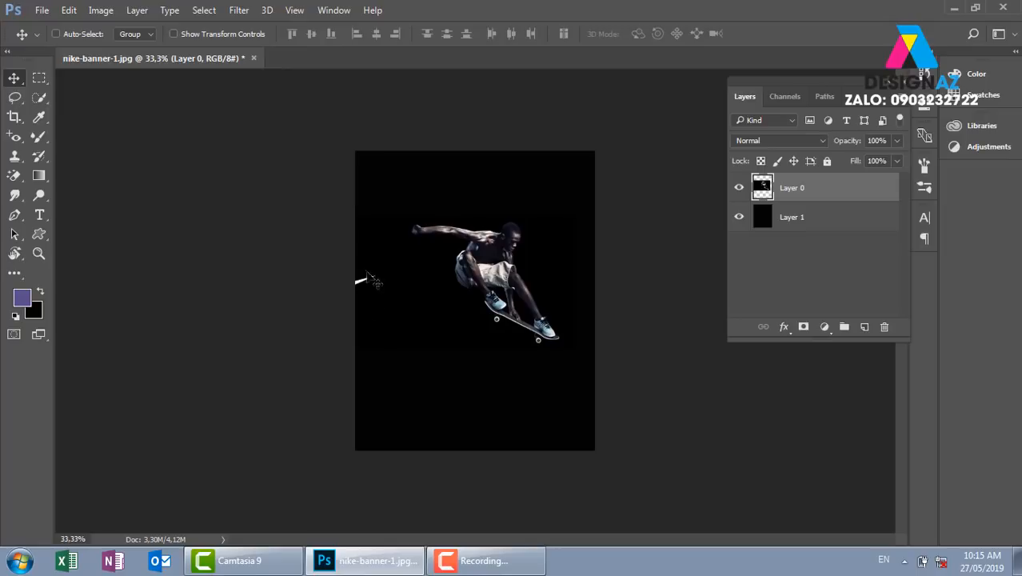
{"action": "key", "text": "m"}
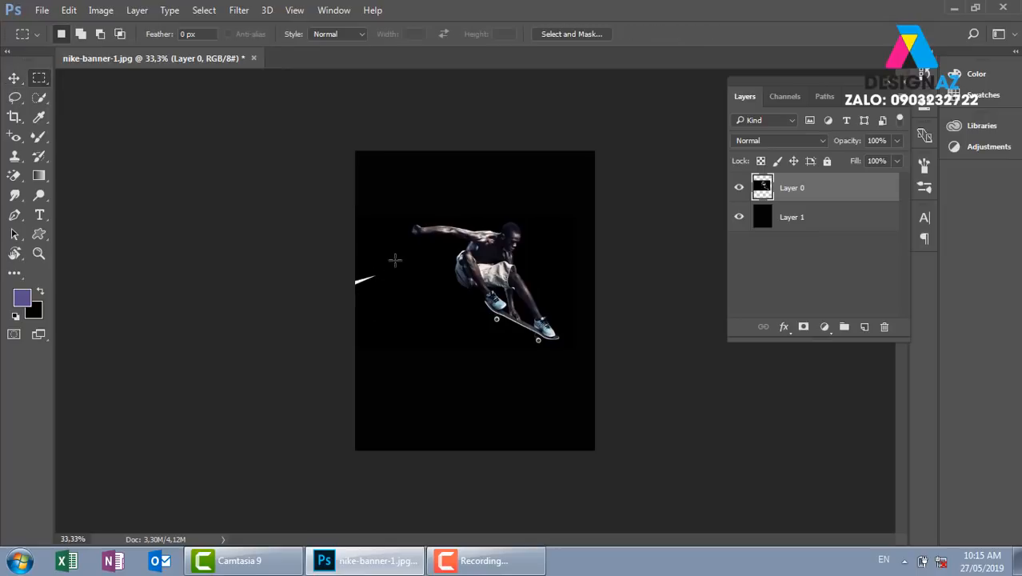
{"action": "left_click_drag", "start_coordinate": [385, 256], "coordinate": [330, 290]}
{"action": "key", "text": "ctrl+t"}
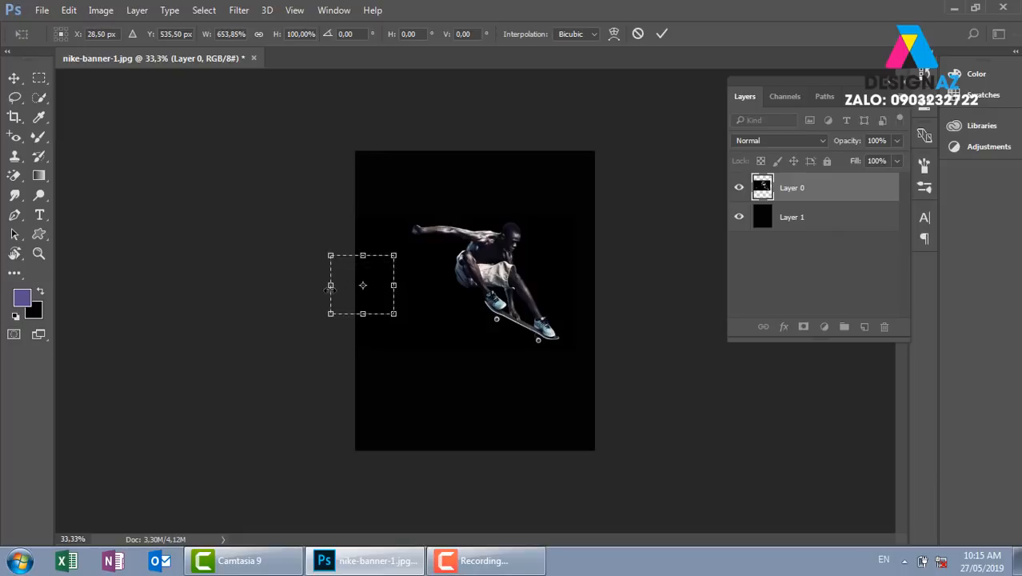
{"action": "key", "text": "Return"}
{"action": "key", "text": "ctrl+d"}
{"action": "key", "text": "ctrl+plus"}
{"action": "key", "text": "ctrl+plus"}
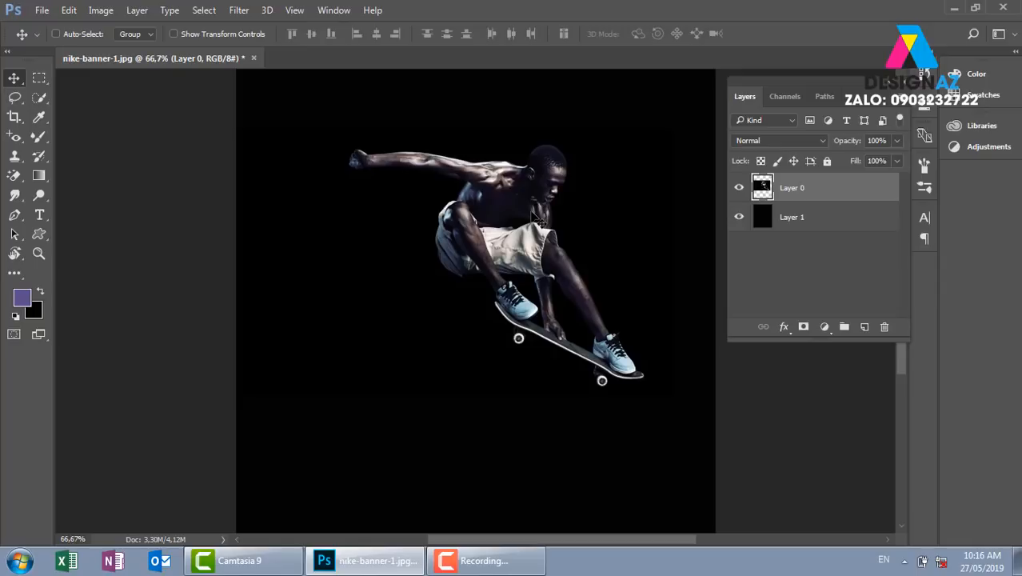
Open the splash image 5TRrBr5Xc from the thuvienanh folder on Local Disk (E:).
{"action": "key", "text": "ctrl"}
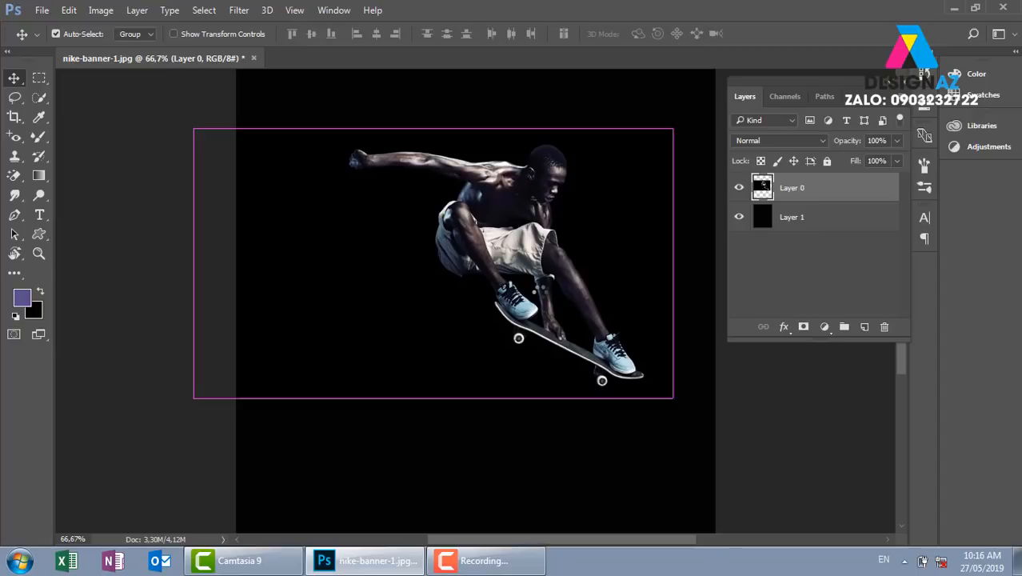
{"action": "key", "text": "ctrl+o"}
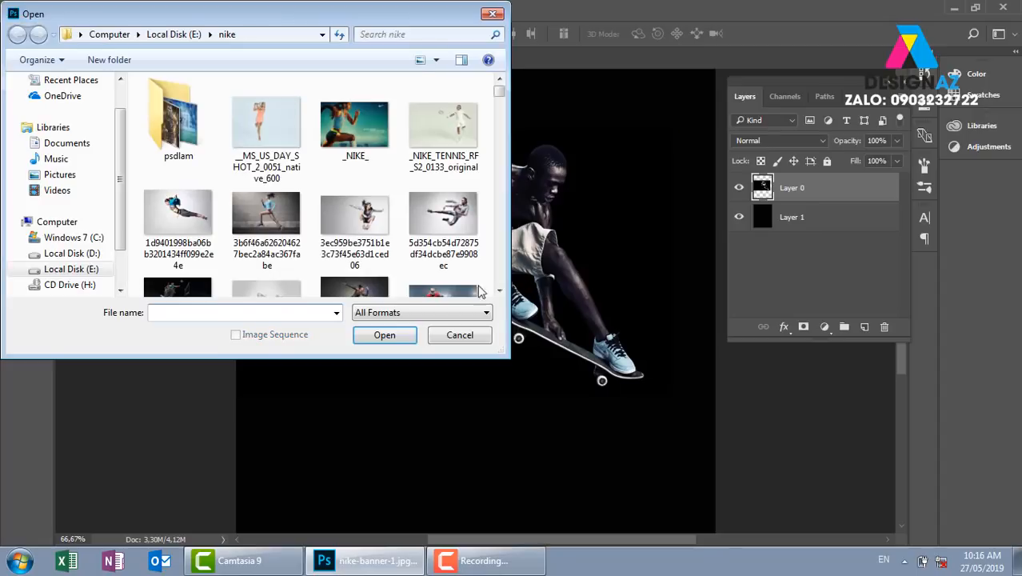
{"action": "left_click", "coordinate": [179, 35]}
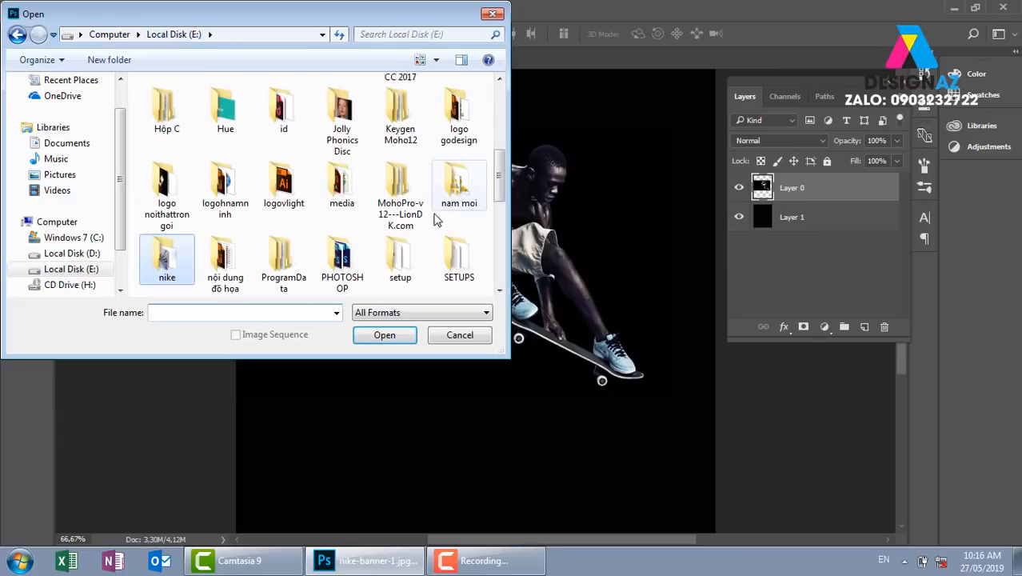
{"action": "left_click", "coordinate": [402, 191]}
{"action": "scroll", "coordinate": [402, 192], "scroll_direction": "down", "scroll_amount": 3}
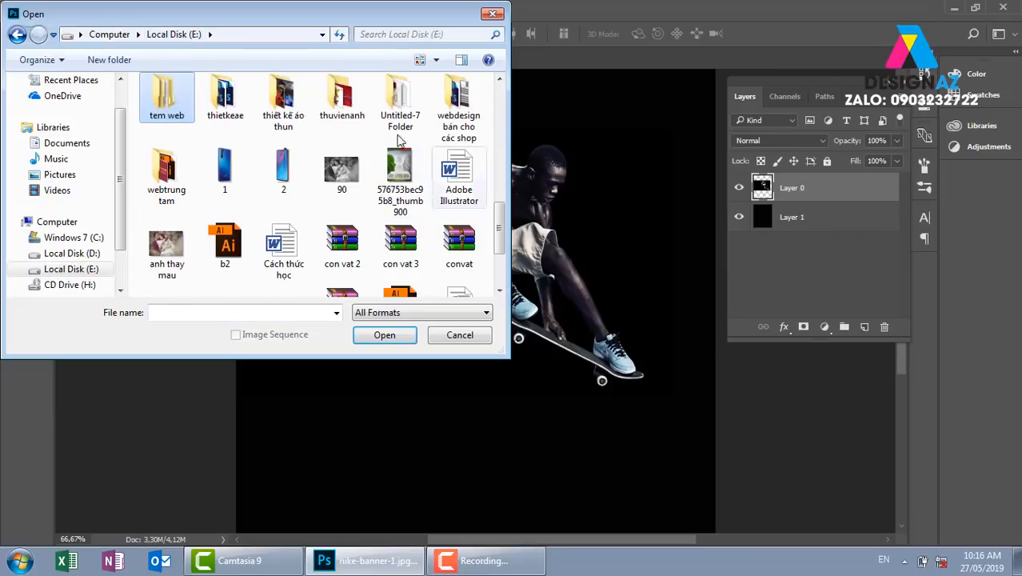
{"action": "double_click", "coordinate": [337, 100]}
{"action": "scroll", "coordinate": [501, 132], "scroll_direction": "down", "scroll_amount": 10}
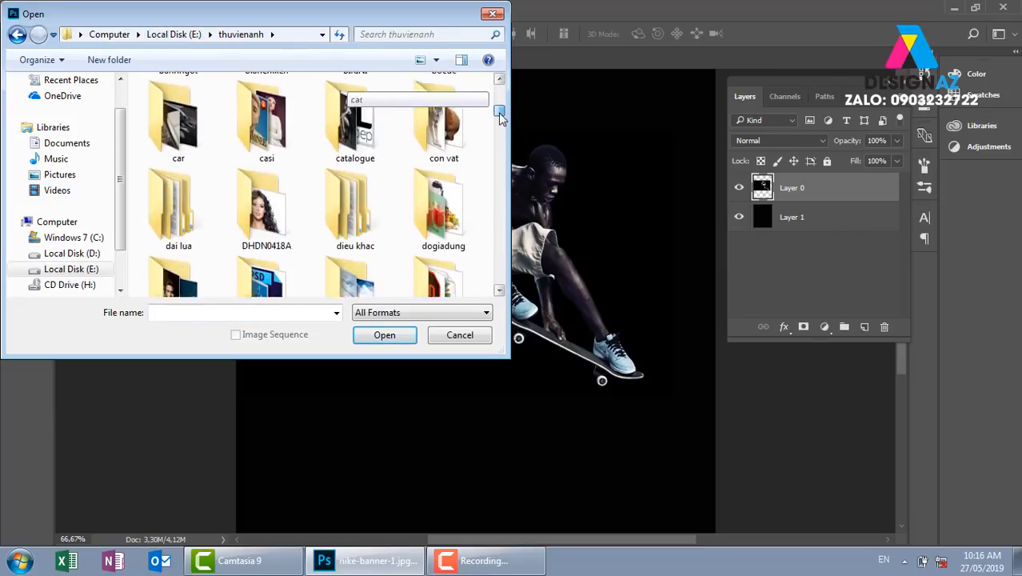
{"action": "left_click_drag", "start_coordinate": [501, 144], "coordinate": [499, 185]}
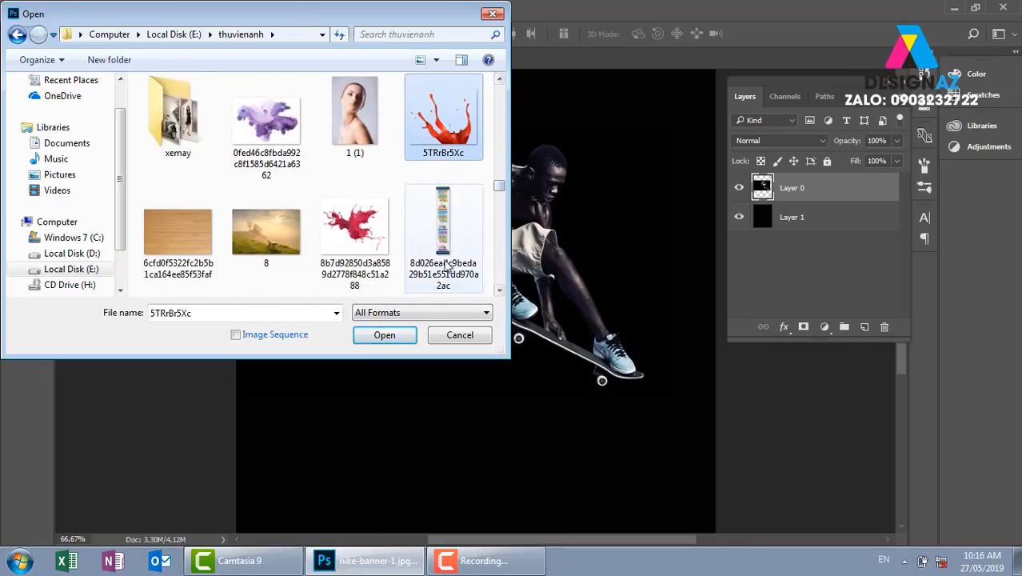
{"action": "left_click", "coordinate": [383, 334]}
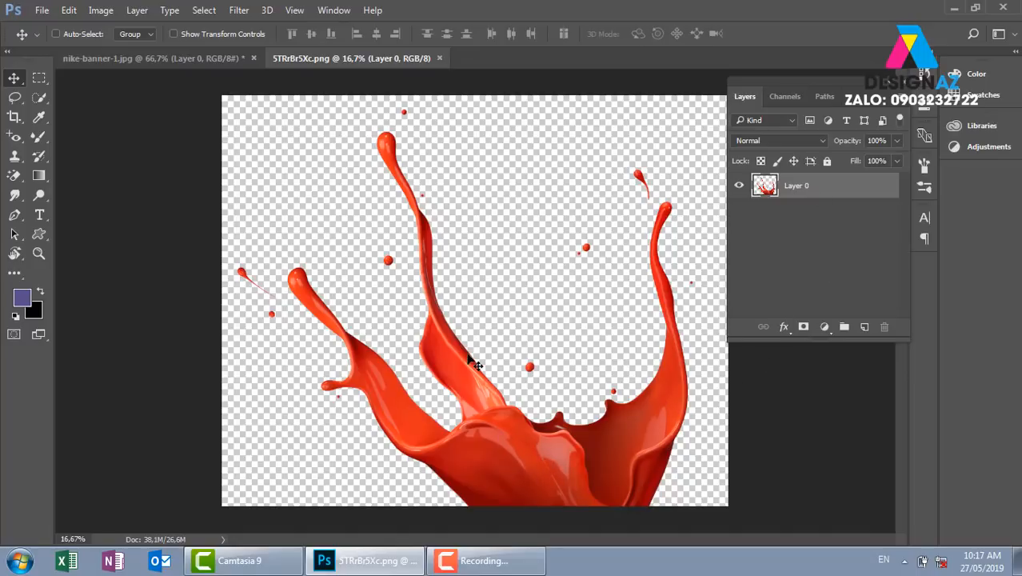
{"action": "left_click", "coordinate": [103, 11]}
{"action": "mouse_move", "coordinate": [126, 48]}
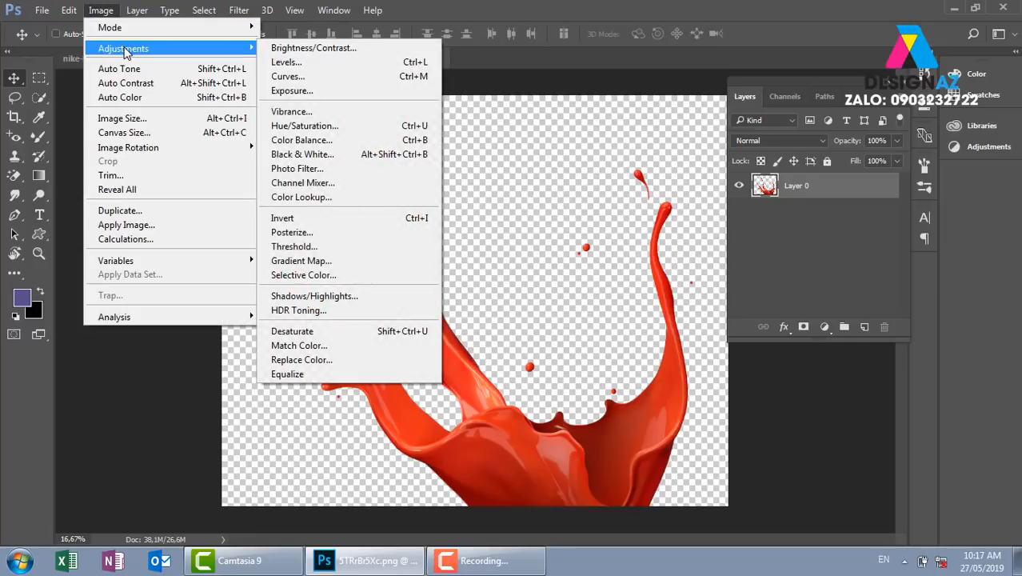
{"action": "left_click", "coordinate": [386, 127]}
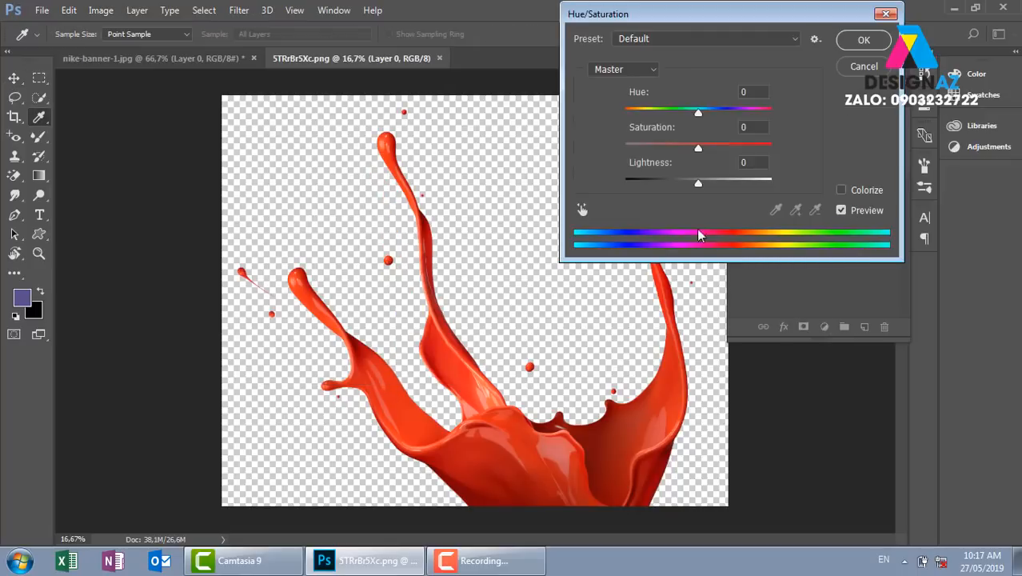
{"action": "left_click", "coordinate": [841, 189]}
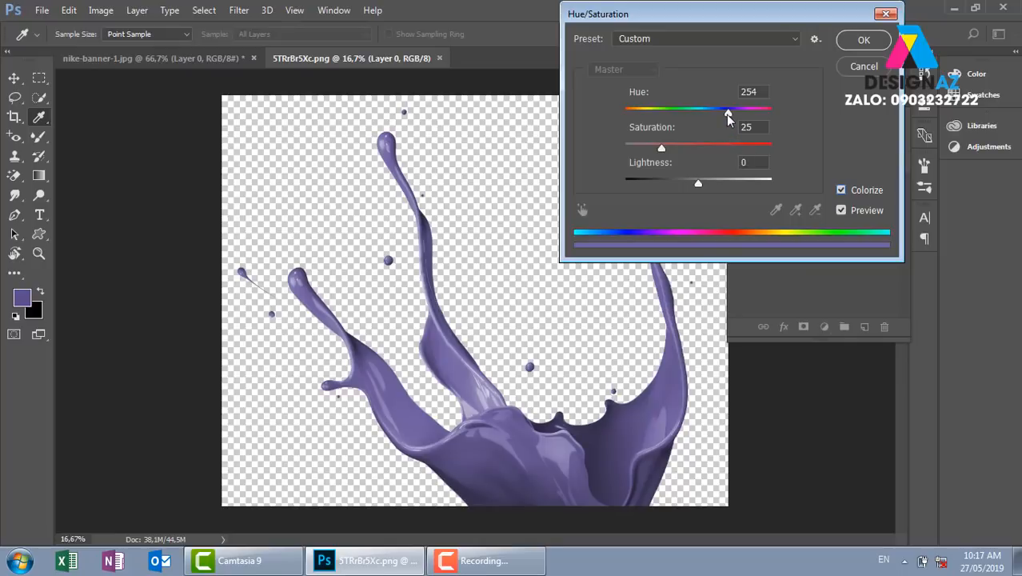
{"action": "left_click_drag", "start_coordinate": [727, 114], "coordinate": [721, 143]}
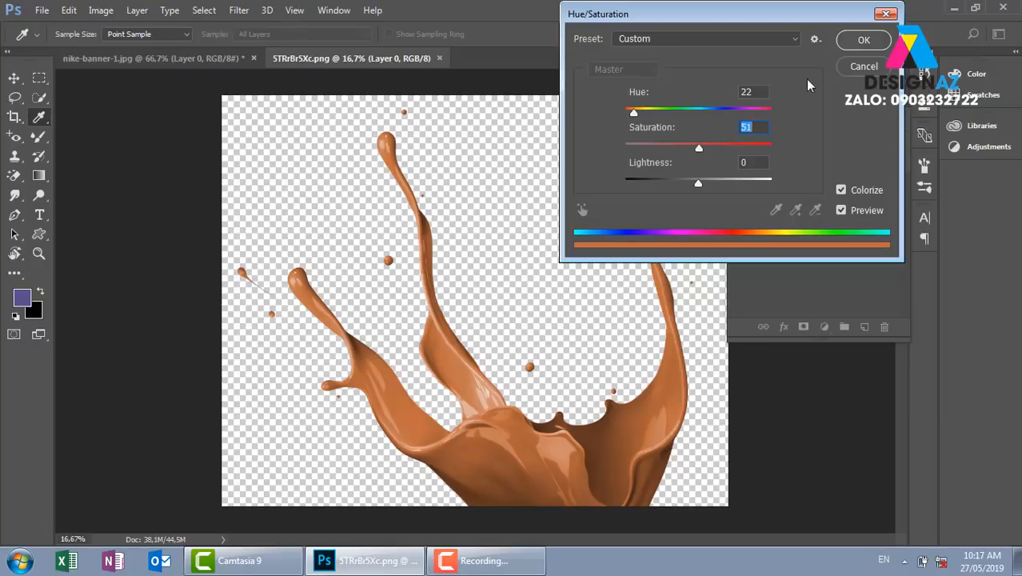
{"action": "left_click", "coordinate": [862, 65]}
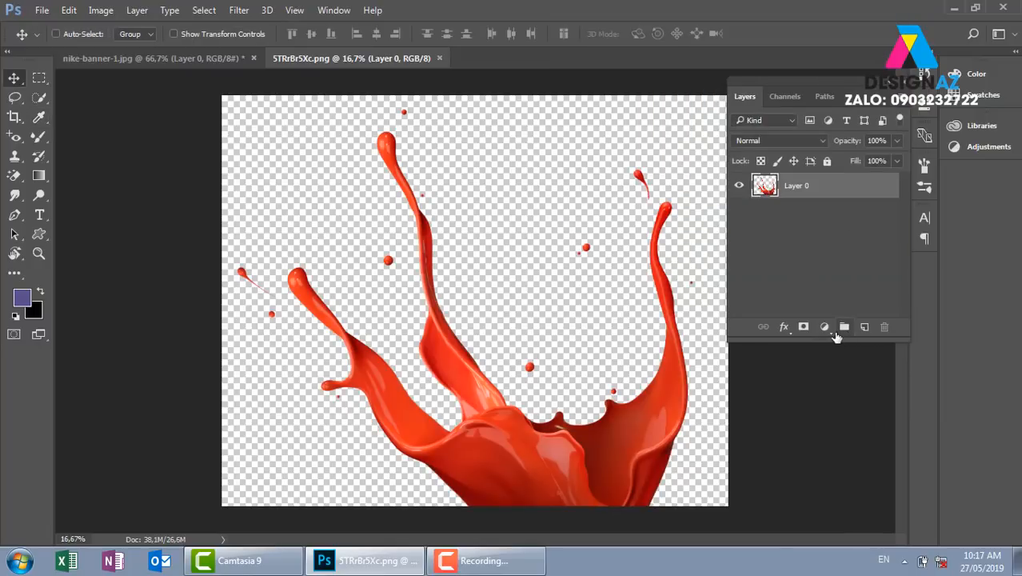
Add a Gradient Map adjustment layer above the red splash and reverse its gradient.
{"action": "left_click", "coordinate": [827, 328]}
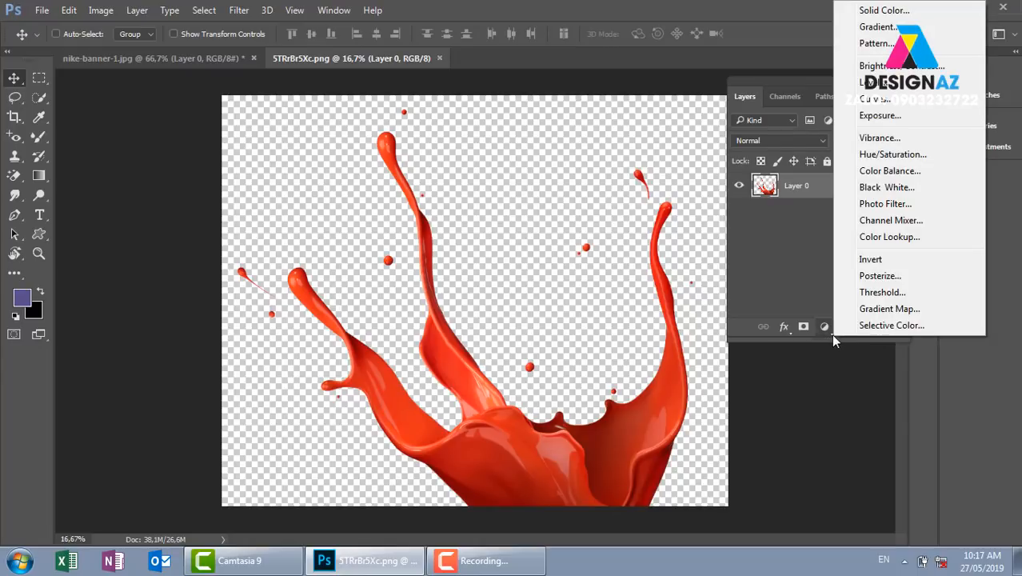
{"action": "left_click", "coordinate": [889, 309]}
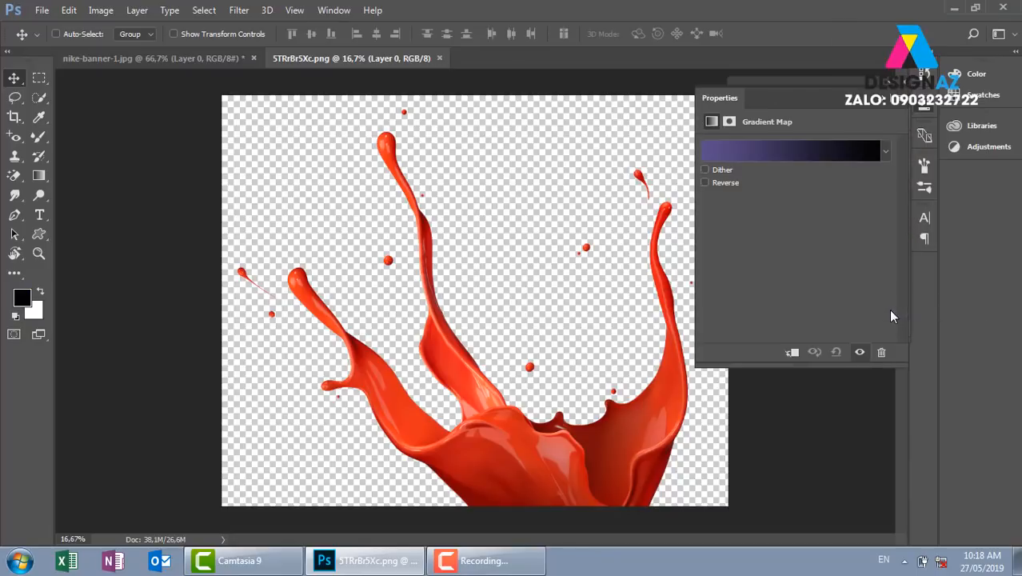
{"action": "left_click", "coordinate": [806, 159]}
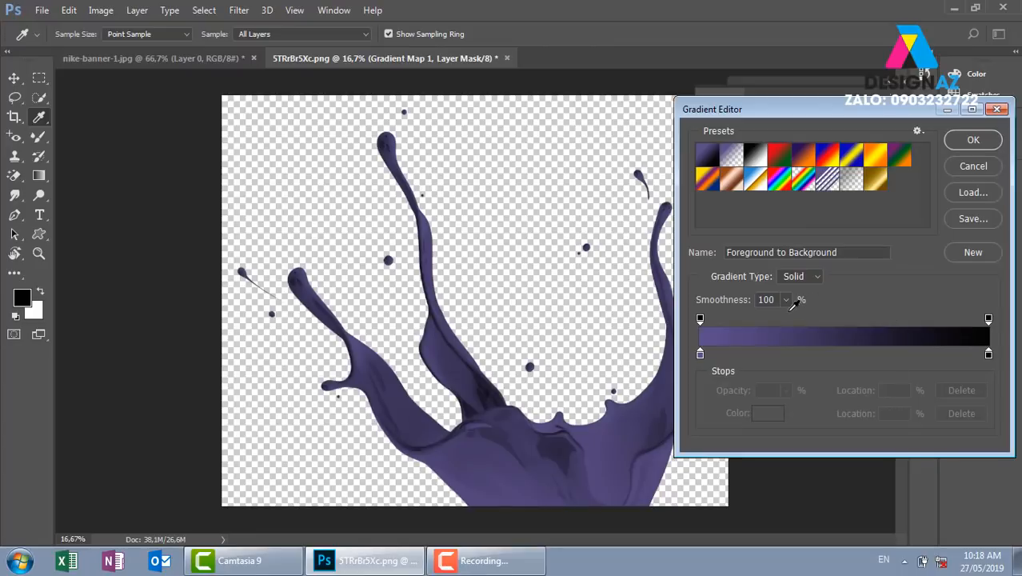
{"action": "left_click", "coordinate": [973, 140]}
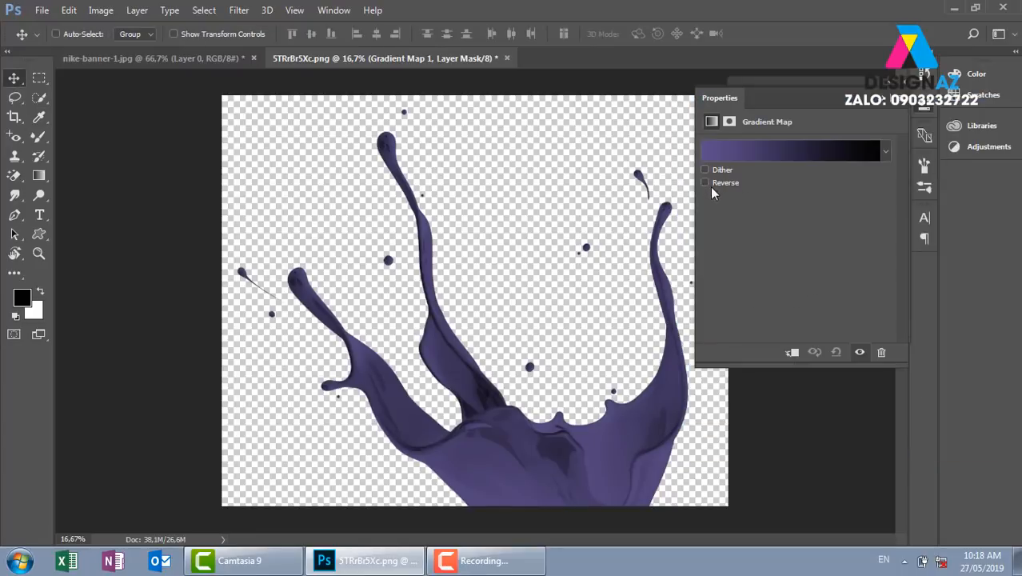
{"action": "left_click", "coordinate": [704, 182]}
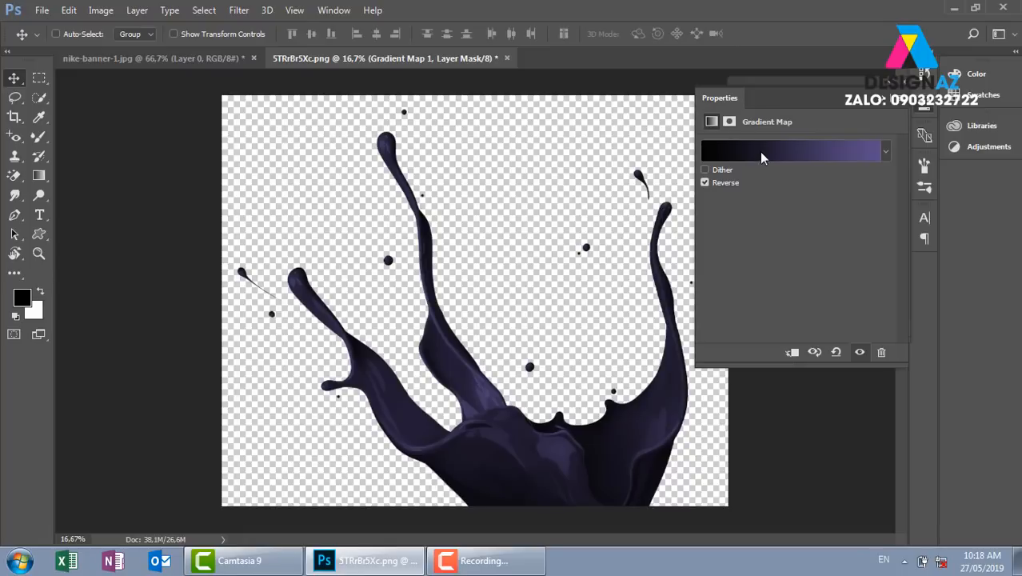
Change the gradient map's black colour stop at location 100% to a very dark red.
{"action": "left_click", "coordinate": [759, 154]}
{"action": "left_click", "coordinate": [988, 354]}
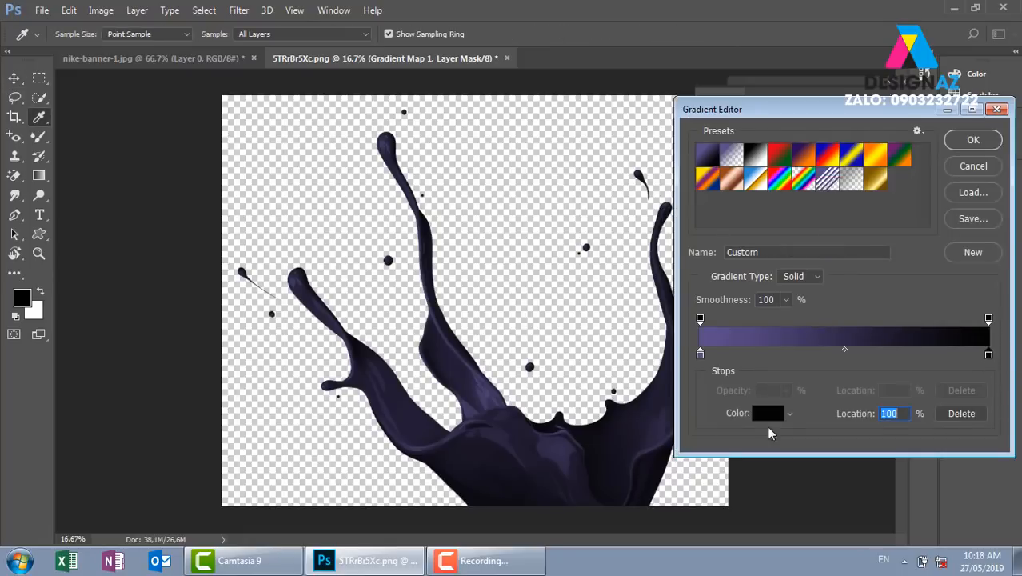
{"action": "left_click", "coordinate": [767, 413]}
{"action": "left_click_drag", "start_coordinate": [293, 277], "coordinate": [301, 300]}
{"action": "left_click", "coordinate": [466, 137]}
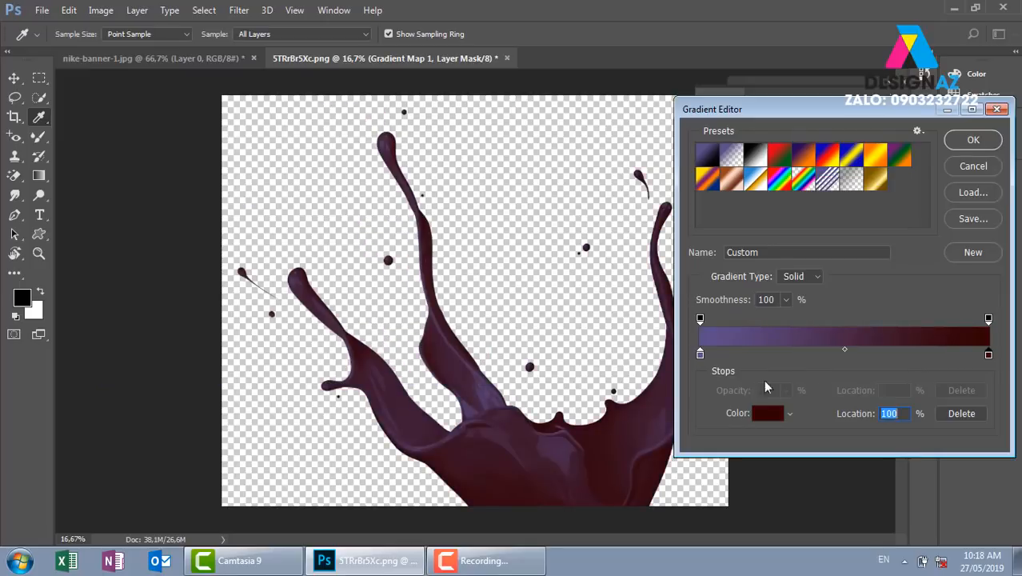
Change the gradient map's purple colour stop at location 0% to orange d68800 and accept the gradient.
{"action": "left_click", "coordinate": [701, 354]}
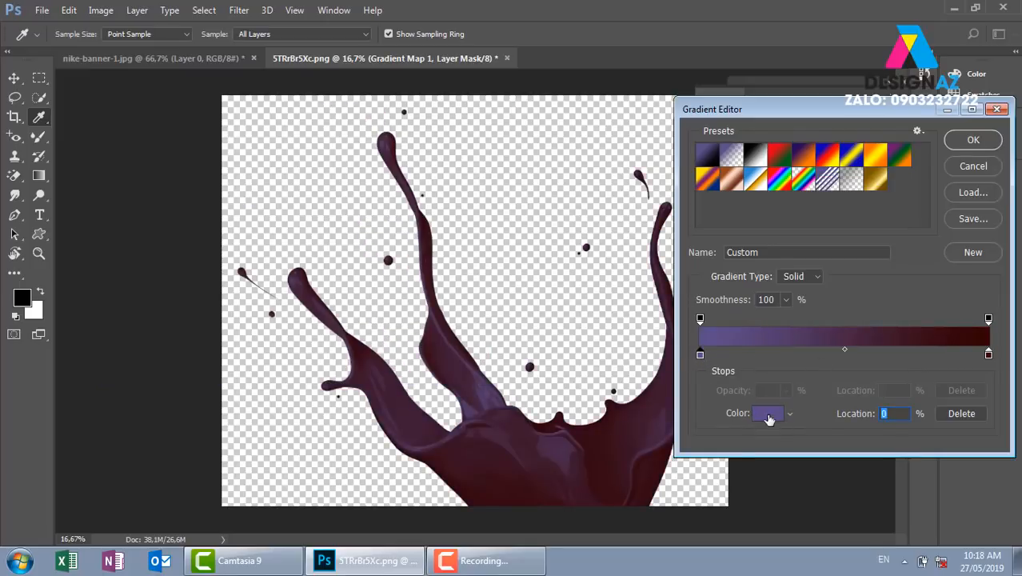
{"action": "left_click", "coordinate": [767, 415]}
{"action": "left_click", "coordinate": [324, 311]}
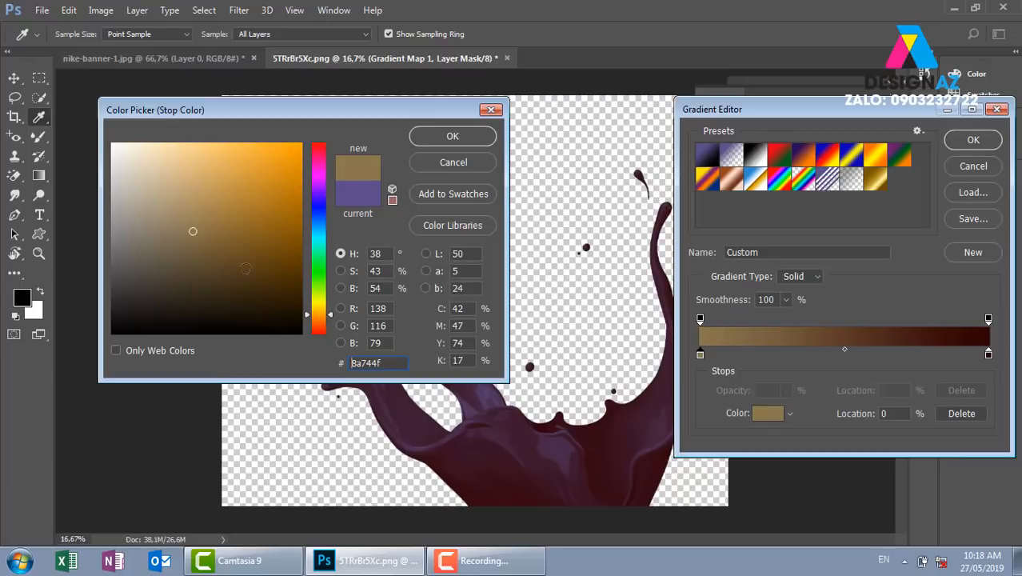
{"action": "left_click", "coordinate": [264, 211]}
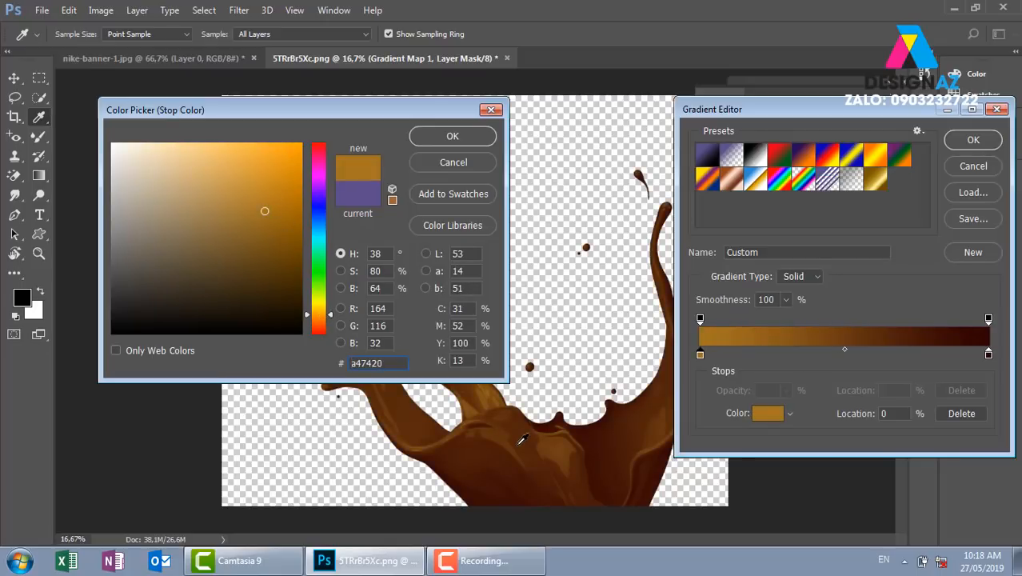
{"action": "mouse_move", "coordinate": [270, 214]}
{"action": "left_mouse_down"}
{"action": "mouse_move", "coordinate": [311, 186]}
{"action": "mouse_move", "coordinate": [311, 174]}
{"action": "left_mouse_up"}
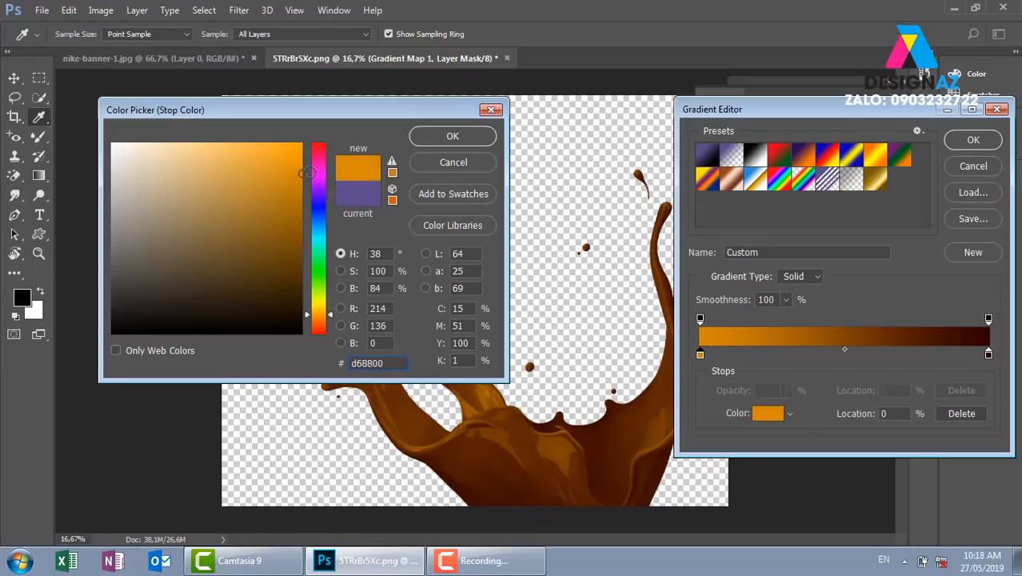
{"action": "left_click", "coordinate": [450, 135]}
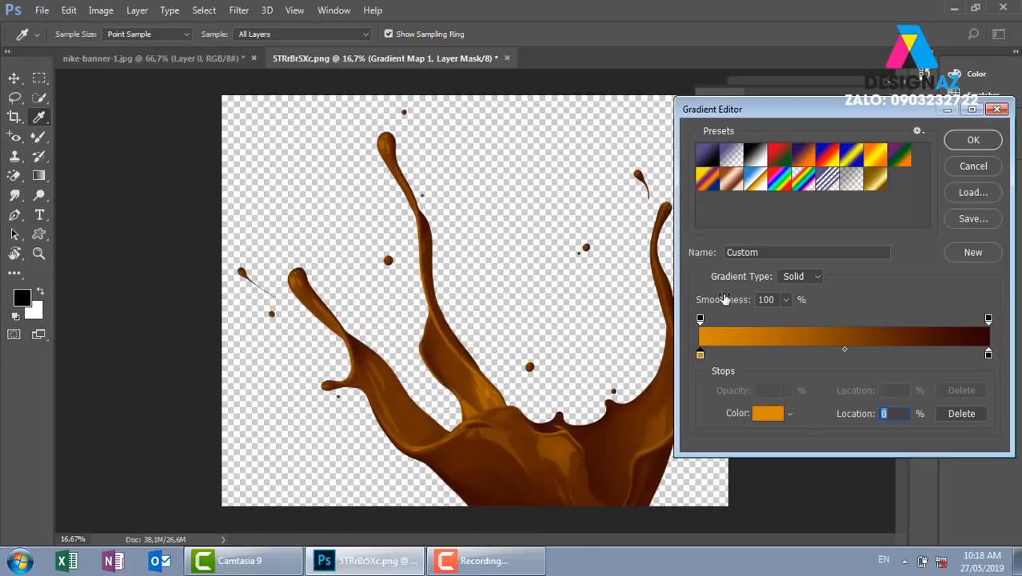
{"action": "left_click", "coordinate": [973, 140]}
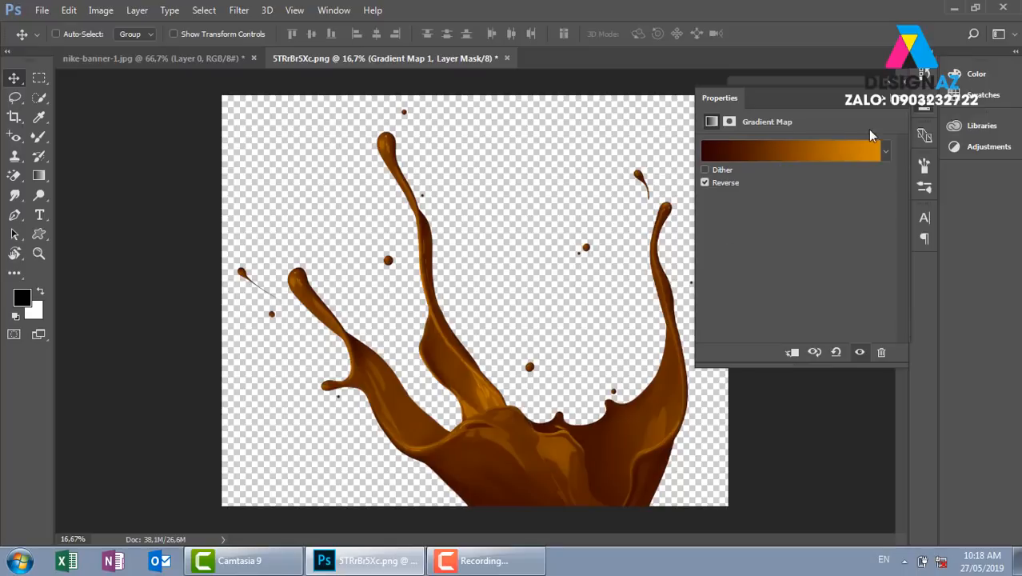
Merge the Gradient Map adjustment layer with the splash layer beneath it.
{"action": "left_click", "coordinate": [923, 104]}
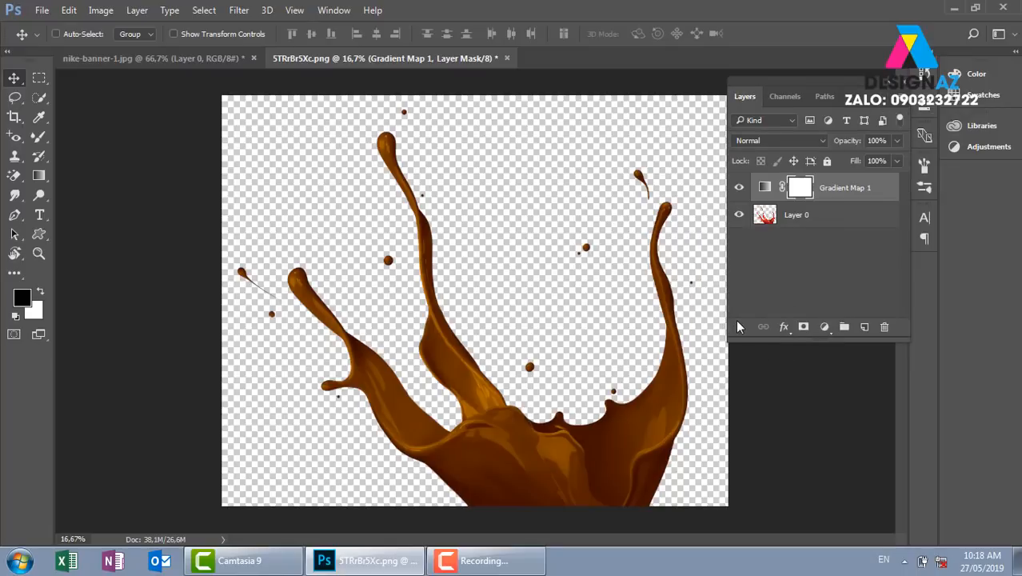
{"action": "left_click", "coordinate": [832, 214]}
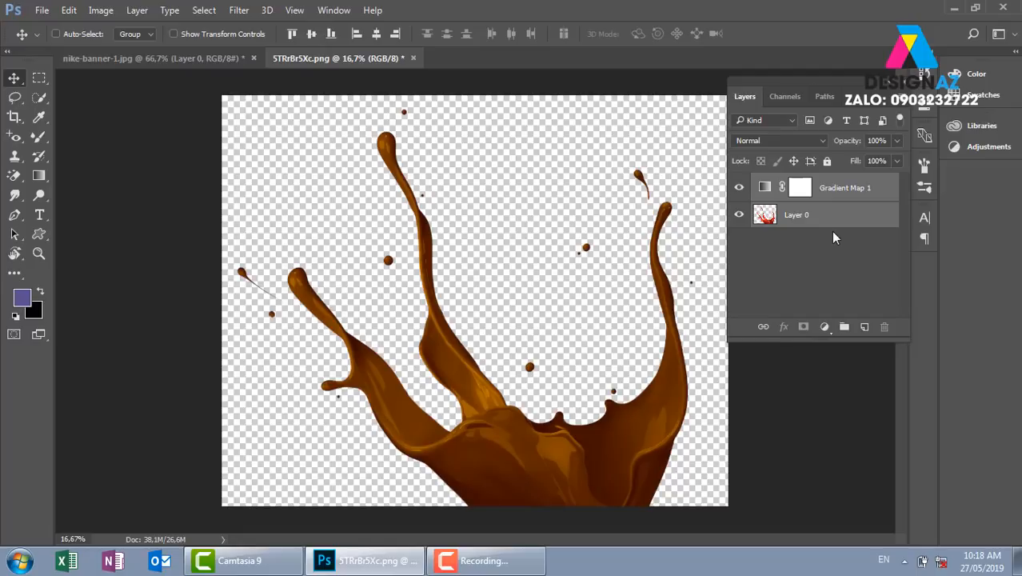
{"action": "key", "text": "ctrl+e"}
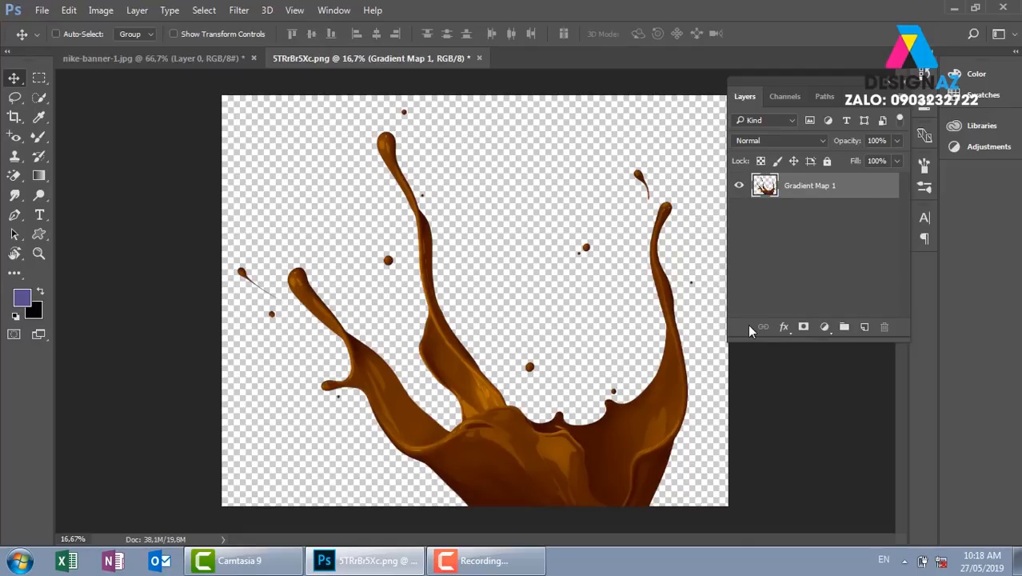
Duplicate the merged splash layer with the copy in Soft Light blend mode, and merge the two layers.
{"action": "key", "text": "ctrl+j"}
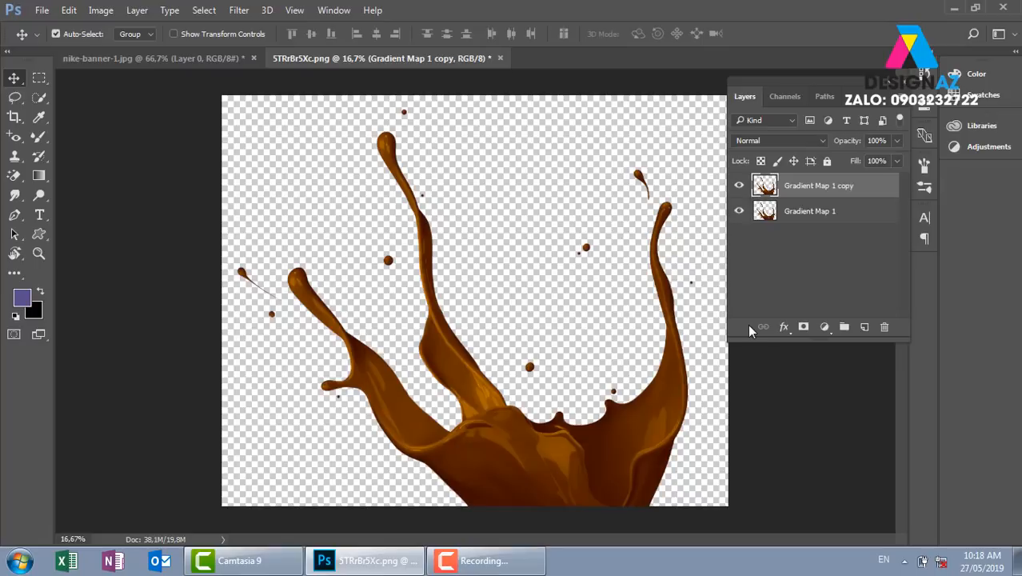
{"action": "left_click", "coordinate": [809, 141]}
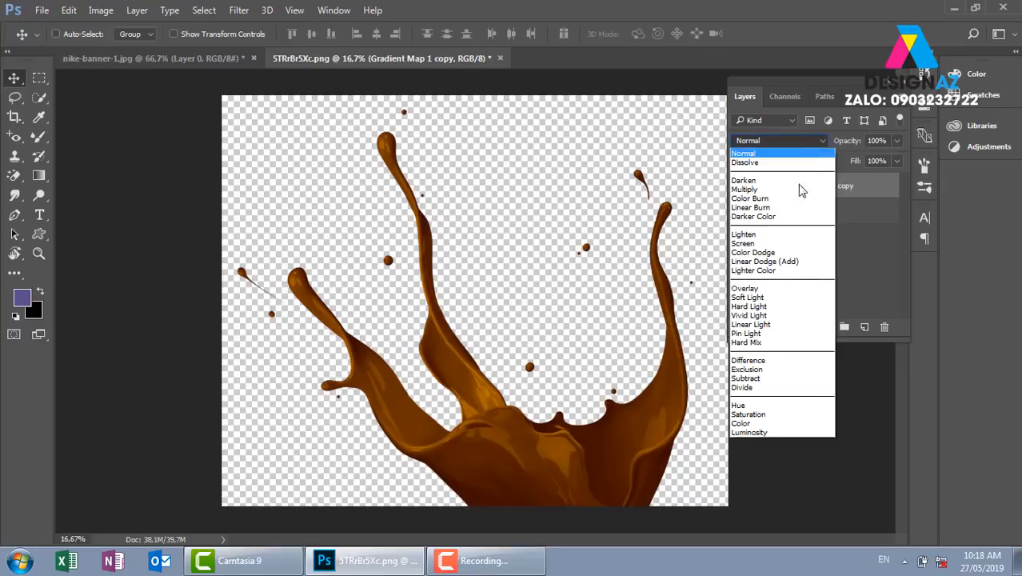
{"action": "left_click", "coordinate": [777, 297]}
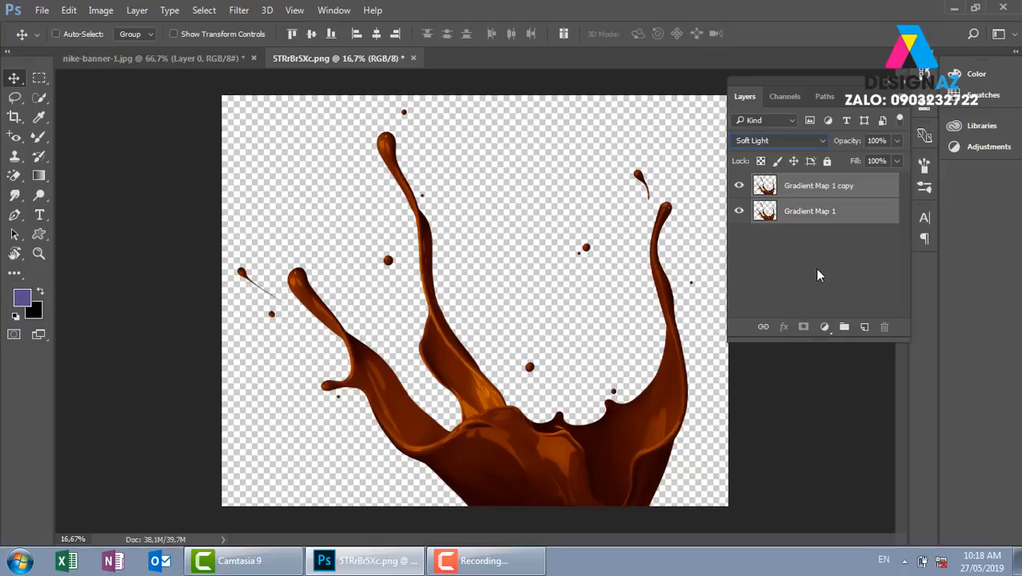
{"action": "key", "text": "ctrl+shift+e"}
{"action": "left_click_drag", "start_coordinate": [512, 451], "coordinate": [482, 390]}
{"action": "key", "text": "ctrl+z"}
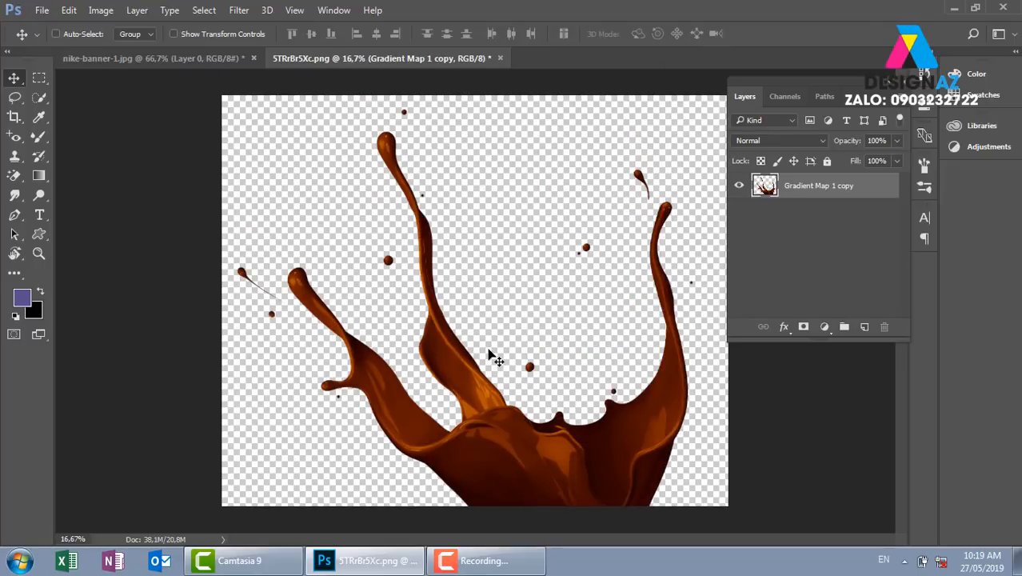
Brighten the splash with Levels, setting the white input level to 184 and the midtone to 0,90.
{"action": "key", "text": "ctrl"}
{"action": "key", "text": "ctrl+l"}
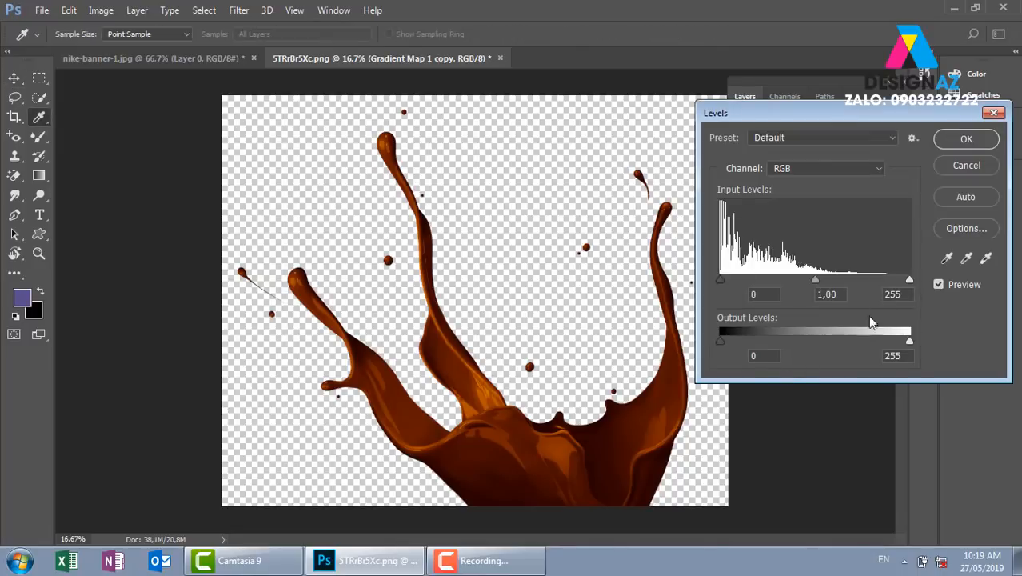
{"action": "left_click_drag", "start_coordinate": [909, 279], "coordinate": [856, 281]}
{"action": "left_click_drag", "start_coordinate": [787, 279], "coordinate": [795, 280]}
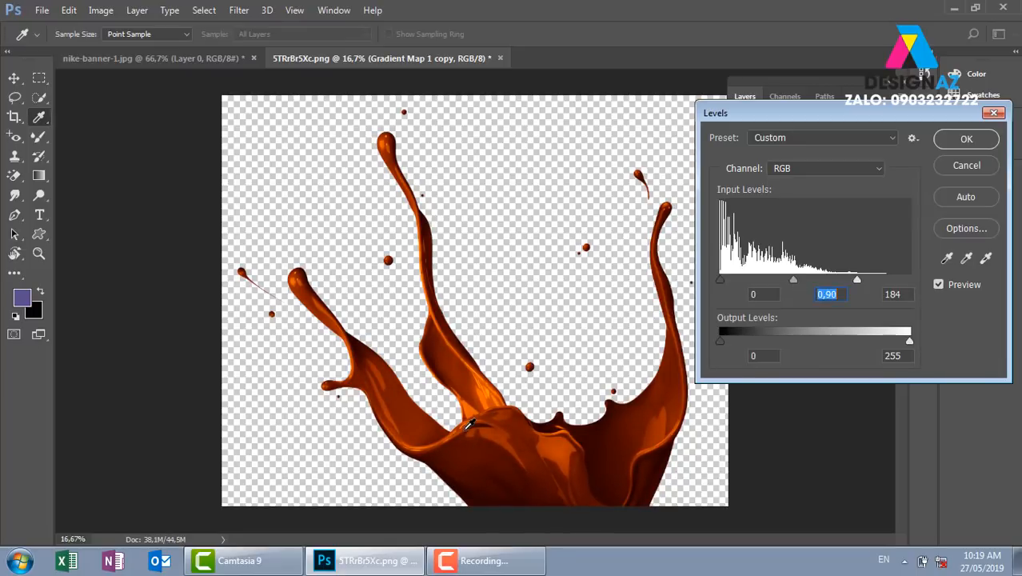
{"action": "left_click", "coordinate": [966, 139]}
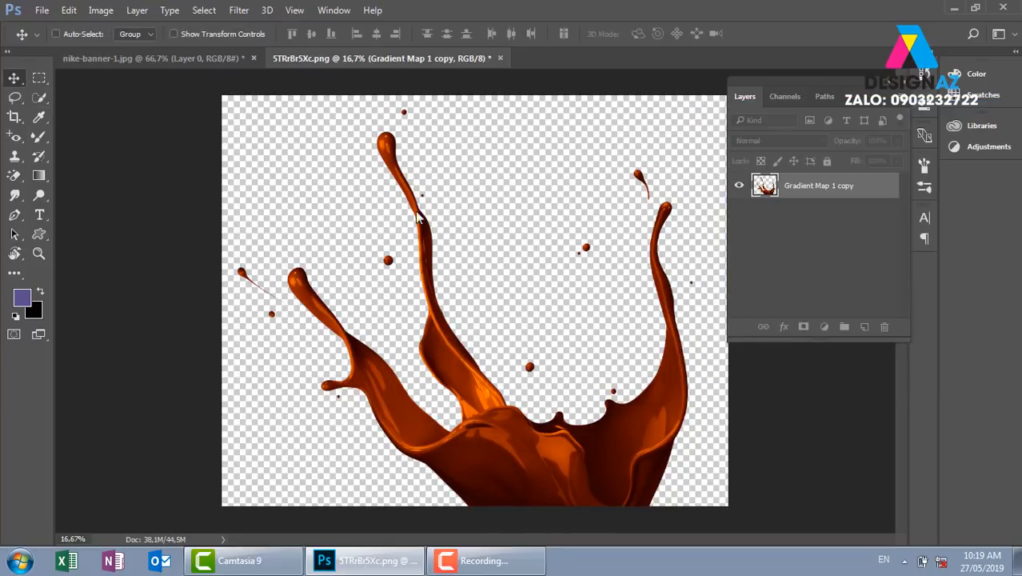
Copy the recoloured splash into nike-banner-1.jpg and position it over the skateboarder.
{"action": "left_click_drag", "start_coordinate": [388, 306], "coordinate": [406, 326]}
{"action": "key", "text": "ctrl+minus"}
{"action": "key", "text": "ctrl+minus"}
{"action": "key", "text": "ctrl+minus"}
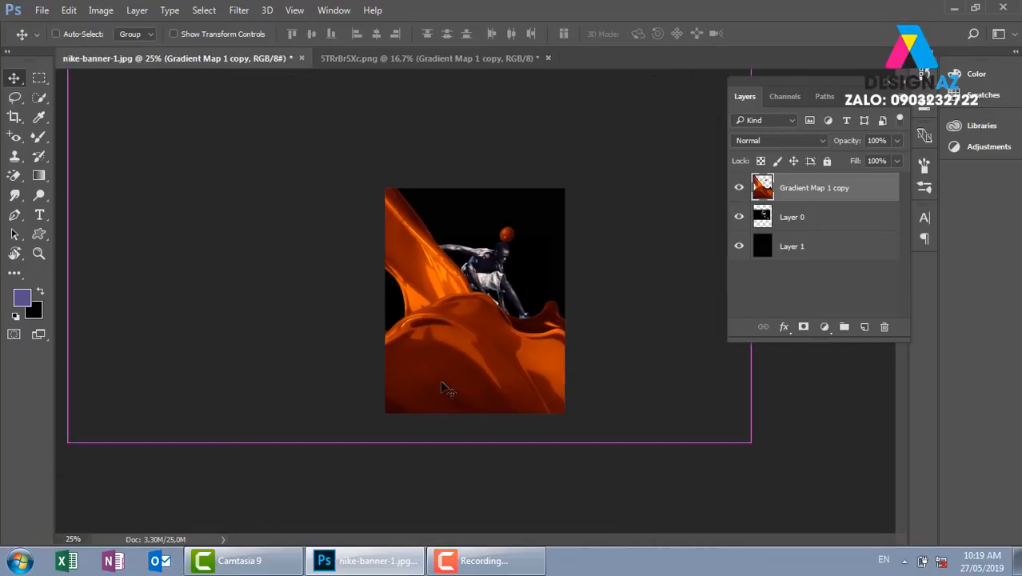
{"action": "left_click_drag", "start_coordinate": [439, 364], "coordinate": [474, 354]}
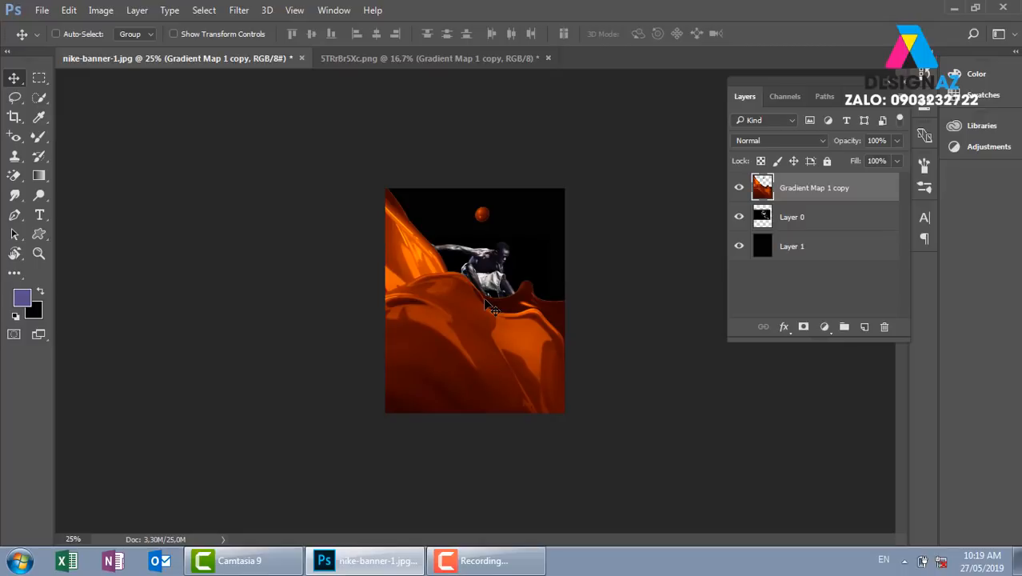
Free-transform the splash to about 29.4% scale and -64,12° rotation, placing it at the canvas's left edge behind the skateboarder.
{"action": "key", "text": "ctrl"}
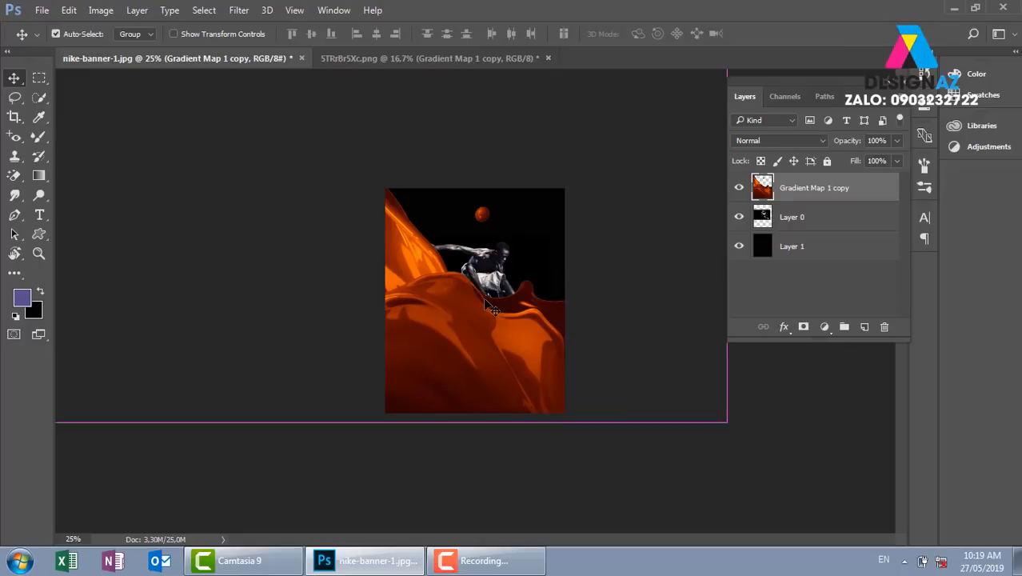
{"action": "key", "text": "ctrl+t"}
{"action": "left_click_drag", "start_coordinate": [726, 422], "coordinate": [485, 212]}
{"action": "left_click_drag", "start_coordinate": [473, 173], "coordinate": [516, 297]}
{"action": "left_click_drag", "start_coordinate": [559, 181], "coordinate": [428, 143]}
{"action": "left_click_drag", "start_coordinate": [428, 250], "coordinate": [359, 288]}
{"action": "key", "text": "ctrl+plus"}
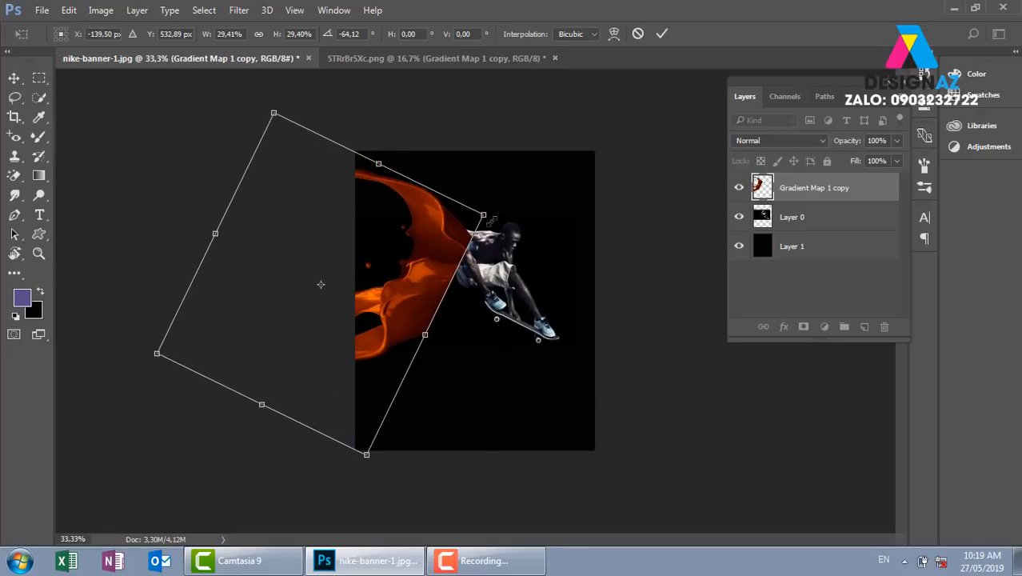
Shrink the splash to 12,92%, rotate it to -77,33°, and move its cut edge against the skateboarder's back.
{"action": "left_click_drag", "start_coordinate": [485, 219], "coordinate": [439, 205]}
{"action": "left_click_drag", "start_coordinate": [401, 268], "coordinate": [445, 275]}
{"action": "left_click_drag", "start_coordinate": [461, 274], "coordinate": [459, 274]}
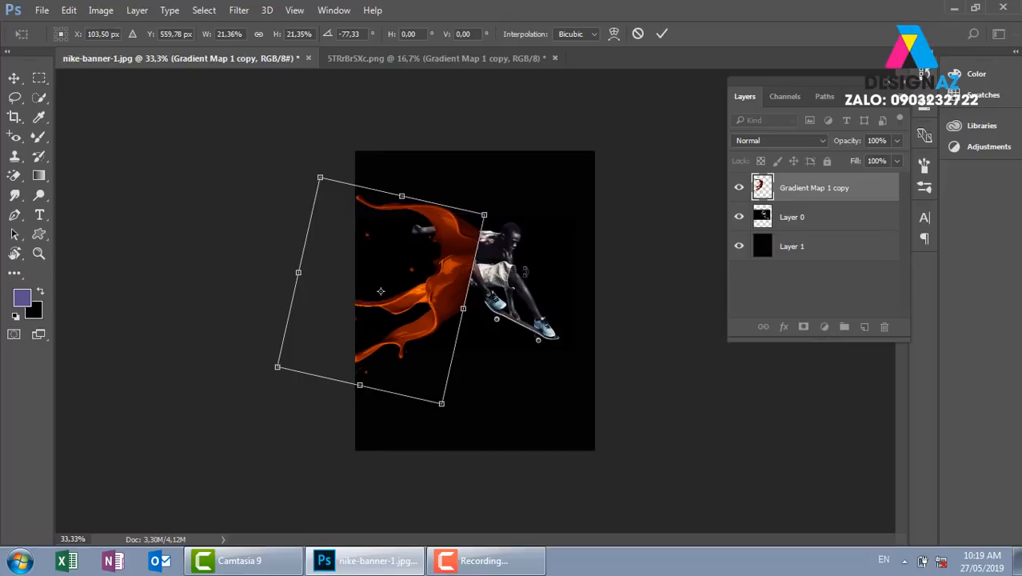
{"action": "left_click_drag", "start_coordinate": [485, 214], "coordinate": [443, 245]}
{"action": "left_click_drag", "start_coordinate": [423, 290], "coordinate": [458, 265]}
Nudge the splash left and down to X 223,13 px and Y 469,78 px, aligning its cut edge with the shoulder.
{"action": "key", "text": "ctrl+plus"}
{"action": "key", "text": "ctrl+plus"}
{"action": "key", "text": "ctrl+plus"}
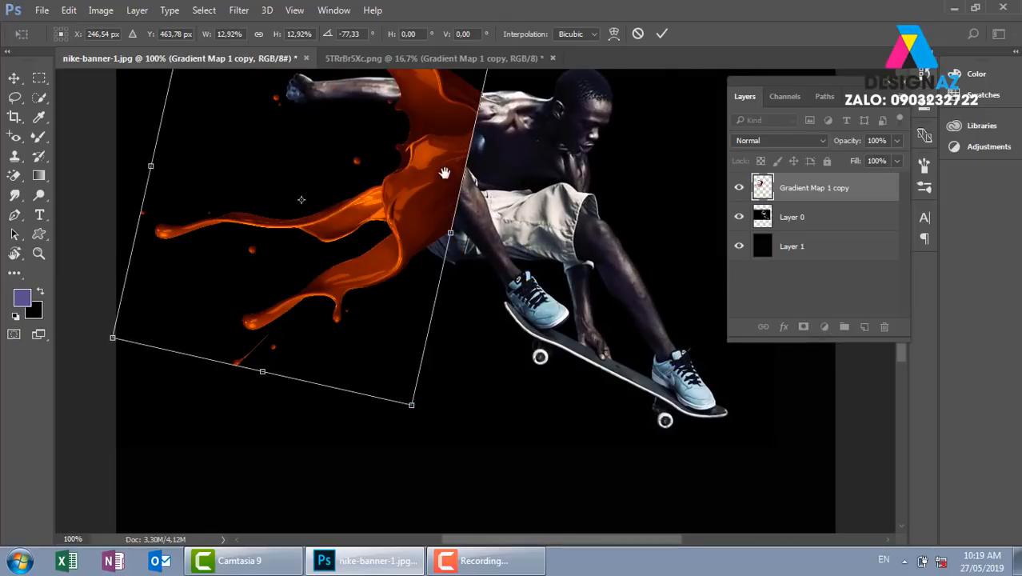
{"action": "left_click_drag", "start_coordinate": [445, 173], "coordinate": [440, 307]}
{"action": "key", "text": "Left"}
{"action": "key", "text": "Left"}
{"action": "key", "text": "Left"}
{"action": "key", "text": "Left"}
{"action": "key", "text": "Left"}
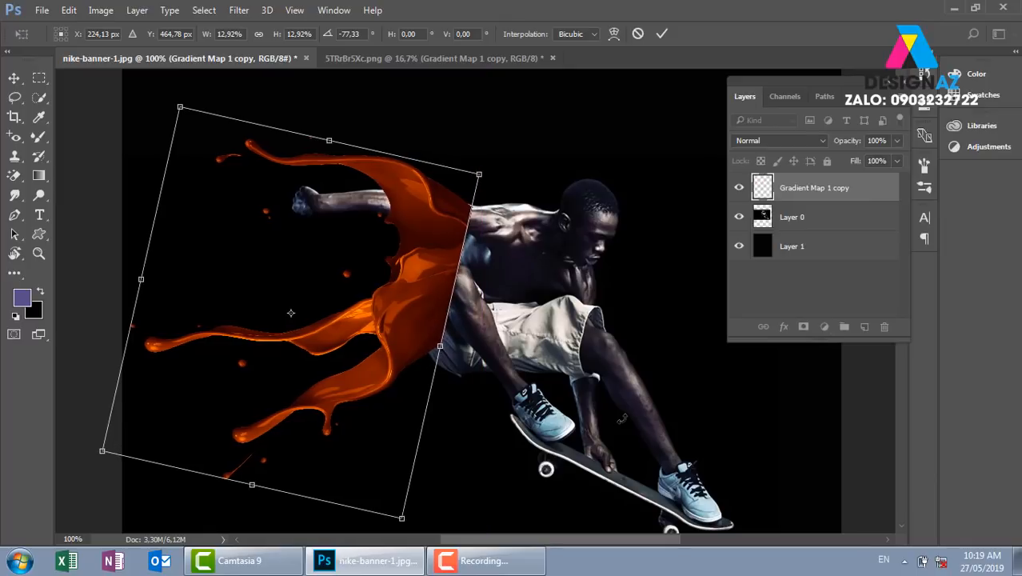
{"action": "key", "text": "Down"}
{"action": "key", "text": "Down"}
{"action": "left_click_drag", "start_coordinate": [289, 314], "coordinate": [289, 316]}
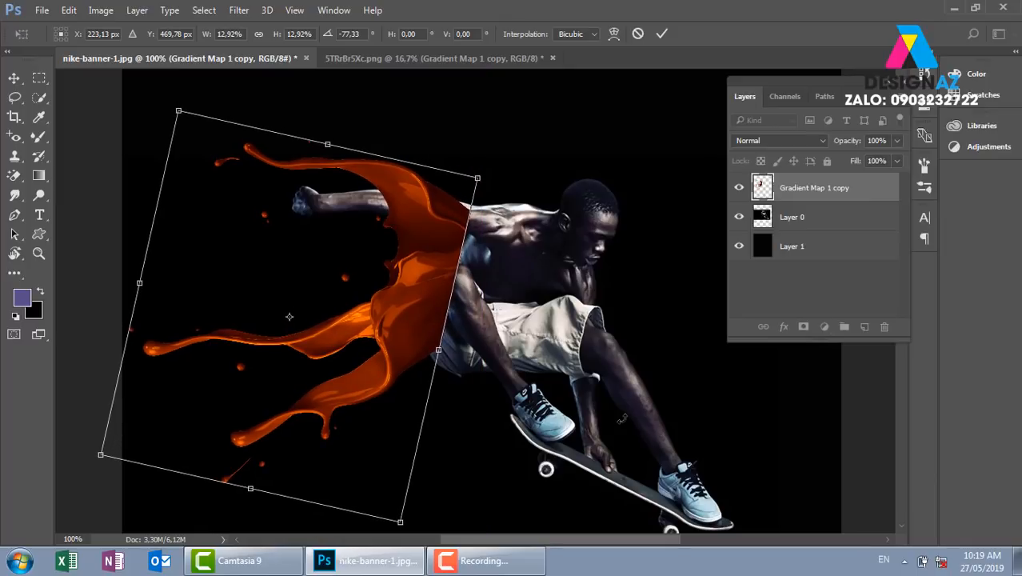
Enlarge the splash to 13,34%, move it to X 208,34 px and Y 470,75 px, and apply the transform.
{"action": "left_click_drag", "start_coordinate": [480, 177], "coordinate": [489, 169]}
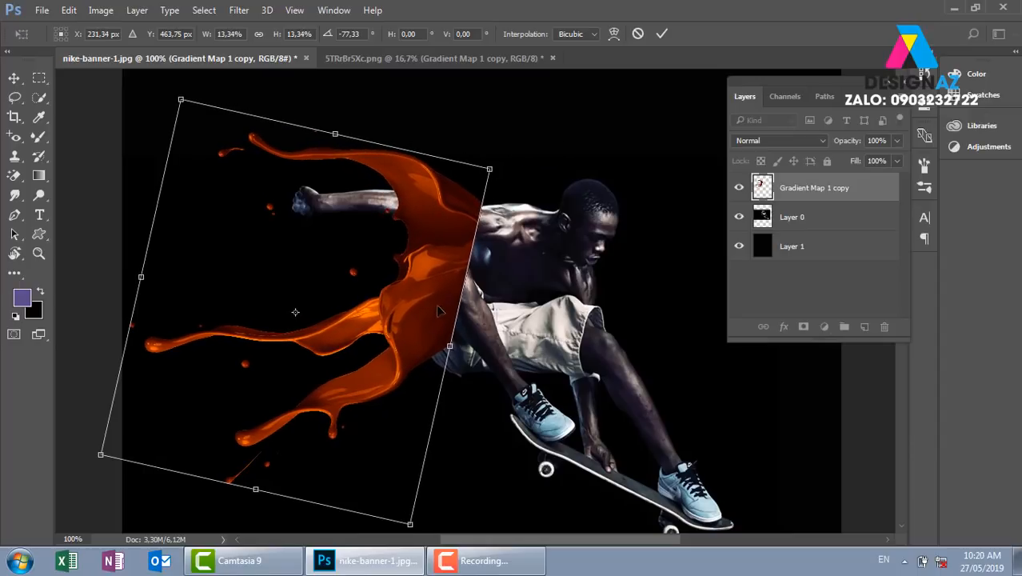
{"action": "left_click_drag", "start_coordinate": [436, 311], "coordinate": [422, 316]}
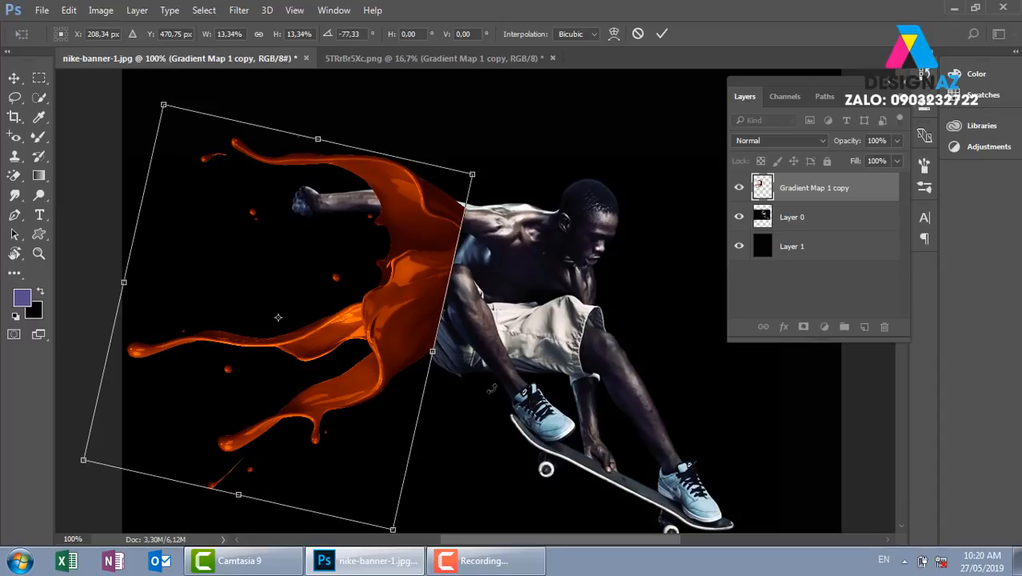
{"action": "key", "text": "Return"}
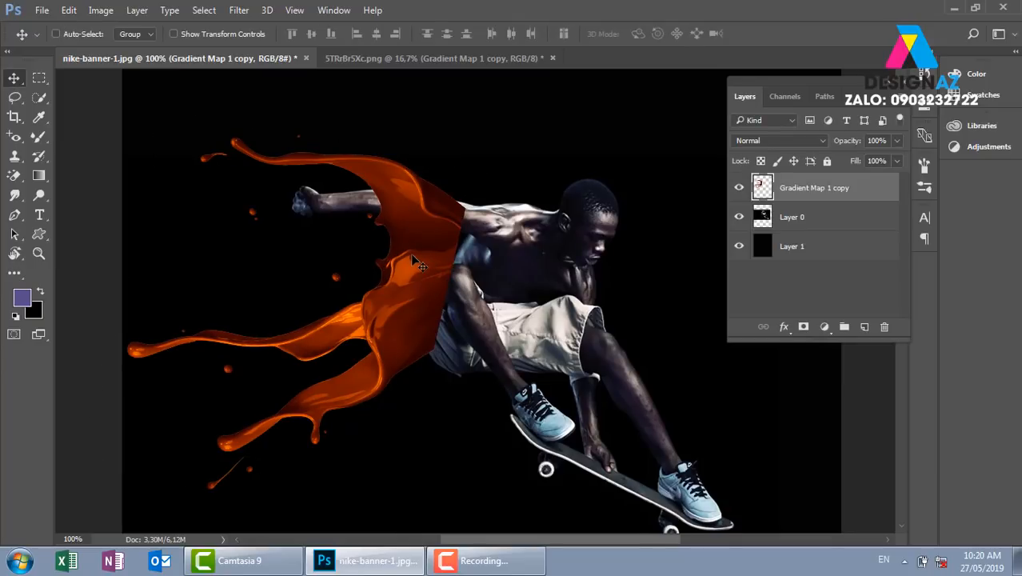
Set up the Mixer Brush with a soft round 10 px tip and 54% flow for blending the splash at the shoulder.
{"action": "key", "text": "ctrl+plus"}
{"action": "key", "text": "ctrl+plus"}
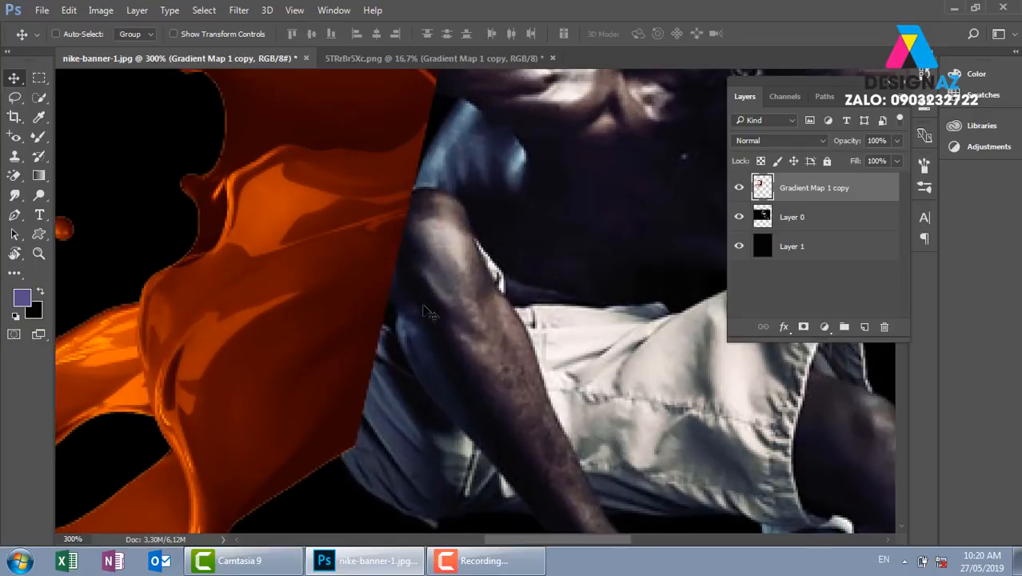
{"action": "left_click_drag", "start_coordinate": [435, 173], "coordinate": [418, 287]}
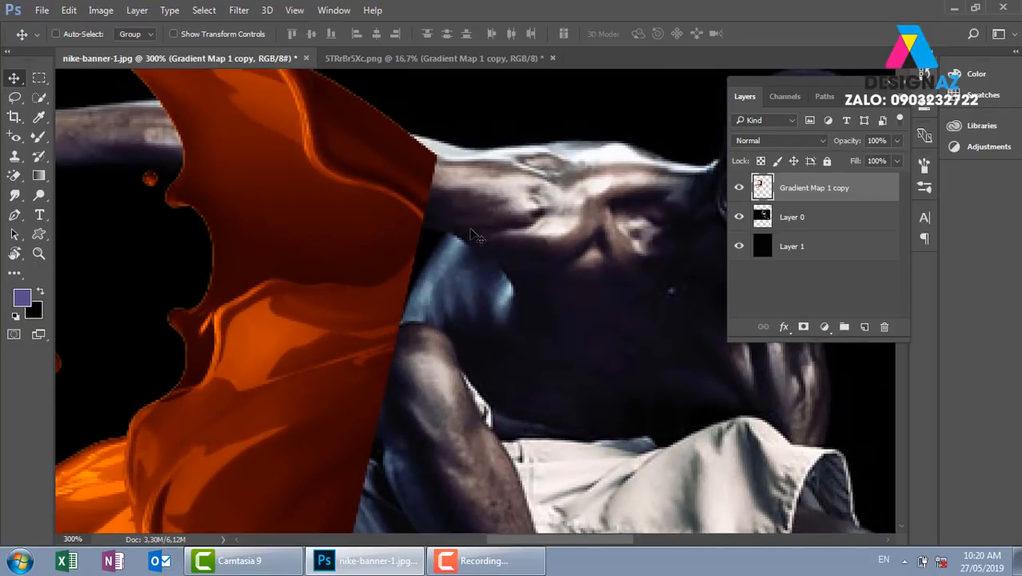
{"action": "left_click_drag", "start_coordinate": [405, 225], "coordinate": [424, 330]}
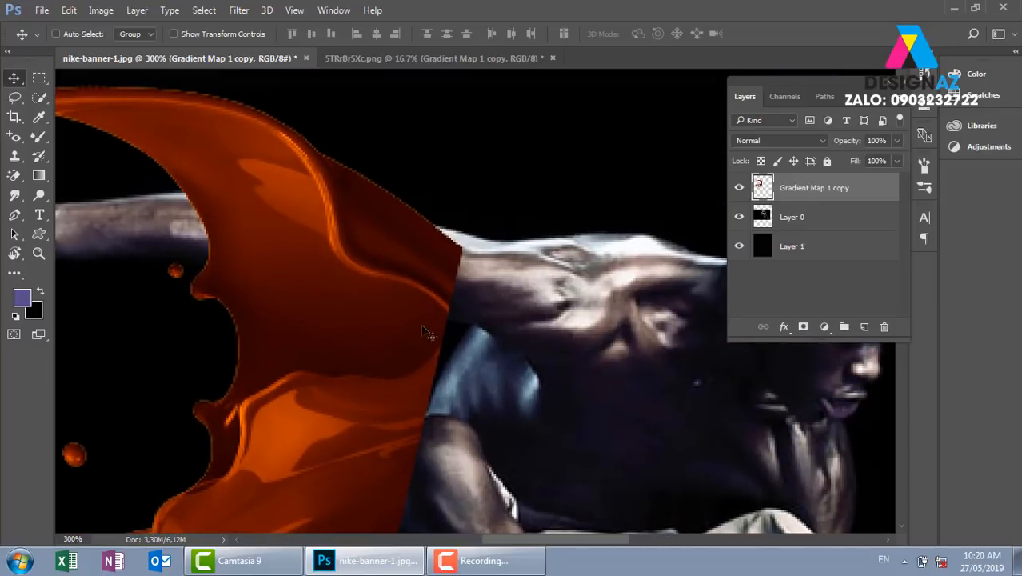
{"action": "left_click", "coordinate": [44, 139]}
{"action": "left_click", "coordinate": [44, 138]}
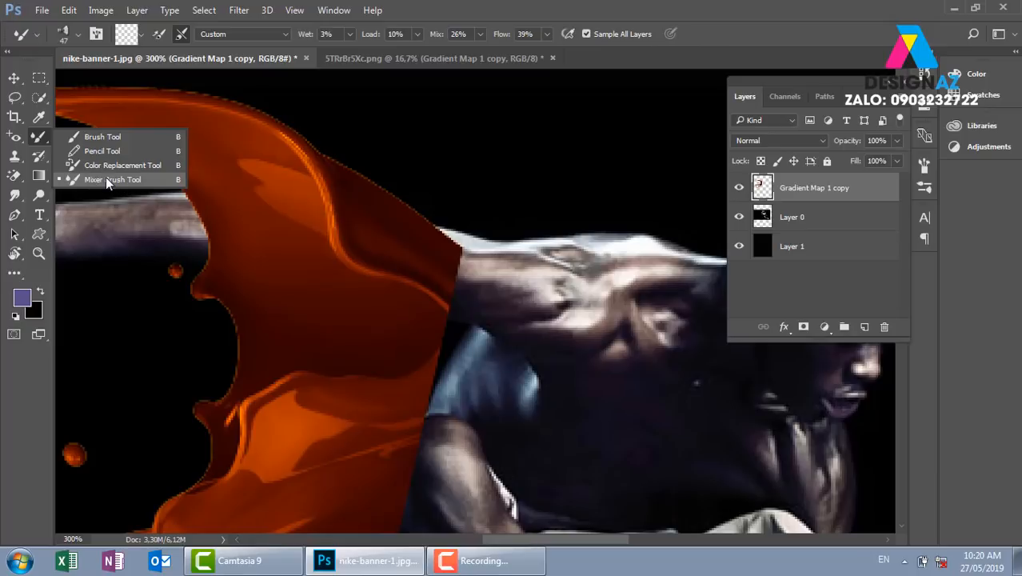
{"action": "left_click", "coordinate": [106, 177]}
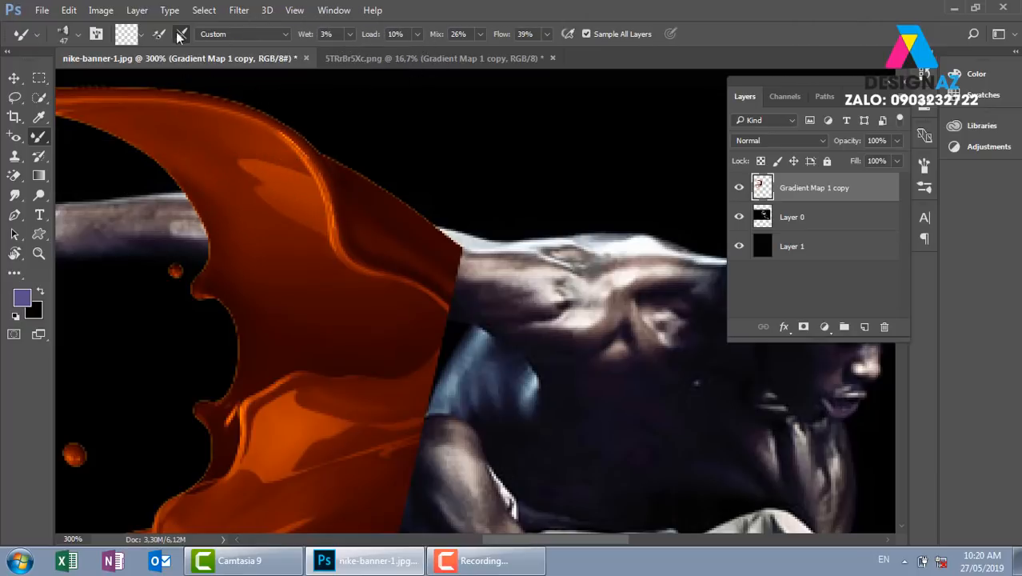
{"action": "left_click", "coordinate": [78, 30]}
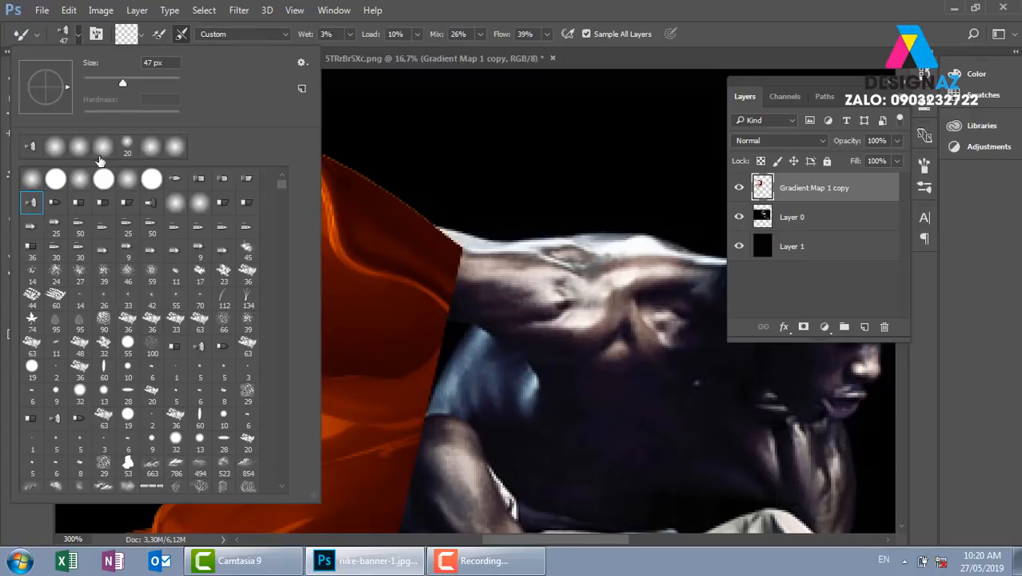
{"action": "left_click", "coordinate": [54, 147]}
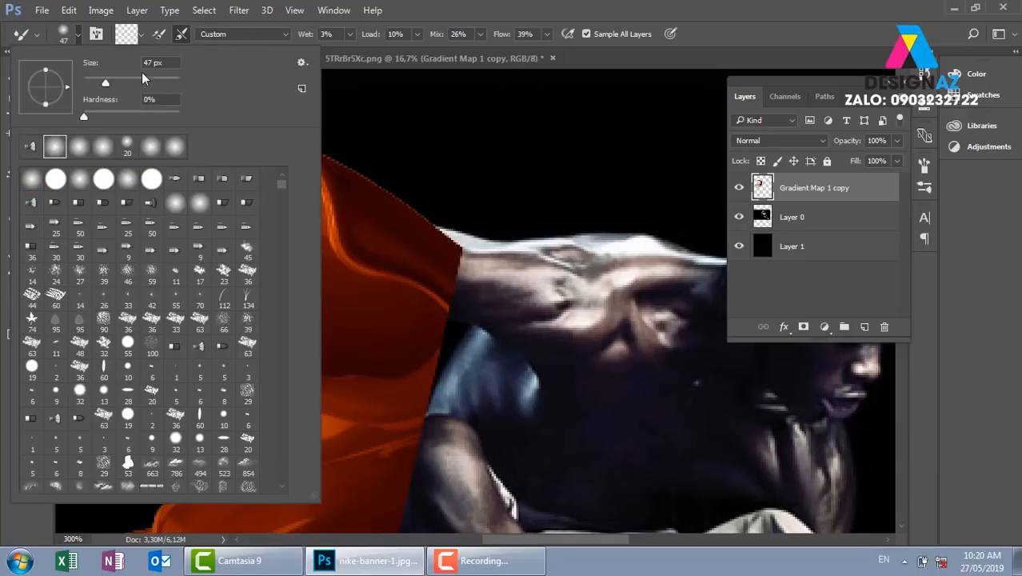
{"action": "mouse_move", "coordinate": [105, 85]}
{"action": "left_mouse_down"}
{"action": "mouse_move", "coordinate": [119, 79]}
{"action": "mouse_move", "coordinate": [88, 80]}
{"action": "left_mouse_up"}
{"action": "left_click", "coordinate": [563, 12]}
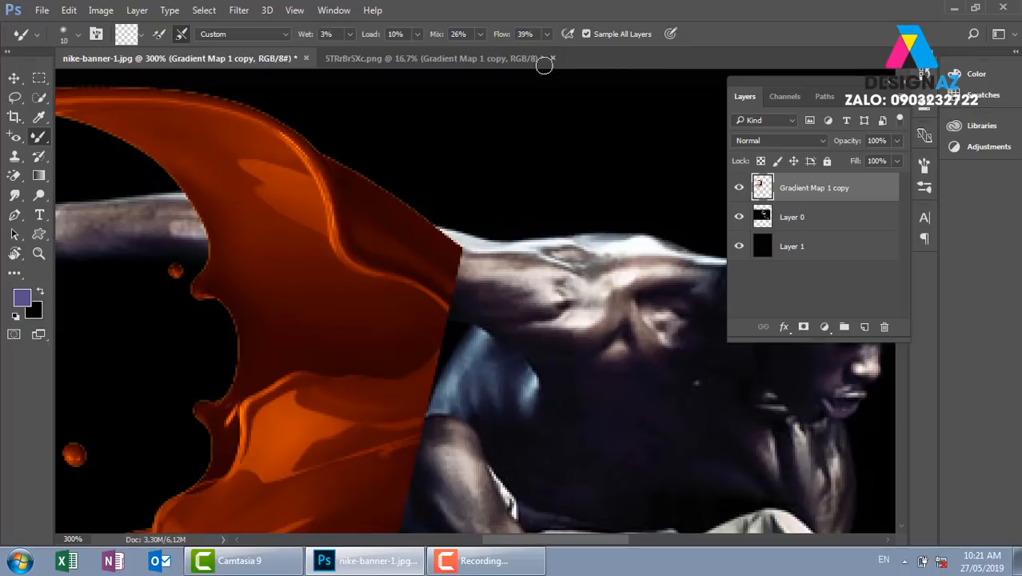
{"action": "left_click", "coordinate": [547, 36]}
{"action": "left_click_drag", "start_coordinate": [552, 52], "coordinate": [558, 51]}
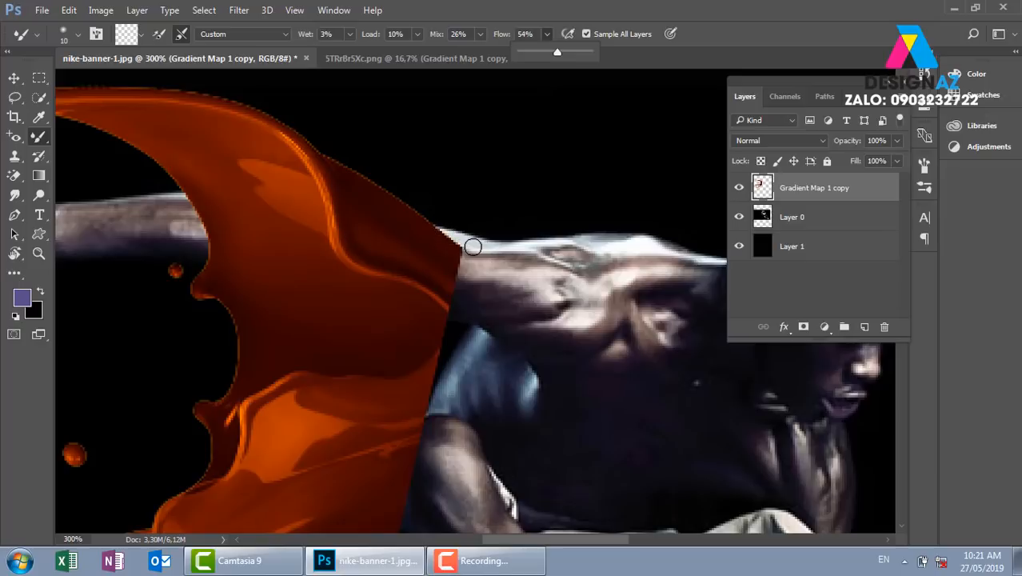
Smear the splash and the skateboarder's shoulder into each other across the upper part of the hard seam.
{"action": "mouse_move", "coordinate": [477, 246]}
{"action": "left_mouse_down"}
{"action": "mouse_move", "coordinate": [415, 227]}
{"action": "mouse_move", "coordinate": [433, 240]}
{"action": "left_mouse_up"}
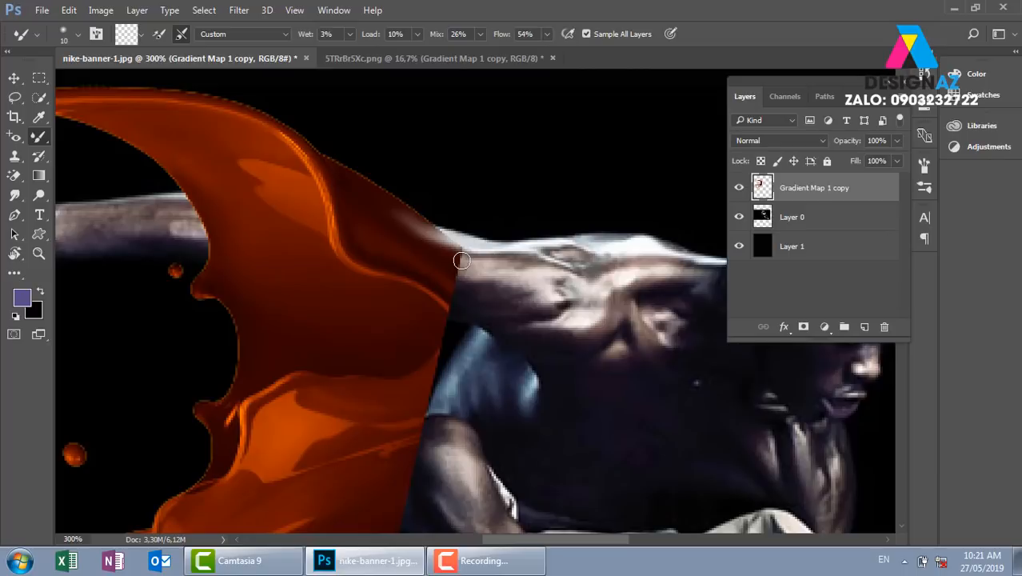
{"action": "left_click_drag", "start_coordinate": [431, 256], "coordinate": [511, 263]}
{"action": "mouse_move", "coordinate": [444, 260]}
{"action": "left_mouse_down"}
{"action": "mouse_move", "coordinate": [500, 262]}
{"action": "mouse_move", "coordinate": [432, 257]}
{"action": "mouse_move", "coordinate": [514, 262]}
{"action": "mouse_move", "coordinate": [441, 264]}
{"action": "mouse_move", "coordinate": [468, 260]}
{"action": "mouse_move", "coordinate": [484, 278]}
{"action": "left_mouse_up"}
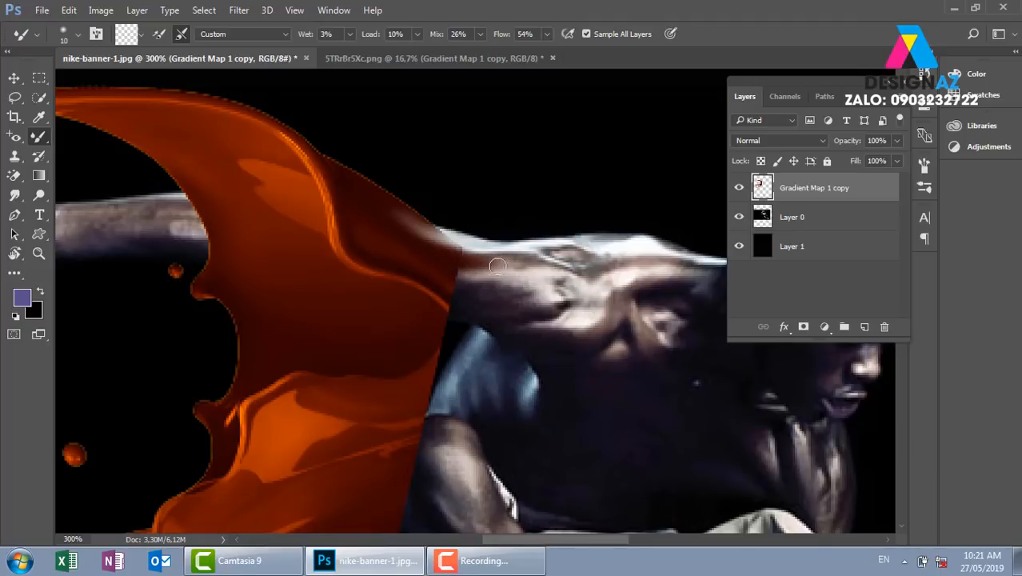
{"action": "mouse_move", "coordinate": [450, 259]}
{"action": "left_mouse_down"}
{"action": "mouse_move", "coordinate": [502, 258]}
{"action": "mouse_move", "coordinate": [442, 261]}
{"action": "mouse_move", "coordinate": [520, 258]}
{"action": "left_mouse_up"}
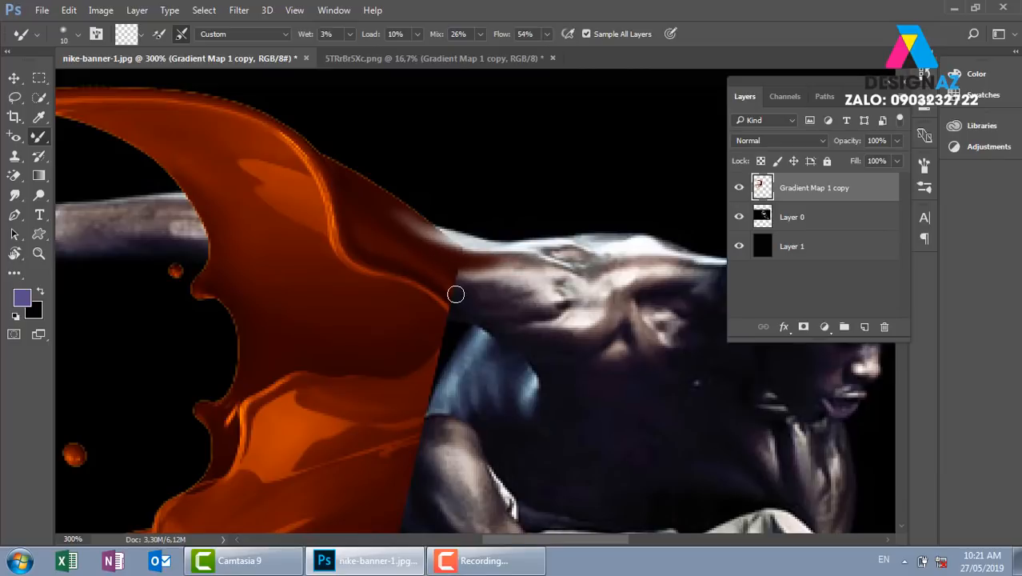
{"action": "left_click_drag", "start_coordinate": [445, 260], "coordinate": [487, 263]}
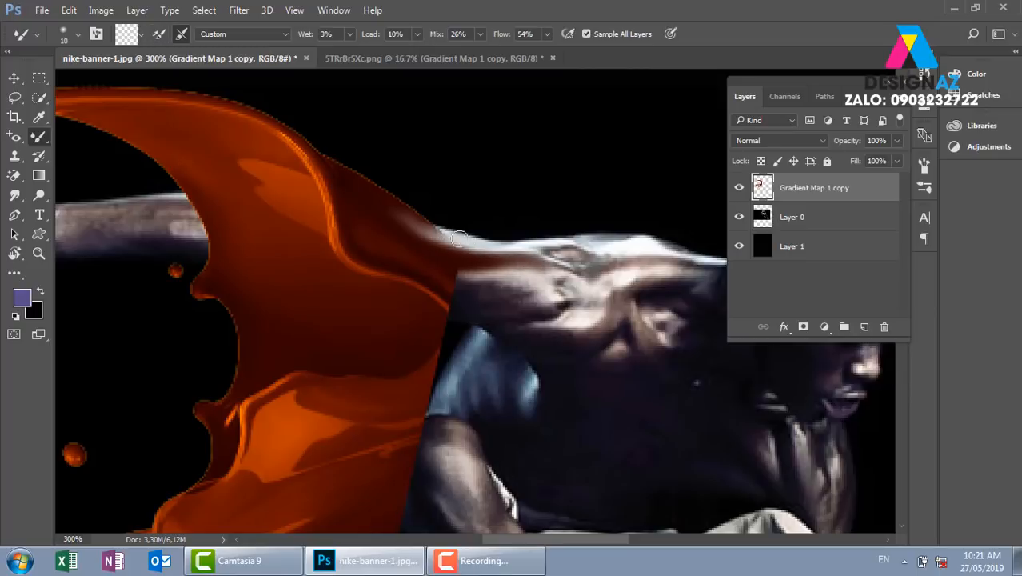
Blend the shoulder's top highlight along the splash's outer edge and soften the seam across the upper arm below it.
{"action": "mouse_move", "coordinate": [464, 238]}
{"action": "left_mouse_down"}
{"action": "mouse_move", "coordinate": [413, 221]}
{"action": "mouse_move", "coordinate": [390, 195]}
{"action": "mouse_move", "coordinate": [430, 218]}
{"action": "mouse_move", "coordinate": [479, 227]}
{"action": "mouse_move", "coordinate": [428, 228]}
{"action": "mouse_move", "coordinate": [406, 212]}
{"action": "mouse_move", "coordinate": [461, 236]}
{"action": "left_mouse_up"}
{"action": "mouse_move", "coordinate": [396, 206]}
{"action": "left_mouse_down"}
{"action": "mouse_move", "coordinate": [474, 238]}
{"action": "mouse_move", "coordinate": [505, 237]}
{"action": "mouse_move", "coordinate": [461, 241]}
{"action": "mouse_move", "coordinate": [422, 224]}
{"action": "mouse_move", "coordinate": [497, 245]}
{"action": "left_mouse_up"}
{"action": "mouse_move", "coordinate": [371, 194]}
{"action": "left_mouse_down"}
{"action": "mouse_move", "coordinate": [449, 238]}
{"action": "mouse_move", "coordinate": [517, 242]}
{"action": "mouse_move", "coordinate": [384, 205]}
{"action": "mouse_move", "coordinate": [512, 245]}
{"action": "left_mouse_up"}
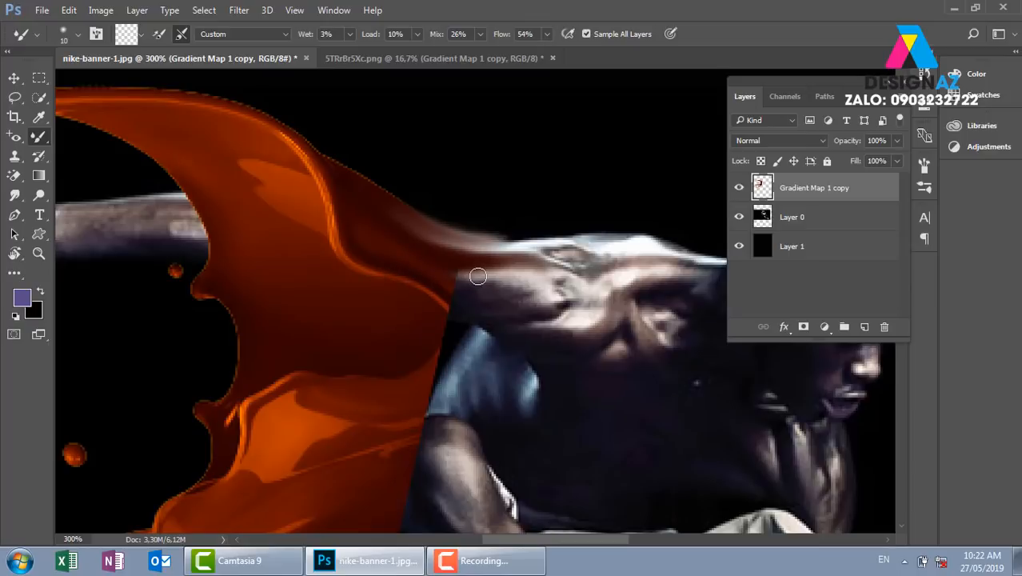
{"action": "mouse_move", "coordinate": [472, 276]}
{"action": "left_mouse_down"}
{"action": "mouse_move", "coordinate": [341, 247]}
{"action": "mouse_move", "coordinate": [415, 258]}
{"action": "mouse_move", "coordinate": [378, 236]}
{"action": "mouse_move", "coordinate": [474, 283]}
{"action": "mouse_move", "coordinate": [435, 272]}
{"action": "mouse_move", "coordinate": [547, 274]}
{"action": "left_mouse_up"}
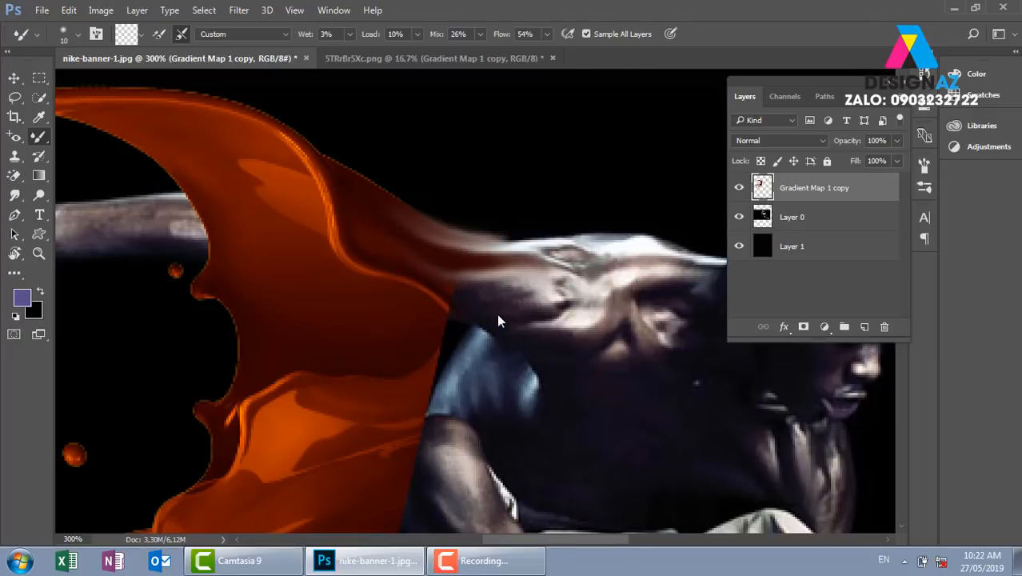
{"action": "left_click_drag", "start_coordinate": [442, 303], "coordinate": [468, 310]}
Raise the Mixer Brush flow to 92% and smooth the lower arm seam and the shoulder and back muscles into liquid-like streaks.
{"action": "left_click", "coordinate": [545, 36]}
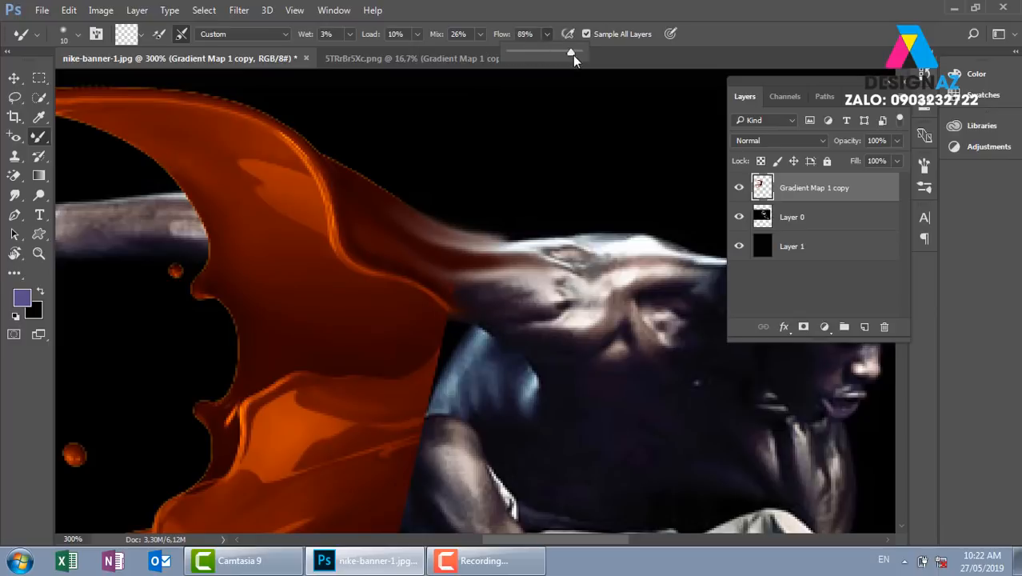
{"action": "left_click", "coordinate": [470, 322]}
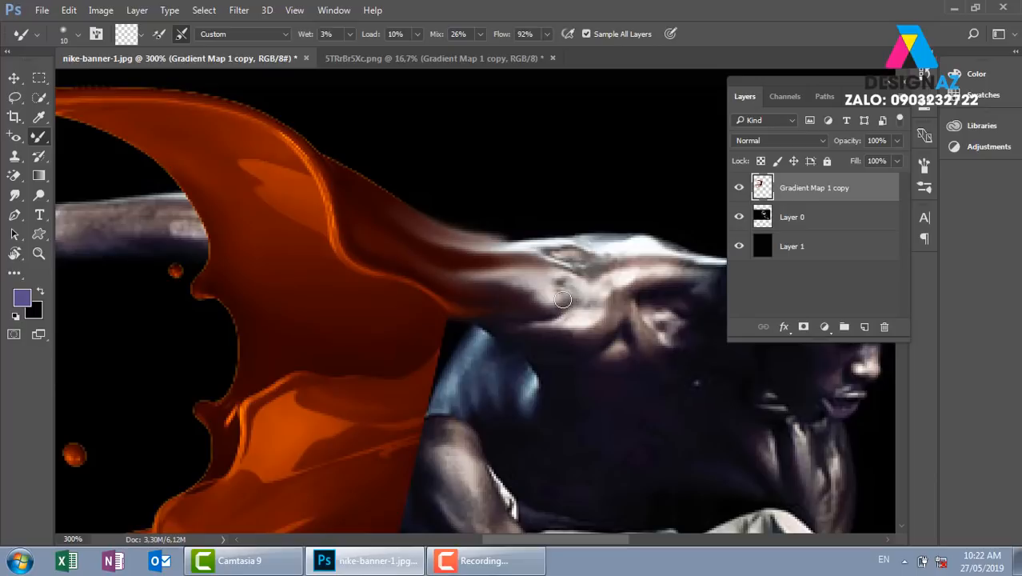
{"action": "left_click_drag", "start_coordinate": [568, 320], "coordinate": [511, 324]}
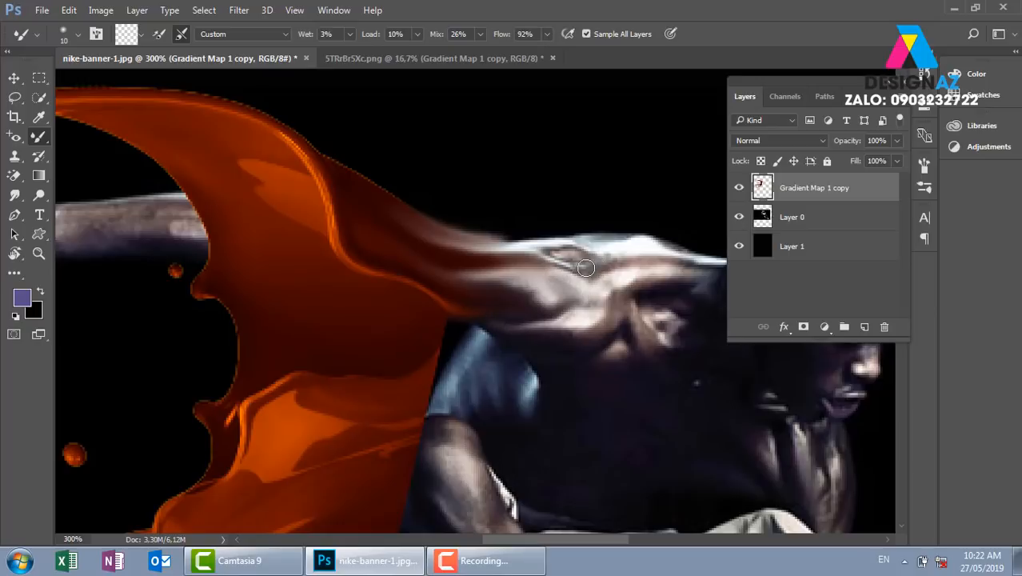
{"action": "left_click_drag", "start_coordinate": [568, 253], "coordinate": [589, 262]}
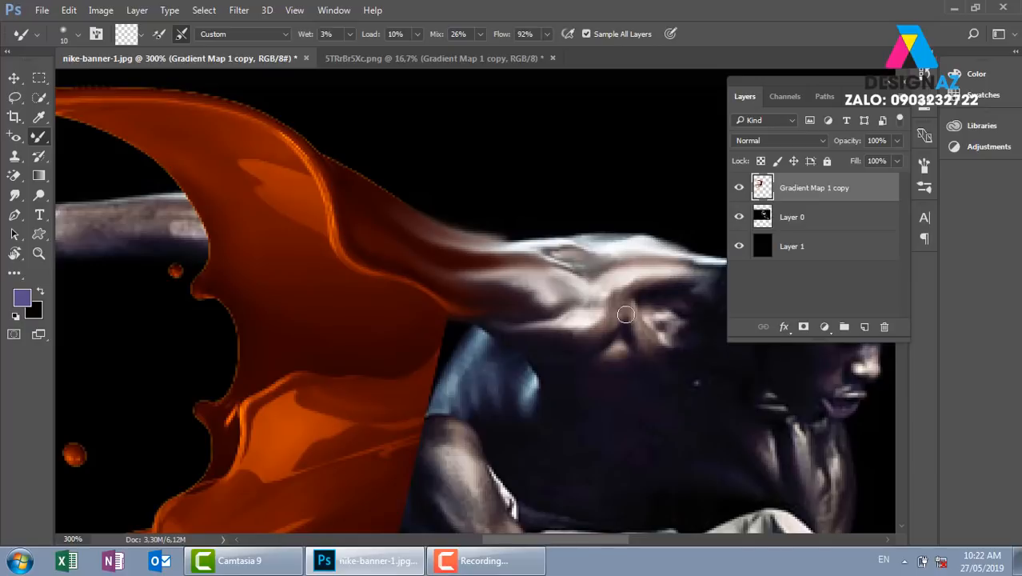
{"action": "mouse_move", "coordinate": [608, 313]}
{"action": "left_mouse_down"}
{"action": "mouse_move", "coordinate": [623, 294]}
{"action": "mouse_move", "coordinate": [690, 282]}
{"action": "left_mouse_up"}
{"action": "left_click_drag", "start_coordinate": [627, 293], "coordinate": [674, 285]}
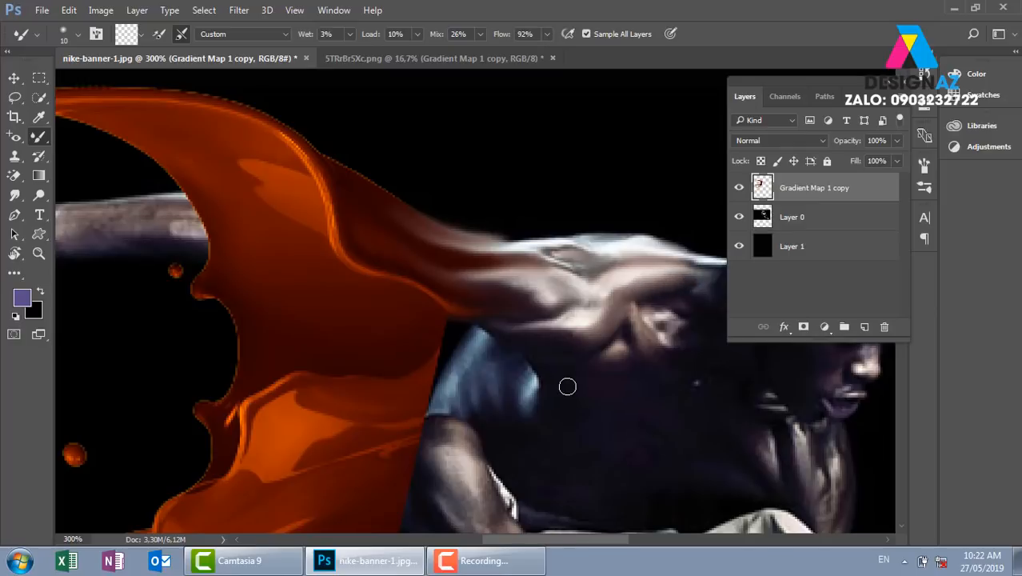
Smooth the shoulder highlights further and blend the upper outline where the splash joins the shoulder.
{"action": "key", "text": "space"}
{"action": "left_click_drag", "start_coordinate": [558, 361], "coordinate": [566, 322]}
{"action": "left_click_drag", "start_coordinate": [538, 286], "coordinate": [538, 322]}
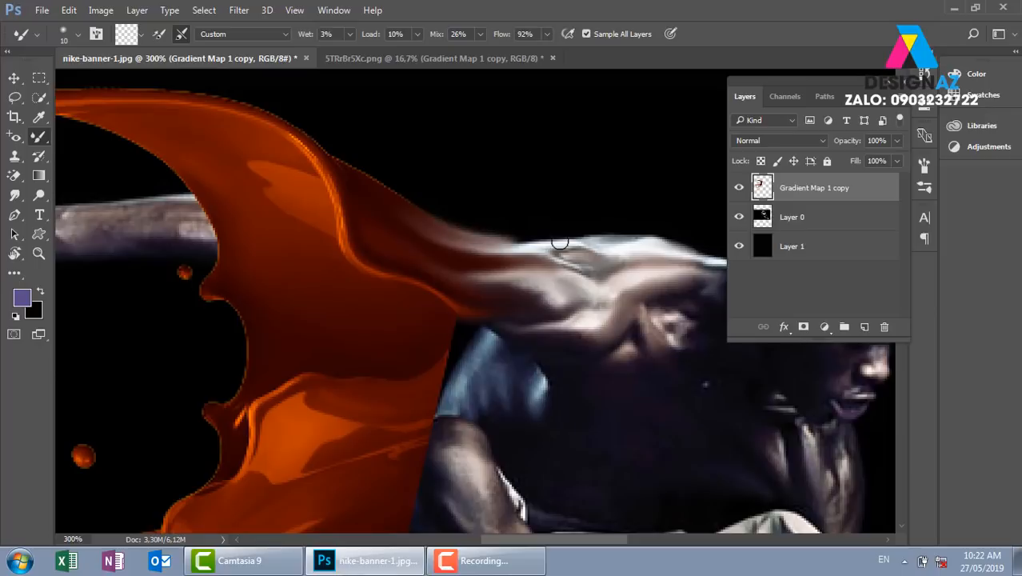
{"action": "mouse_move", "coordinate": [491, 227]}
{"action": "left_mouse_down"}
{"action": "mouse_move", "coordinate": [535, 228]}
{"action": "mouse_move", "coordinate": [497, 222]}
{"action": "mouse_move", "coordinate": [515, 221]}
{"action": "left_mouse_up"}
Erase the blurry fringe above the shoulder where it meets the splash, using a hard 10 px Eraser at 100% opacity.
{"action": "key", "text": "e"}
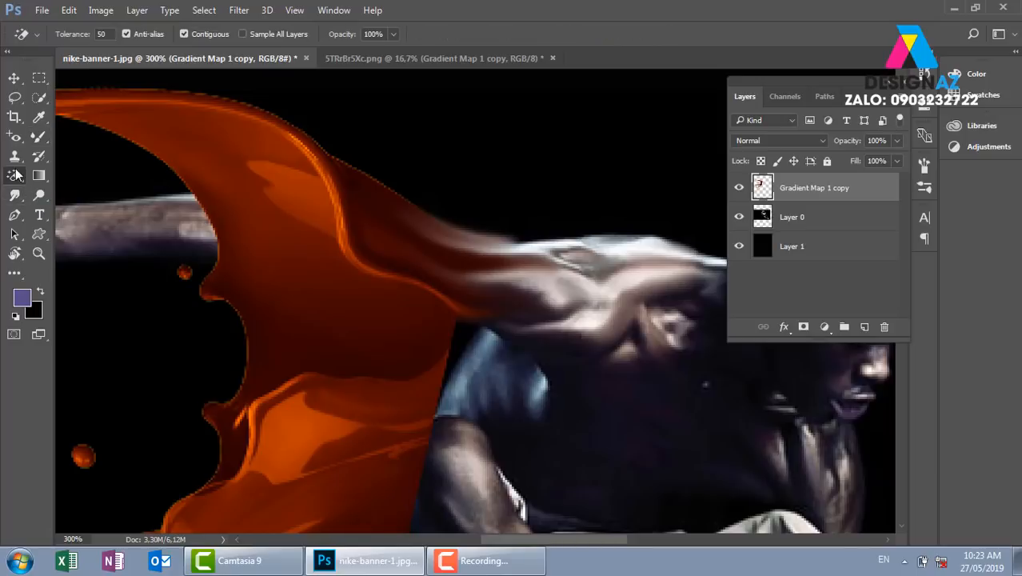
{"action": "right_click", "coordinate": [17, 174]}
{"action": "left_click", "coordinate": [55, 176]}
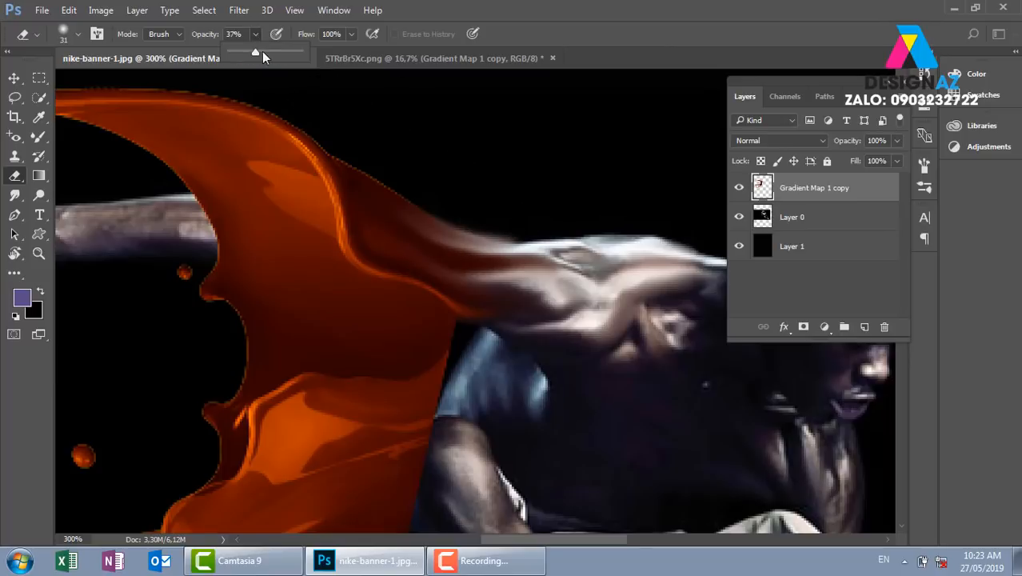
{"action": "left_click", "coordinate": [79, 34]}
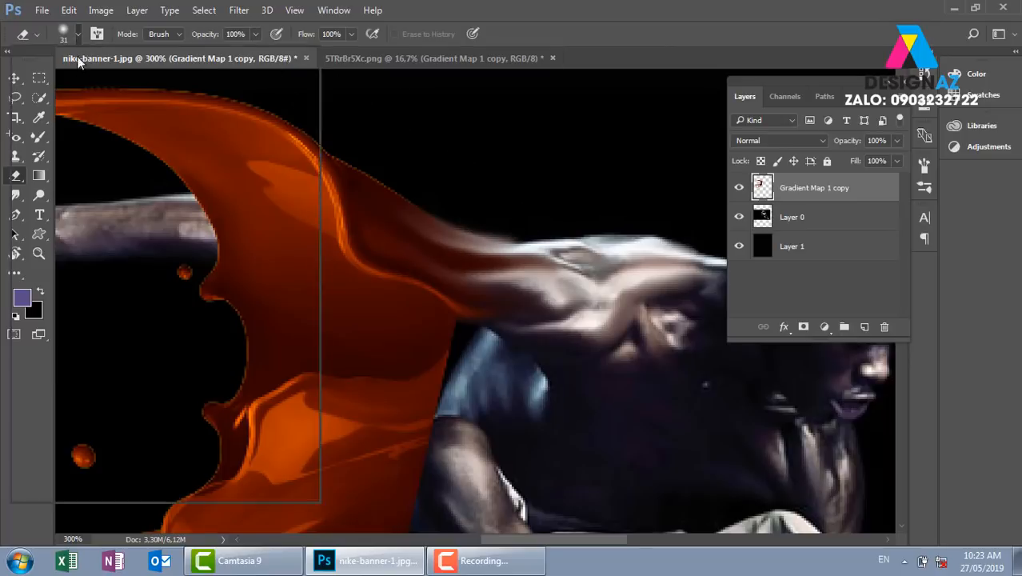
{"action": "left_click", "coordinate": [60, 190]}
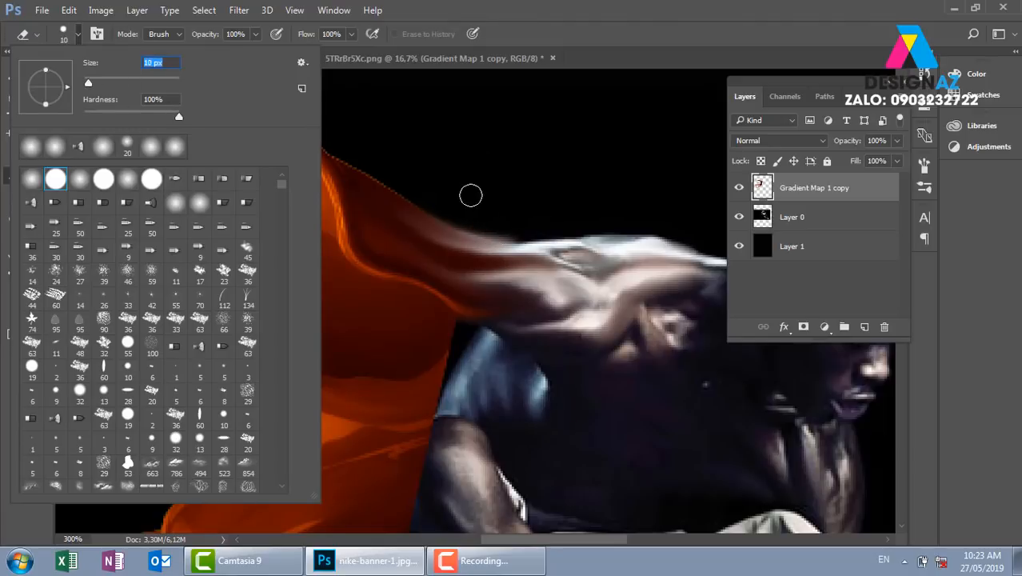
{"action": "left_click", "coordinate": [518, 229]}
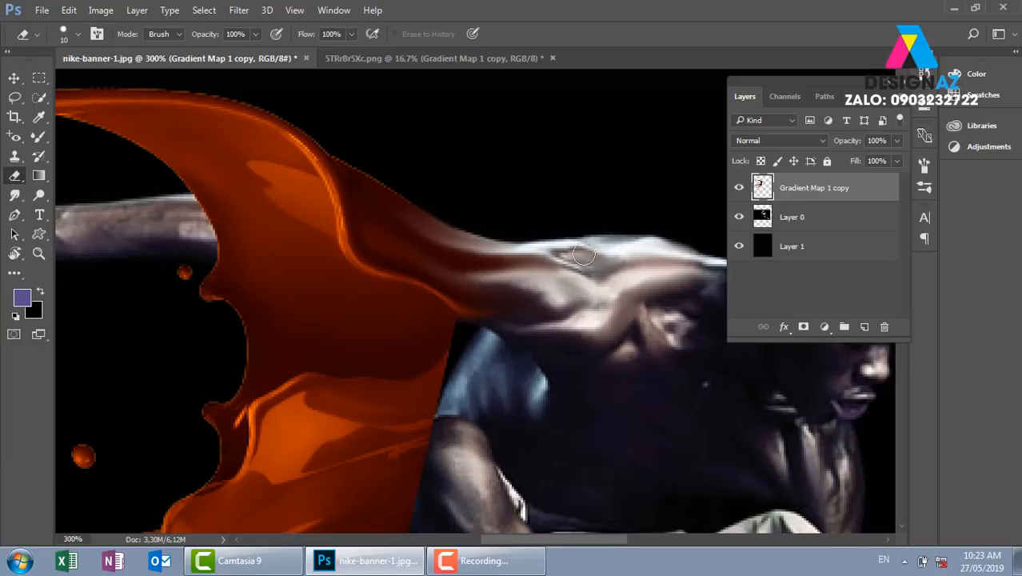
Blend the splash into the dark underside of the shoulder and the top of the blue sleeve with the Mixer Brush.
{"action": "left_click", "coordinate": [39, 136]}
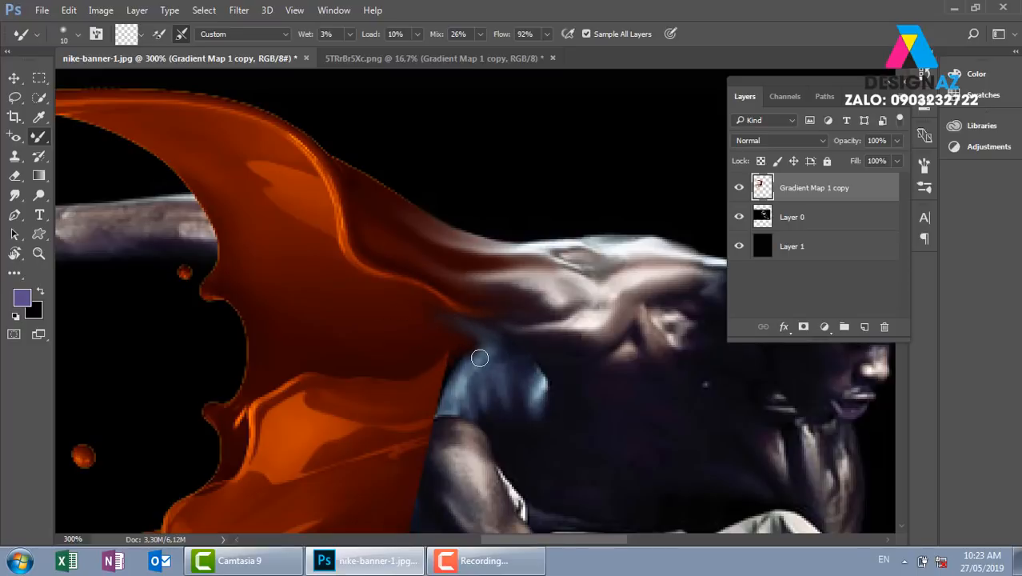
{"action": "left_click_drag", "start_coordinate": [430, 380], "coordinate": [484, 352]}
{"action": "mouse_move", "coordinate": [437, 379]}
{"action": "left_mouse_down"}
{"action": "mouse_move", "coordinate": [456, 362]}
{"action": "mouse_move", "coordinate": [494, 364]}
{"action": "left_mouse_up"}
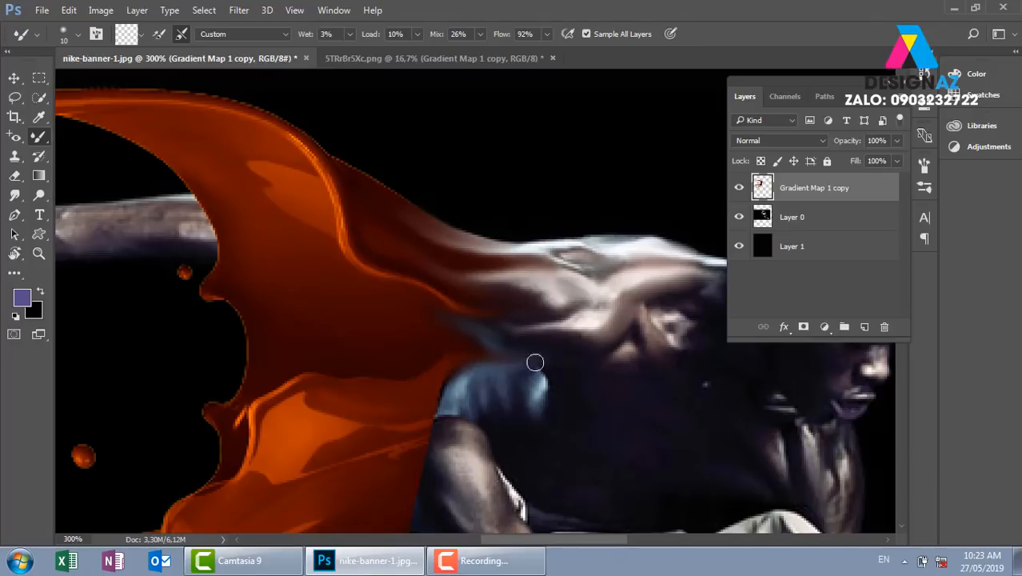
{"action": "left_click_drag", "start_coordinate": [424, 380], "coordinate": [516, 377]}
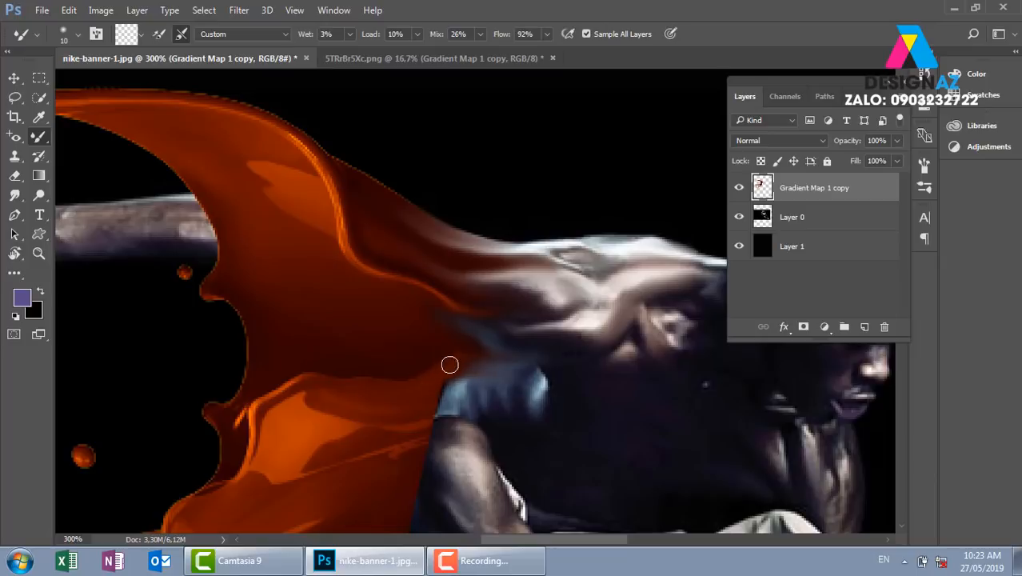
{"action": "left_click_drag", "start_coordinate": [449, 365], "coordinate": [528, 381]}
{"action": "mouse_move", "coordinate": [438, 389]}
{"action": "left_mouse_down"}
{"action": "mouse_move", "coordinate": [471, 388]}
{"action": "mouse_move", "coordinate": [422, 392]}
{"action": "mouse_move", "coordinate": [485, 376]}
{"action": "mouse_move", "coordinate": [448, 395]}
{"action": "mouse_move", "coordinate": [434, 388]}
{"action": "mouse_move", "coordinate": [458, 395]}
{"action": "mouse_move", "coordinate": [454, 381]}
{"action": "mouse_move", "coordinate": [435, 383]}
{"action": "mouse_move", "coordinate": [485, 379]}
{"action": "mouse_move", "coordinate": [387, 398]}
{"action": "mouse_move", "coordinate": [458, 381]}
{"action": "mouse_move", "coordinate": [390, 401]}
{"action": "mouse_move", "coordinate": [444, 404]}
{"action": "mouse_move", "coordinate": [482, 370]}
{"action": "mouse_move", "coordinate": [399, 388]}
{"action": "mouse_move", "coordinate": [491, 372]}
{"action": "left_mouse_up"}
{"action": "mouse_move", "coordinate": [409, 367]}
{"action": "left_mouse_down"}
{"action": "mouse_move", "coordinate": [459, 343]}
{"action": "mouse_move", "coordinate": [471, 359]}
{"action": "mouse_move", "coordinate": [412, 362]}
{"action": "mouse_move", "coordinate": [507, 361]}
{"action": "mouse_move", "coordinate": [439, 355]}
{"action": "left_mouse_up"}
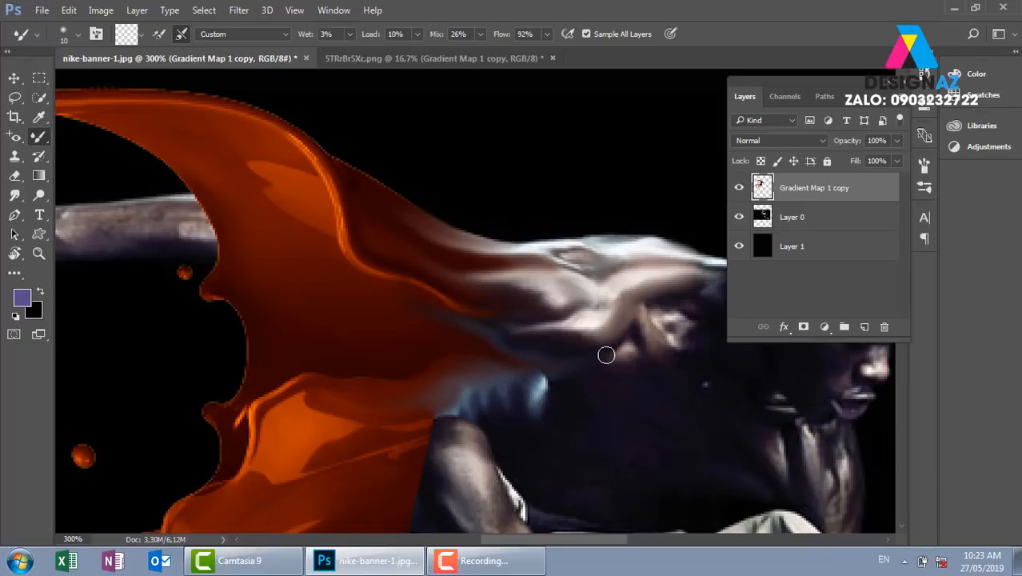
Smooth the sleeve's folds and smear the hard seam between the splash and the bent knee and thigh.
{"action": "left_click_drag", "start_coordinate": [548, 388], "coordinate": [557, 351]}
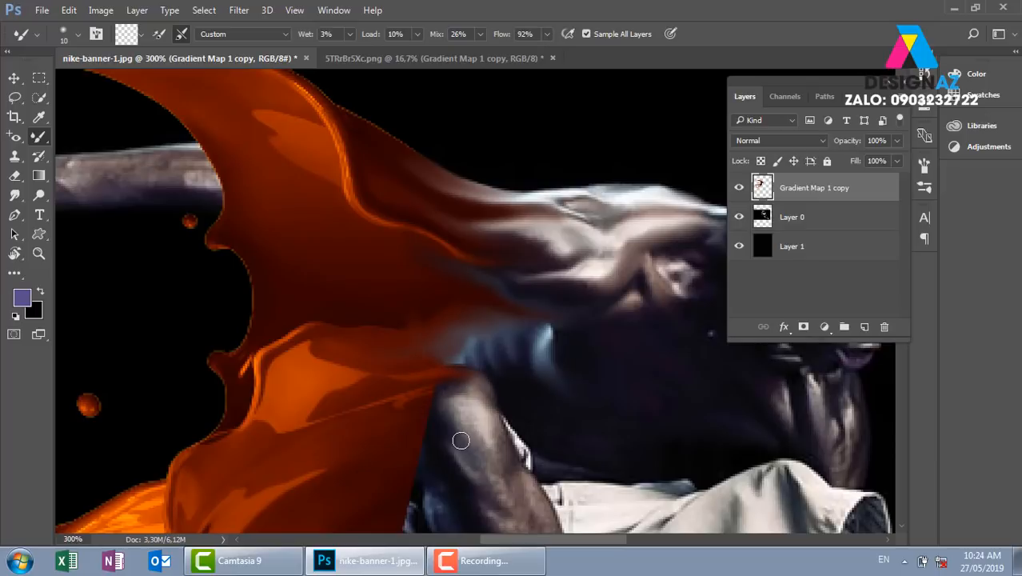
{"action": "left_click_drag", "start_coordinate": [493, 416], "coordinate": [495, 334]}
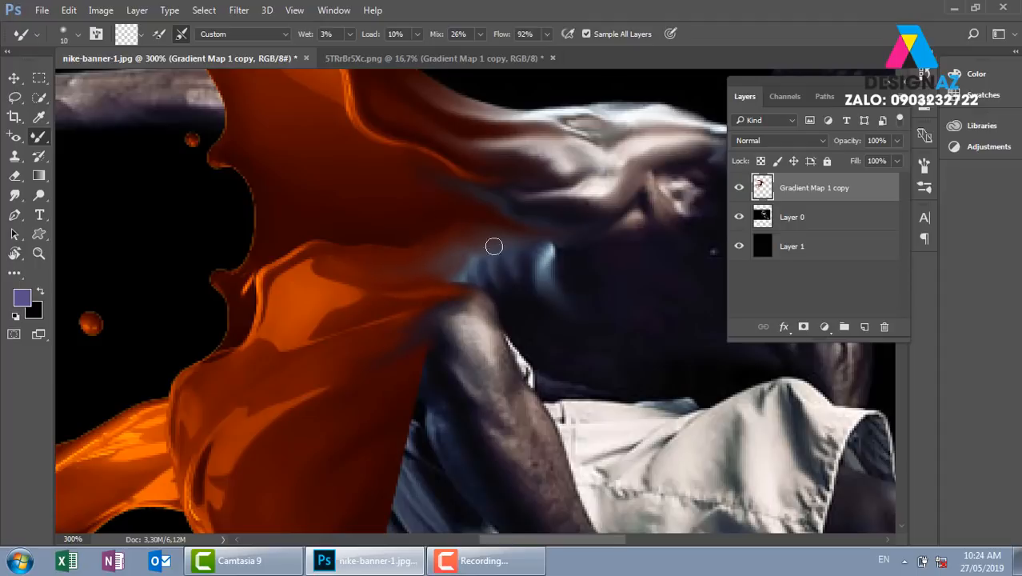
{"action": "mouse_move", "coordinate": [567, 286]}
{"action": "left_mouse_down"}
{"action": "mouse_move", "coordinate": [371, 292]}
{"action": "mouse_move", "coordinate": [490, 278]}
{"action": "mouse_move", "coordinate": [470, 196]}
{"action": "mouse_move", "coordinate": [486, 244]}
{"action": "mouse_move", "coordinate": [507, 218]}
{"action": "left_mouse_up"}
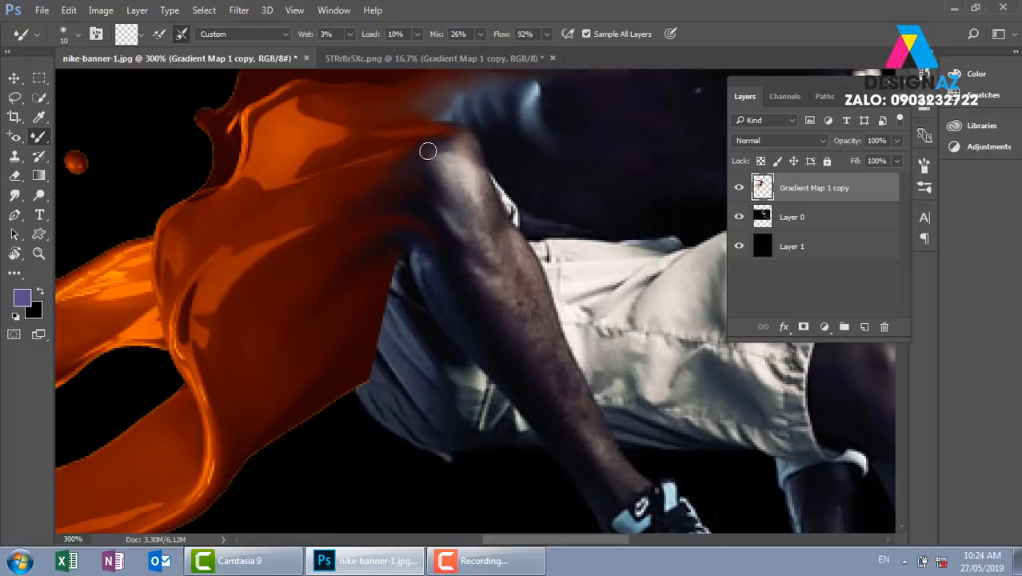
{"action": "left_click_drag", "start_coordinate": [387, 239], "coordinate": [410, 228]}
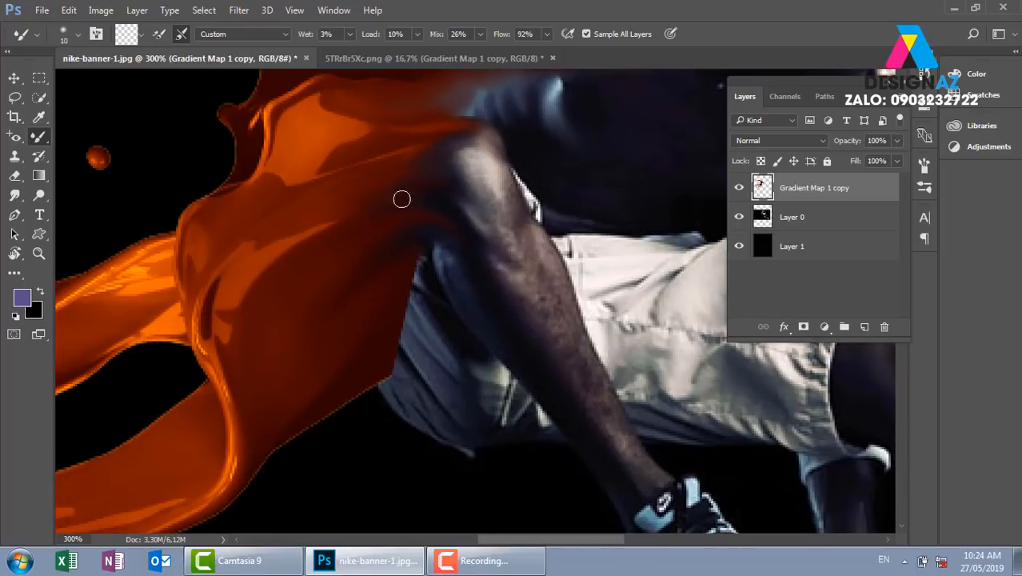
{"action": "left_click_drag", "start_coordinate": [416, 300], "coordinate": [408, 231]}
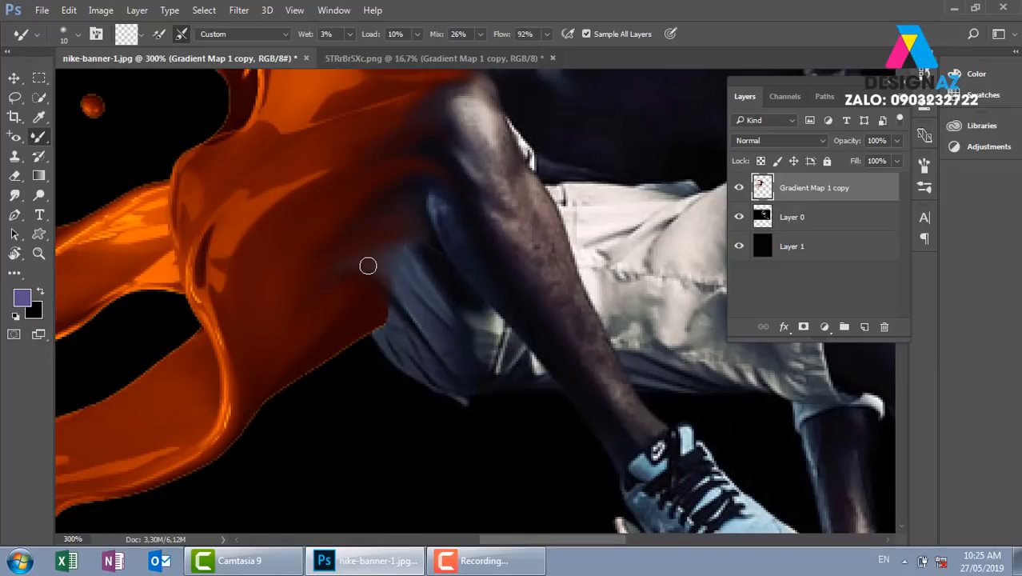
Enlarge the Mixer Brush to 25 px and smear the edge of the shorts into the splash below the thigh.
{"action": "right_click", "coordinate": [368, 266]}
{"action": "left_click", "coordinate": [459, 122]}
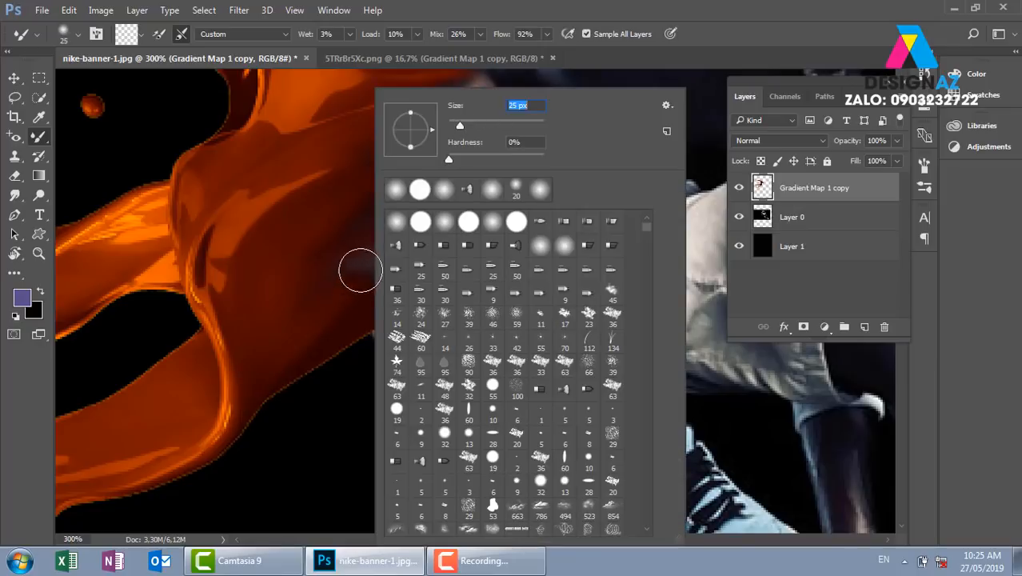
{"action": "left_click", "coordinate": [360, 270]}
{"action": "left_click_drag", "start_coordinate": [399, 303], "coordinate": [340, 305]}
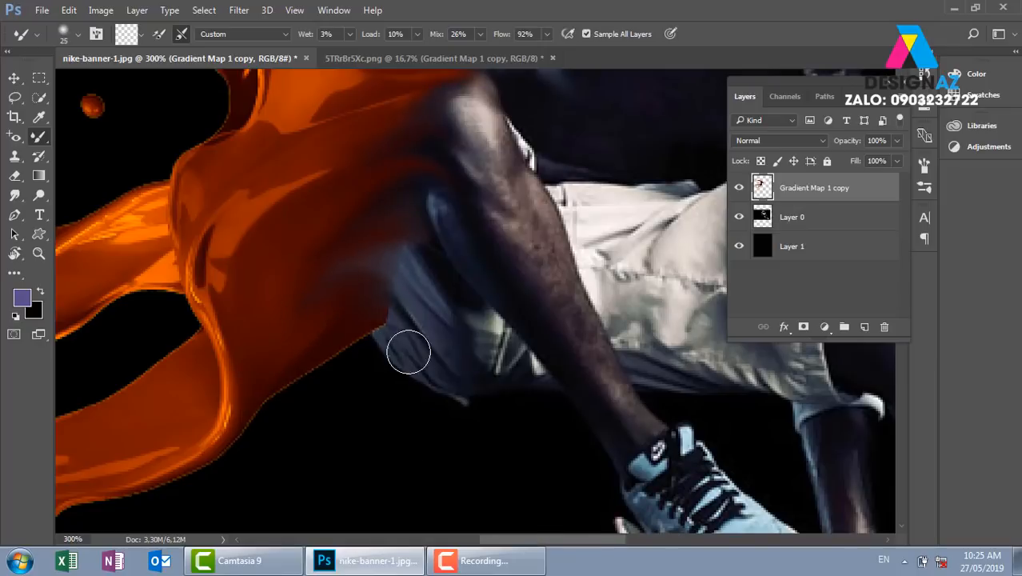
{"action": "mouse_move", "coordinate": [409, 351]}
{"action": "left_mouse_down"}
{"action": "mouse_move", "coordinate": [374, 304]}
{"action": "mouse_move", "coordinate": [339, 318]}
{"action": "mouse_move", "coordinate": [395, 339]}
{"action": "mouse_move", "coordinate": [329, 309]}
{"action": "left_mouse_up"}
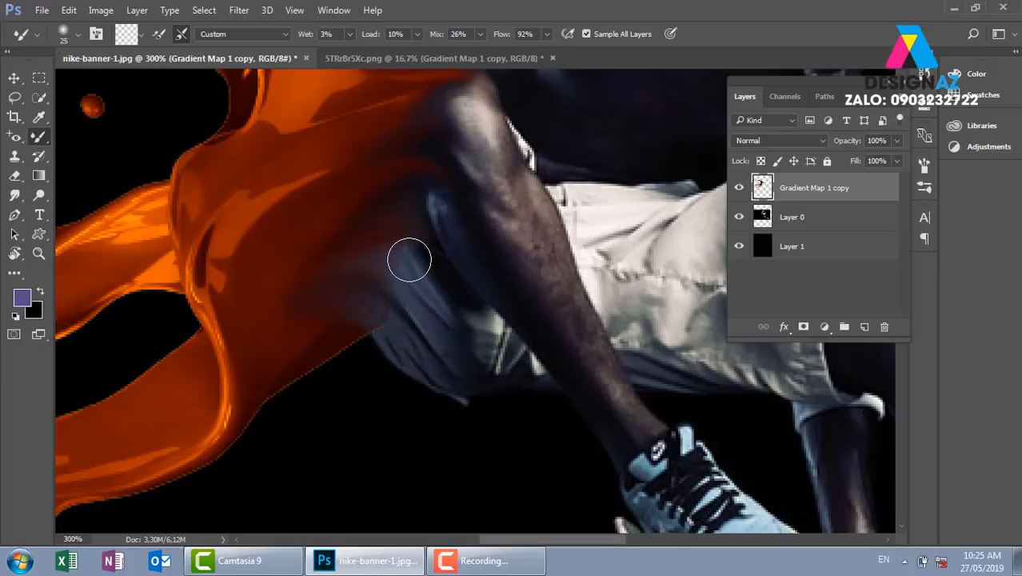
Reduce the Mixer Brush to 9 px and blend the lower corner and fabric folds of the shorts into the splash.
{"action": "right_click", "coordinate": [408, 259]}
{"action": "left_click_drag", "start_coordinate": [501, 127], "coordinate": [492, 128]}
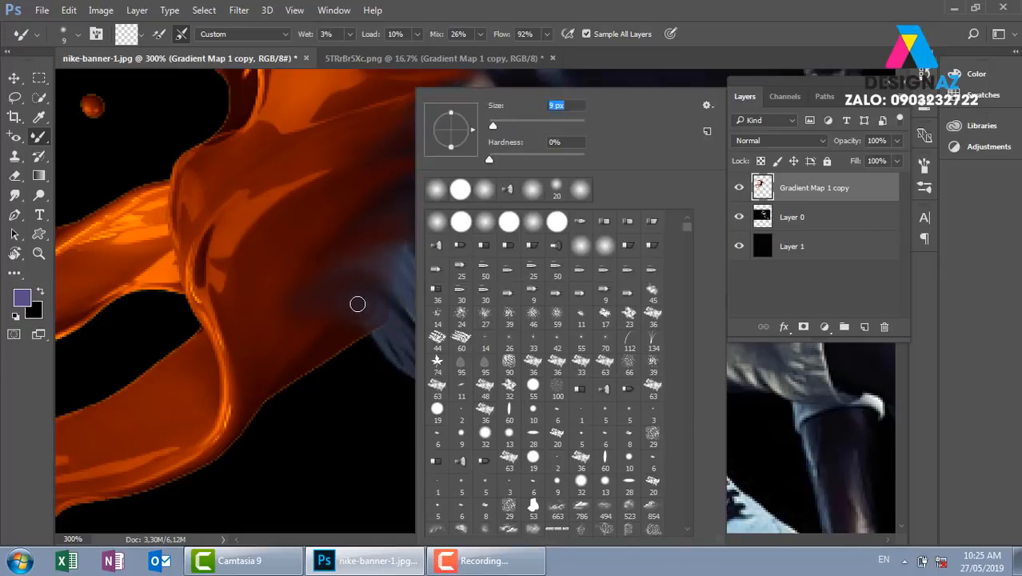
{"action": "left_click", "coordinate": [369, 305]}
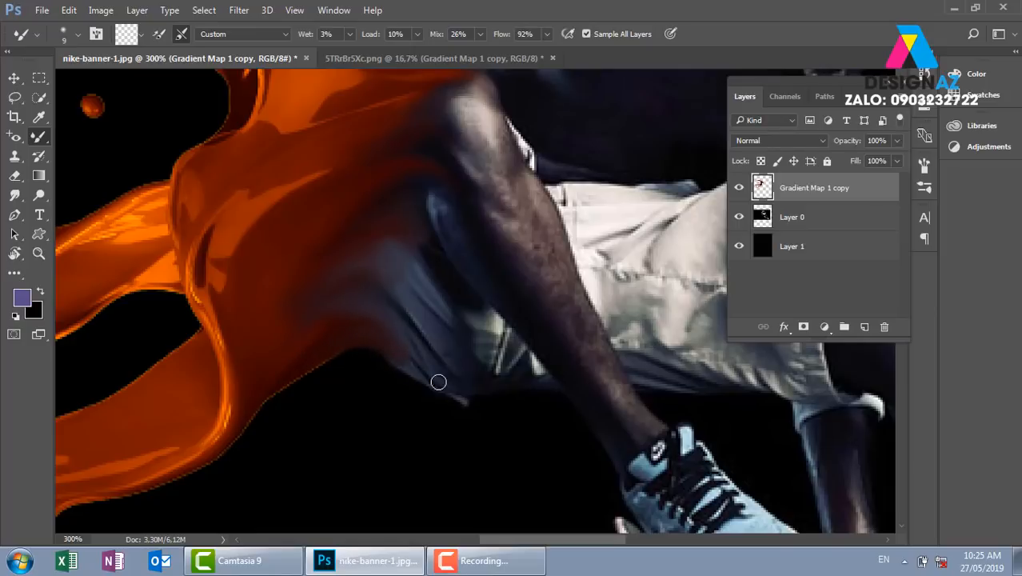
{"action": "mouse_move", "coordinate": [497, 349]}
{"action": "left_mouse_down"}
{"action": "mouse_move", "coordinate": [468, 318]}
{"action": "mouse_move", "coordinate": [503, 327]}
{"action": "mouse_move", "coordinate": [460, 289]}
{"action": "left_mouse_up"}
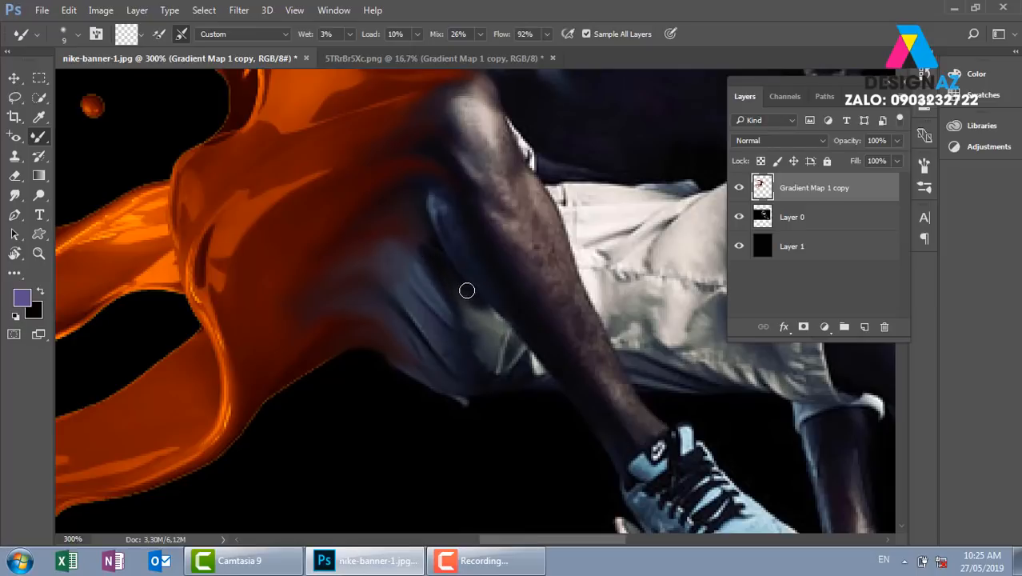
Brighten the red fold beside the thigh and the blended streaks of the shorts with a 7 px Dodge tool on shadows.
{"action": "left_click_drag", "start_coordinate": [444, 278], "coordinate": [486, 358]}
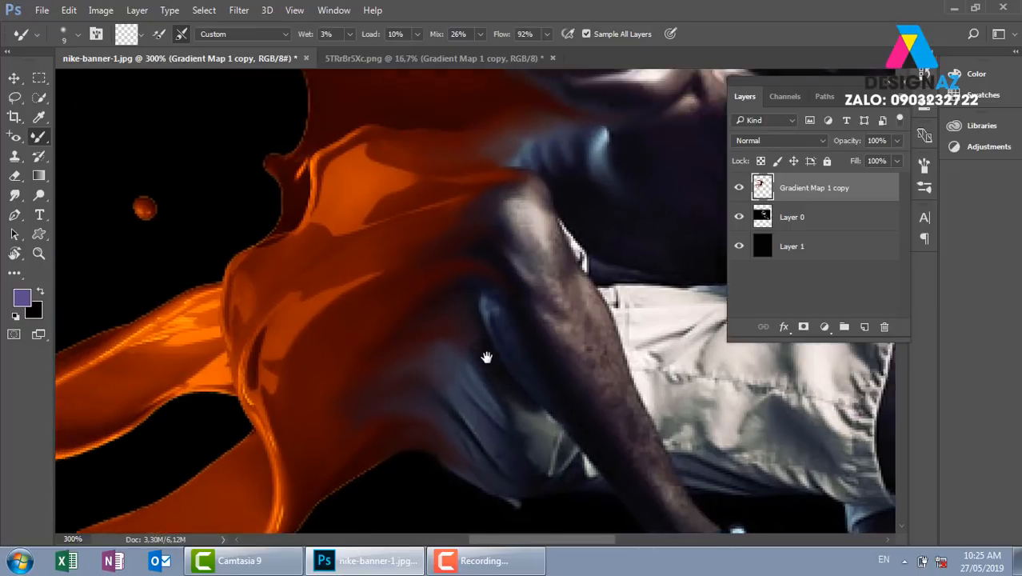
{"action": "left_click", "coordinate": [47, 196]}
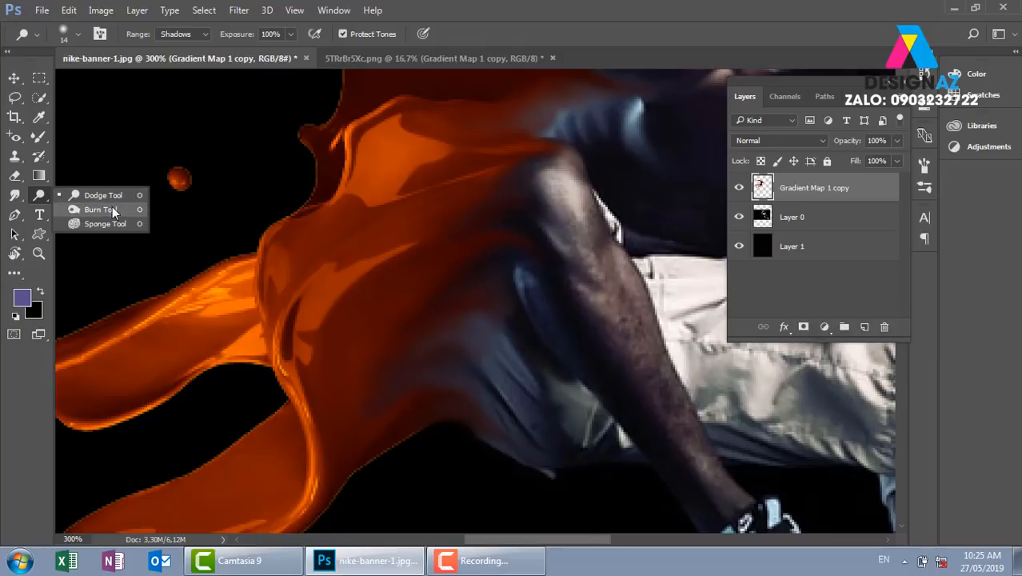
{"action": "left_click", "coordinate": [104, 195]}
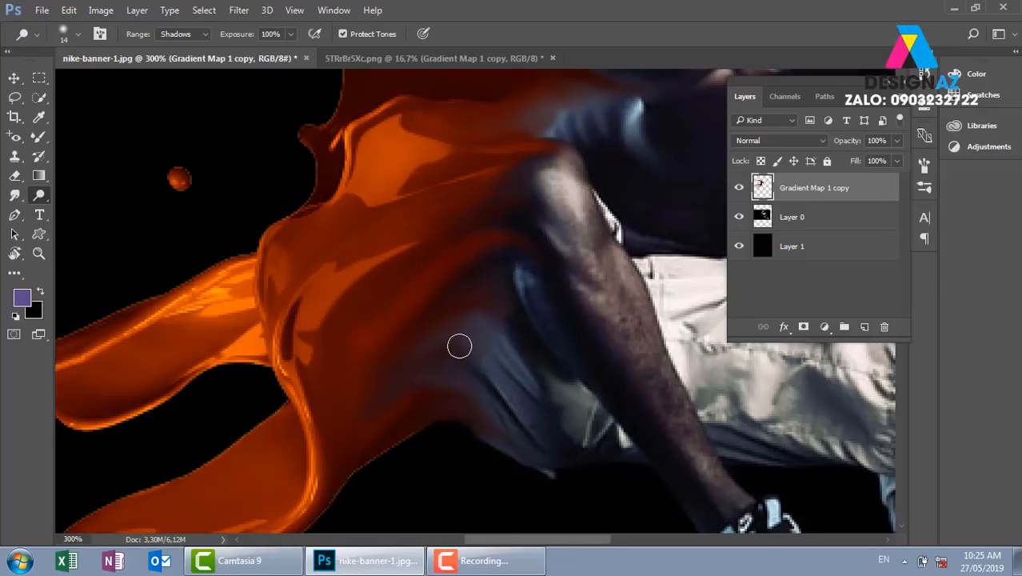
{"action": "right_click", "coordinate": [486, 294]}
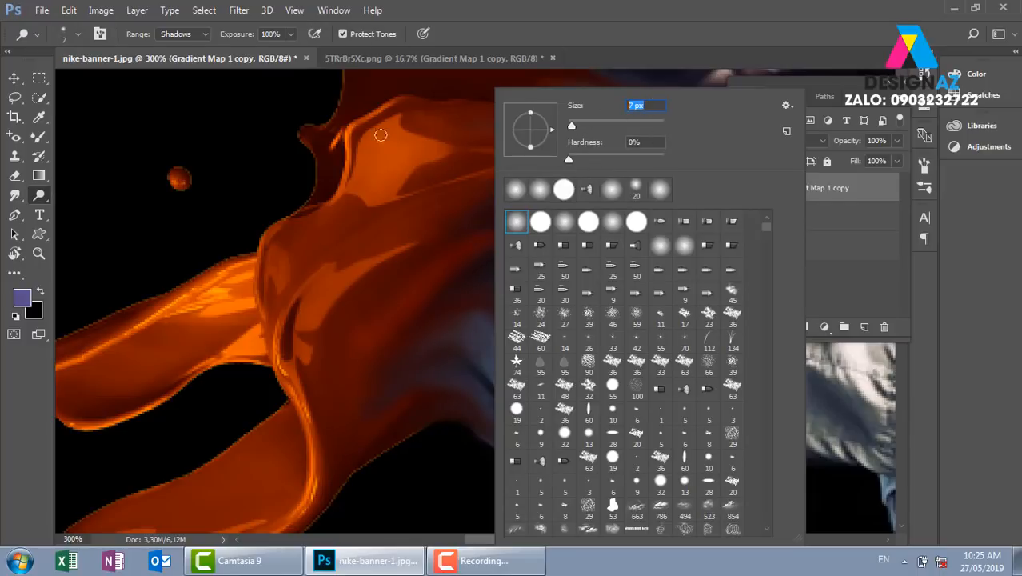
{"action": "left_click", "coordinate": [455, 264]}
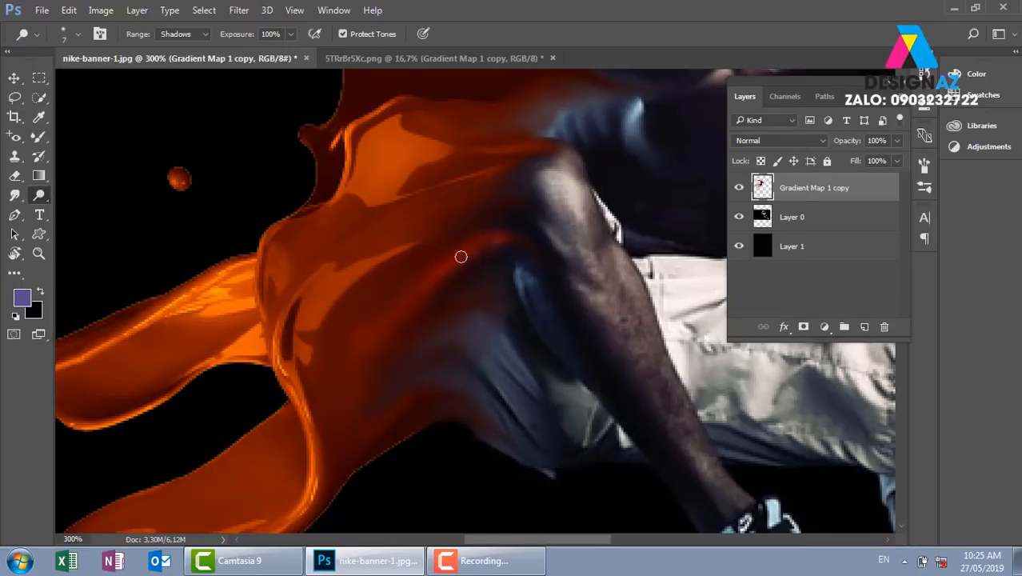
{"action": "mouse_move", "coordinate": [478, 340]}
{"action": "left_mouse_down"}
{"action": "mouse_move", "coordinate": [429, 339]}
{"action": "mouse_move", "coordinate": [513, 384]}
{"action": "left_mouse_up"}
{"action": "left_click_drag", "start_coordinate": [500, 345], "coordinate": [415, 365]}
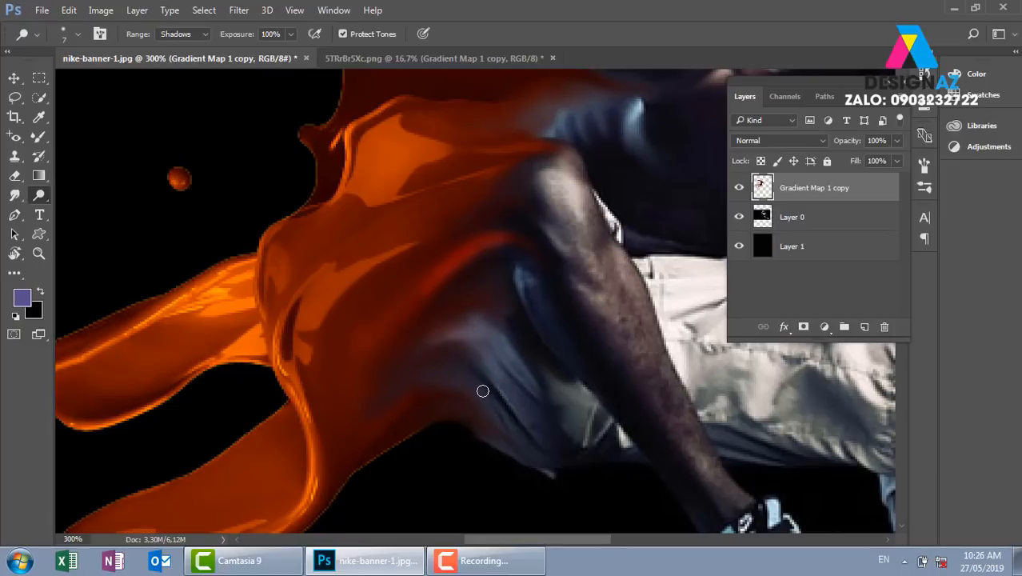
{"action": "mouse_move", "coordinate": [482, 391]}
{"action": "left_mouse_down"}
{"action": "mouse_move", "coordinate": [451, 380]}
{"action": "mouse_move", "coordinate": [391, 405]}
{"action": "left_mouse_up"}
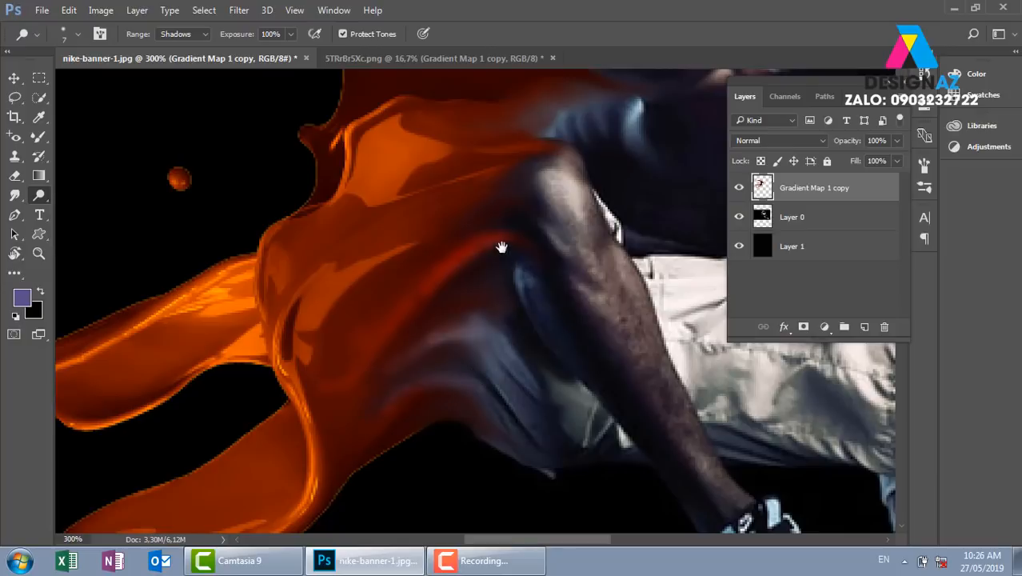
Dodge highlights onto the blue sleeve's folds where they merge into the splash.
{"action": "left_click_drag", "start_coordinate": [501, 247], "coordinate": [478, 277]}
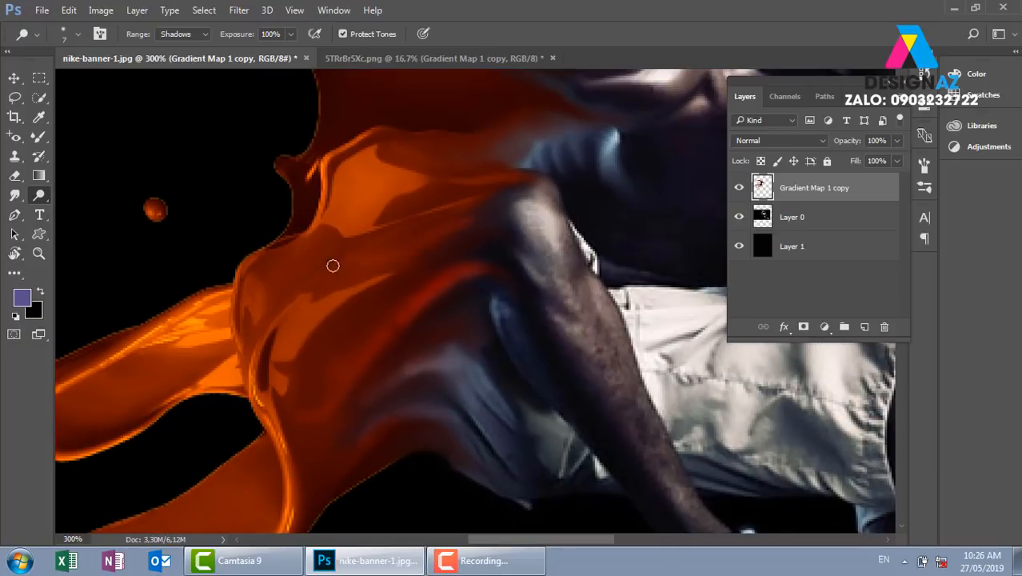
{"action": "left_click_drag", "start_coordinate": [537, 185], "coordinate": [490, 220]}
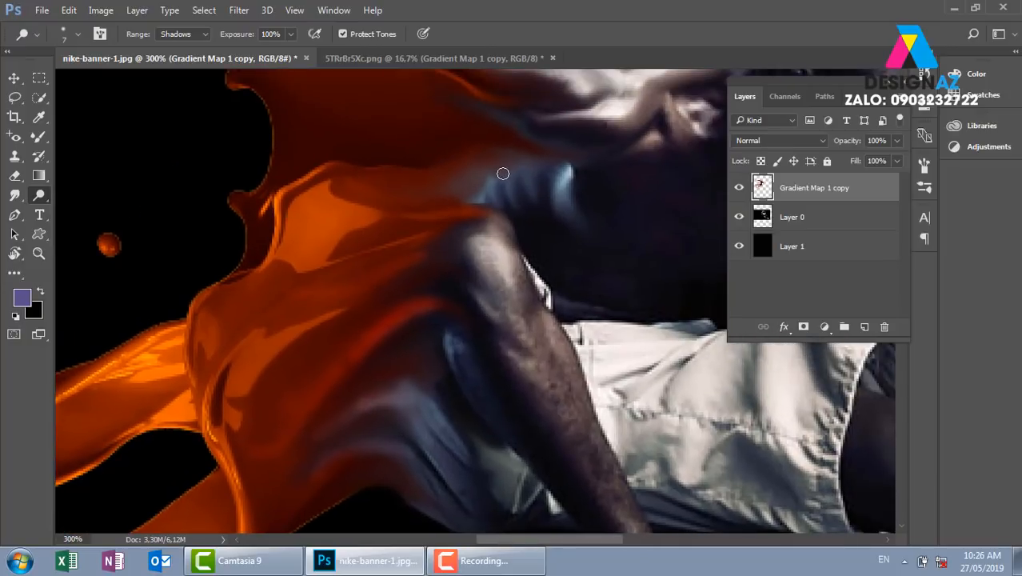
{"action": "left_click_drag", "start_coordinate": [497, 178], "coordinate": [451, 201]}
{"action": "left_click_drag", "start_coordinate": [522, 180], "coordinate": [472, 164]}
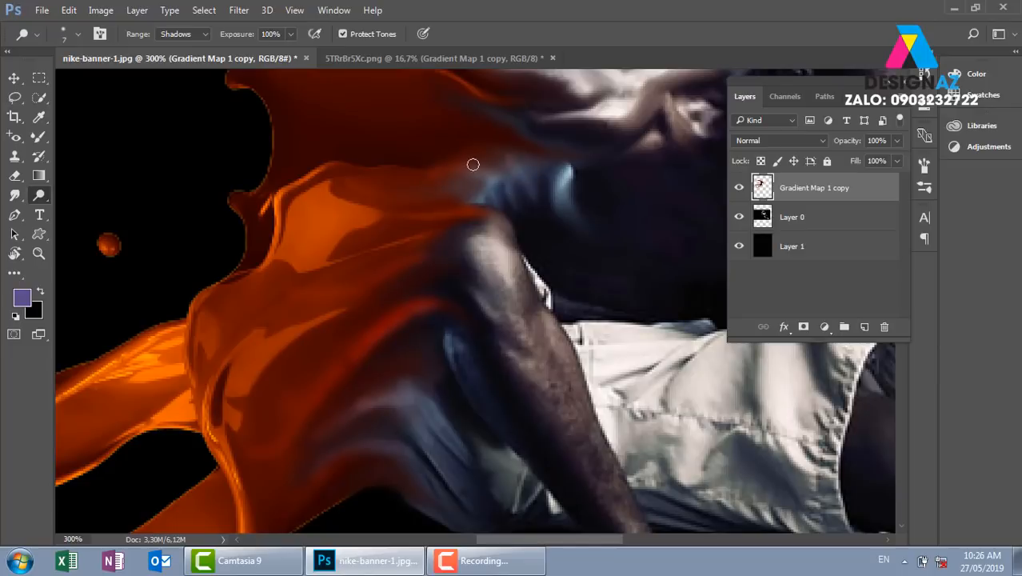
{"action": "left_click_drag", "start_coordinate": [427, 208], "coordinate": [436, 208]}
Smooth the skin highlight on the bent knee with the Mixer Brush.
{"action": "left_click", "coordinate": [38, 136]}
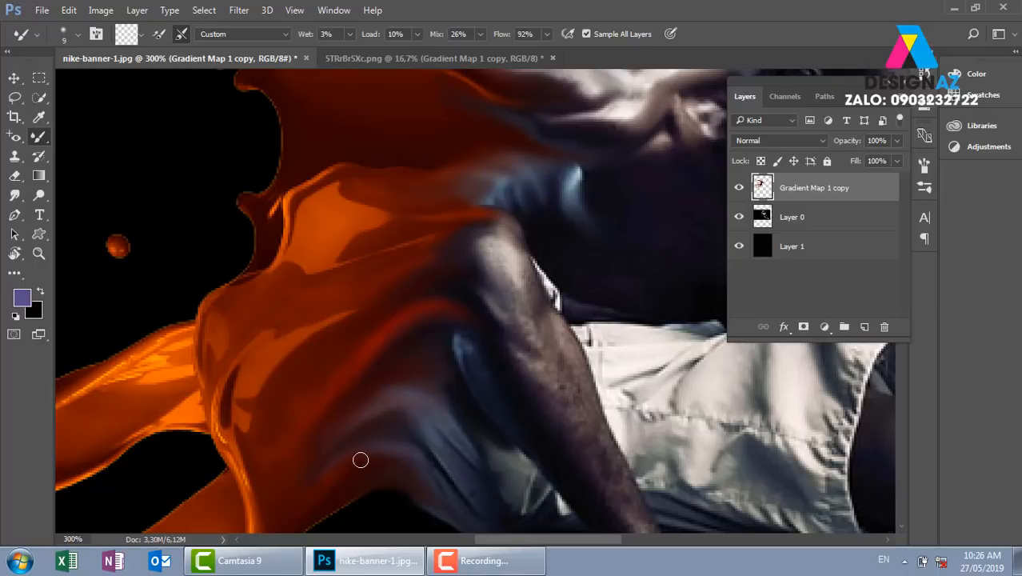
{"action": "left_click_drag", "start_coordinate": [470, 409], "coordinate": [458, 326]}
{"action": "scroll", "coordinate": [458, 327], "scroll_direction": "down", "scroll_amount": 4}
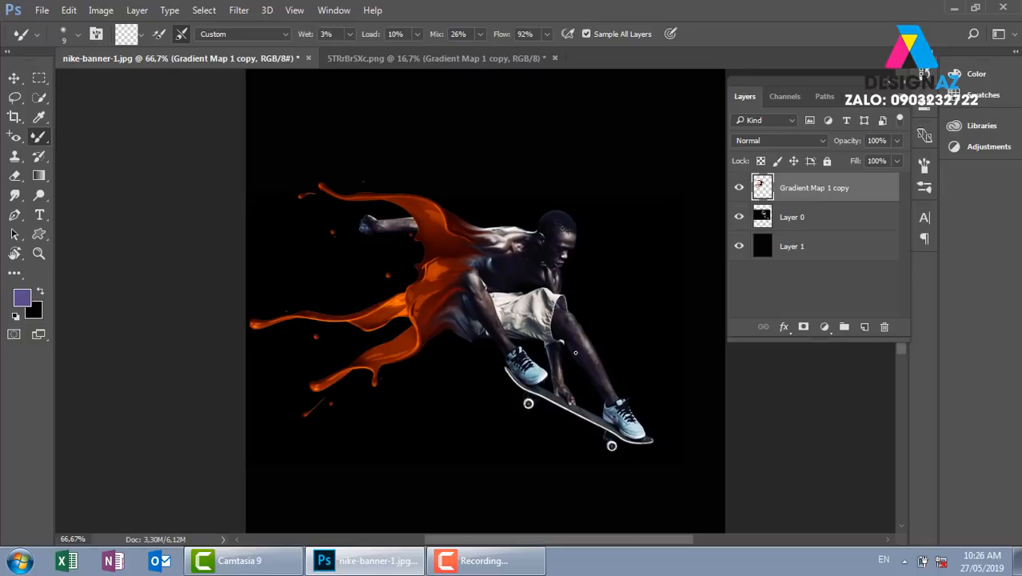
{"action": "scroll", "coordinate": [477, 226], "scroll_direction": "up", "scroll_amount": 4}
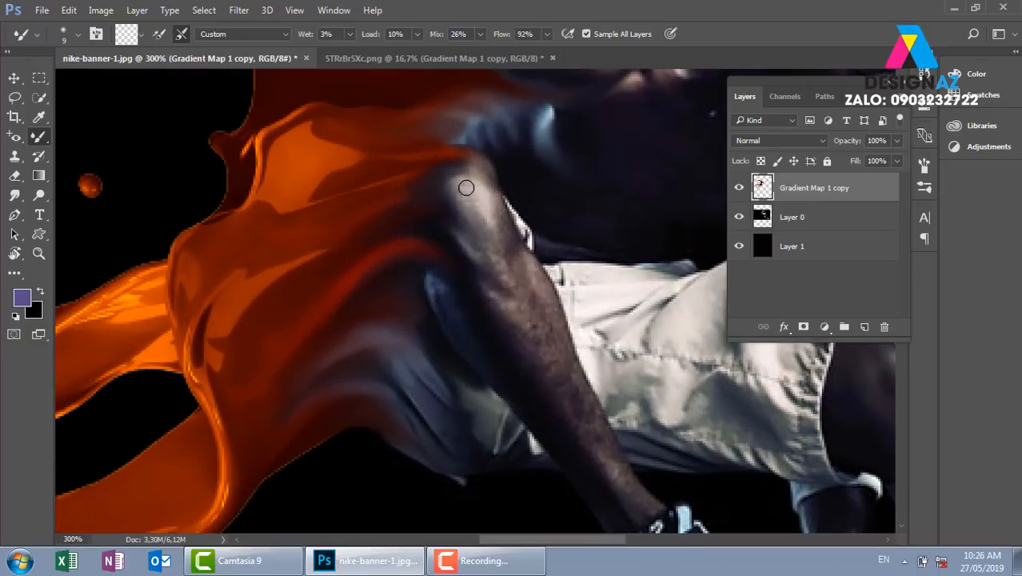
{"action": "mouse_move", "coordinate": [462, 186]}
{"action": "left_mouse_down"}
{"action": "mouse_move", "coordinate": [487, 207]}
{"action": "mouse_move", "coordinate": [468, 183]}
{"action": "mouse_move", "coordinate": [473, 196]}
{"action": "left_mouse_up"}
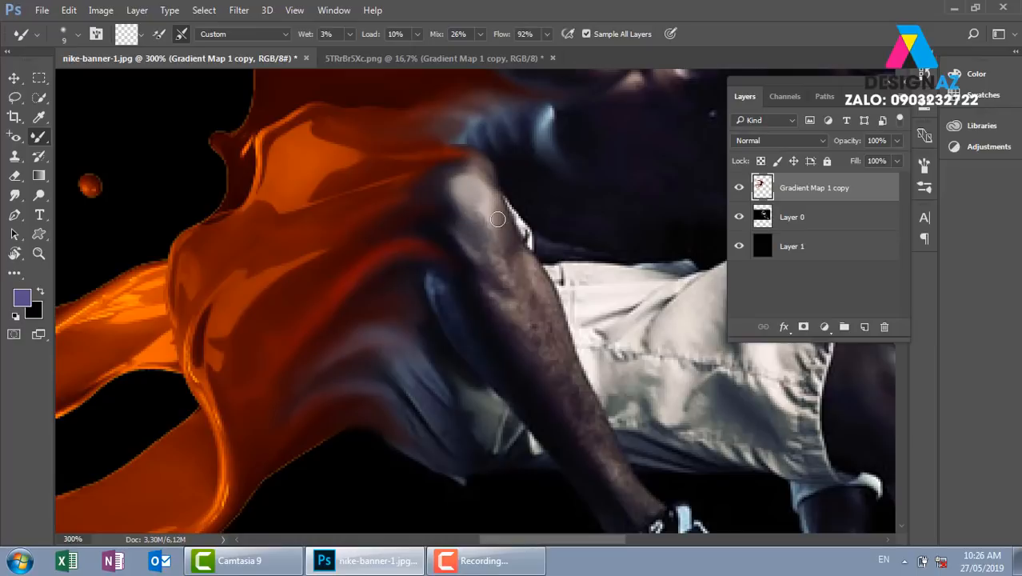
{"action": "scroll", "coordinate": [487, 208], "scroll_direction": "down", "scroll_amount": 3}
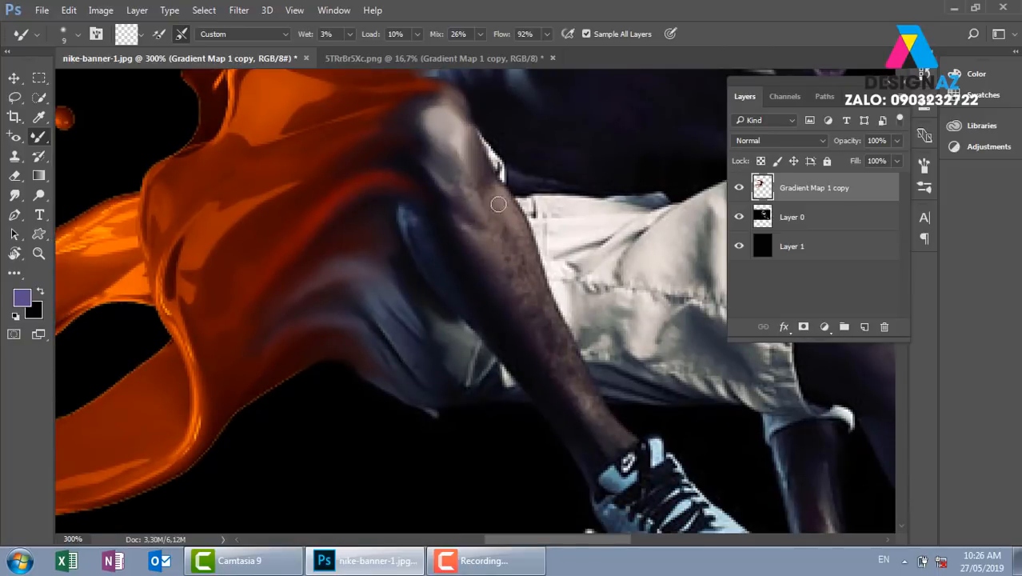
Smooth the skin along the bent leg's shin and the other leg down to the ankle with the 9 px Mixer Brush.
{"action": "mouse_move", "coordinate": [508, 237]}
{"action": "left_mouse_down"}
{"action": "mouse_move", "coordinate": [560, 346]}
{"action": "mouse_move", "coordinate": [504, 230]}
{"action": "left_mouse_up"}
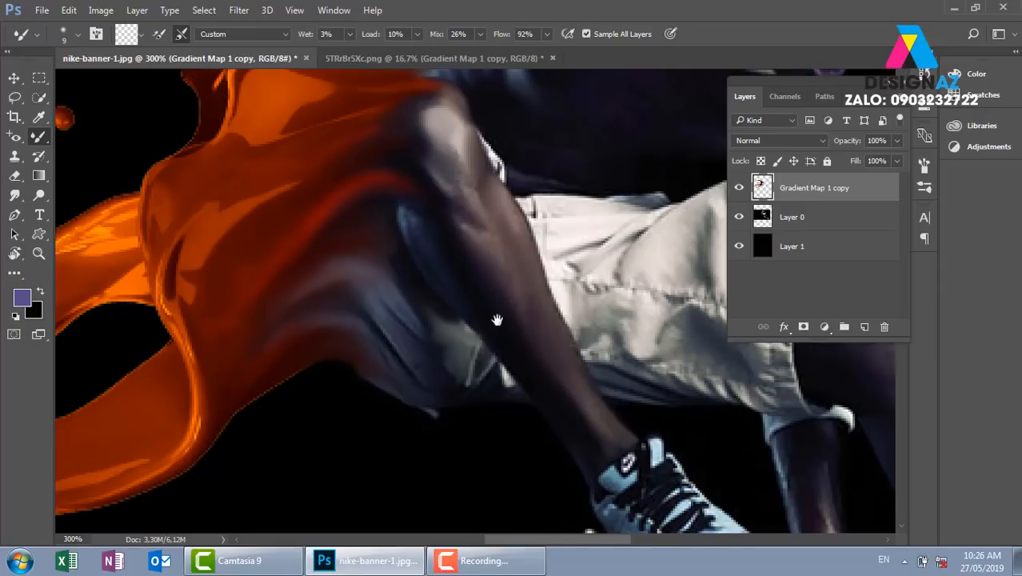
{"action": "left_click_drag", "start_coordinate": [458, 364], "coordinate": [475, 274]}
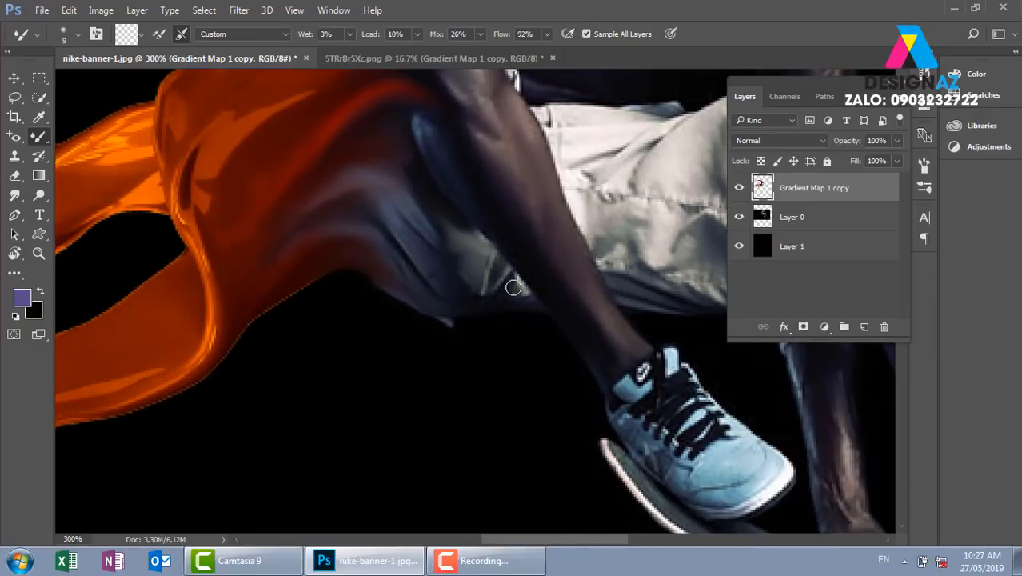
{"action": "left_click_drag", "start_coordinate": [644, 216], "coordinate": [224, 194]}
{"action": "left_click_drag", "start_coordinate": [506, 365], "coordinate": [358, 215]}
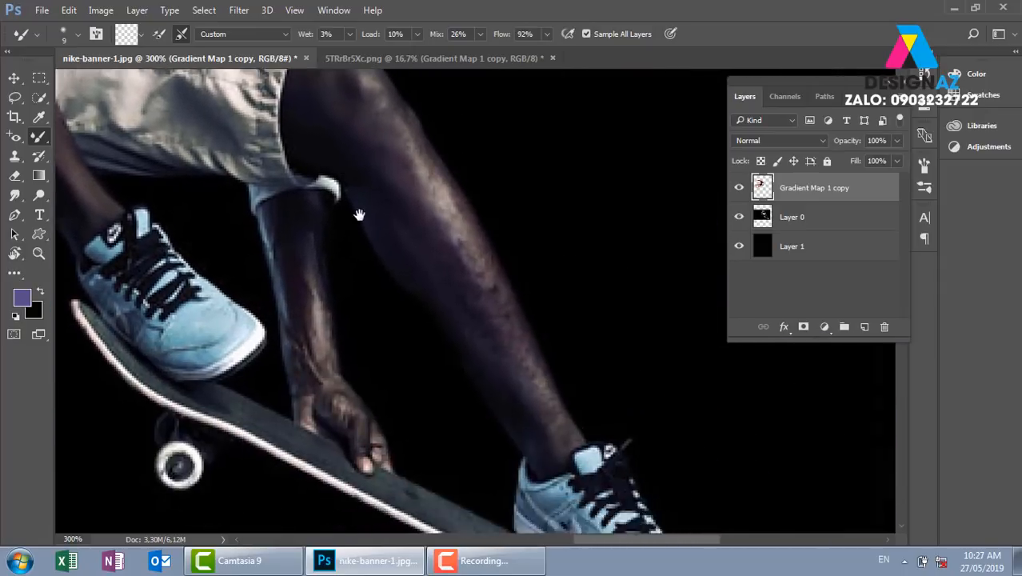
{"action": "left_click_drag", "start_coordinate": [360, 121], "coordinate": [372, 220]}
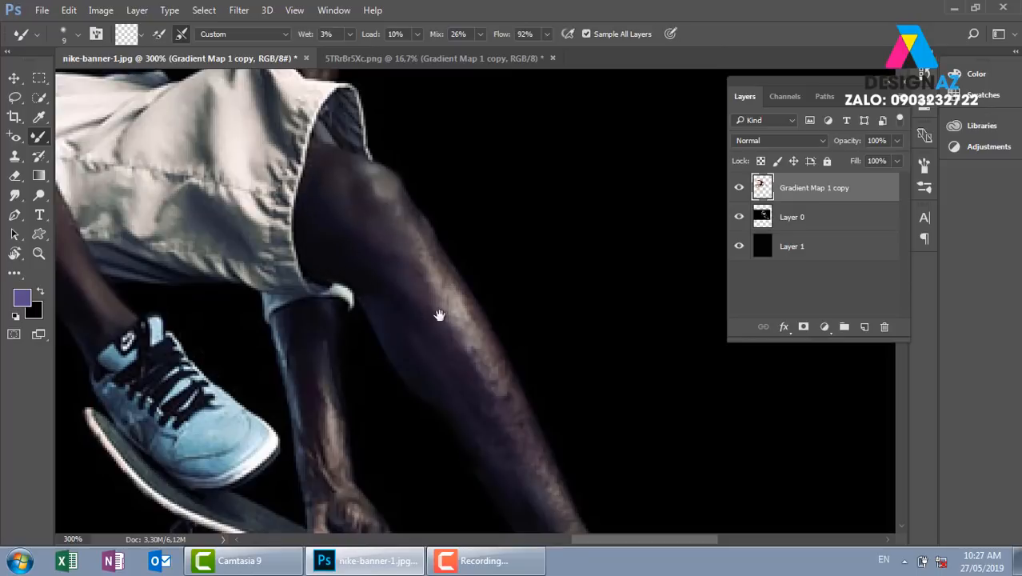
{"action": "left_click_drag", "start_coordinate": [441, 313], "coordinate": [407, 227]}
{"action": "mouse_move", "coordinate": [375, 192]}
{"action": "left_mouse_down"}
{"action": "mouse_move", "coordinate": [435, 212]}
{"action": "mouse_move", "coordinate": [503, 384]}
{"action": "left_mouse_up"}
{"action": "left_click_drag", "start_coordinate": [489, 335], "coordinate": [553, 461]}
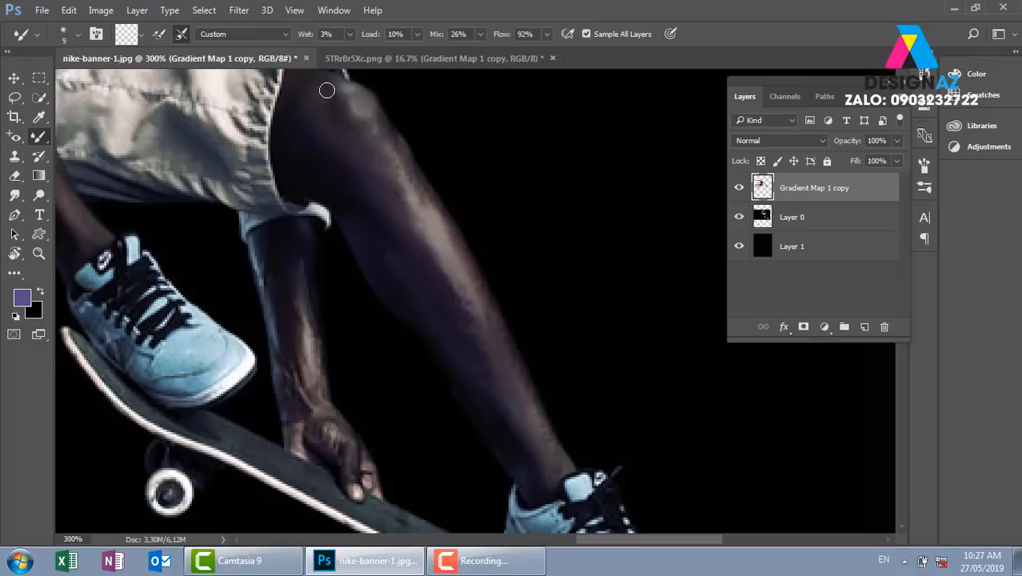
Smooth the skin texture on the skateboarder's forehead and face with the 9 px Mixer Brush.
{"action": "mouse_move", "coordinate": [343, 87]}
{"action": "left_mouse_down"}
{"action": "mouse_move", "coordinate": [399, 238]}
{"action": "mouse_move", "coordinate": [474, 352]}
{"action": "mouse_move", "coordinate": [583, 479]}
{"action": "left_mouse_up"}
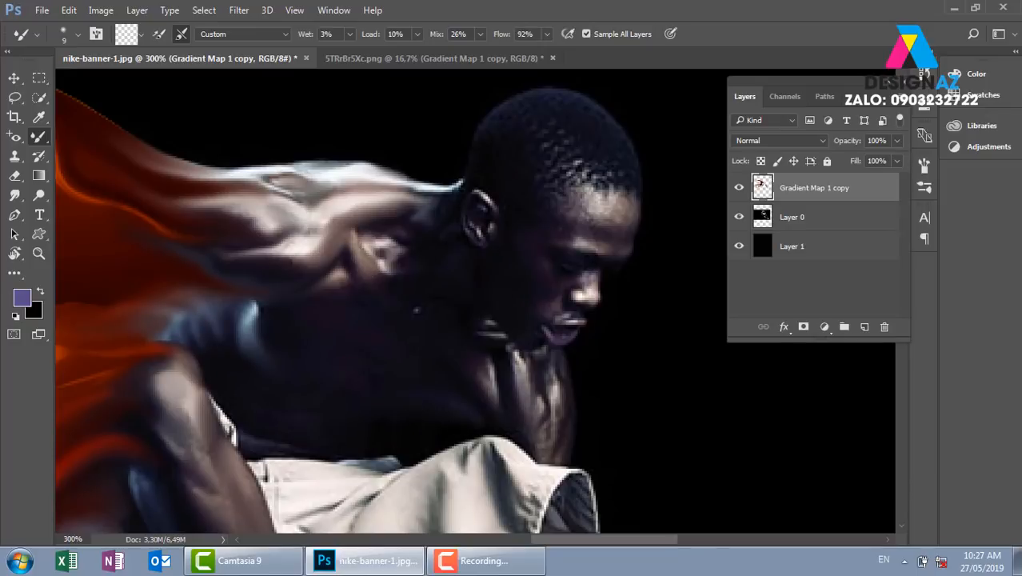
{"action": "left_click_drag", "start_coordinate": [501, 398], "coordinate": [459, 354]}
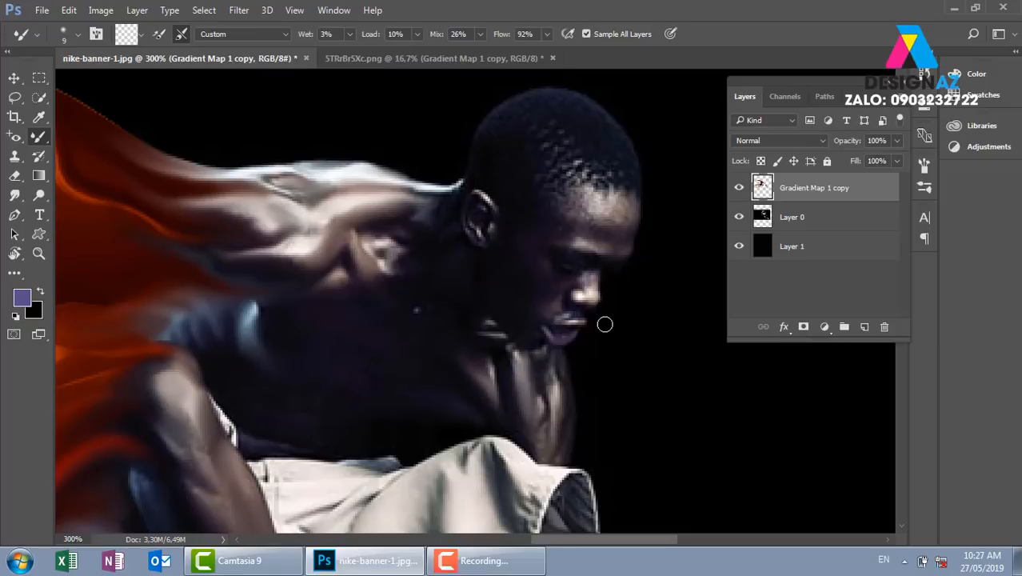
{"action": "key", "text": "ctrl+plus"}
{"action": "left_click_drag", "start_coordinate": [566, 242], "coordinate": [464, 293]}
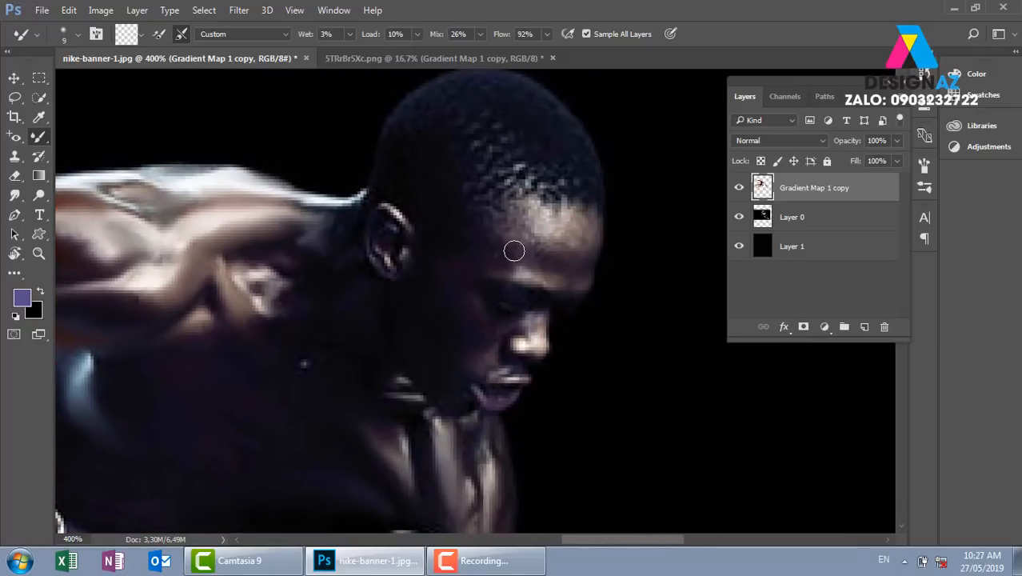
{"action": "right_click", "coordinate": [564, 223]}
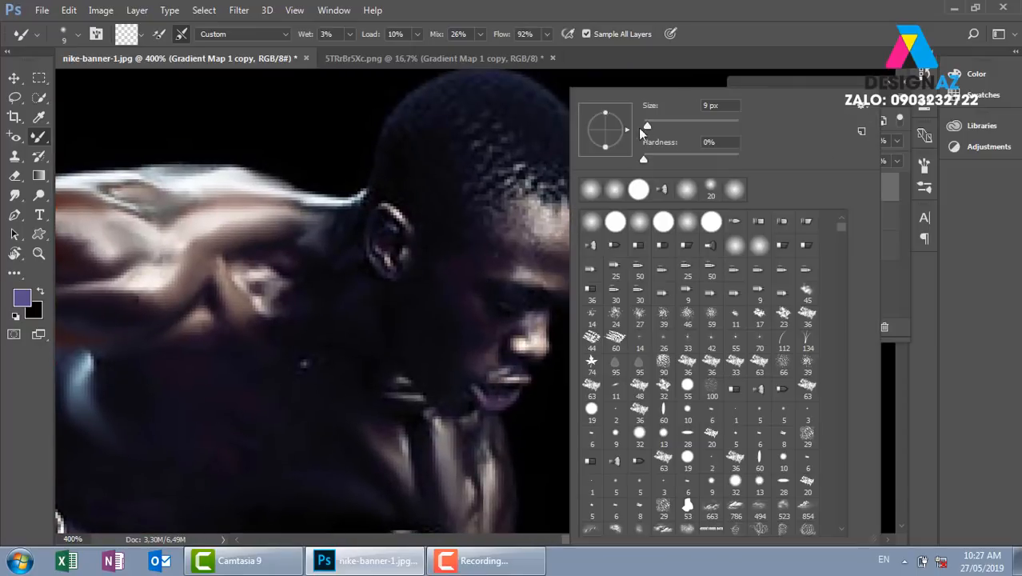
{"action": "left_click", "coordinate": [436, 211]}
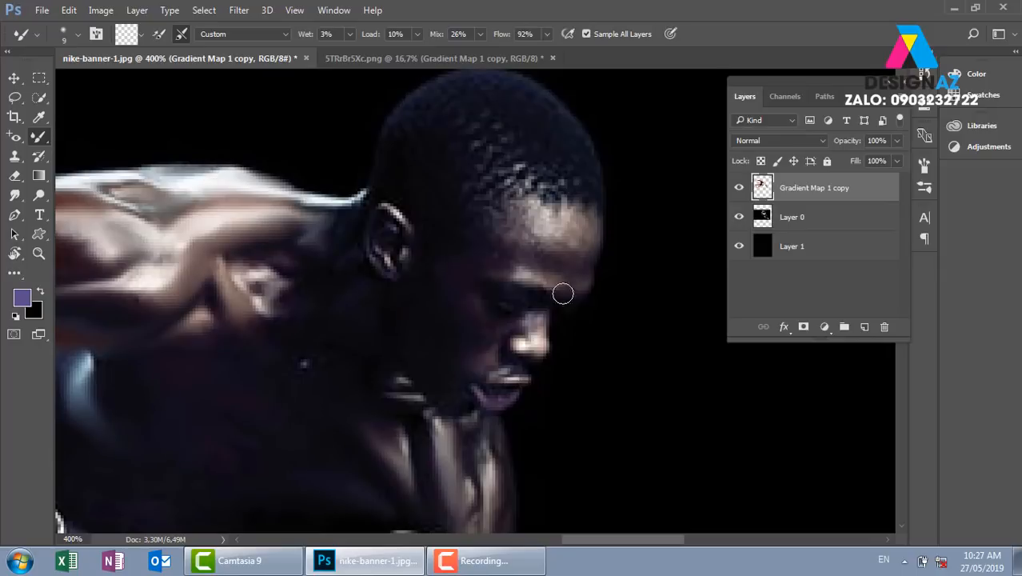
{"action": "mouse_move", "coordinate": [537, 227]}
{"action": "left_mouse_down"}
{"action": "mouse_move", "coordinate": [585, 230]}
{"action": "mouse_move", "coordinate": [542, 218]}
{"action": "mouse_move", "coordinate": [591, 245]}
{"action": "mouse_move", "coordinate": [591, 229]}
{"action": "mouse_move", "coordinate": [538, 214]}
{"action": "mouse_move", "coordinate": [571, 279]}
{"action": "mouse_move", "coordinate": [481, 236]}
{"action": "mouse_move", "coordinate": [502, 247]}
{"action": "mouse_move", "coordinate": [498, 258]}
{"action": "mouse_move", "coordinate": [506, 213]}
{"action": "mouse_move", "coordinate": [491, 255]}
{"action": "mouse_move", "coordinate": [494, 240]}
{"action": "mouse_move", "coordinate": [485, 241]}
{"action": "mouse_move", "coordinate": [502, 257]}
{"action": "mouse_move", "coordinate": [487, 242]}
{"action": "mouse_move", "coordinate": [466, 277]}
{"action": "mouse_move", "coordinate": [470, 256]}
{"action": "mouse_move", "coordinate": [432, 255]}
{"action": "mouse_move", "coordinate": [481, 248]}
{"action": "mouse_move", "coordinate": [607, 296]}
{"action": "mouse_move", "coordinate": [541, 273]}
{"action": "mouse_move", "coordinate": [531, 256]}
{"action": "mouse_move", "coordinate": [577, 260]}
{"action": "mouse_move", "coordinate": [542, 251]}
{"action": "mouse_move", "coordinate": [570, 255]}
{"action": "left_mouse_up"}
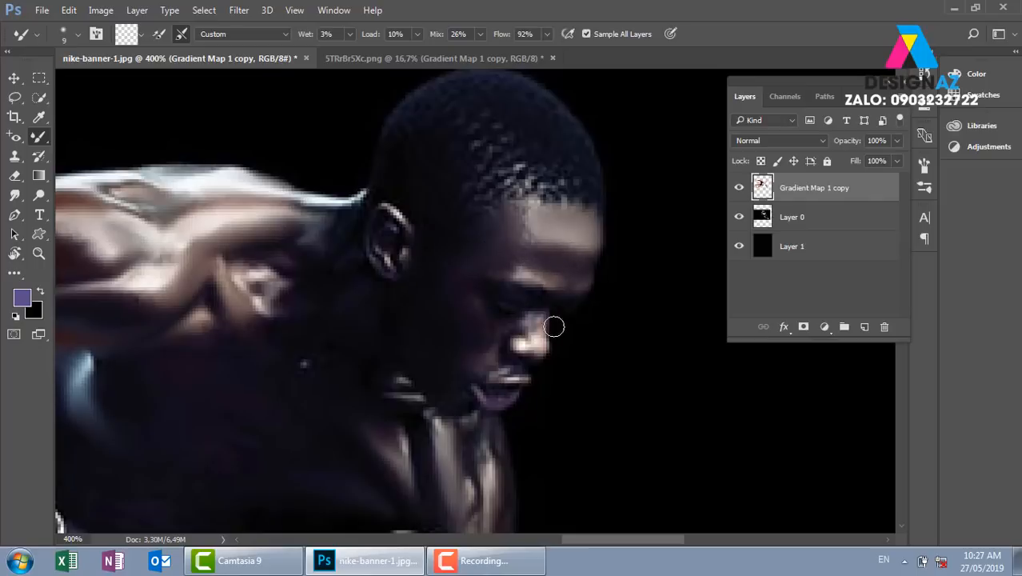
{"action": "scroll", "coordinate": [554, 326], "scroll_direction": "down", "scroll_amount": 2}
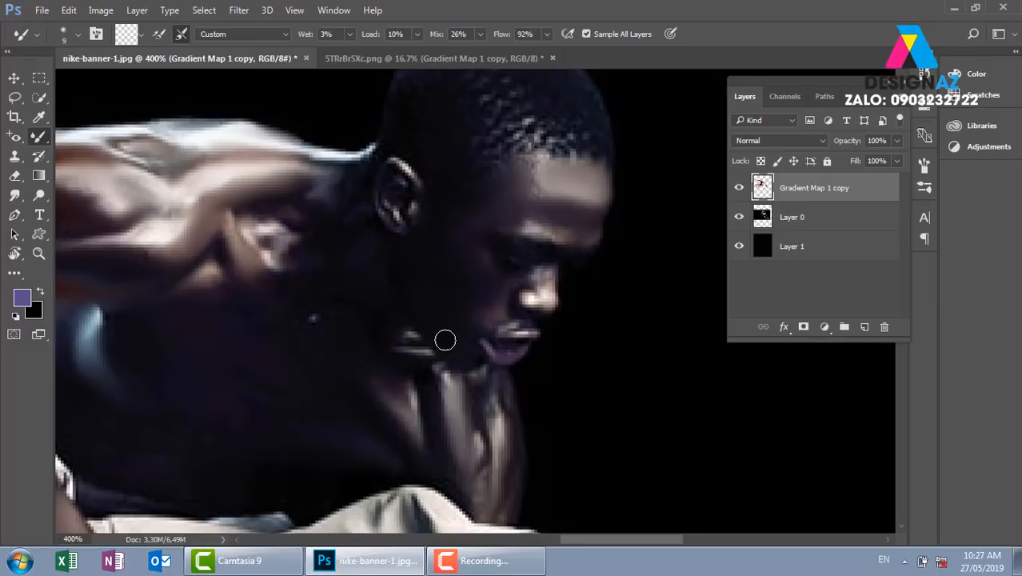
{"action": "left_click_drag", "start_coordinate": [442, 281], "coordinate": [426, 262]}
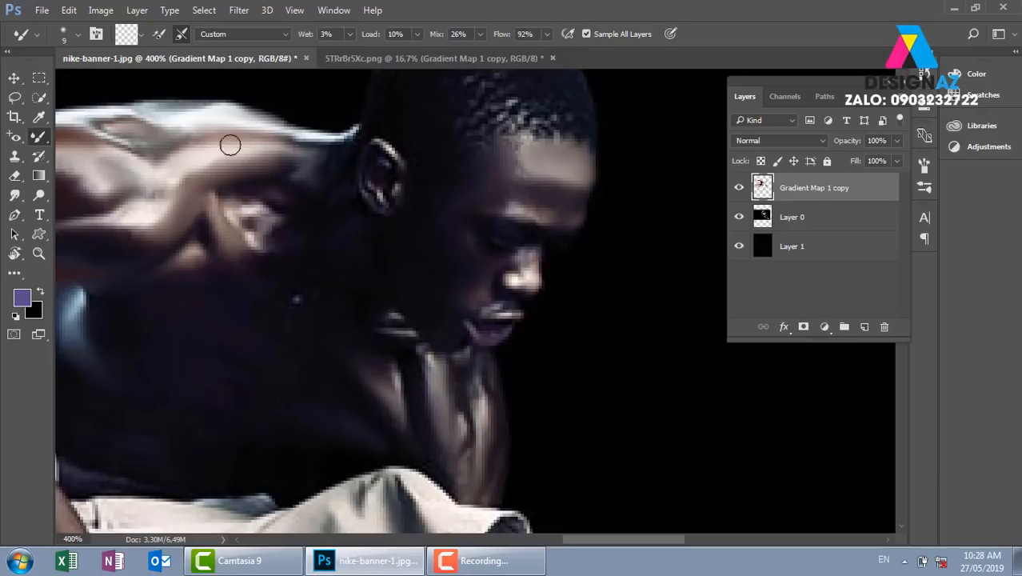
Set the Mixer Brush to reload color after each stroke, using a light forehead skin tone and a 4 px size.
{"action": "left_click", "coordinate": [155, 34]}
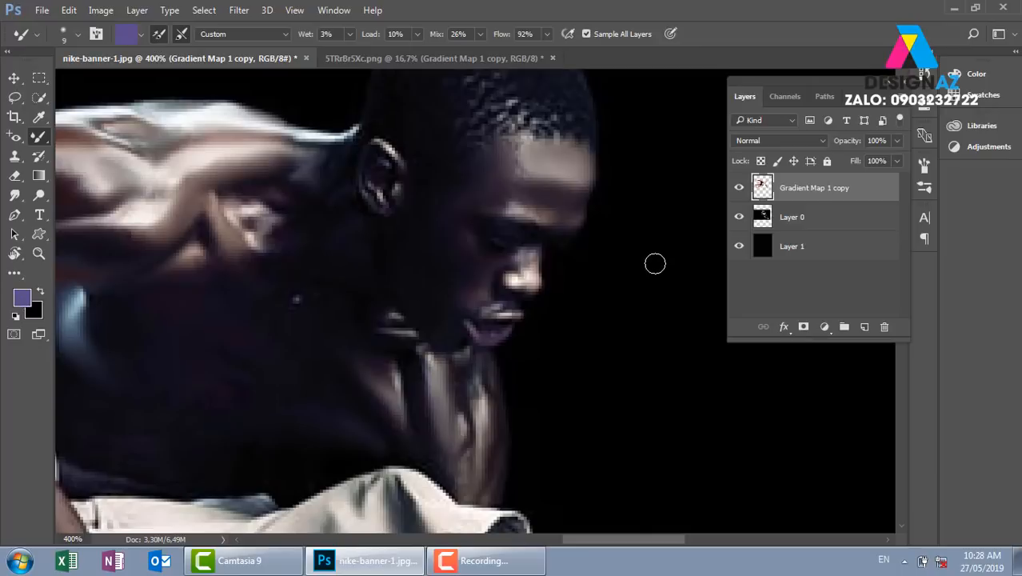
{"action": "key", "text": "i"}
{"action": "left_click", "coordinate": [521, 204]}
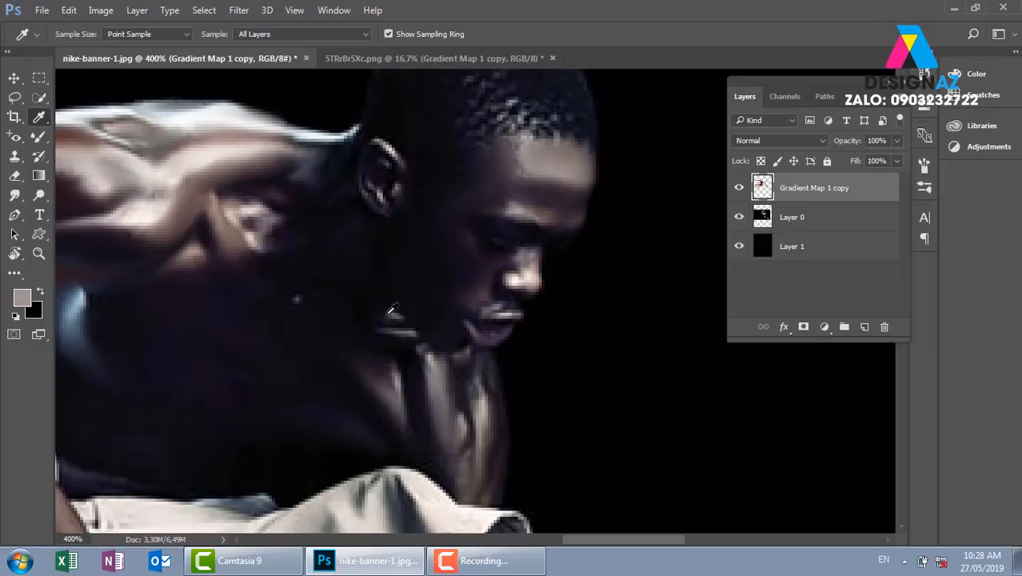
{"action": "key", "text": "b"}
{"action": "right_click", "coordinate": [471, 253]}
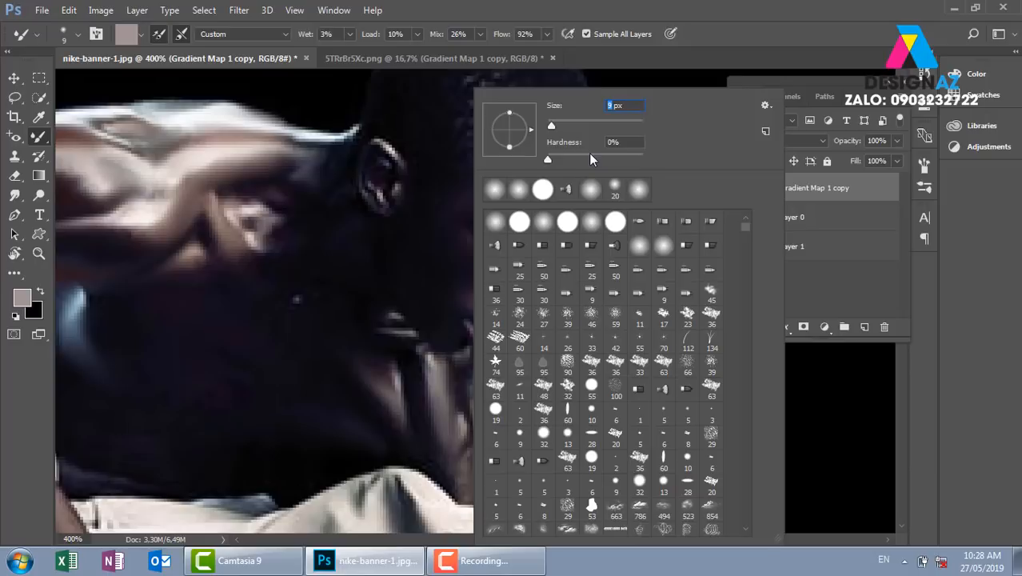
{"action": "type", "text": "4"}
{"action": "key", "text": "Return"}
Reduce the brush flow to 40% and paint skin-tone highlights onto the cheek and forehead.
{"action": "left_click_drag", "start_coordinate": [467, 241], "coordinate": [470, 258]}
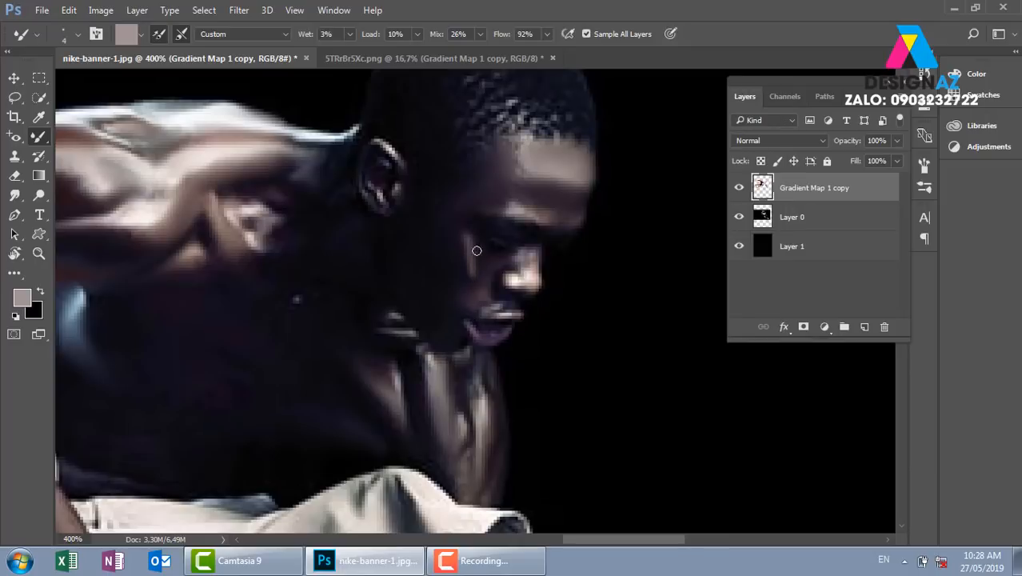
{"action": "left_click_drag", "start_coordinate": [466, 256], "coordinate": [468, 274]}
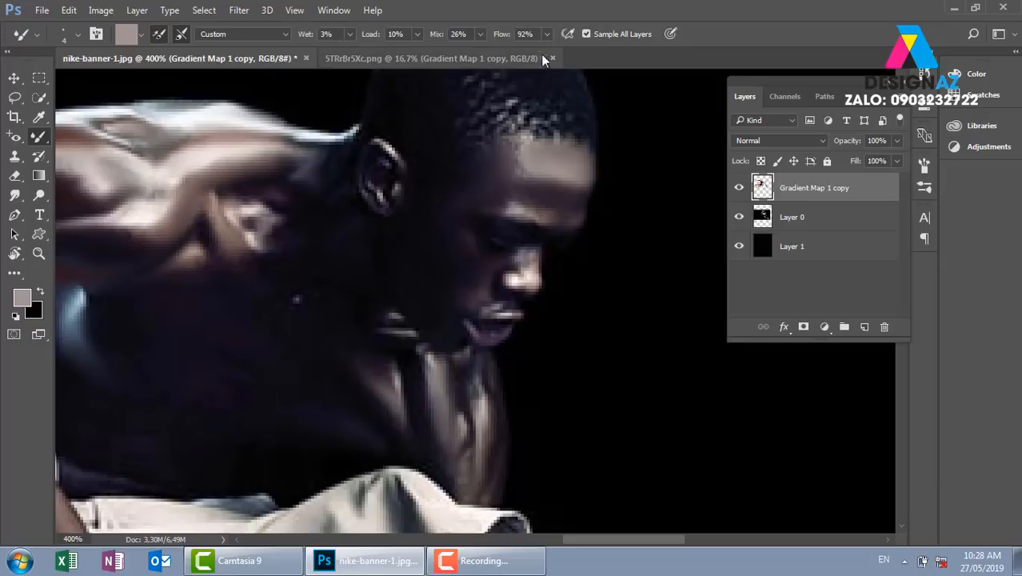
{"action": "left_click", "coordinate": [547, 34]}
{"action": "left_click", "coordinate": [510, 51]}
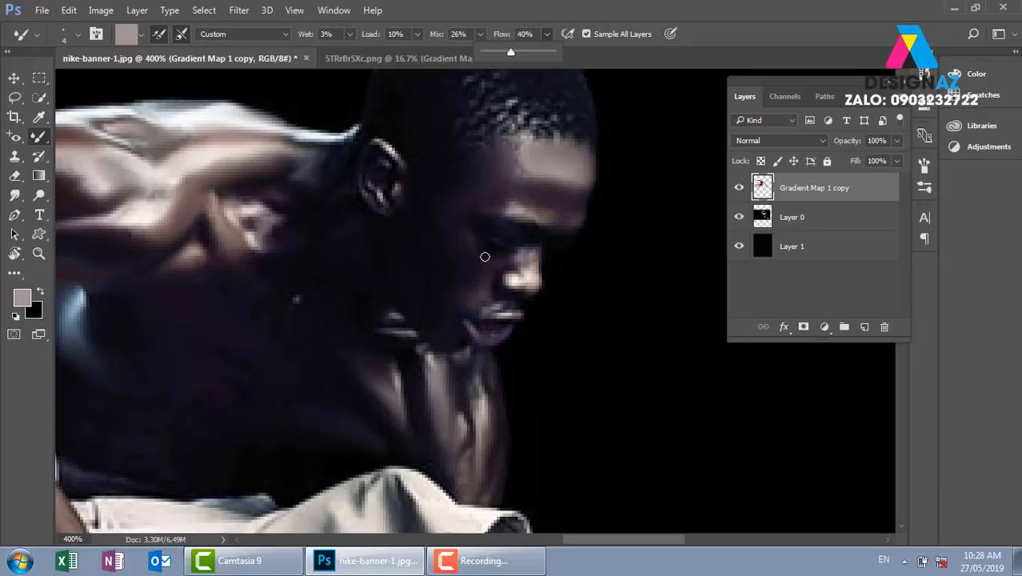
{"action": "mouse_move", "coordinate": [463, 243]}
{"action": "left_mouse_down"}
{"action": "mouse_move", "coordinate": [470, 271]}
{"action": "mouse_move", "coordinate": [476, 258]}
{"action": "mouse_move", "coordinate": [490, 268]}
{"action": "left_mouse_up"}
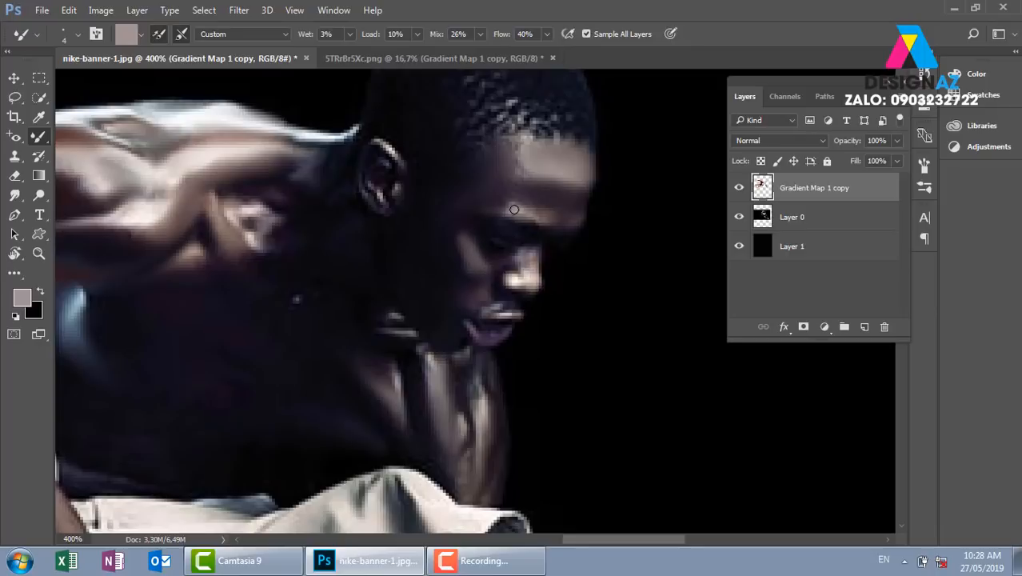
{"action": "mouse_move", "coordinate": [521, 166]}
{"action": "left_mouse_down"}
{"action": "mouse_move", "coordinate": [520, 201]}
{"action": "mouse_move", "coordinate": [524, 156]}
{"action": "left_mouse_up"}
{"action": "mouse_move", "coordinate": [527, 195]}
{"action": "left_mouse_down"}
{"action": "mouse_move", "coordinate": [542, 214]}
{"action": "mouse_move", "coordinate": [533, 179]}
{"action": "mouse_move", "coordinate": [518, 210]}
{"action": "left_mouse_up"}
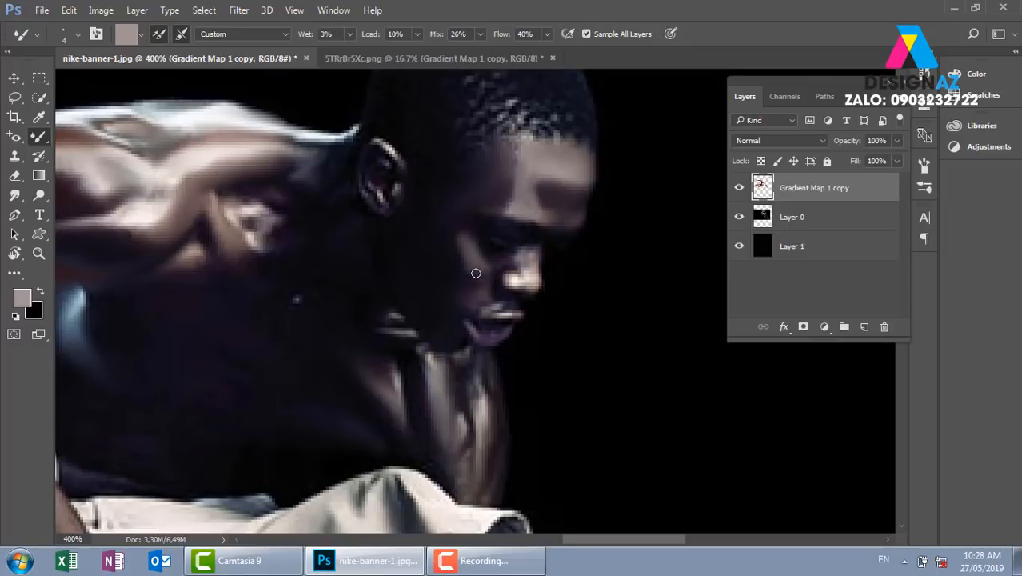
{"action": "mouse_move", "coordinate": [472, 280]}
{"action": "left_mouse_down"}
{"action": "mouse_move", "coordinate": [463, 307]}
{"action": "mouse_move", "coordinate": [467, 278]}
{"action": "mouse_move", "coordinate": [487, 286]}
{"action": "left_mouse_up"}
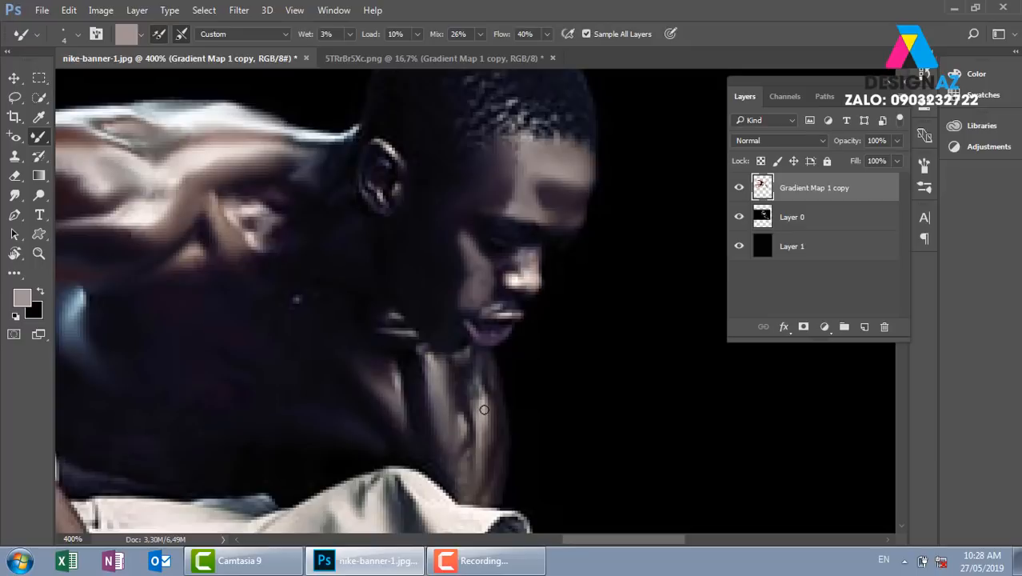
Switch the foreground color to white and paint bright highlights on the forehead, cheek and area around the upper lip.
{"action": "left_click_drag", "start_coordinate": [549, 321], "coordinate": [539, 286]}
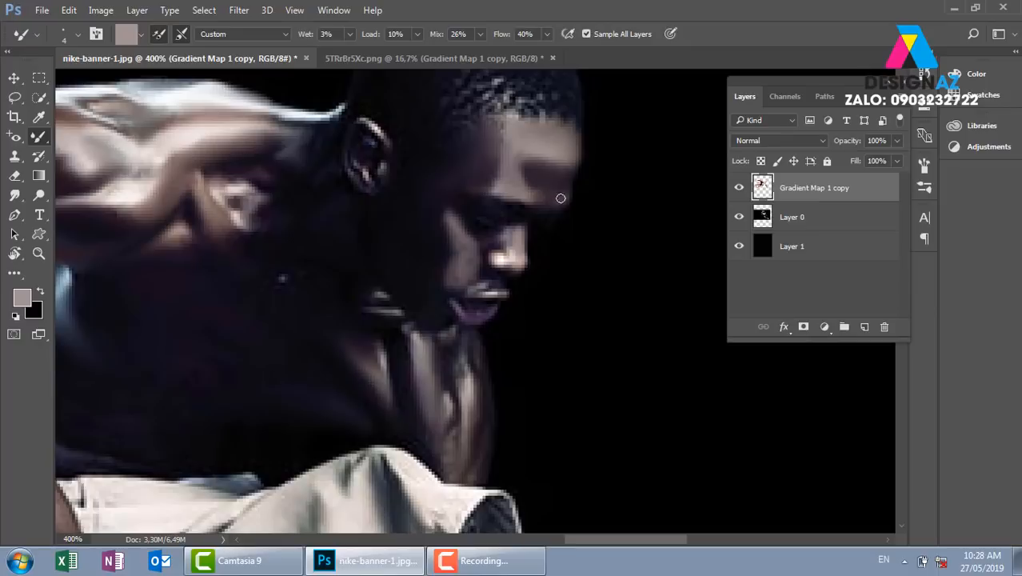
{"action": "left_click", "coordinate": [22, 297]}
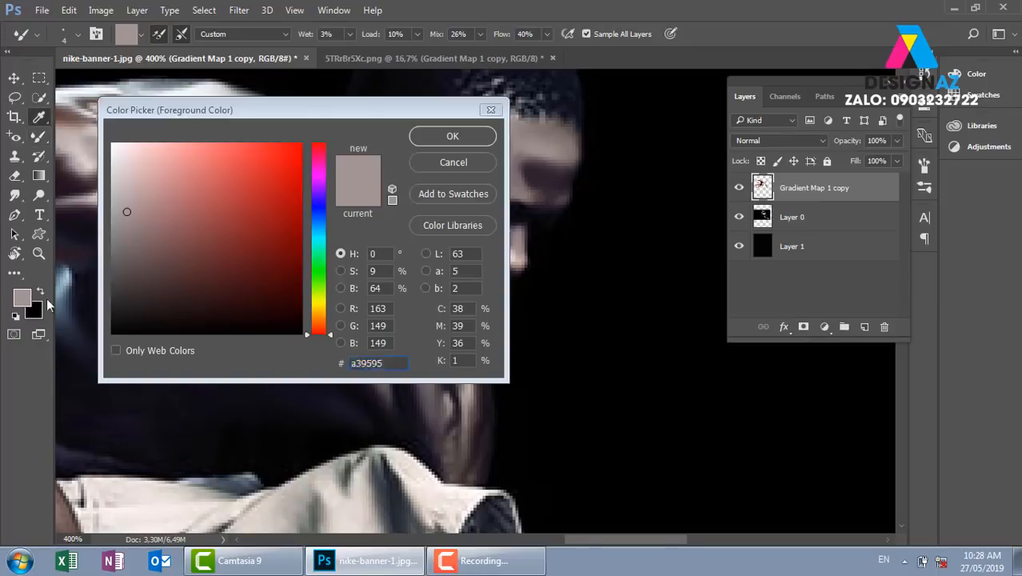
{"action": "left_click", "coordinate": [112, 145]}
{"action": "left_click", "coordinate": [436, 137]}
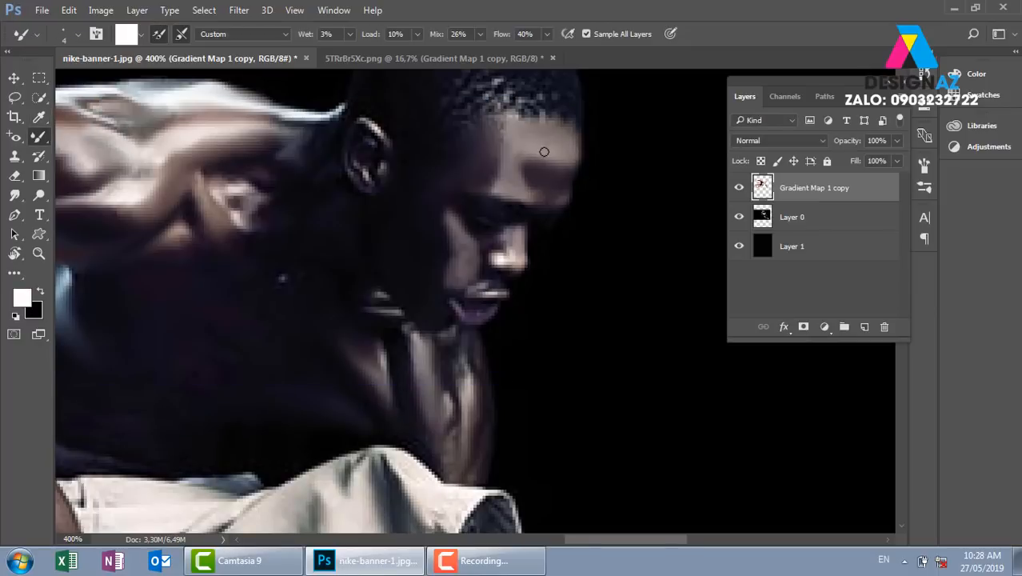
{"action": "left_click_drag", "start_coordinate": [519, 157], "coordinate": [517, 176]}
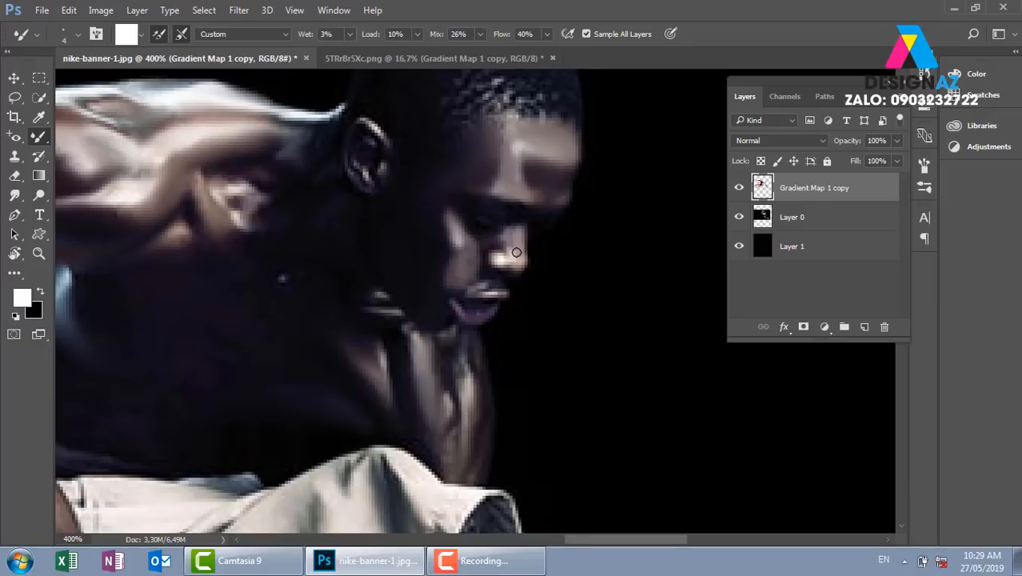
{"action": "mouse_move", "coordinate": [480, 289]}
{"action": "left_mouse_down"}
{"action": "mouse_move", "coordinate": [469, 275]}
{"action": "mouse_move", "coordinate": [463, 288]}
{"action": "left_mouse_up"}
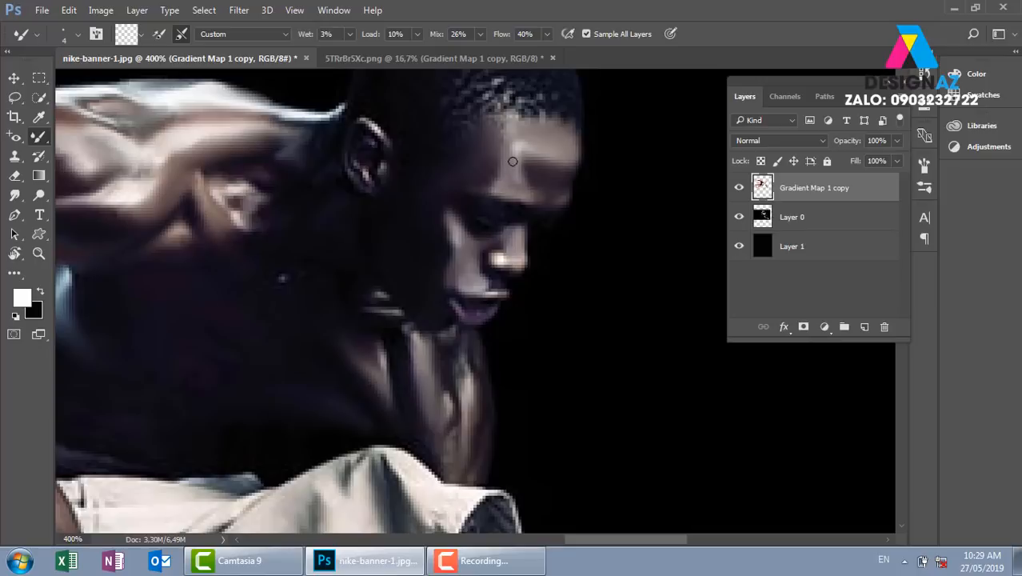
Enlarge the Mixer Brush to 29 px and smooth the fabric folds of the white shorts.
{"action": "left_click_drag", "start_coordinate": [520, 118], "coordinate": [507, 208]}
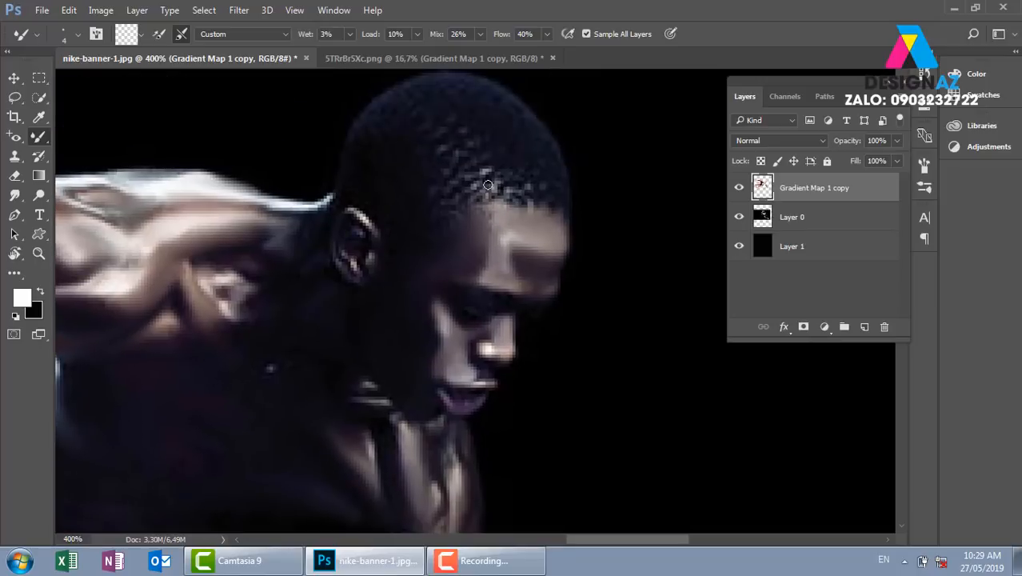
{"action": "left_click_drag", "start_coordinate": [495, 267], "coordinate": [534, 102]}
{"action": "left_click_drag", "start_coordinate": [514, 349], "coordinate": [531, 164]}
{"action": "left_click_drag", "start_coordinate": [450, 346], "coordinate": [457, 296]}
{"action": "right_click", "coordinate": [387, 250]}
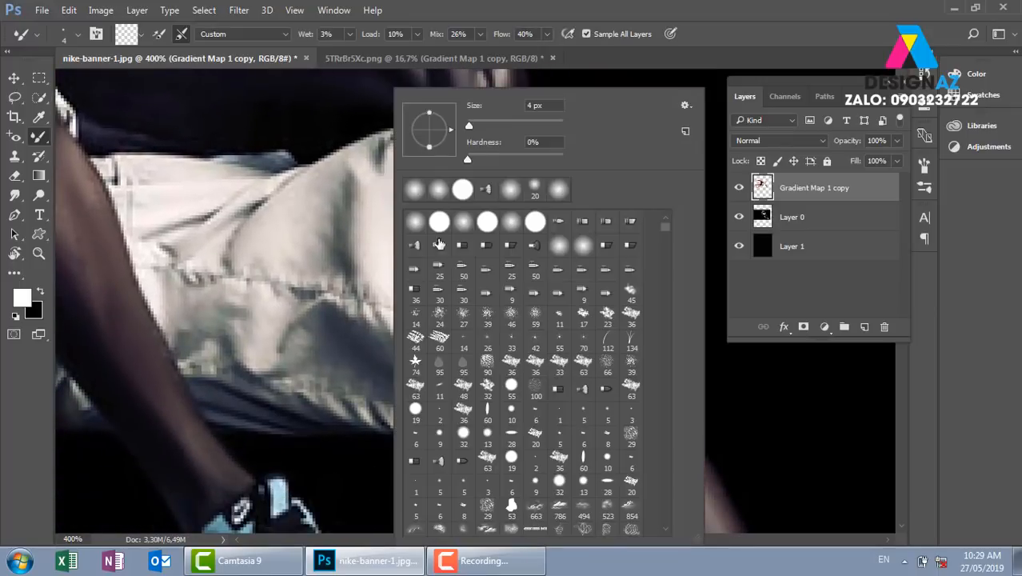
{"action": "left_click", "coordinate": [482, 125]}
{"action": "left_click", "coordinate": [353, 209]}
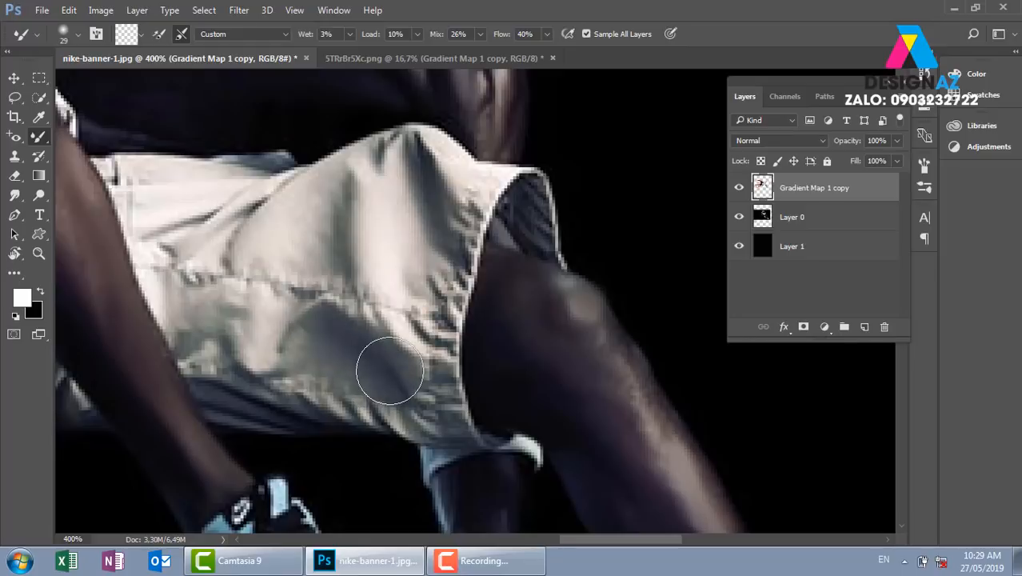
{"action": "left_click_drag", "start_coordinate": [337, 334], "coordinate": [470, 367]}
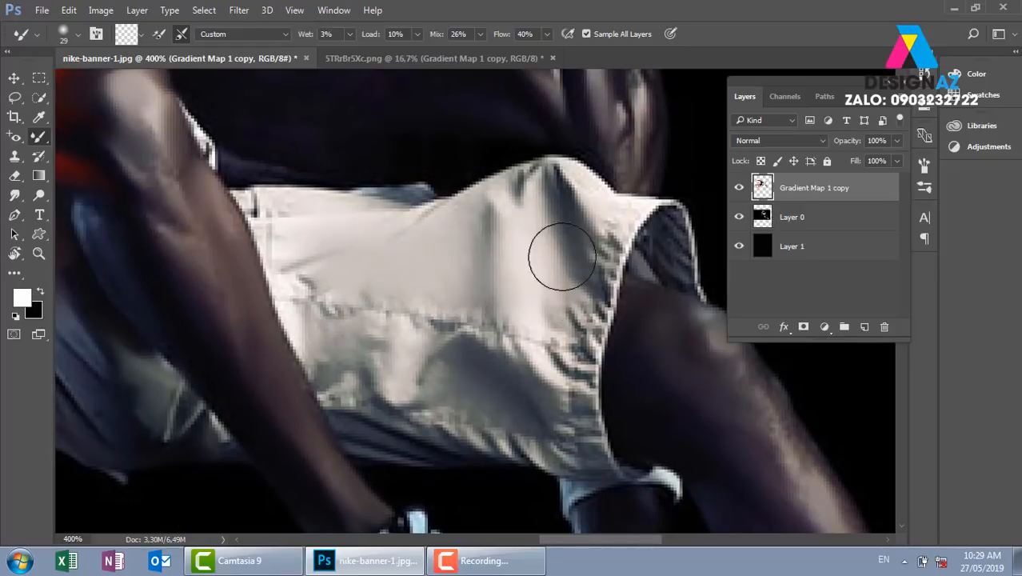
{"action": "left_click_drag", "start_coordinate": [545, 413], "coordinate": [548, 217]}
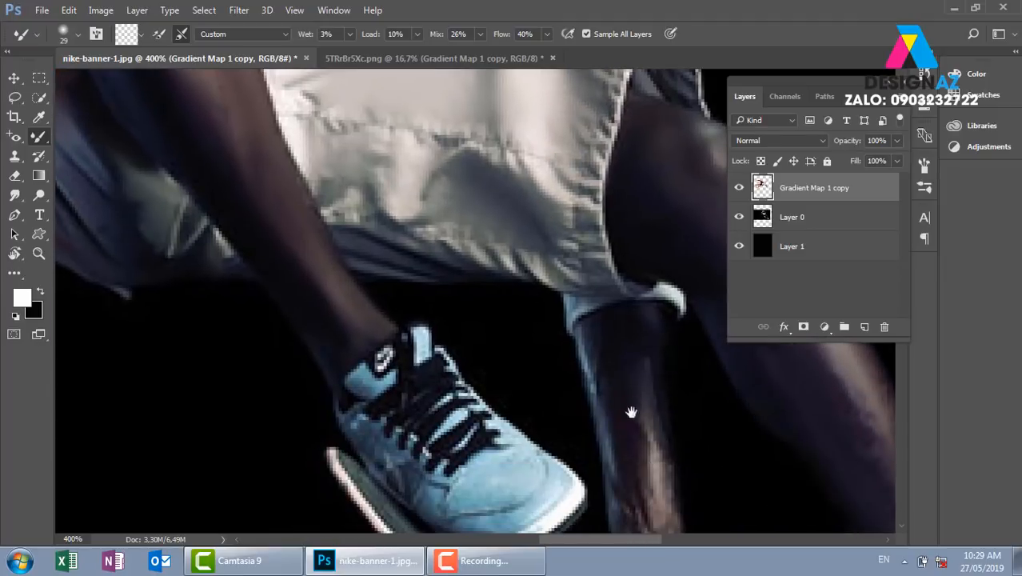
{"action": "left_click_drag", "start_coordinate": [630, 411], "coordinate": [542, 225]}
{"action": "left_click_drag", "start_coordinate": [650, 456], "coordinate": [535, 346]}
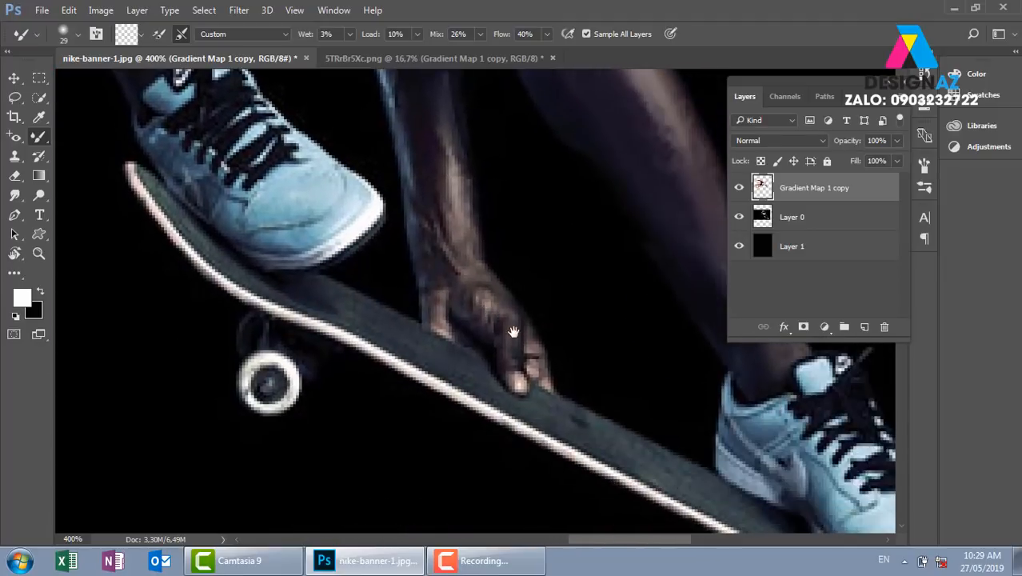
{"action": "scroll", "coordinate": [644, 480], "scroll_direction": "down", "scroll_amount": 6}
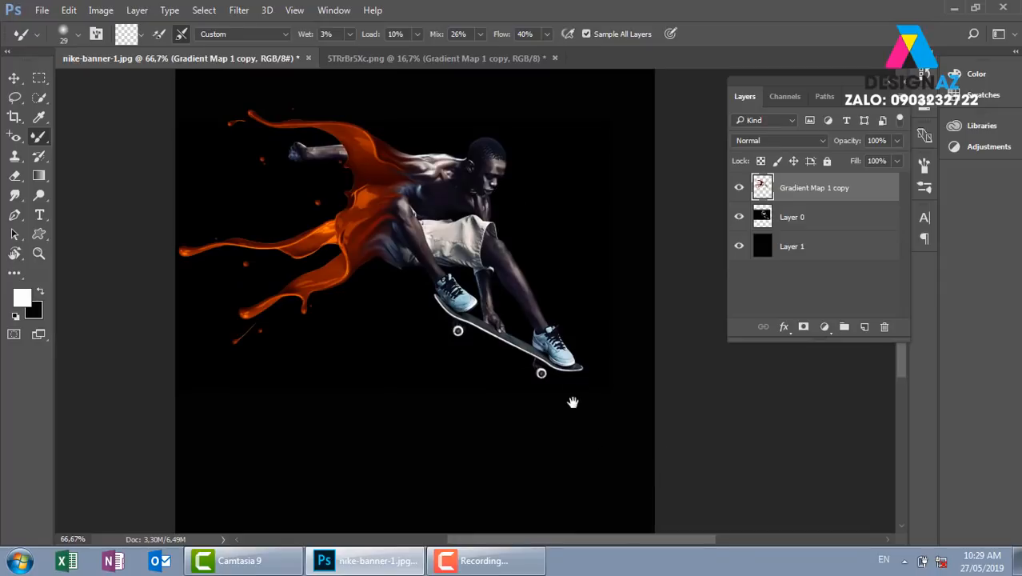
{"action": "scroll", "coordinate": [573, 363], "scroll_direction": "down", "scroll_amount": 1}
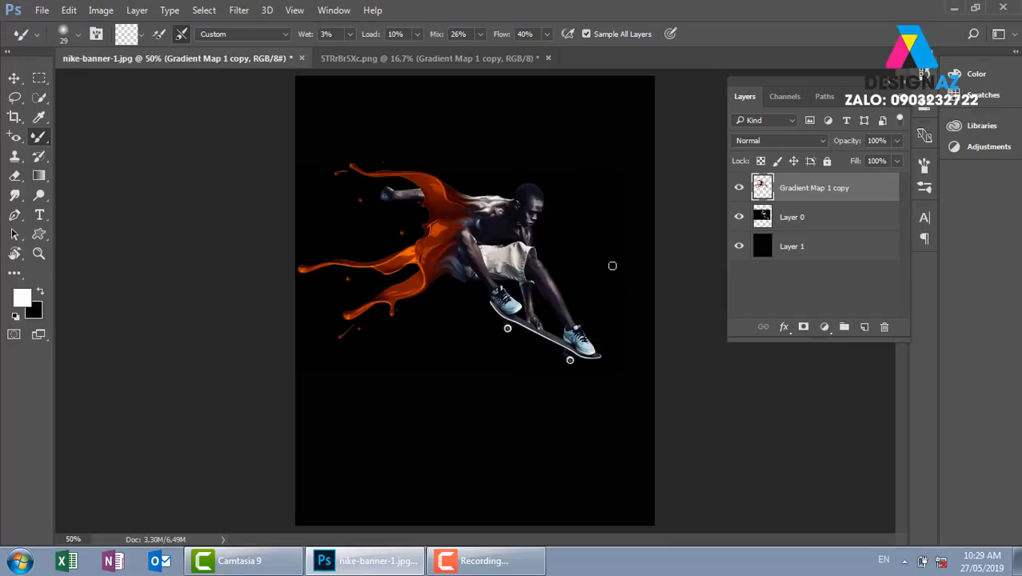
Add a Curves adjustment layer above the artwork and redraw its Blue channel curve as a horizontal line at mid-level.
{"action": "left_click", "coordinate": [825, 328]}
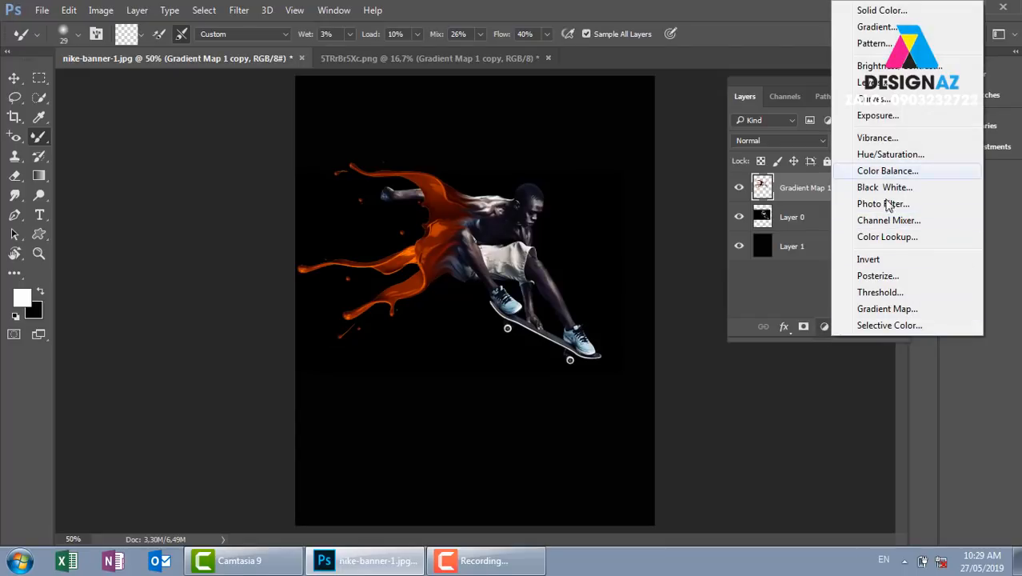
{"action": "left_click", "coordinate": [887, 99]}
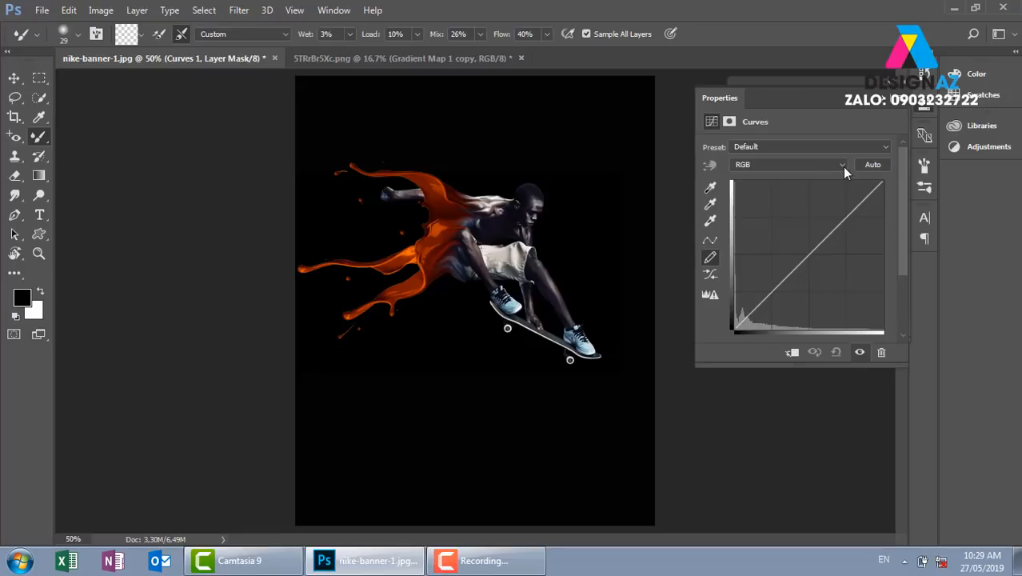
{"action": "left_click", "coordinate": [795, 167]}
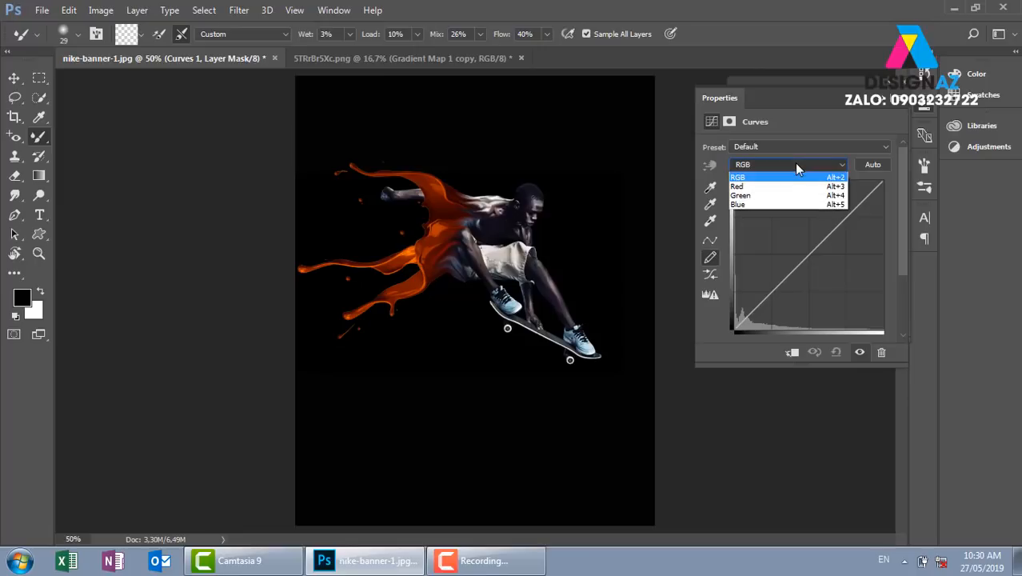
{"action": "left_click", "coordinate": [763, 203]}
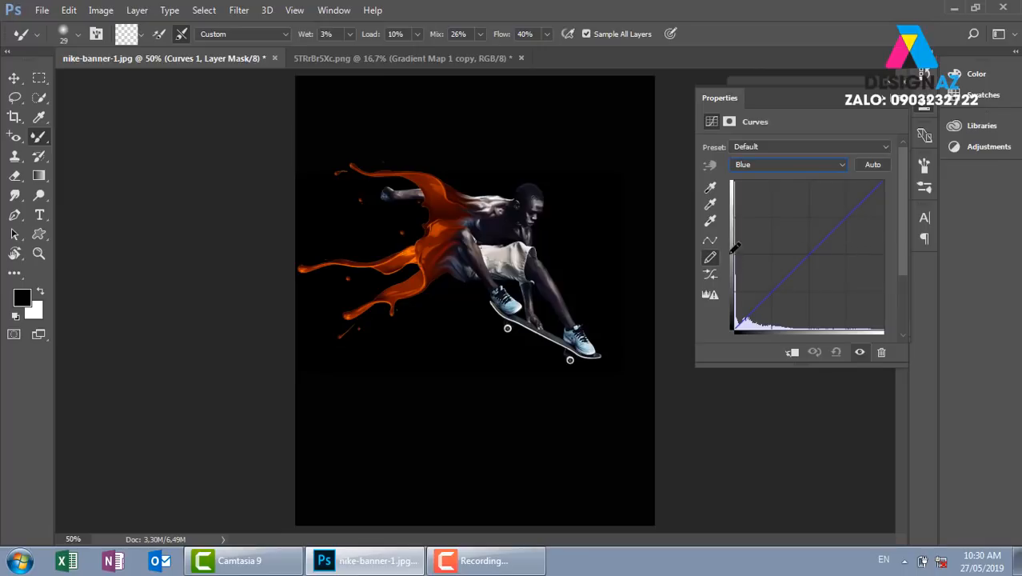
{"action": "left_click_drag", "start_coordinate": [737, 254], "coordinate": [764, 255]}
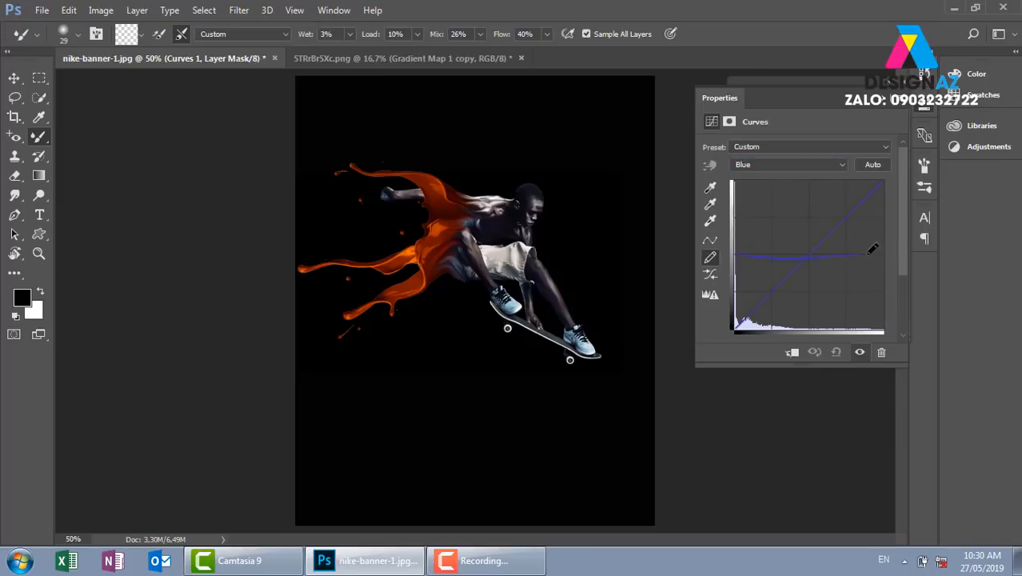
{"action": "left_click_drag", "start_coordinate": [870, 254], "coordinate": [883, 256]}
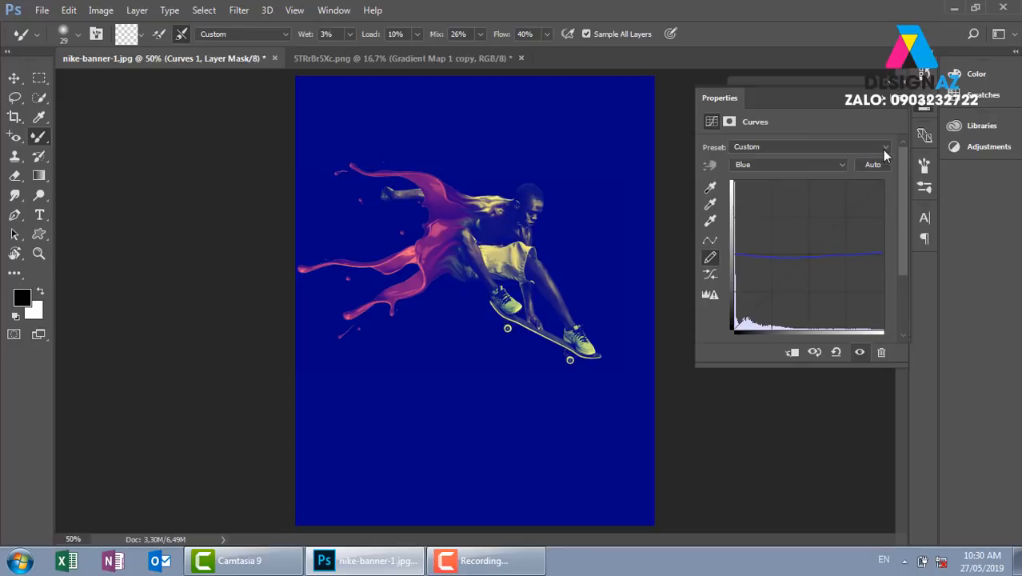
Set the Curves layer's blend mode to Soft Light and toggle its visibility to compare the color effect.
{"action": "left_click", "coordinate": [887, 104]}
{"action": "left_click", "coordinate": [796, 138]}
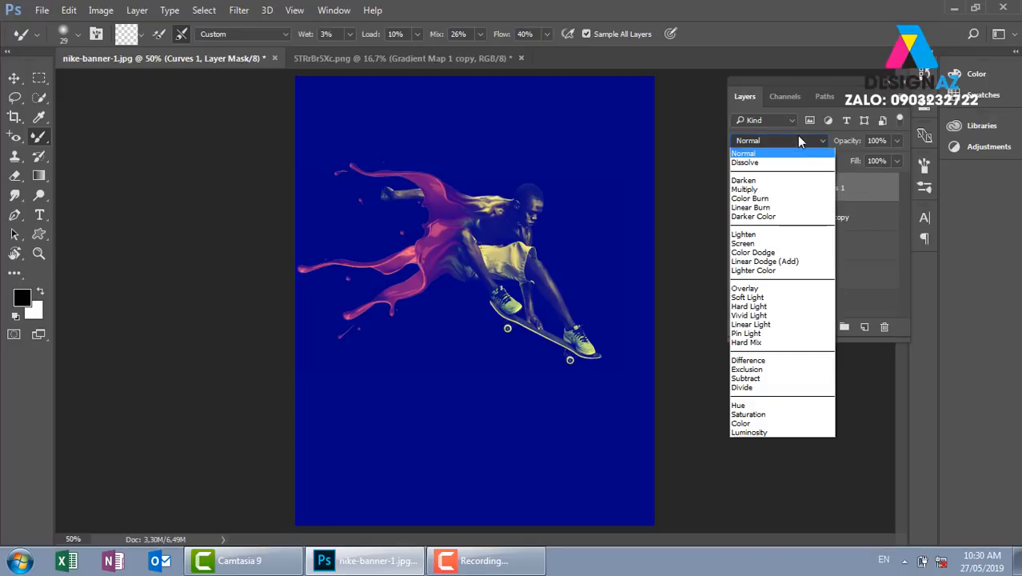
{"action": "left_click", "coordinate": [758, 297]}
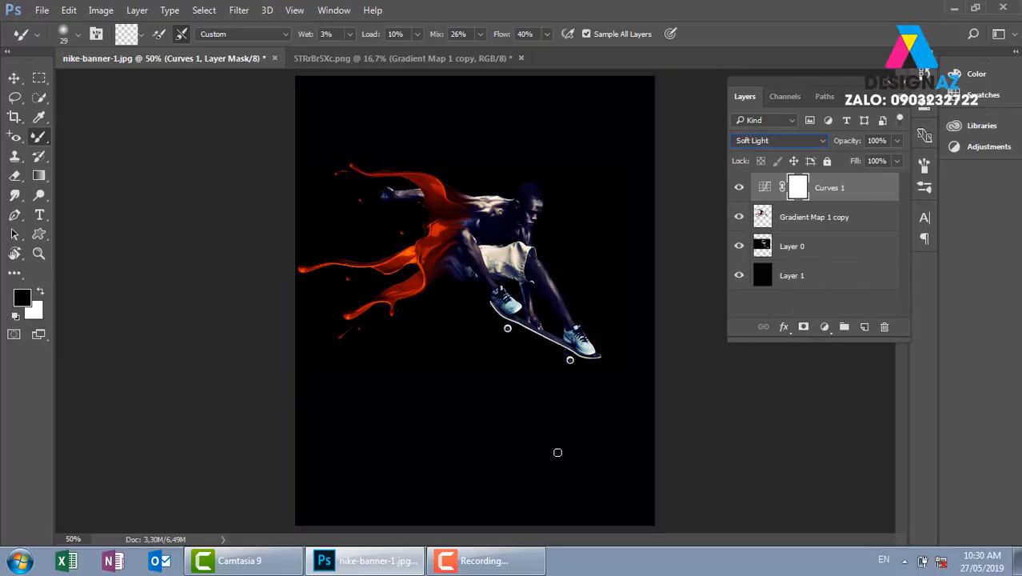
{"action": "left_click", "coordinate": [739, 189]}
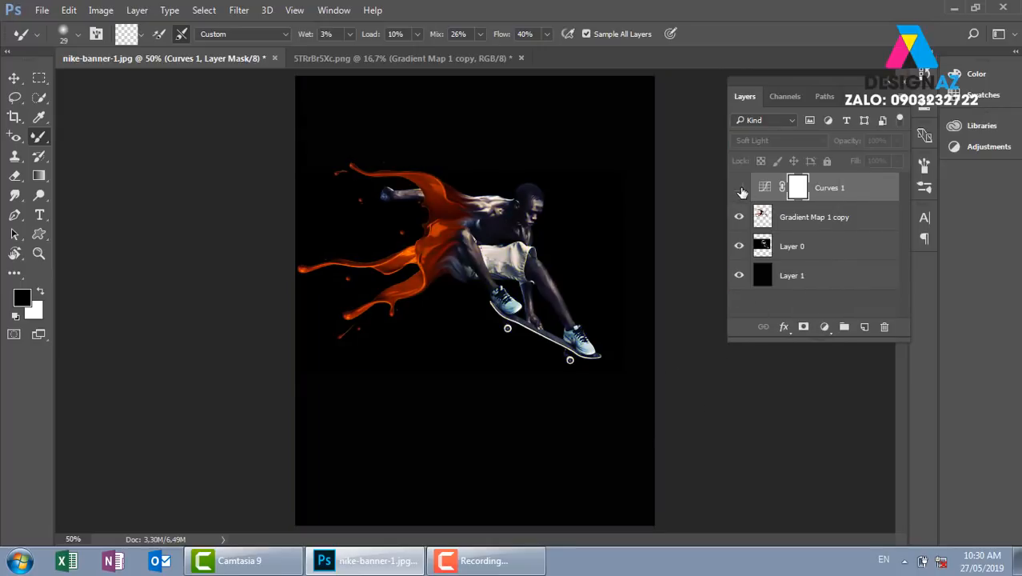
{"action": "left_click", "coordinate": [739, 188]}
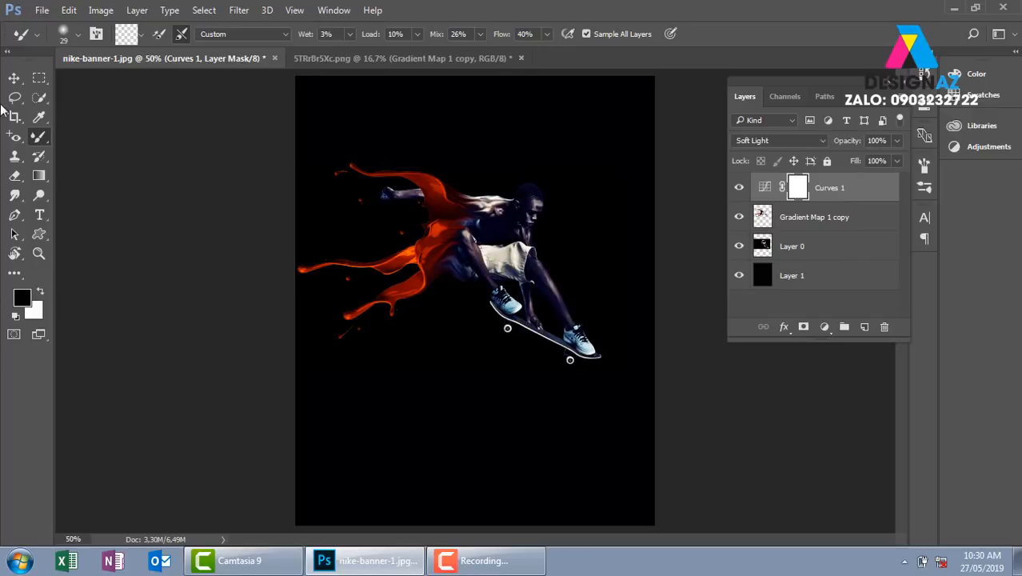
Add white UTM Avo Bold Italic text below the skateboarder reading "NHÀ VÔ ĐỊCH" with "LÀM TỪ" on a second line.
{"action": "left_click", "coordinate": [14, 77]}
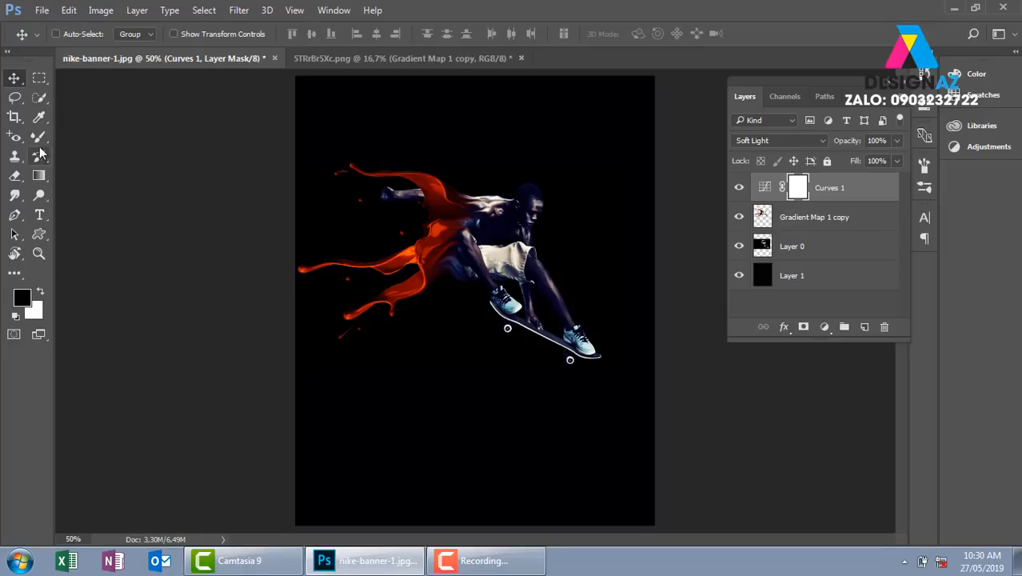
{"action": "left_click", "coordinate": [40, 216]}
{"action": "left_click", "coordinate": [392, 404]}
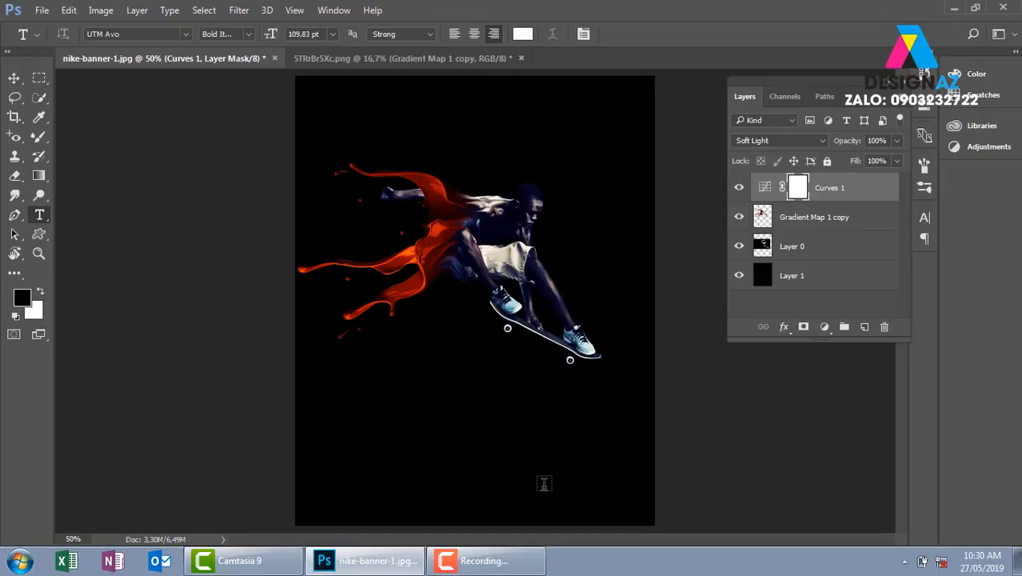
{"action": "type", "text": "NHA"}
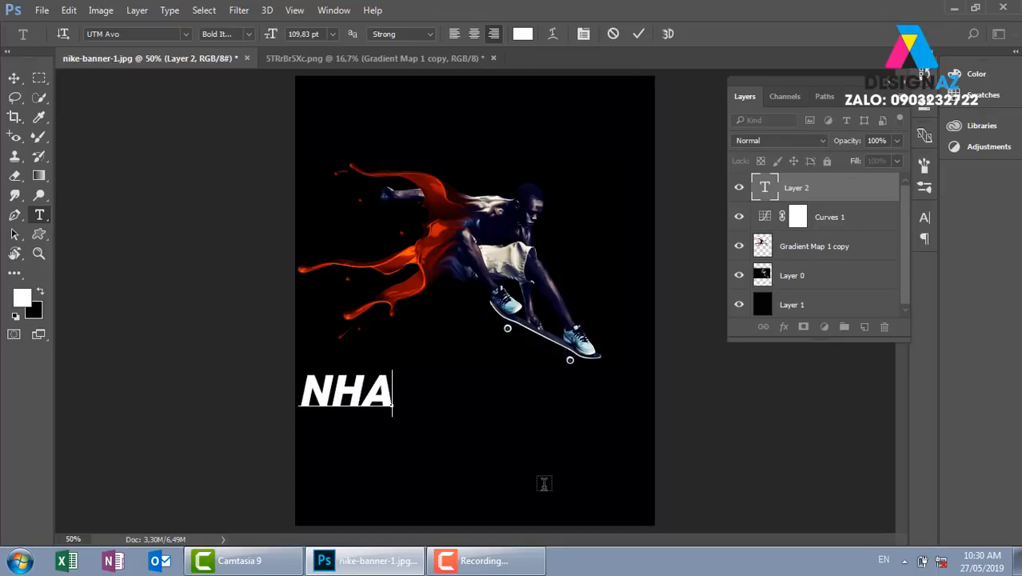
{"action": "type", "text": " VÔ "}
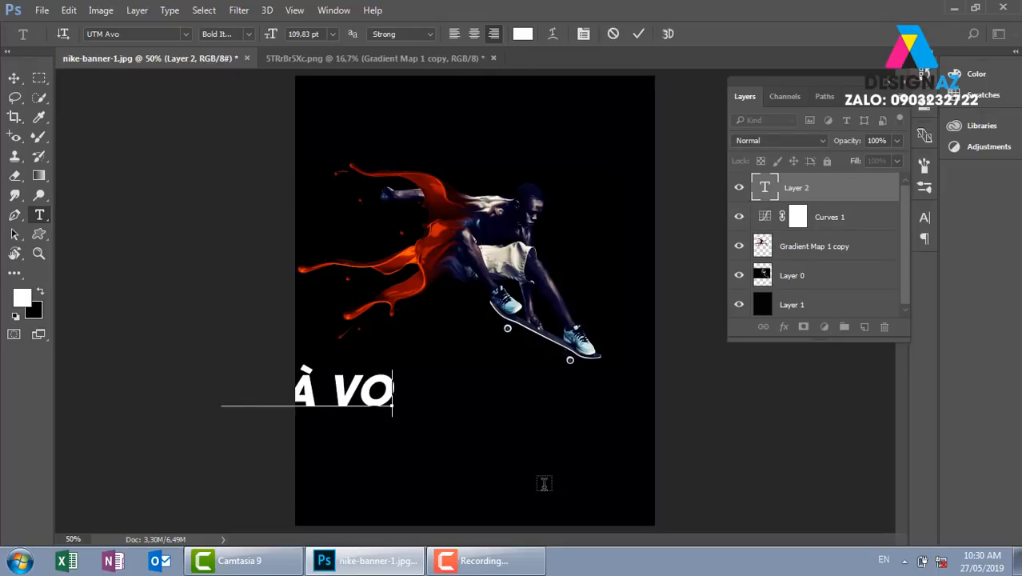
{"action": "type", "text": "ĐIC"}
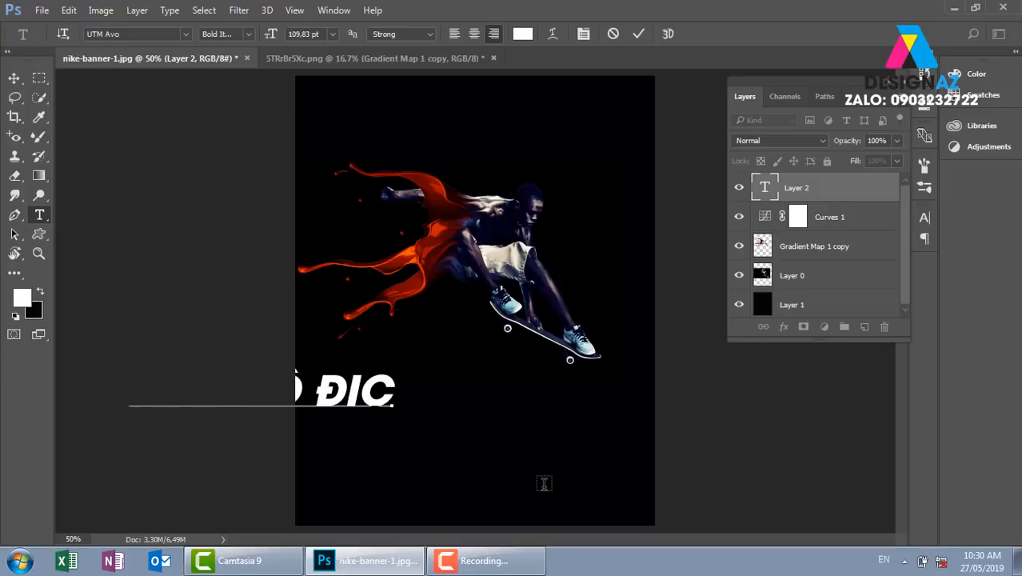
{"action": "type", "text": "H"}
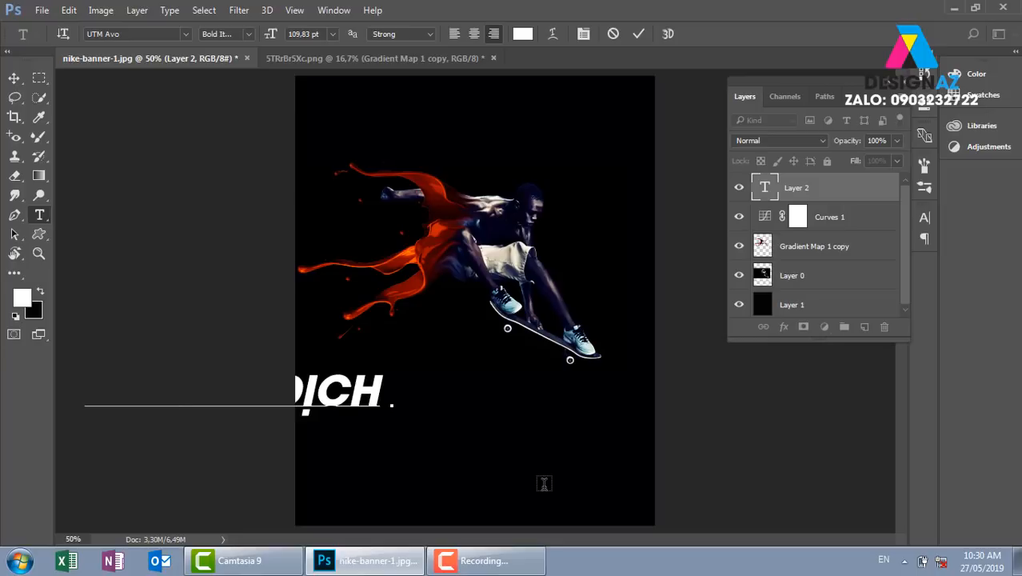
{"action": "type", "text": " LÀM"}
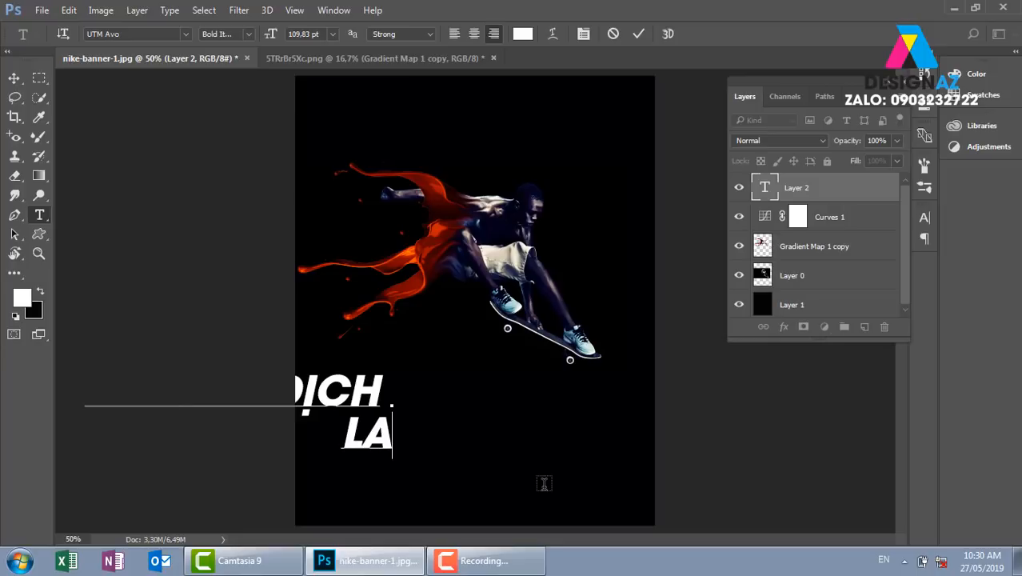
{"action": "type", "text": " TỪ"}
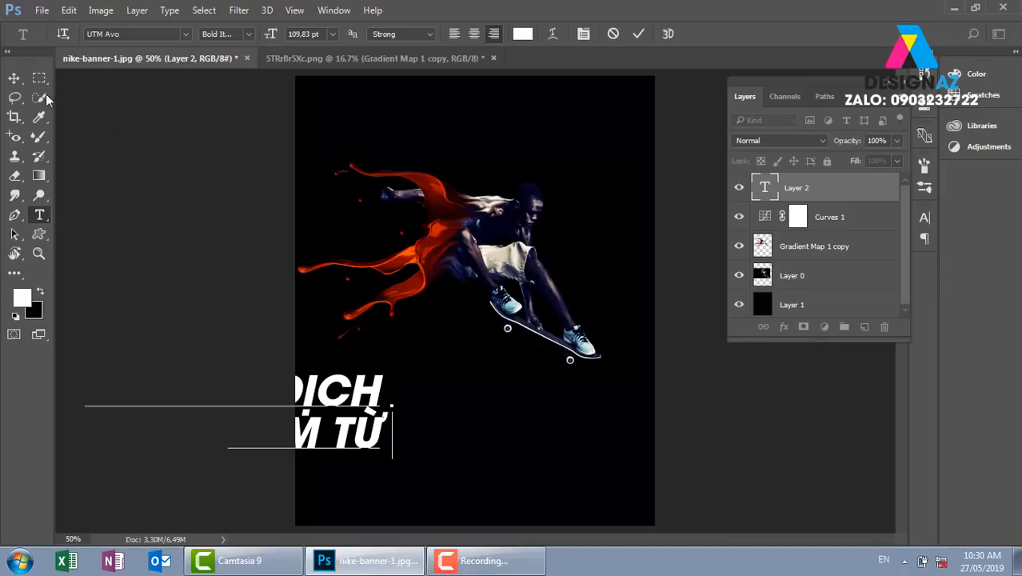
Move the two-line headline to the right so it fits inside the canvas just below the skateboard.
{"action": "left_click", "coordinate": [13, 78]}
{"action": "left_click_drag", "start_coordinate": [347, 392], "coordinate": [557, 398]}
{"action": "mouse_move", "coordinate": [461, 391]}
{"action": "left_mouse_down"}
{"action": "mouse_move", "coordinate": [507, 402]}
{"action": "mouse_move", "coordinate": [461, 382]}
{"action": "left_mouse_up"}
Reduce the "NHÀ VÔ ĐỊCH" line to 57.83 pt and shift the headline left toward the canvas center.
{"action": "key", "text": "t"}
{"action": "left_click_drag", "start_coordinate": [308, 390], "coordinate": [598, 399]}
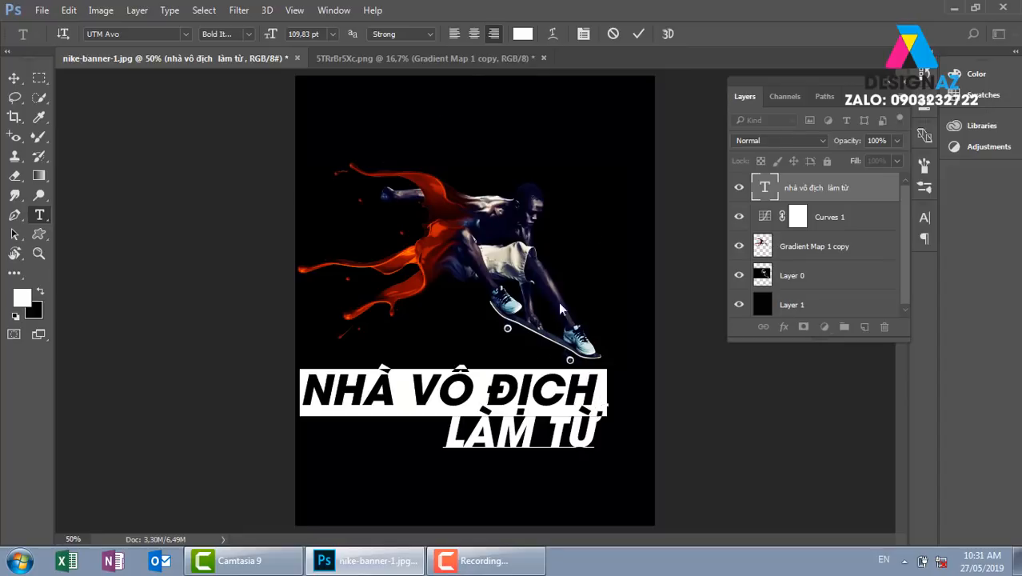
{"action": "key", "text": "ctrl+c"}
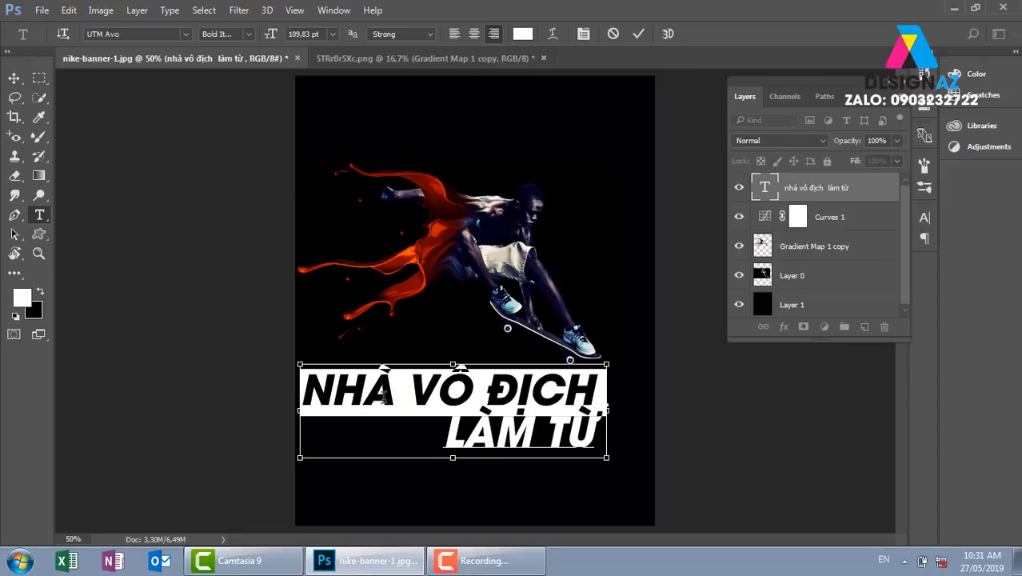
{"action": "key", "text": "ctrl+shift+comma"}
{"action": "key", "text": "ctrl+shift+comma"}
{"action": "key", "text": "ctrl+shift+comma"}
{"action": "key", "text": "ctrl+shift+comma"}
{"action": "key", "text": "ctrl+shift+comma"}
{"action": "key", "text": "ctrl+shift+comma"}
{"action": "key", "text": "ctrl+shift+comma"}
{"action": "key", "text": "ctrl+shift+comma"}
{"action": "key", "text": "ctrl+shift+comma"}
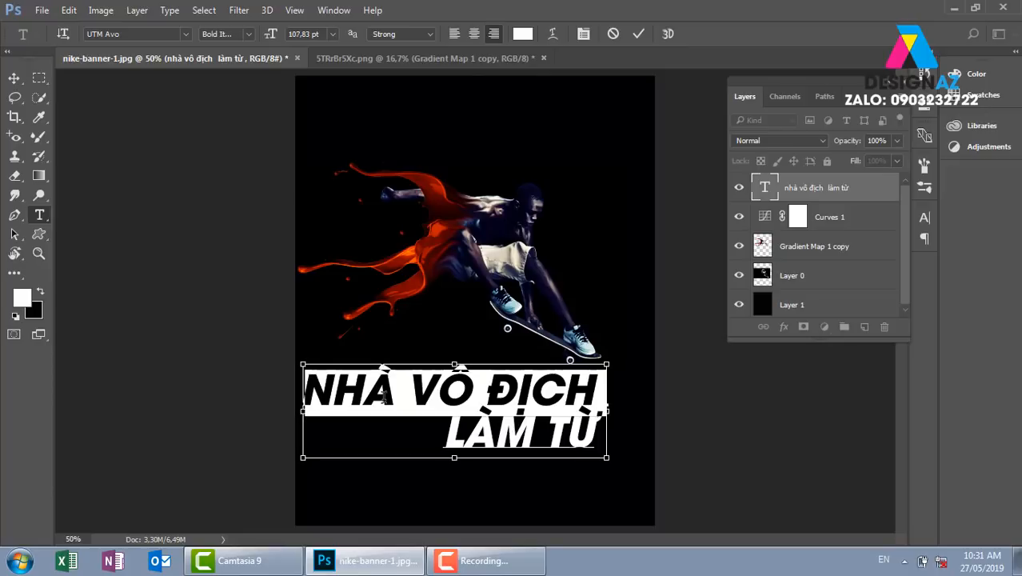
{"action": "key", "text": "ctrl+shift+comma"}
{"action": "key", "text": "ctrl+shift+comma"}
{"action": "key", "text": "ctrl+shift+comma"}
{"action": "key", "text": "ctrl+shift+comma"}
{"action": "key", "text": "ctrl+shift+comma"}
{"action": "key", "text": "ctrl+shift+comma"}
{"action": "key", "text": "ctrl+shift+comma"}
{"action": "key", "text": "ctrl+shift+comma"}
{"action": "key", "text": "ctrl+shift+comma"}
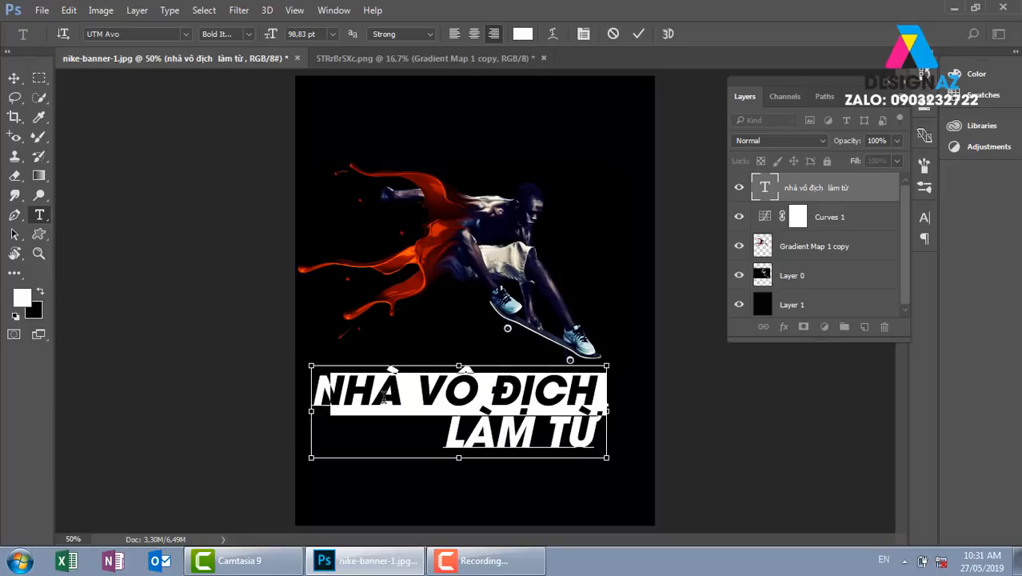
{"action": "key", "text": "ctrl+shift+comma"}
{"action": "key", "text": "ctrl+shift+comma"}
{"action": "key", "text": "ctrl+shift+comma"}
{"action": "key", "text": "ctrl+shift+comma"}
{"action": "key", "text": "ctrl+shift+comma"}
{"action": "key", "text": "ctrl+shift+comma"}
{"action": "key", "text": "ctrl+shift+comma"}
{"action": "key", "text": "ctrl+shift+comma"}
{"action": "key", "text": "ctrl+shift+comma"}
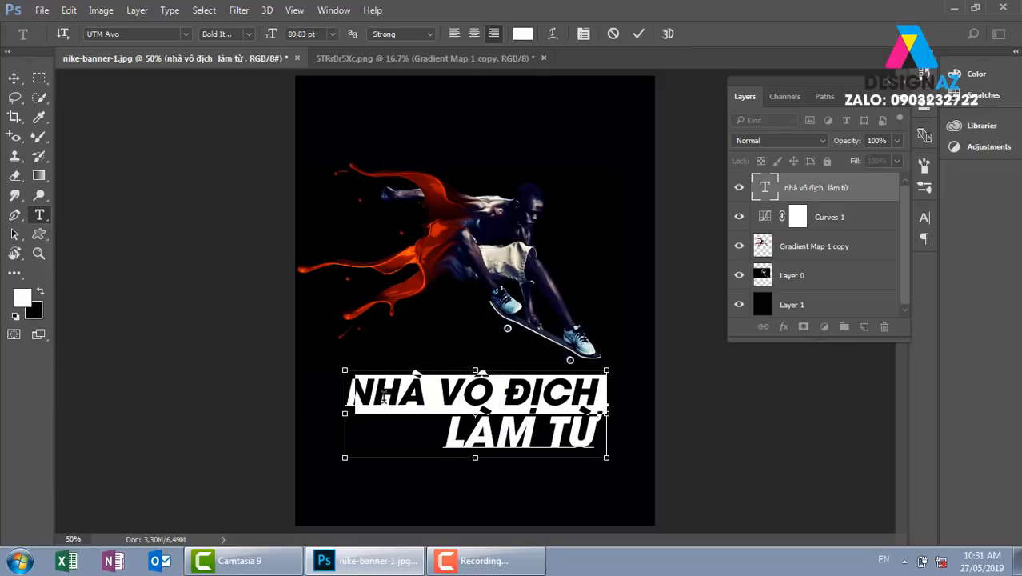
{"action": "key", "text": "ctrl+shift+comma"}
{"action": "key", "text": "ctrl+shift+comma"}
{"action": "key", "text": "ctrl+shift+comma"}
{"action": "key", "text": "ctrl+shift+comma"}
{"action": "key", "text": "ctrl+shift+comma"}
{"action": "key", "text": "ctrl+shift+comma"}
{"action": "key", "text": "ctrl+shift+comma"}
{"action": "key", "text": "ctrl+shift+comma"}
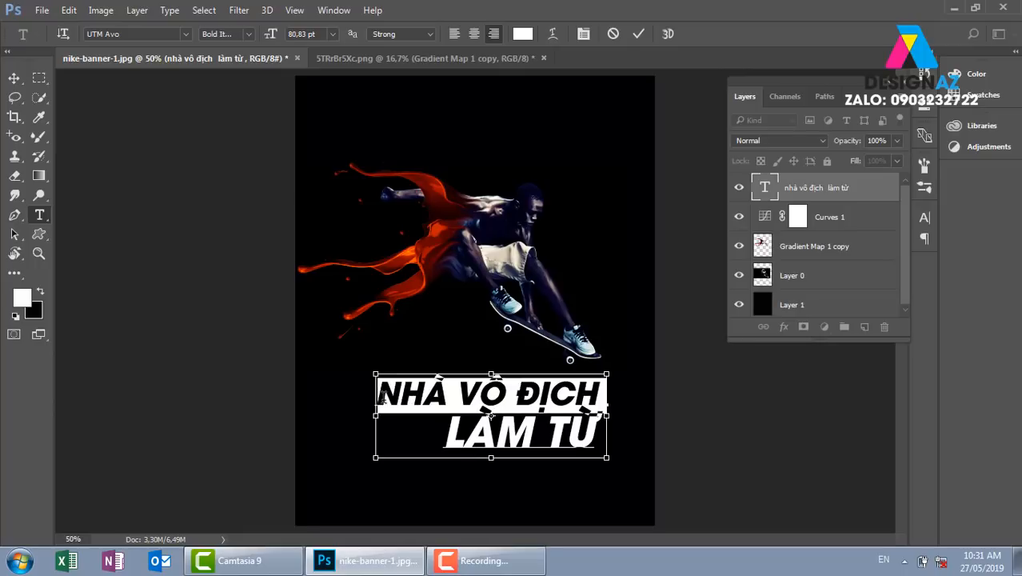
{"action": "key", "text": "ctrl+shift+comma"}
{"action": "key", "text": "ctrl+shift+comma"}
{"action": "key", "text": "ctrl+shift+comma"}
{"action": "key", "text": "ctrl+shift+comma"}
{"action": "key", "text": "ctrl+shift+comma"}
{"action": "key", "text": "ctrl+shift+comma"}
{"action": "key", "text": "ctrl+shift+comma"}
{"action": "key", "text": "ctrl+shift+comma"}
{"action": "key", "text": "ctrl+shift+comma"}
{"action": "key", "text": "ctrl+shift+comma"}
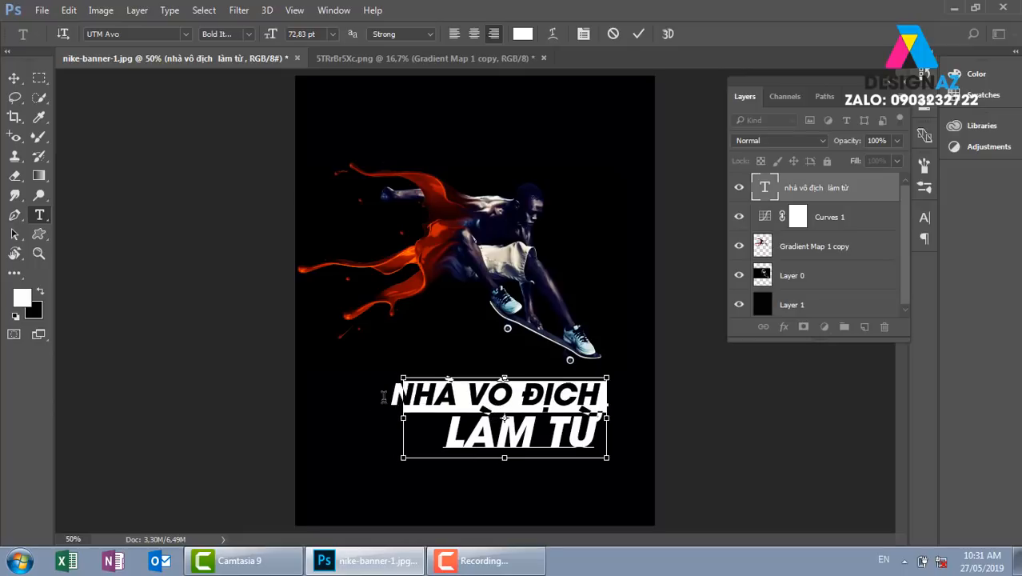
{"action": "key", "text": "ctrl+shift+comma"}
{"action": "key", "text": "ctrl+shift+comma"}
{"action": "key", "text": "ctrl+shift+comma"}
{"action": "key", "text": "ctrl+shift+comma"}
{"action": "key", "text": "ctrl+shift+comma"}
{"action": "key", "text": "ctrl+shift+comma"}
{"action": "key", "text": "ctrl+shift+comma"}
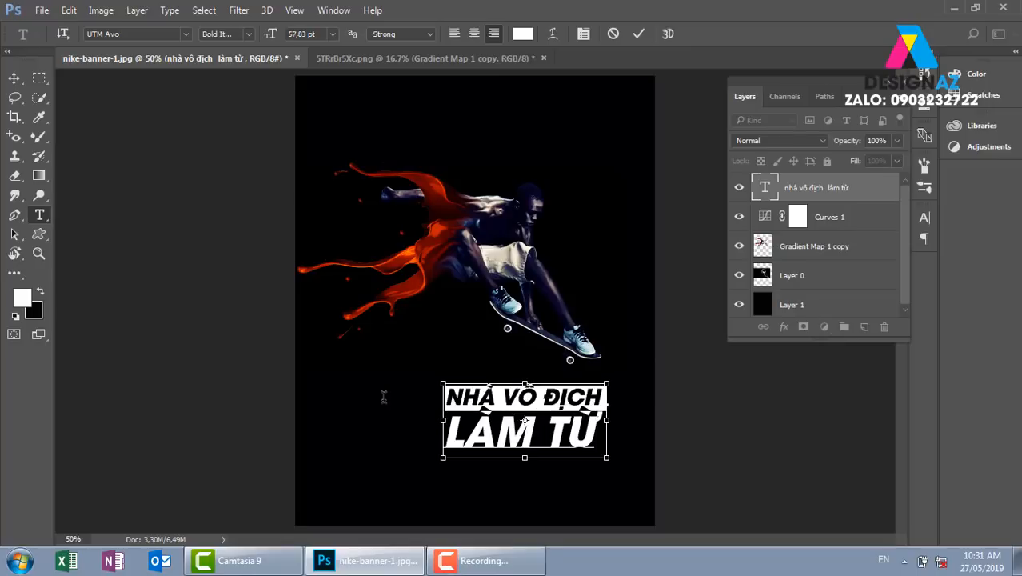
{"action": "key", "text": "ctrl+Return"}
{"action": "key", "text": "v"}
{"action": "left_click_drag", "start_coordinate": [581, 432], "coordinate": [505, 432]}
Change the "NHÀ VÔ ĐỊCH" line to the Italic style and move the headline slightly further left and up.
{"action": "key", "text": "t"}
{"action": "left_click_drag", "start_coordinate": [370, 397], "coordinate": [577, 389]}
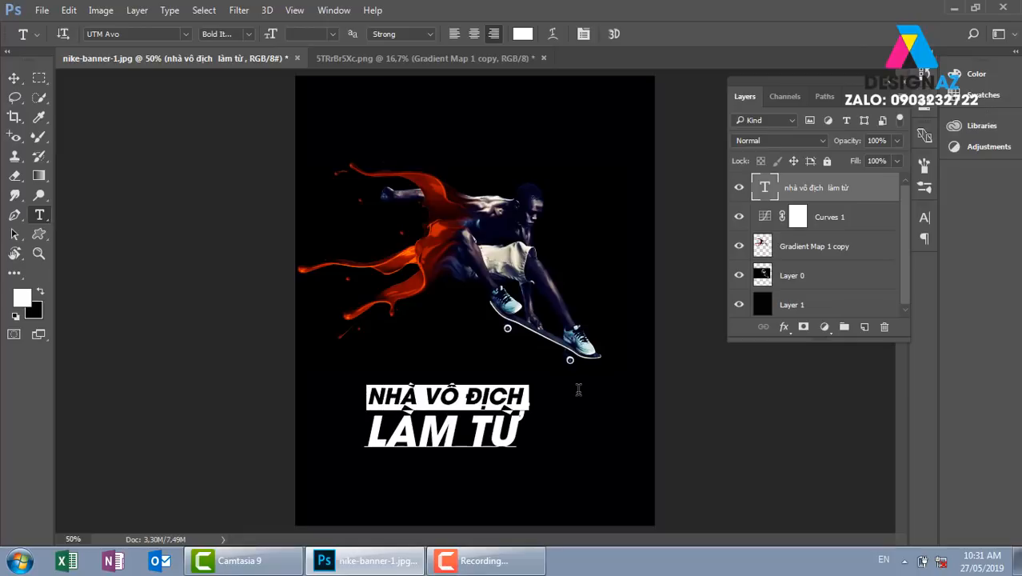
{"action": "left_click", "coordinate": [251, 34]}
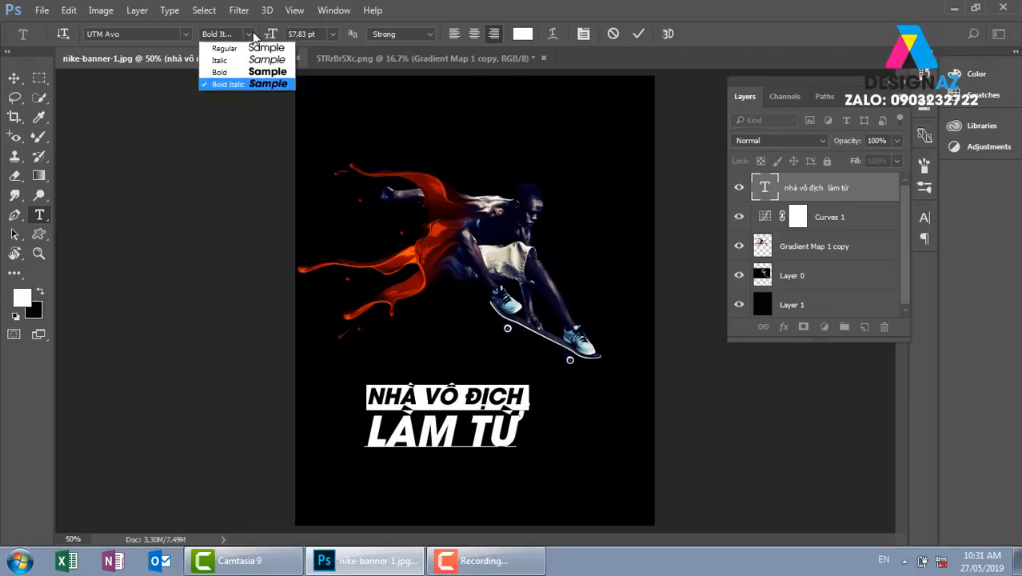
{"action": "left_click", "coordinate": [224, 52]}
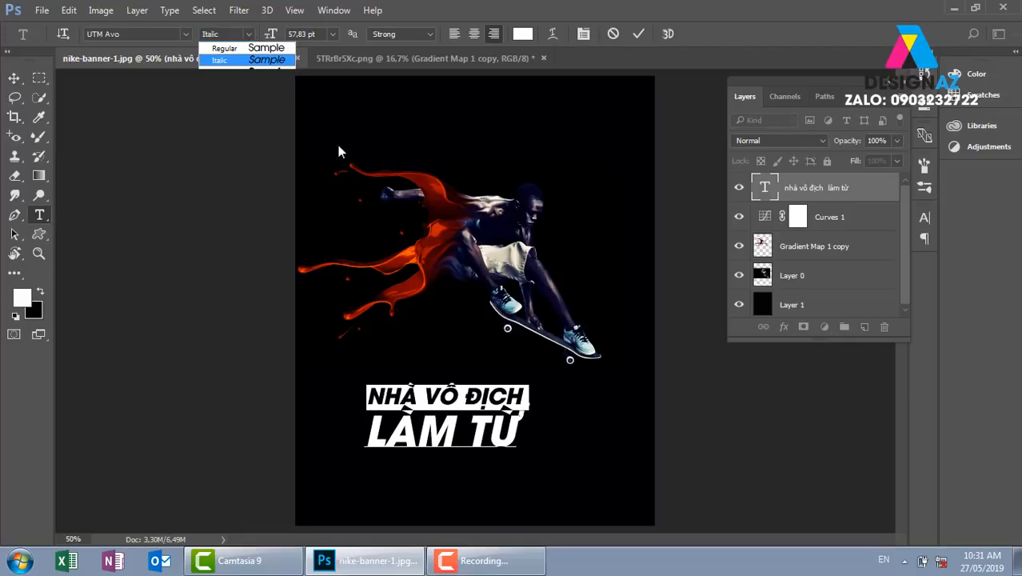
{"action": "left_click", "coordinate": [14, 78]}
{"action": "left_click_drag", "start_coordinate": [482, 420], "coordinate": [421, 416]}
{"action": "left_click_drag", "start_coordinate": [398, 424], "coordinate": [412, 425]}
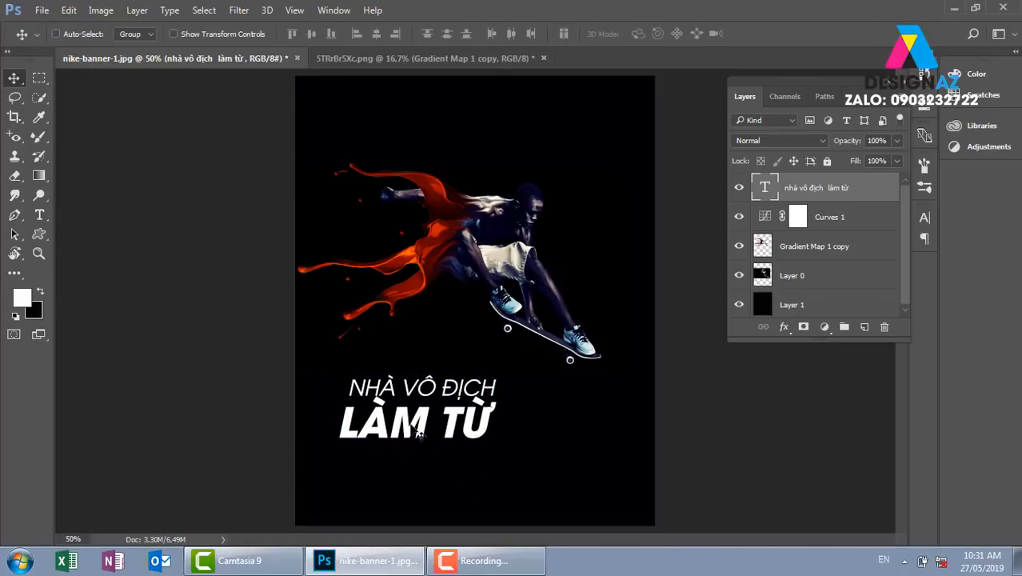
Color the "NHÀ VÔ ĐỊCH" line gray #8c8c8c and commit the text edit.
{"action": "key", "text": "t"}
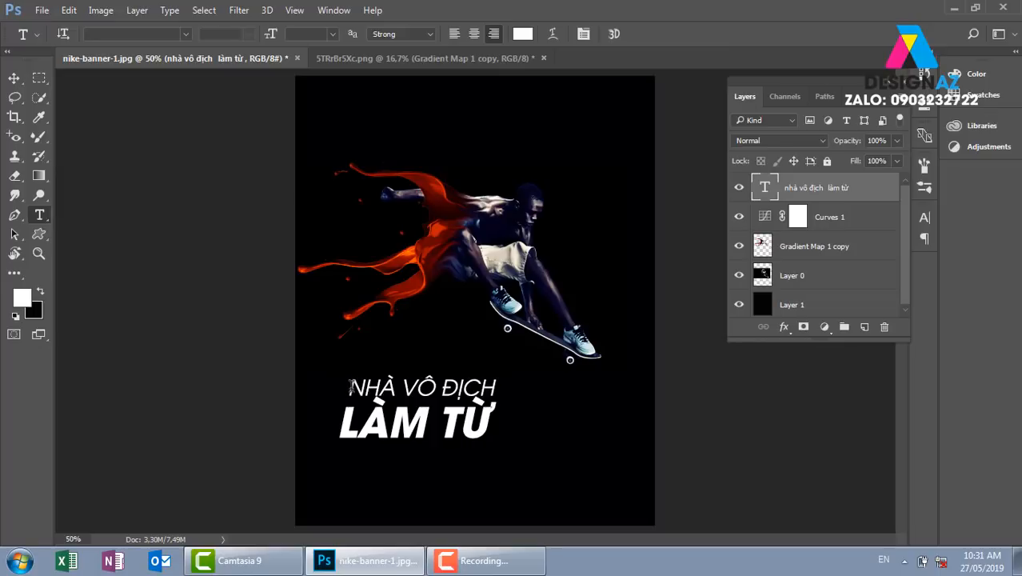
{"action": "left_click", "coordinate": [519, 377]}
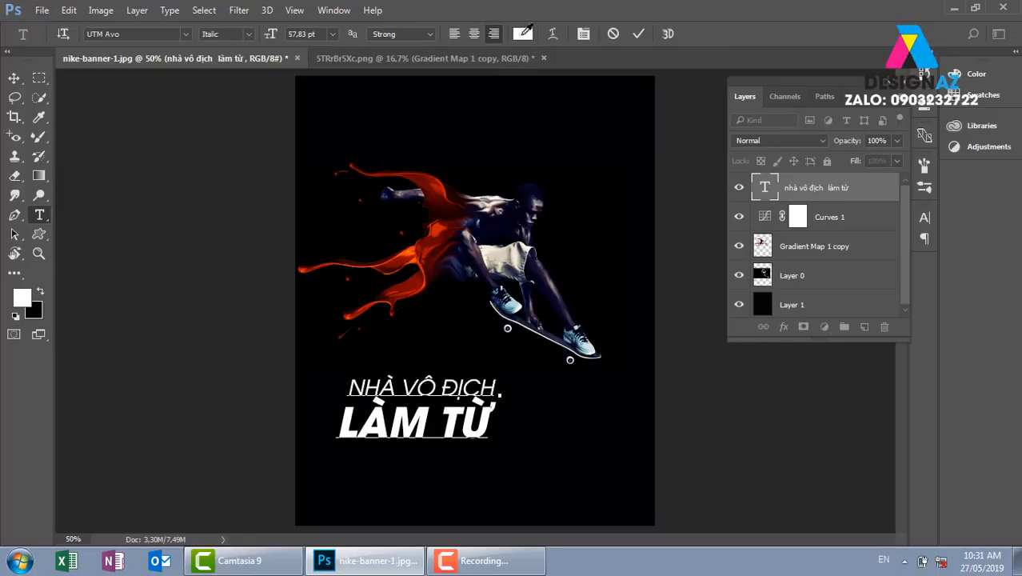
{"action": "left_click", "coordinate": [522, 33]}
{"action": "left_click", "coordinate": [120, 230]}
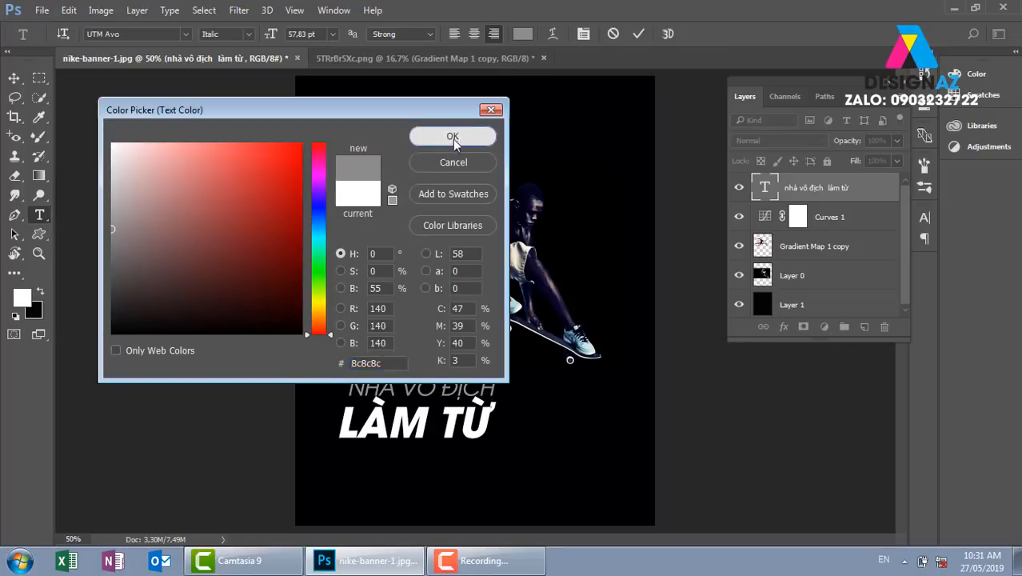
{"action": "left_click", "coordinate": [453, 136]}
{"action": "left_click", "coordinate": [14, 78]}
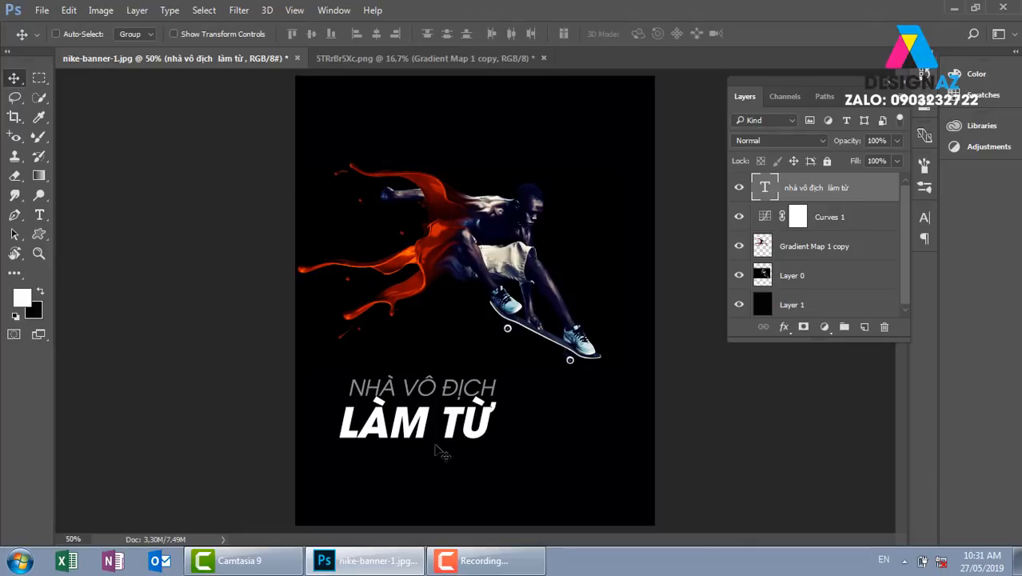
{"action": "key", "text": "t"}
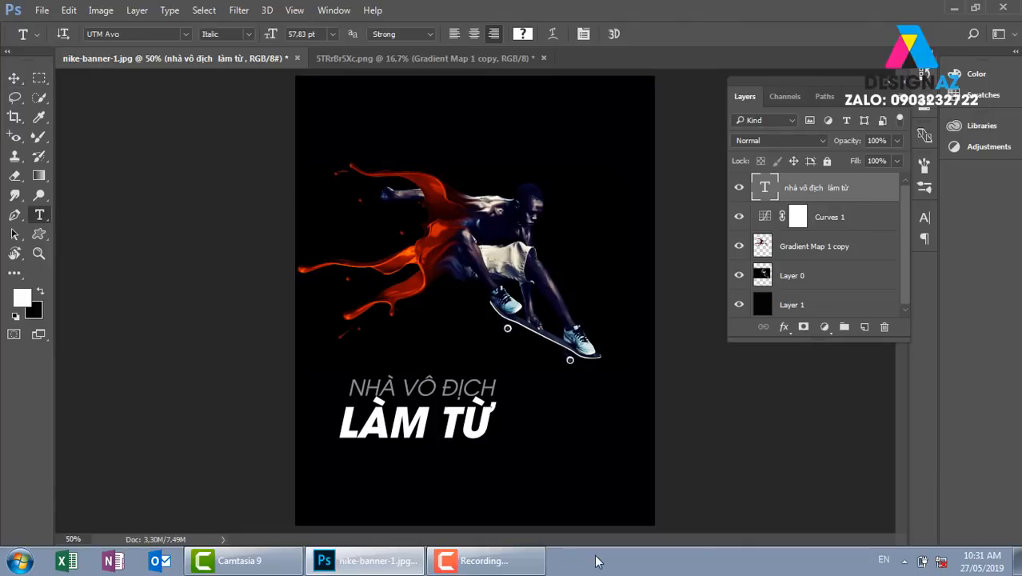
Add the text "MILO" below the "LÀM TỪ" line and set it to Bold Italic.
{"action": "left_click", "coordinate": [495, 480]}
{"action": "type", "text": "MILO"}
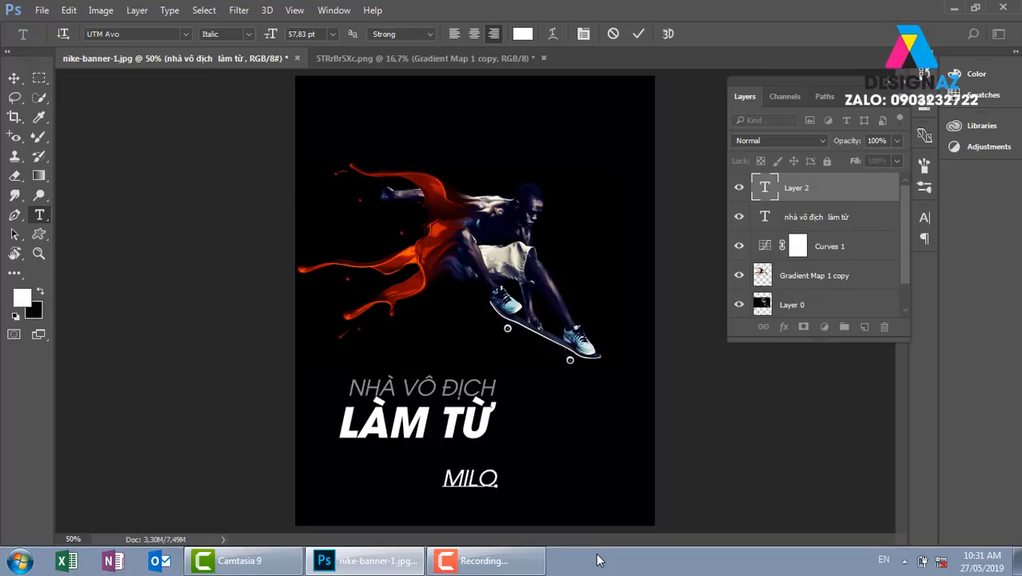
{"action": "left_click", "coordinate": [15, 79]}
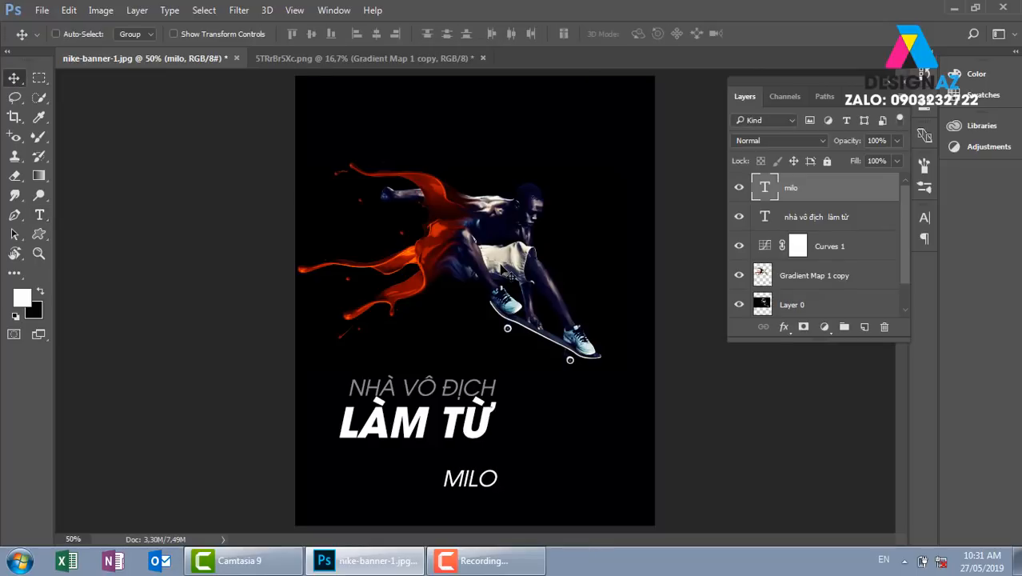
{"action": "key", "text": "t"}
{"action": "left_click", "coordinate": [249, 33]}
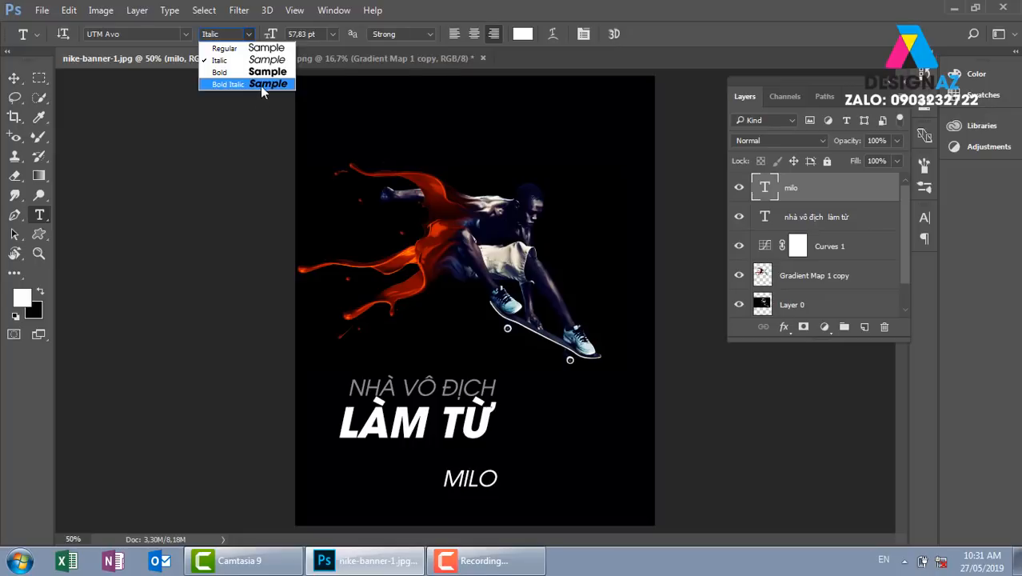
{"action": "left_click", "coordinate": [260, 85]}
{"action": "left_click", "coordinate": [13, 78]}
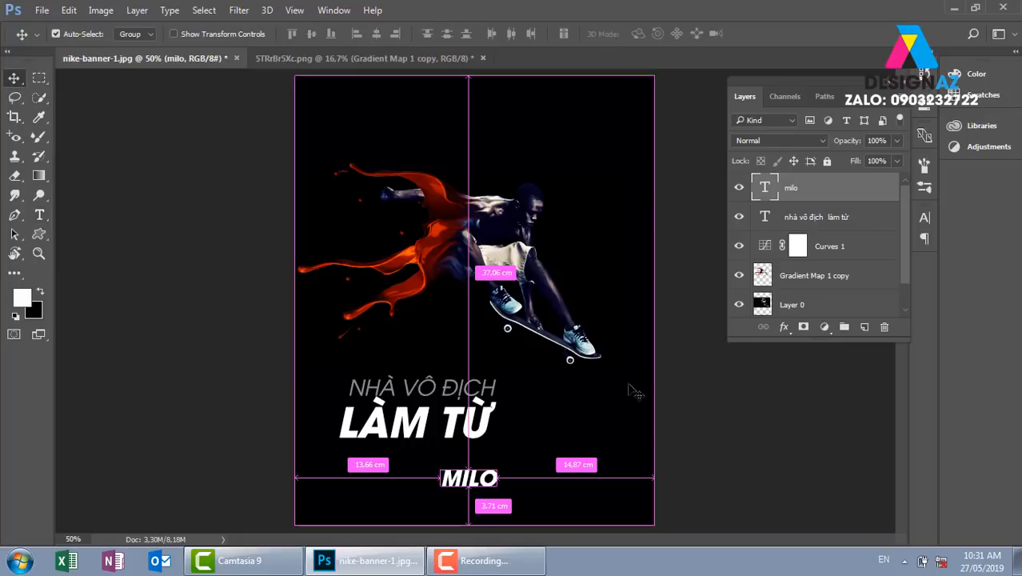
Move the "MILO" text to the right of the two-line headline and scale it up proportionally to 205.73 pt.
{"action": "key", "text": "ctrl+t"}
{"action": "left_click_drag", "start_coordinate": [503, 466], "coordinate": [570, 409]}
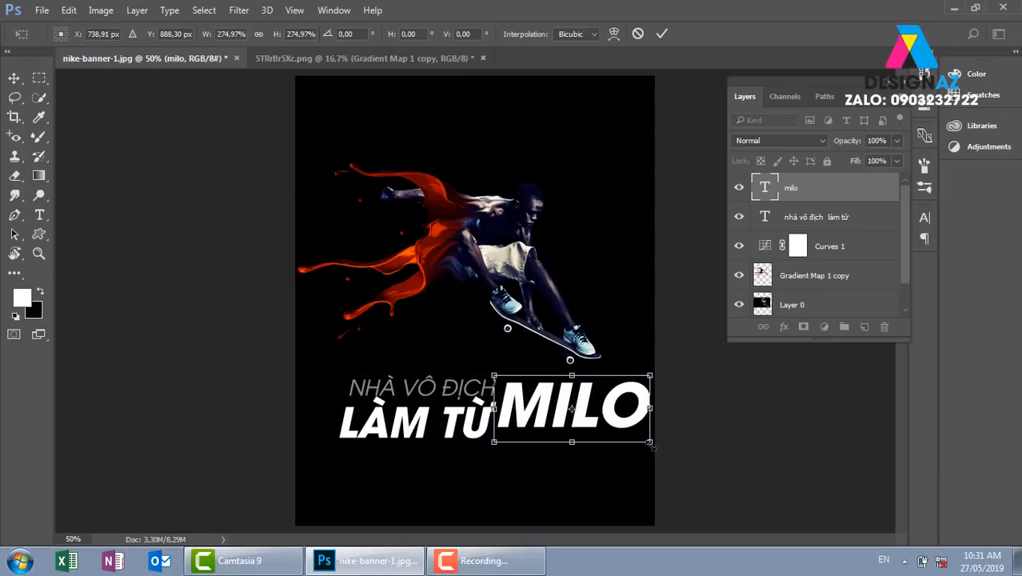
{"action": "left_click_drag", "start_coordinate": [650, 441], "coordinate": [683, 459]}
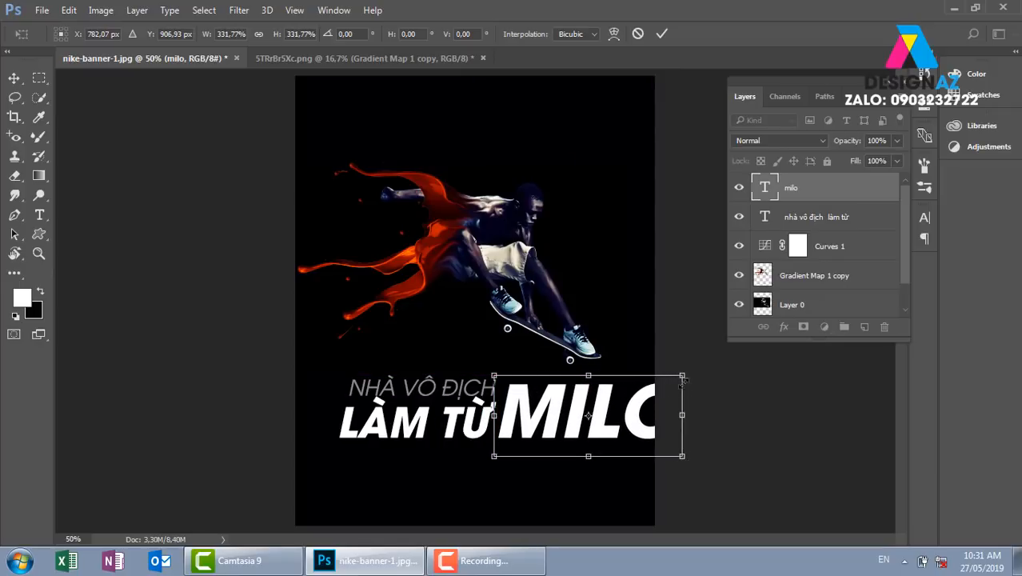
{"action": "mouse_move", "coordinate": [688, 372]}
{"action": "left_mouse_down"}
{"action": "mouse_move", "coordinate": [700, 360]}
{"action": "mouse_move", "coordinate": [698, 369]}
{"action": "left_mouse_up"}
{"action": "key", "text": "Return"}
Color the "MILO" text red #ff0000.
{"action": "key", "text": "t"}
{"action": "left_click", "coordinate": [483, 34]}
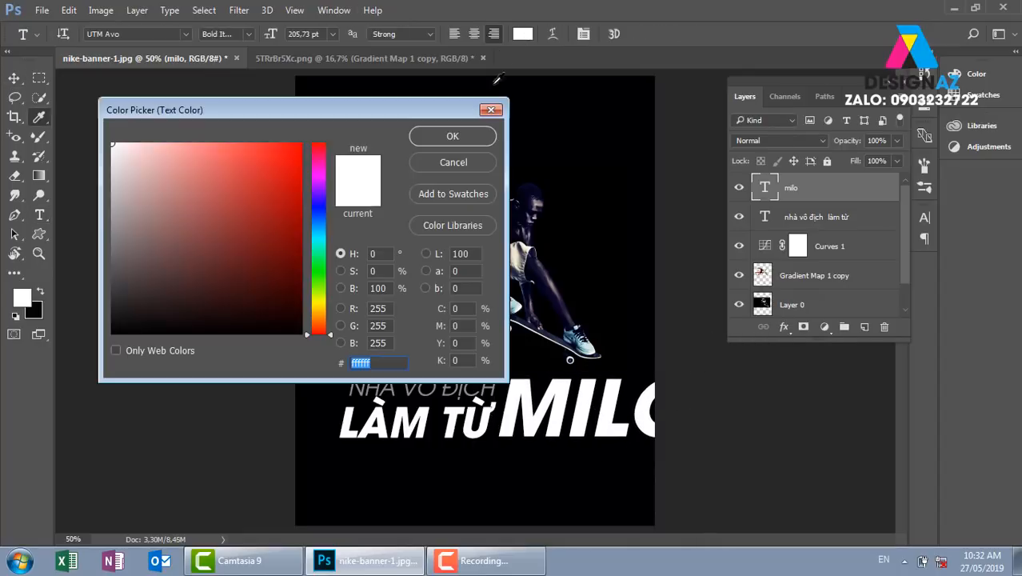
{"action": "type", "text": "ff0000"}
{"action": "left_click", "coordinate": [449, 139]}
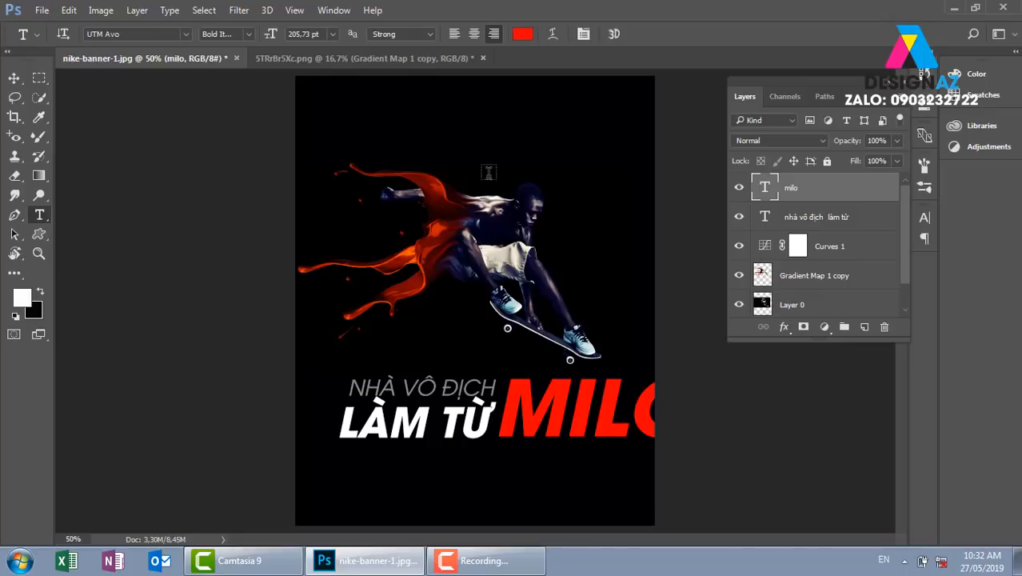
Select both text layers and scale them together to about 73.80% so the whole headline fits inside the canvas.
{"action": "left_click", "coordinate": [15, 78]}
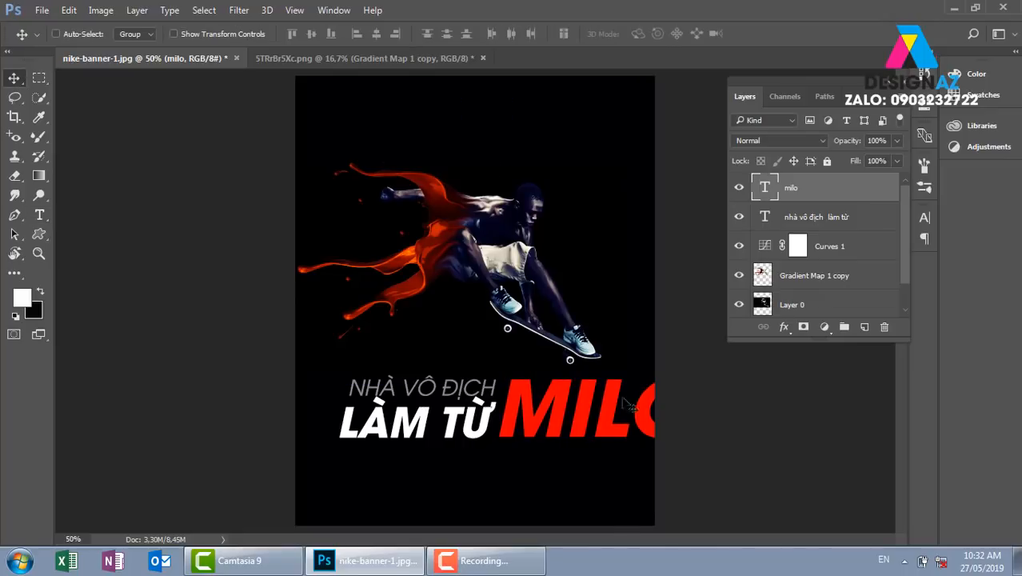
{"action": "right_click", "coordinate": [480, 428]}
{"action": "left_click", "coordinate": [523, 436], "text": "shift"}
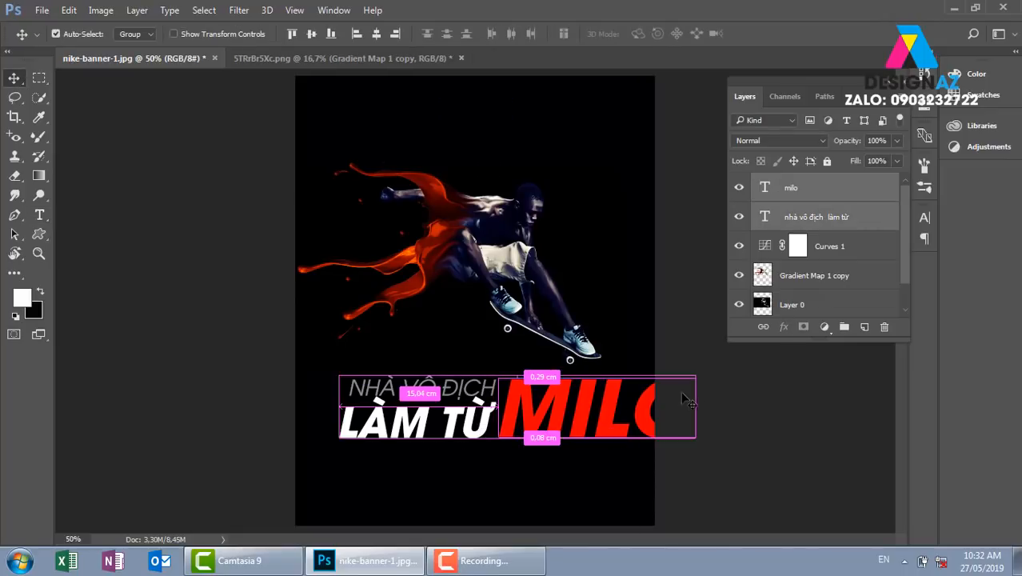
{"action": "key", "text": "ctrl+t"}
{"action": "left_click_drag", "start_coordinate": [692, 375], "coordinate": [600, 379]}
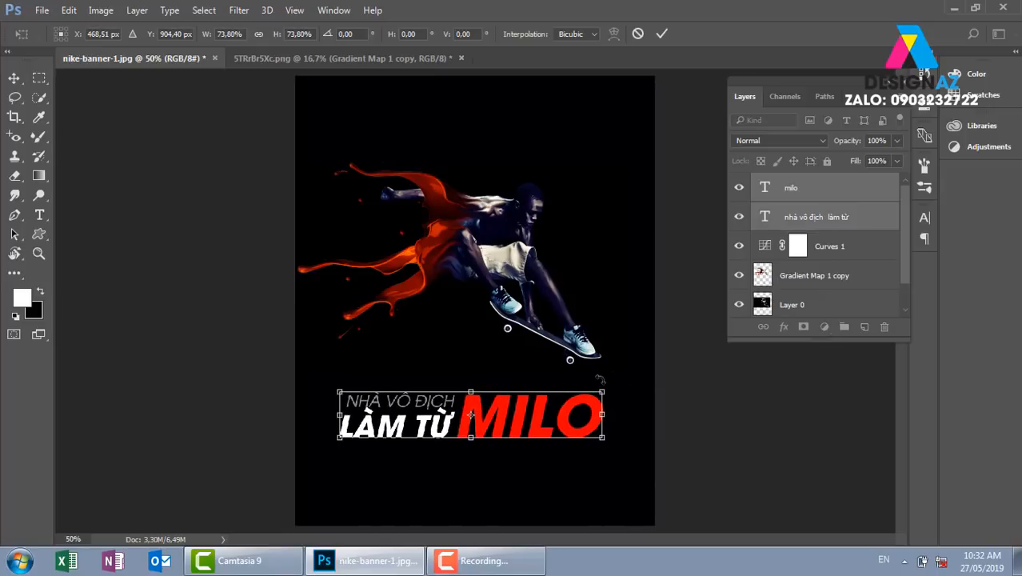
{"action": "key", "text": "Return"}
Nudge the combined headline slightly up toward the skateboard.
{"action": "key", "text": "Up"}
{"action": "key", "text": "Up"}
{"action": "key", "text": "Up"}
{"action": "key", "text": "Up"}
{"action": "key", "text": "Up"}
{"action": "key", "text": "Up"}
{"action": "key", "text": "Up"}
{"action": "key", "text": "Up"}
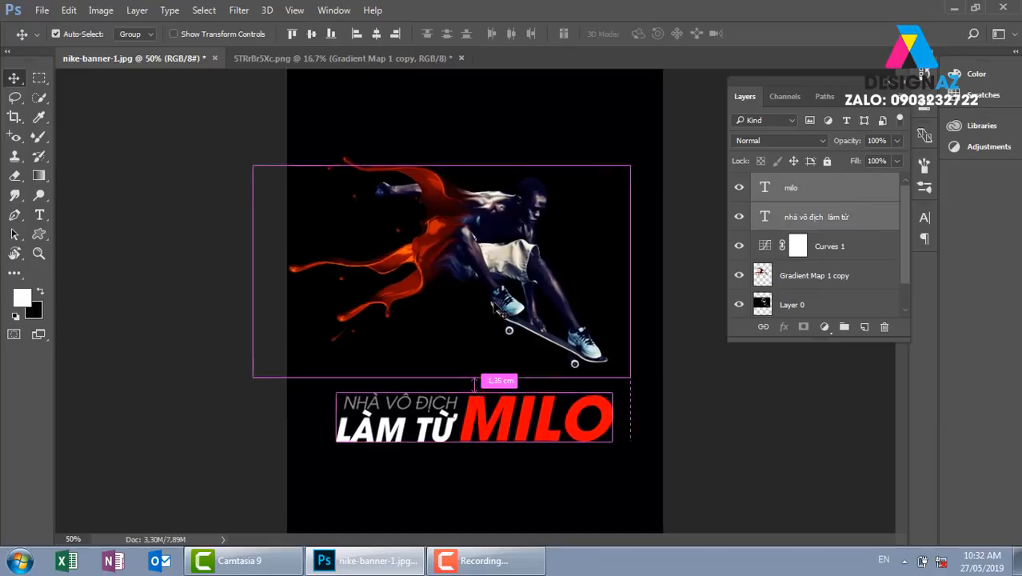
{"action": "key", "text": "ctrl+plus"}
{"action": "left_click_drag", "start_coordinate": [542, 426], "coordinate": [563, 356]}
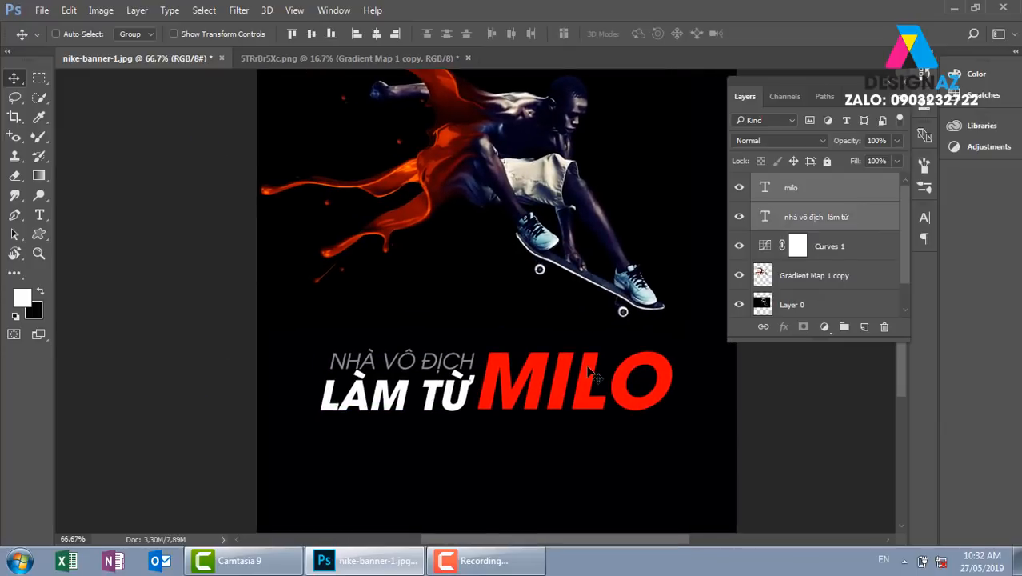
Select only the "MILO" text layer and browse to the Backgroud > texture folder for opening an image.
{"action": "right_click", "coordinate": [583, 364]}
{"action": "left_click", "coordinate": [612, 375]}
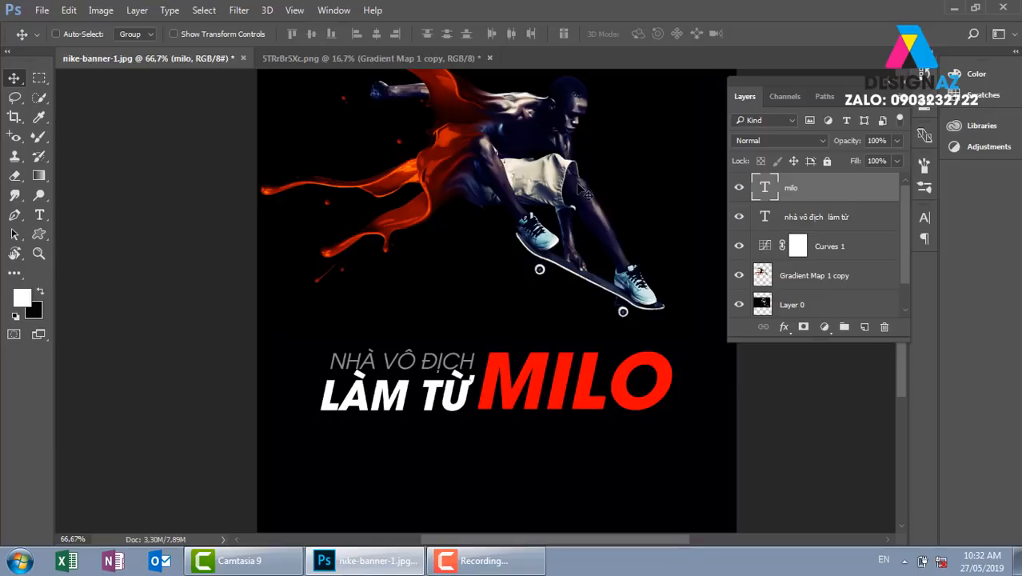
{"action": "key", "text": "ctrl+o"}
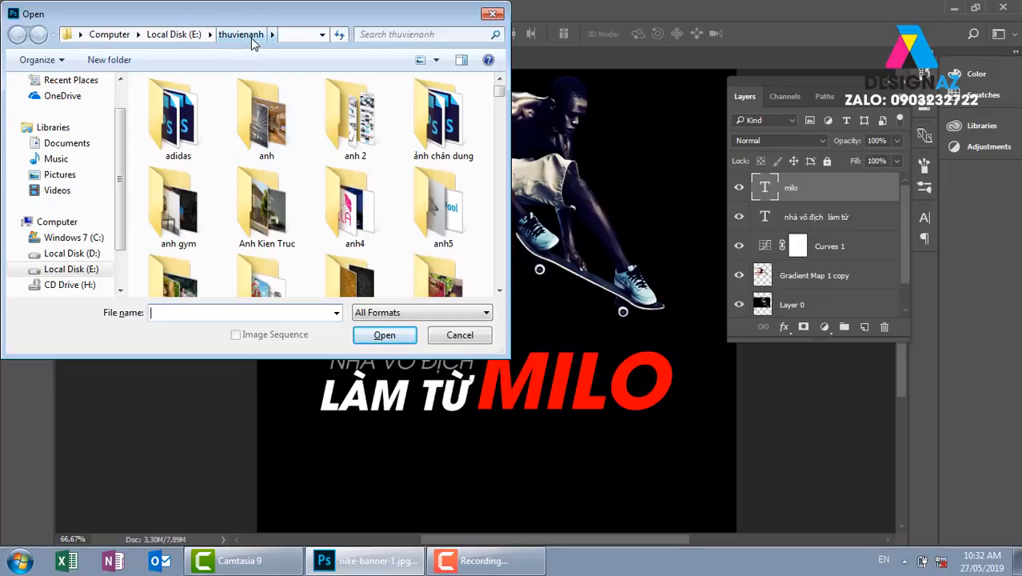
{"action": "double_click", "coordinate": [354, 258]}
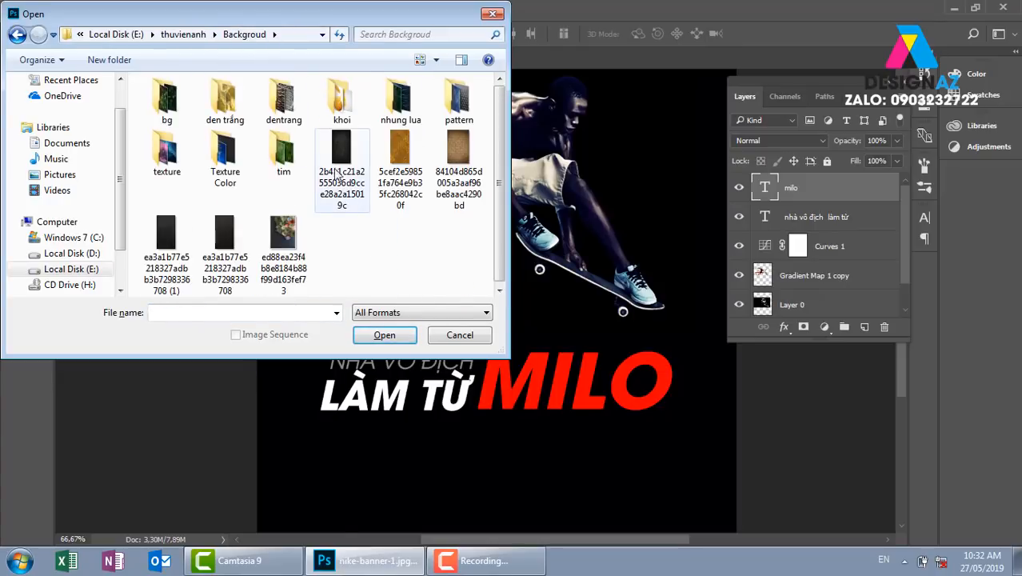
{"action": "double_click", "coordinate": [158, 160]}
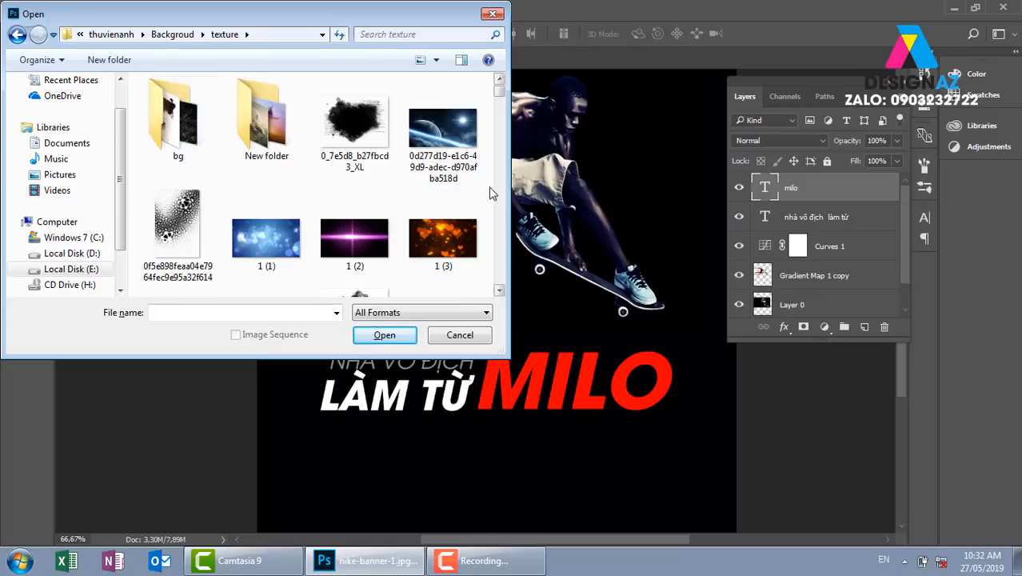
Look through the texture folder's thumbnails to the end for a suitable texture for the "MILO" text.
{"action": "left_click", "coordinate": [500, 291]}
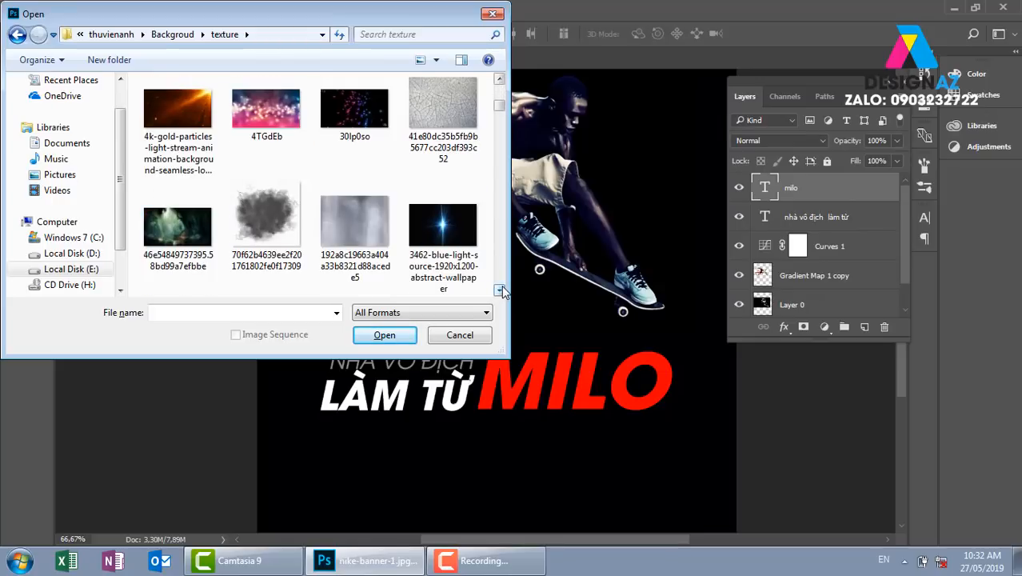
{"action": "left_click", "coordinate": [500, 290]}
{"action": "left_click", "coordinate": [500, 290]}
{"action": "left_click", "coordinate": [500, 290]}
{"action": "left_click", "coordinate": [500, 290]}
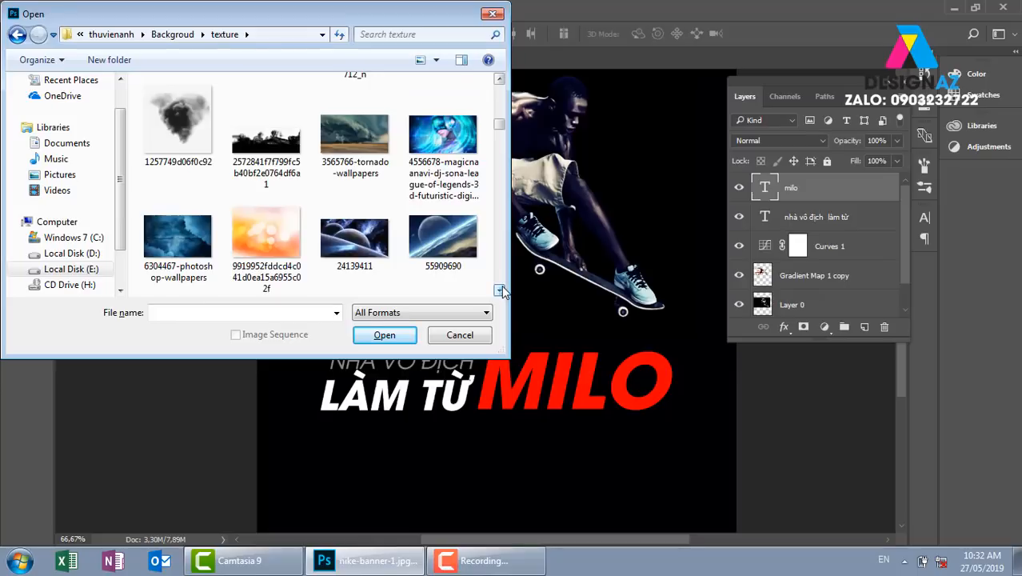
{"action": "left_click", "coordinate": [500, 290]}
{"action": "left_click", "coordinate": [500, 291]}
{"action": "left_click", "coordinate": [499, 291]}
{"action": "left_click", "coordinate": [500, 291]}
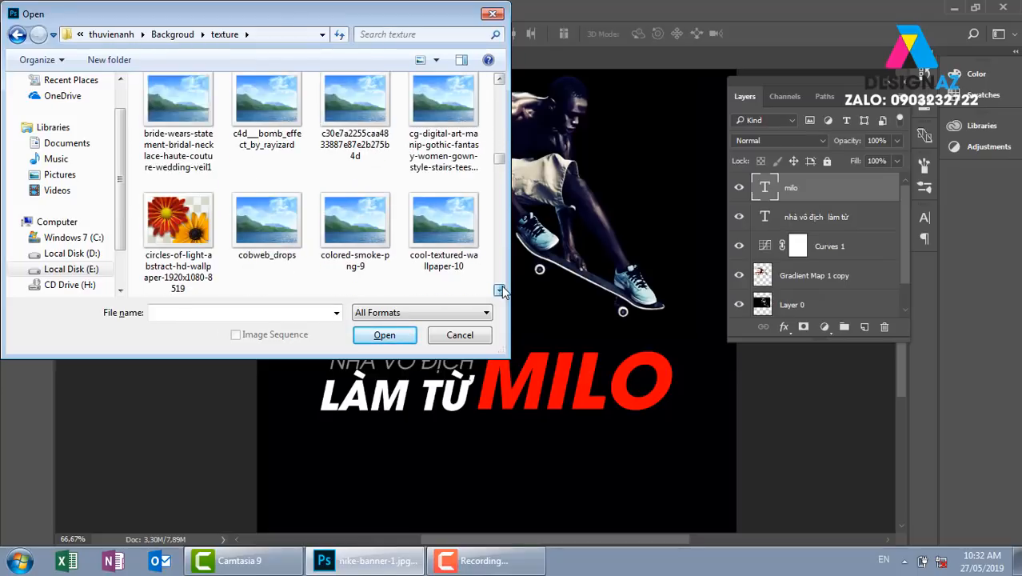
{"action": "left_click", "coordinate": [500, 290]}
{"action": "left_click", "coordinate": [500, 290]}
{"action": "left_click", "coordinate": [500, 290]}
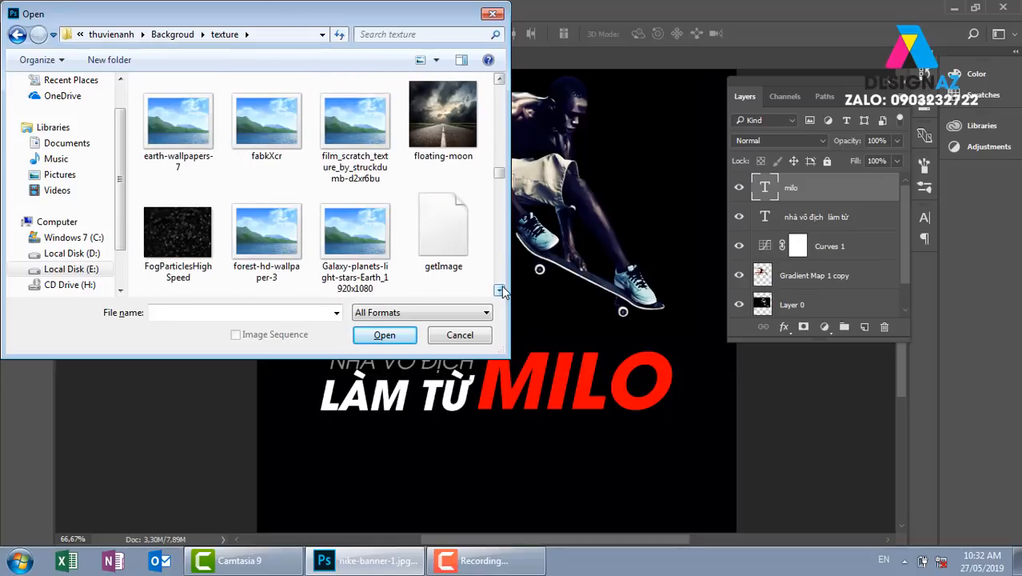
{"action": "left_click", "coordinate": [499, 290]}
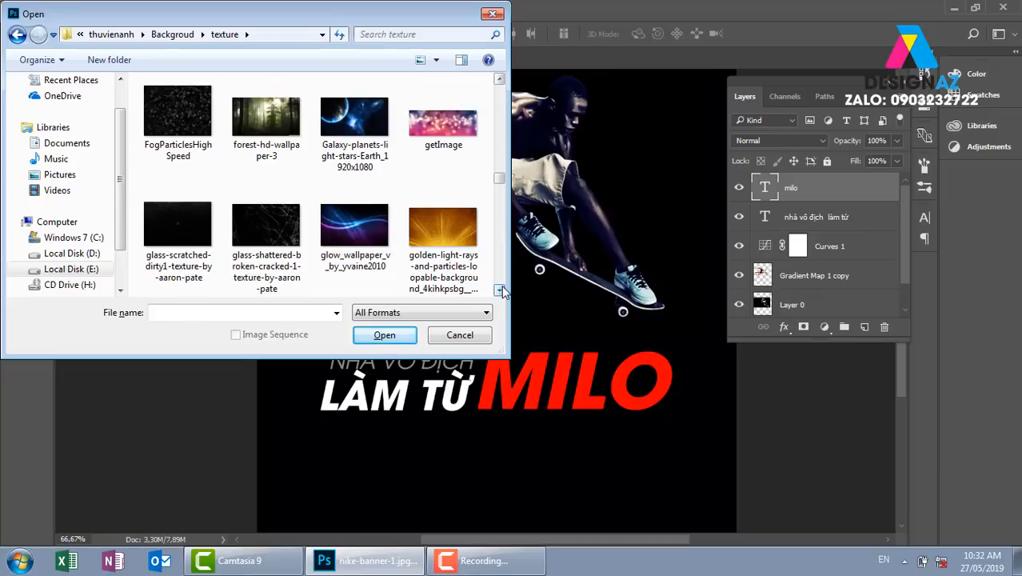
{"action": "left_click", "coordinate": [500, 291]}
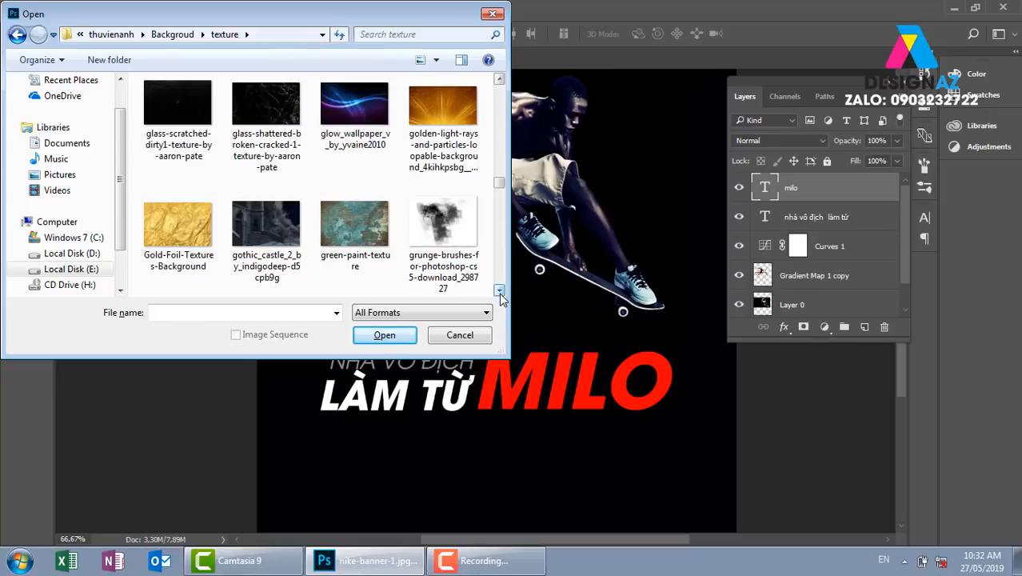
{"action": "left_click", "coordinate": [500, 291]}
{"action": "left_click", "coordinate": [500, 291]}
{"action": "left_click", "coordinate": [500, 291]}
{"action": "left_click", "coordinate": [500, 291]}
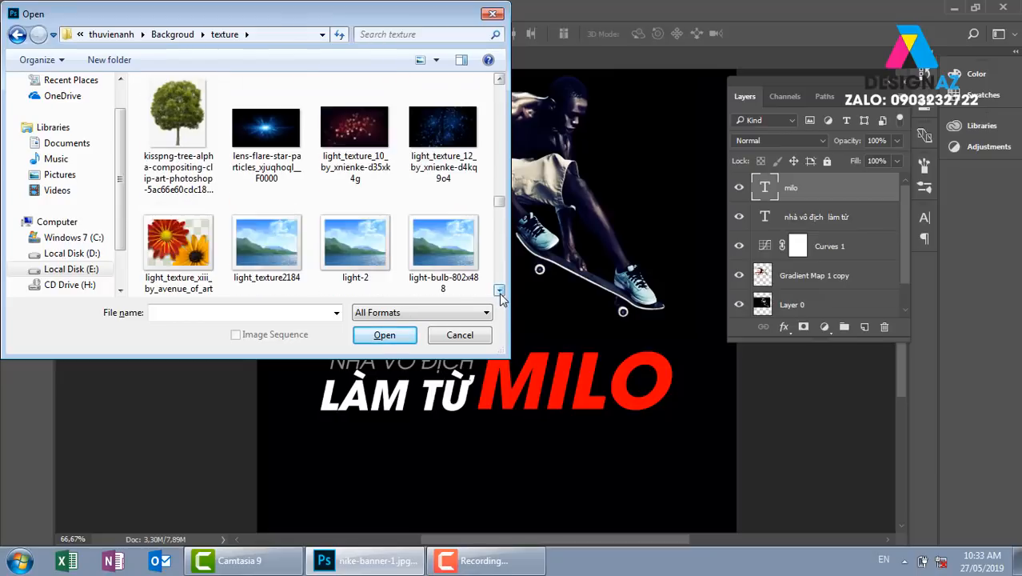
{"action": "left_click", "coordinate": [499, 291]}
{"action": "scroll", "coordinate": [500, 293], "scroll_direction": "down", "scroll_amount": 2}
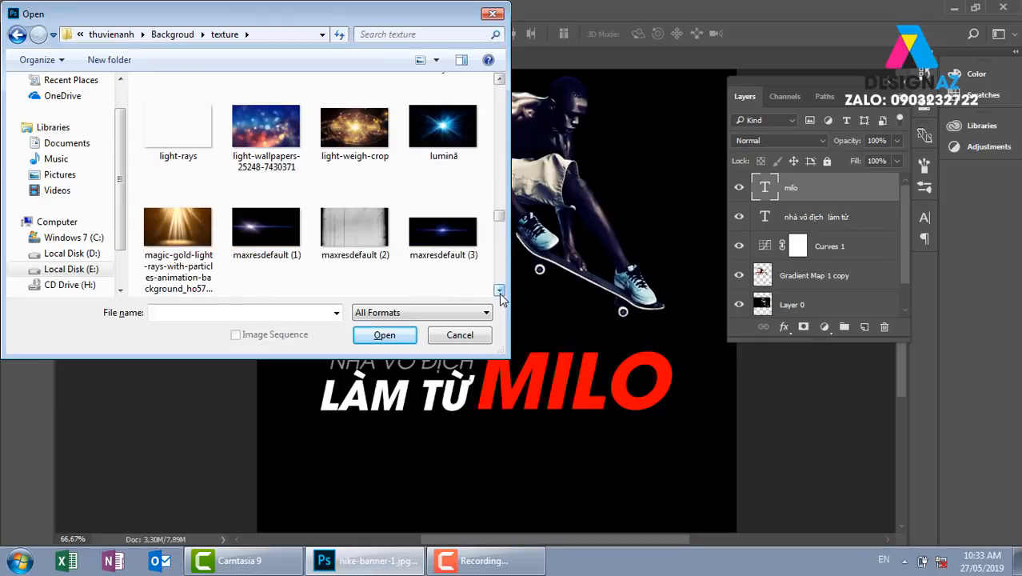
{"action": "scroll", "coordinate": [500, 292], "scroll_direction": "down", "scroll_amount": 1}
{"action": "scroll", "coordinate": [500, 293], "scroll_direction": "down", "scroll_amount": 1}
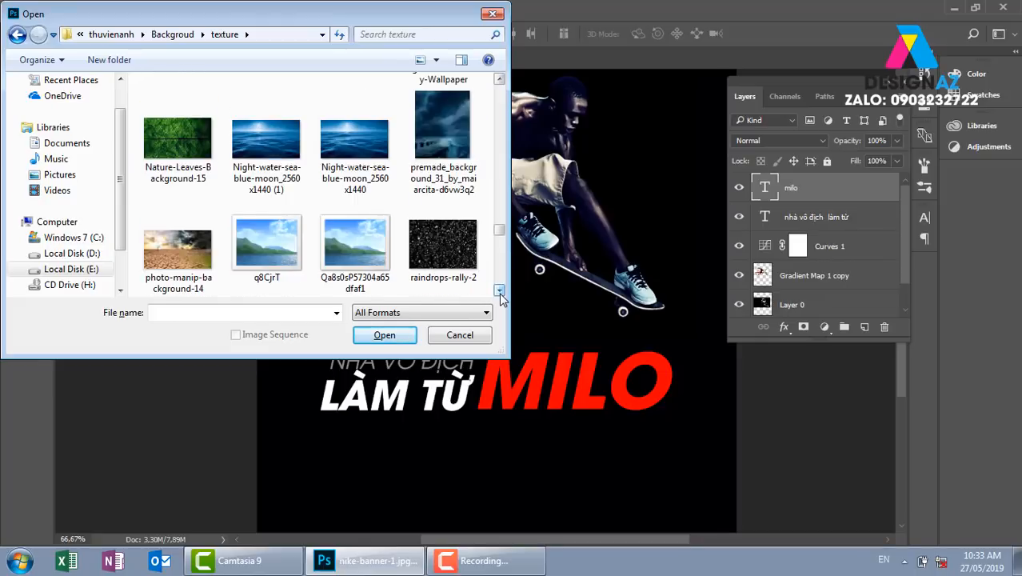
{"action": "scroll", "coordinate": [499, 293], "scroll_direction": "down", "scroll_amount": 2}
{"action": "scroll", "coordinate": [500, 293], "scroll_direction": "down", "scroll_amount": 4}
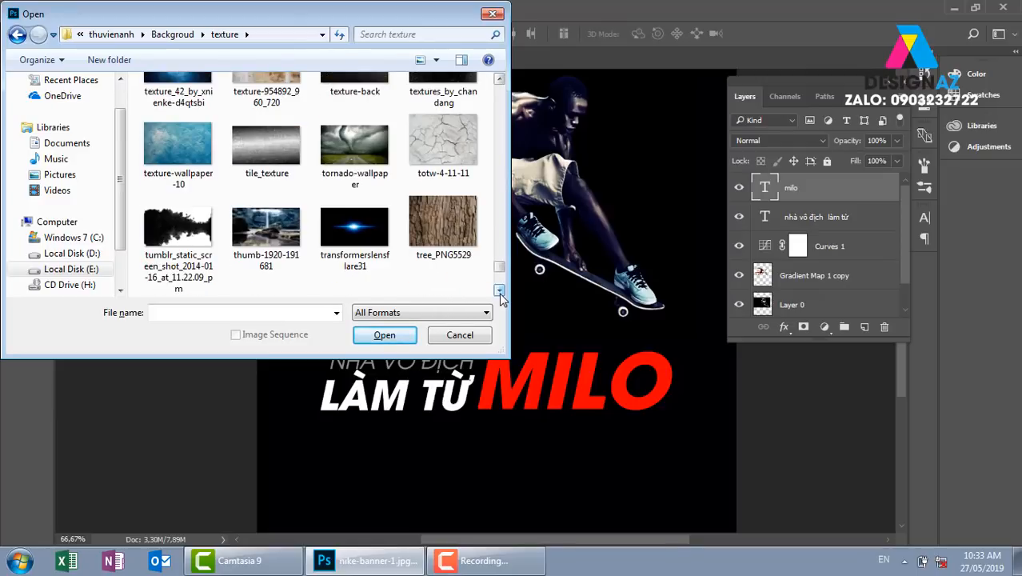
{"action": "scroll", "coordinate": [500, 292], "scroll_direction": "down", "scroll_amount": 1}
{"action": "left_click", "coordinate": [501, 80]}
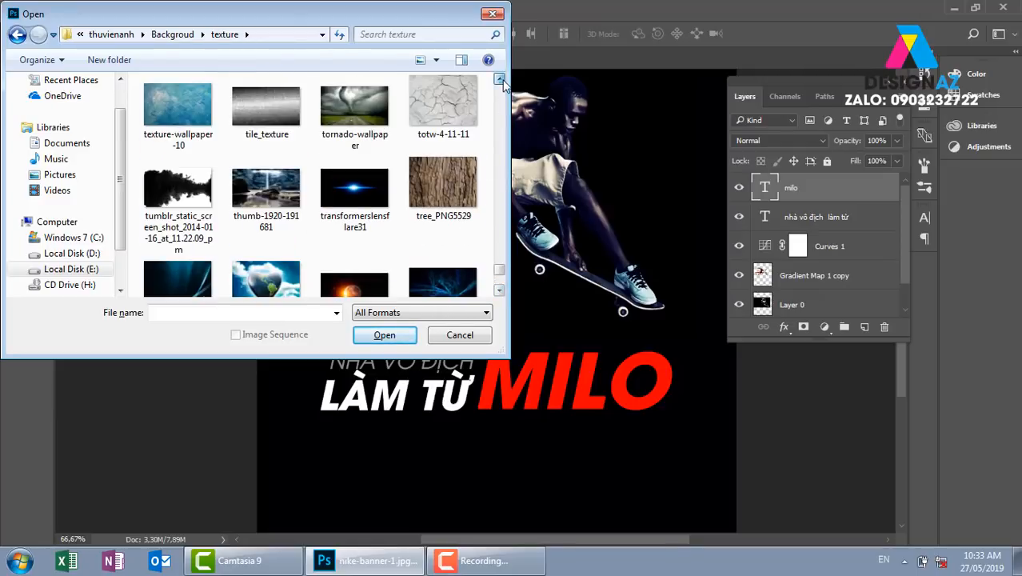
{"action": "left_click", "coordinate": [502, 292]}
{"action": "left_click", "coordinate": [501, 291]}
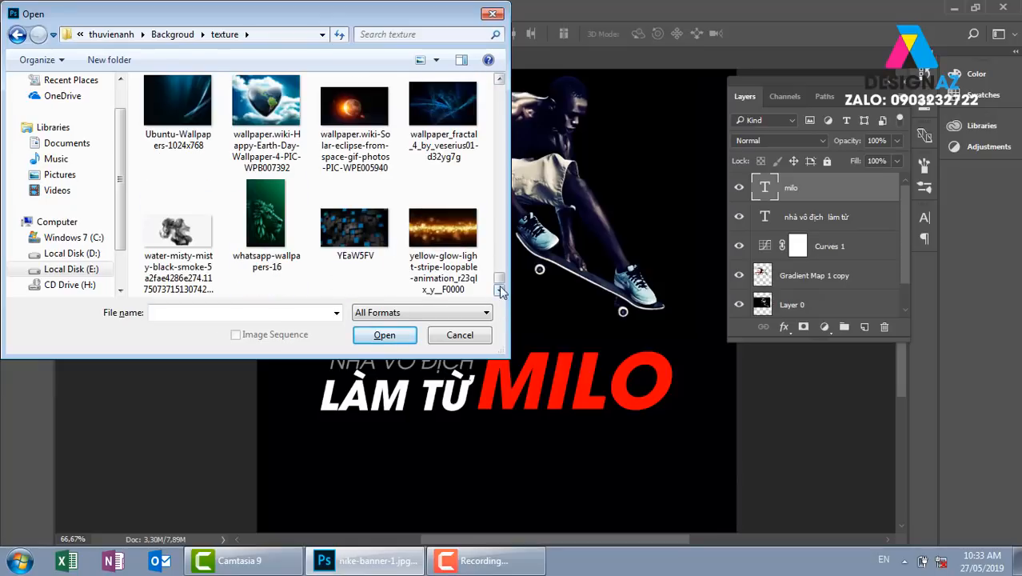
Go back through the texture folder from its beginning and open cracked-concrete-texture-3.
{"action": "left_click_drag", "start_coordinate": [501, 277], "coordinate": [500, 94]}
{"action": "left_click", "coordinate": [500, 292]}
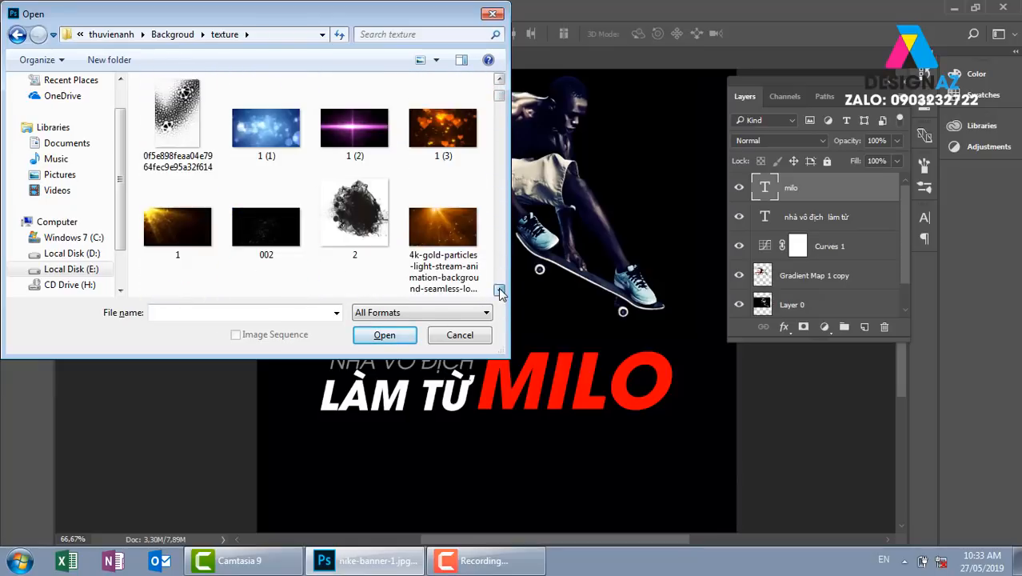
{"action": "left_click", "coordinate": [499, 292]}
{"action": "left_click", "coordinate": [500, 293]}
{"action": "left_click", "coordinate": [500, 292]}
{"action": "left_click", "coordinate": [500, 293]}
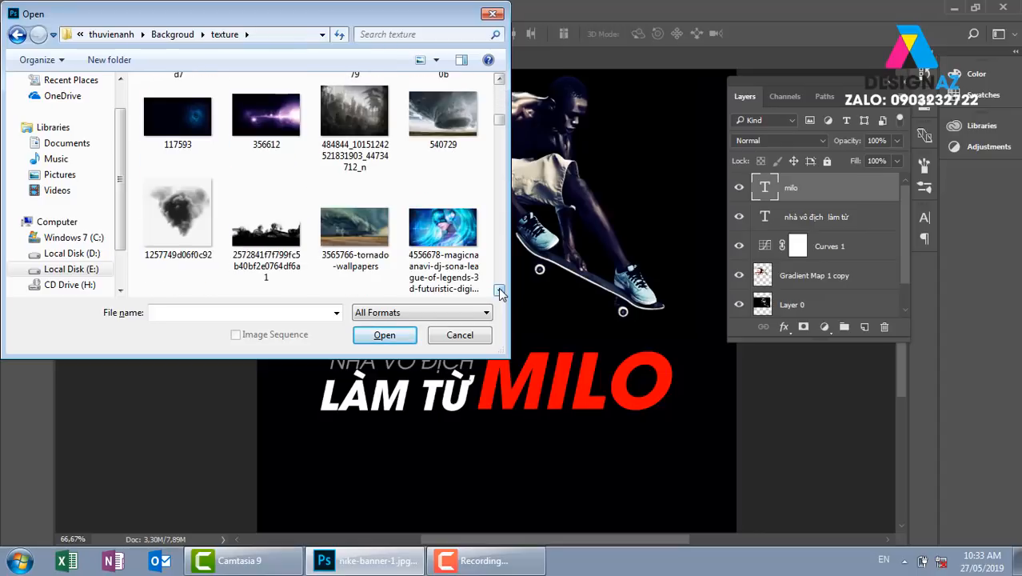
{"action": "left_click", "coordinate": [500, 292]}
{"action": "left_click", "coordinate": [500, 292]}
{"action": "left_click", "coordinate": [500, 293]}
{"action": "left_click", "coordinate": [500, 292]}
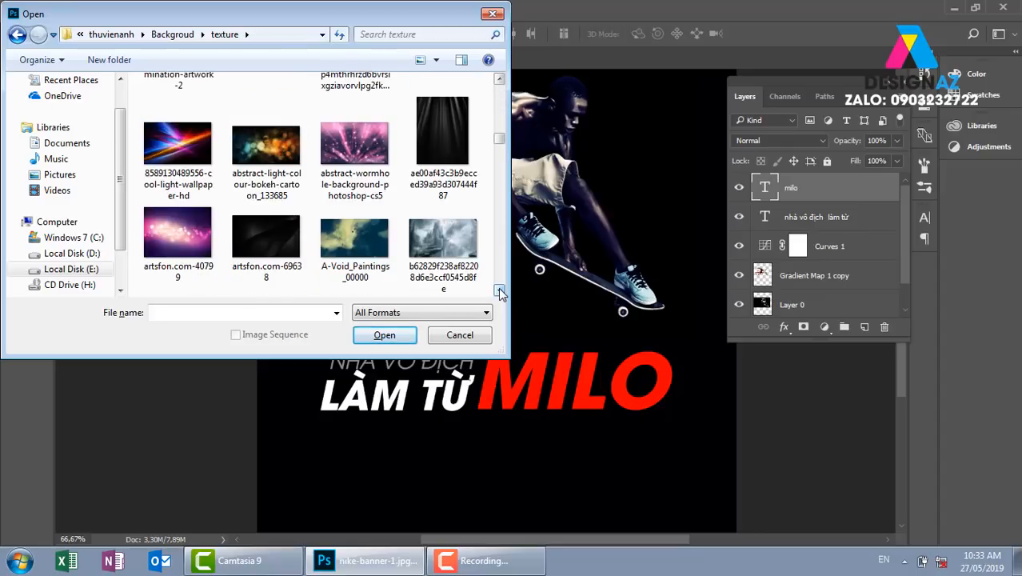
{"action": "left_click", "coordinate": [500, 292]}
{"action": "left_click", "coordinate": [499, 293]}
{"action": "left_click", "coordinate": [500, 293]}
{"action": "left_click", "coordinate": [500, 292]}
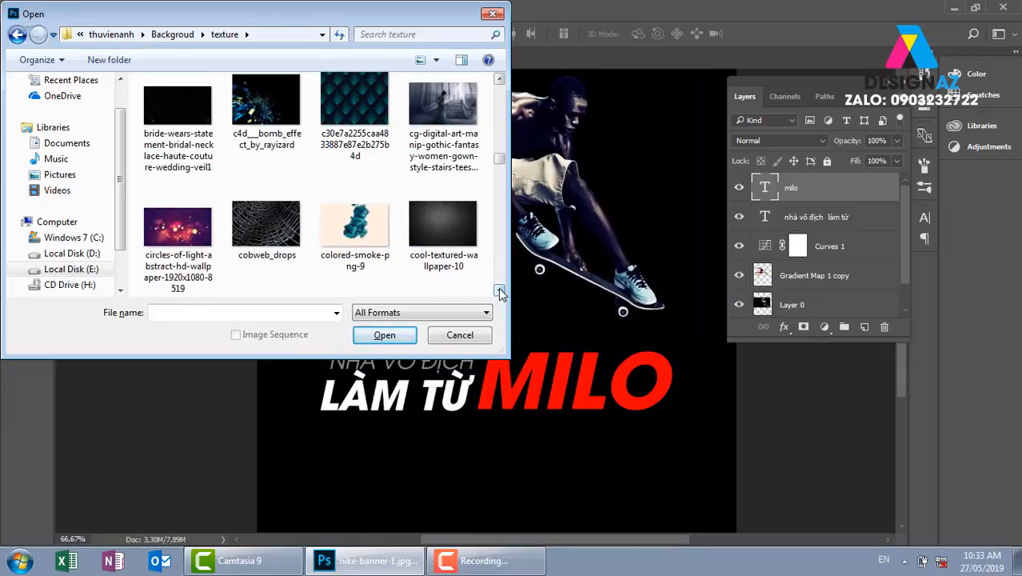
{"action": "left_click", "coordinate": [500, 293]}
{"action": "left_click", "coordinate": [178, 227]}
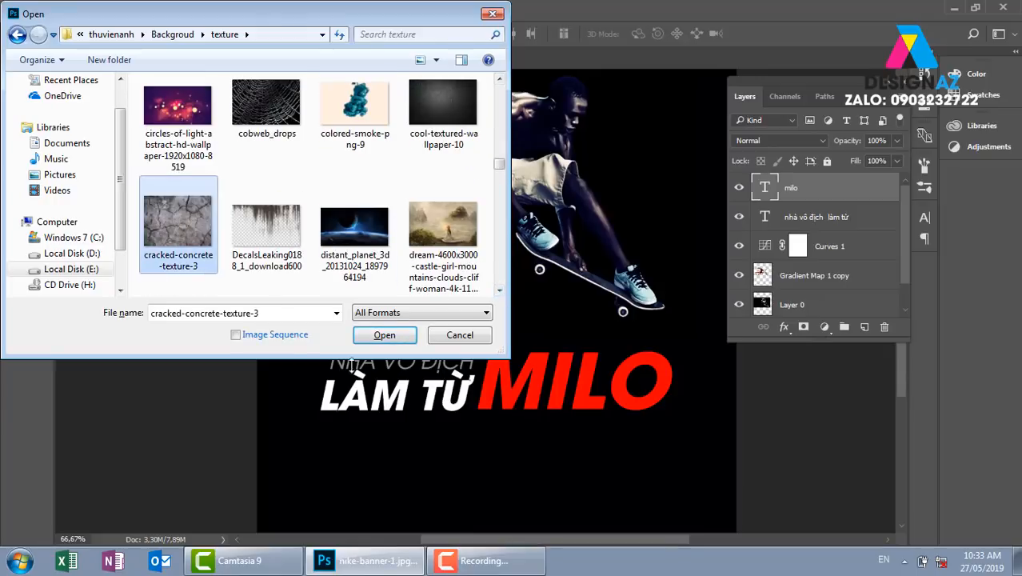
{"action": "left_click", "coordinate": [392, 335]}
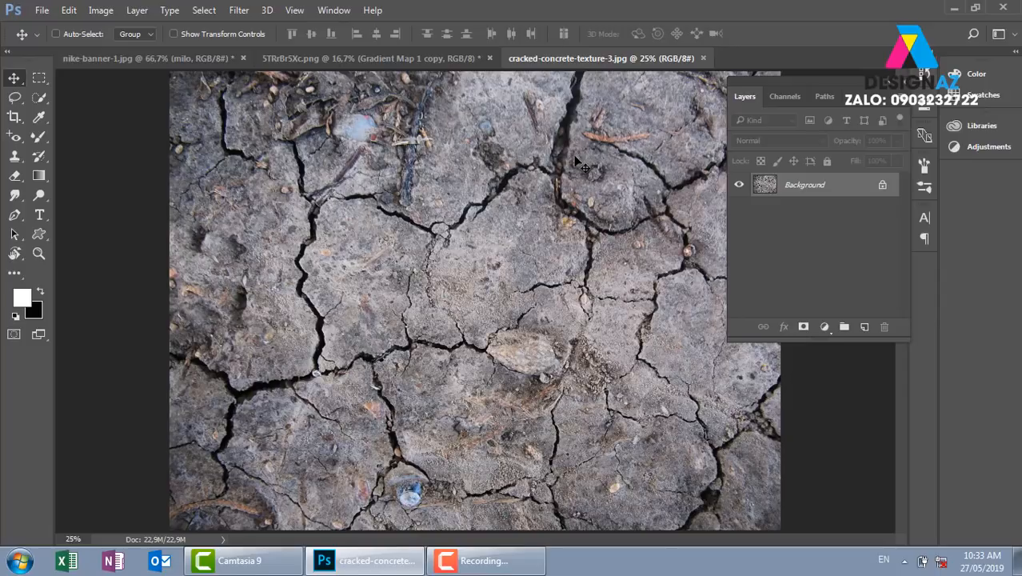
Copy the entire cracked-concrete-texture-3 image, close its document and paste the copy above the "milo" layer in the poster.
{"action": "key", "text": "ctrl+a"}
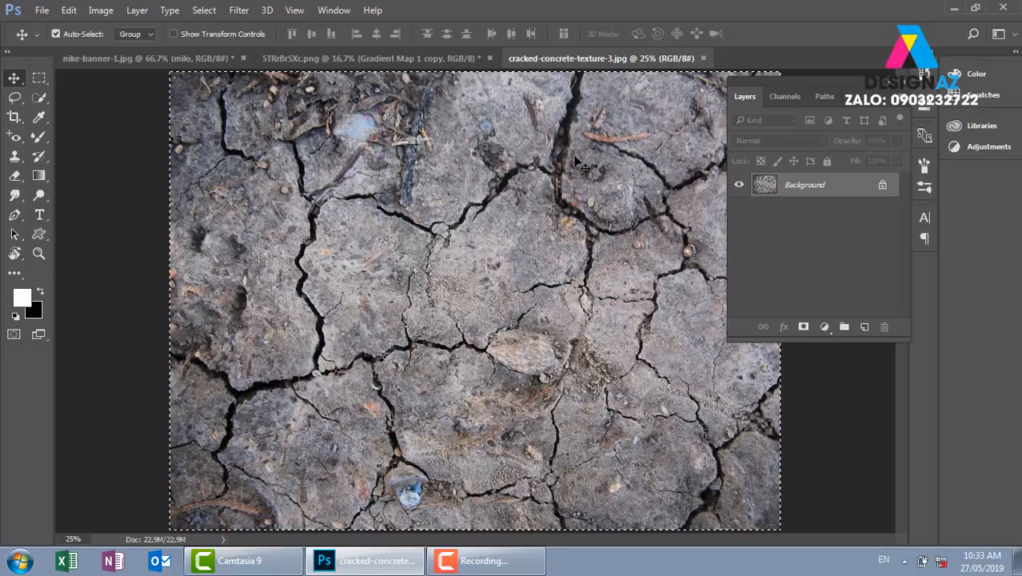
{"action": "key", "text": "ctrl+w"}
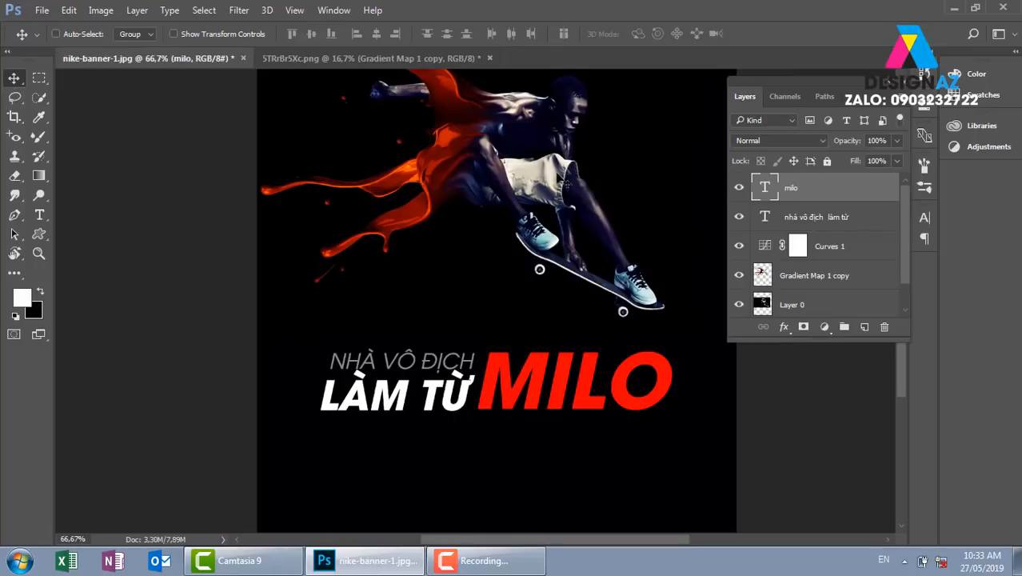
{"action": "right_click", "coordinate": [562, 383]}
{"action": "left_click", "coordinate": [603, 394]}
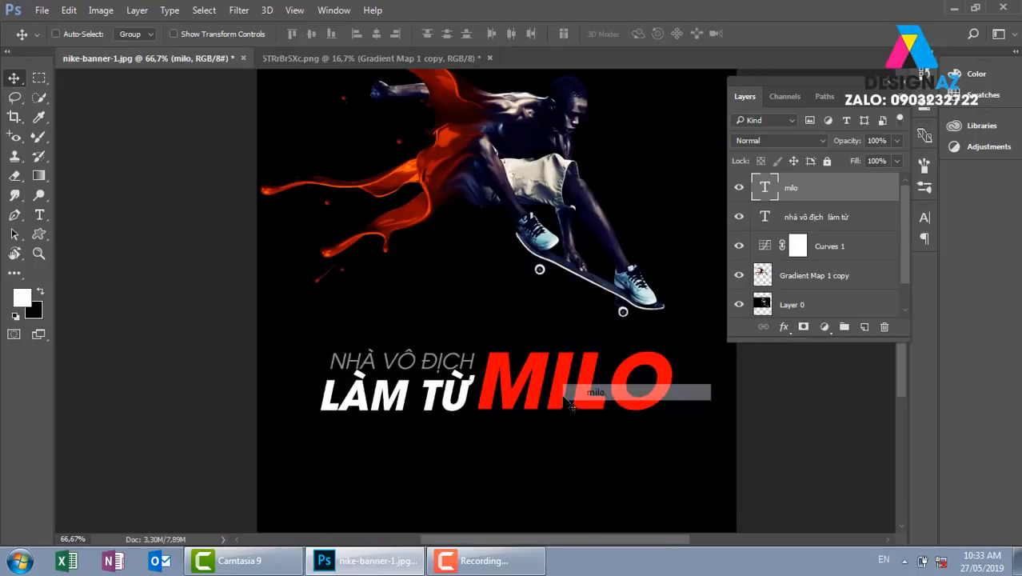
{"action": "key", "text": "ctrl+v"}
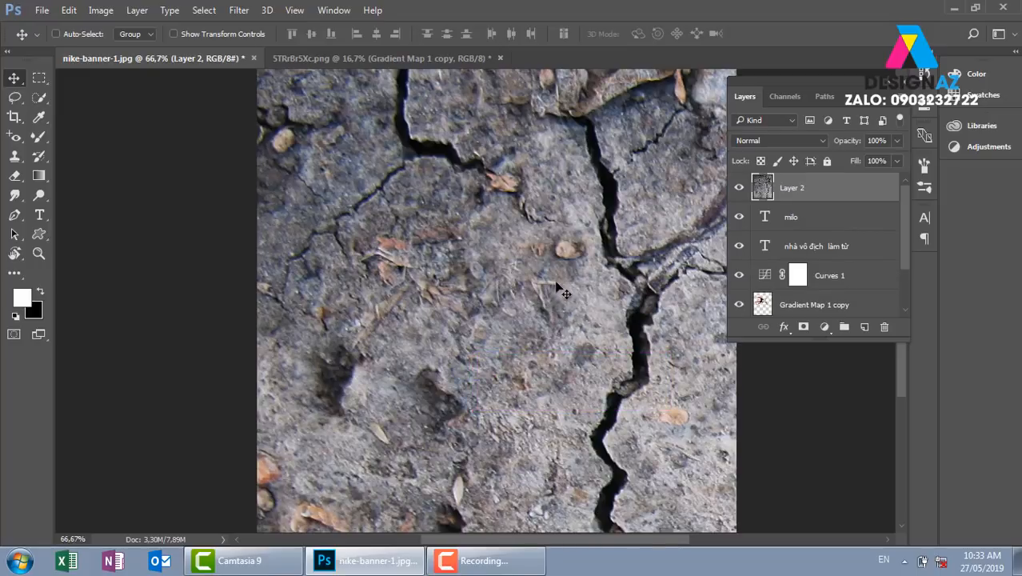
Scale the pasted concrete texture down to about 19% in the poster's lower right area, covering "MILO".
{"action": "key", "text": "ctrl+minus"}
{"action": "key", "text": "ctrl+minus"}
{"action": "key", "text": "ctrl+minus"}
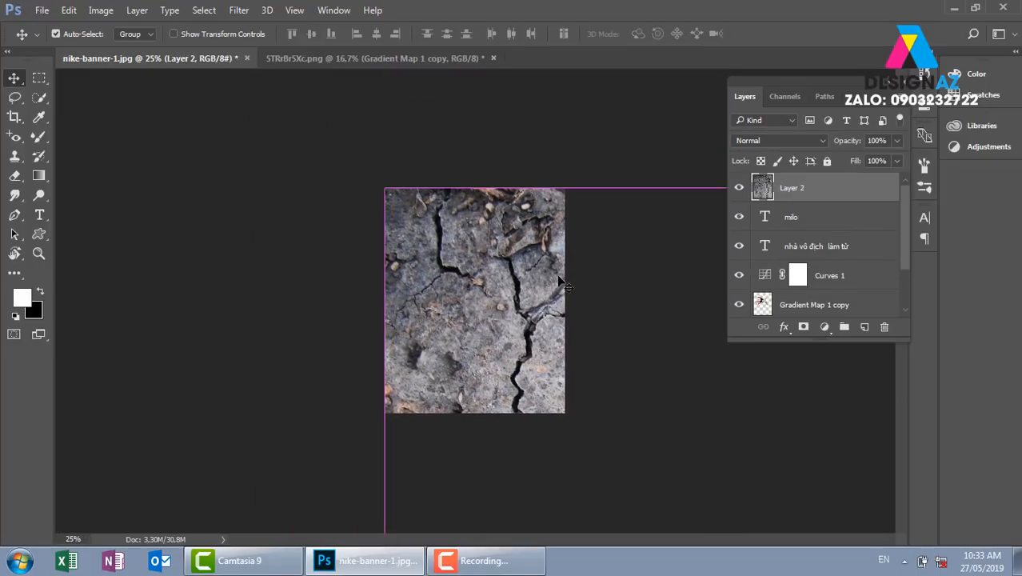
{"action": "key", "text": "ctrl+t"}
{"action": "left_click_drag", "start_coordinate": [385, 188], "coordinate": [633, 374]}
{"action": "left_click_drag", "start_coordinate": [728, 407], "coordinate": [547, 349]}
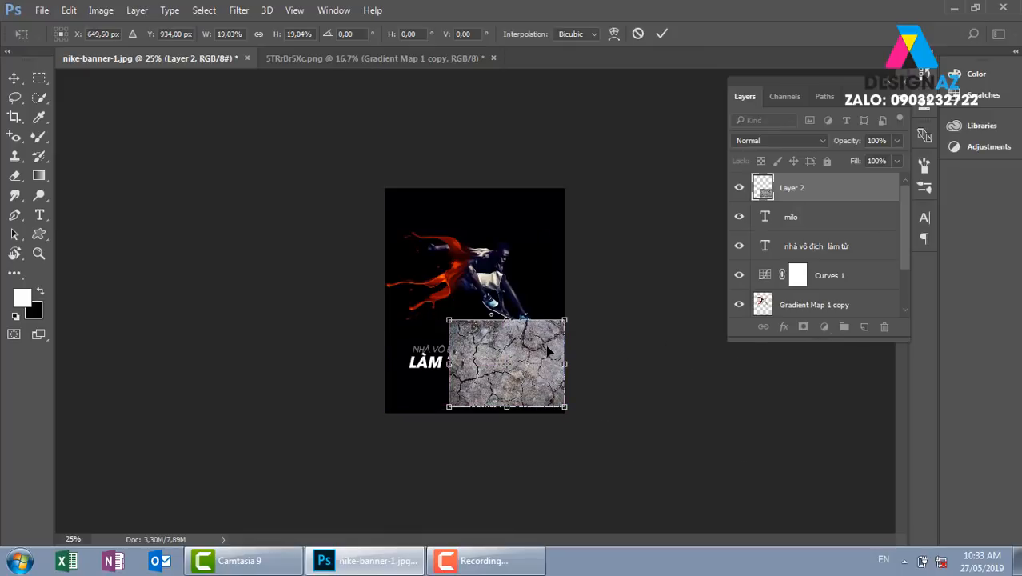
{"action": "key", "text": "ctrl+plus"}
{"action": "key", "text": "ctrl+plus"}
{"action": "key", "text": "ctrl+plus"}
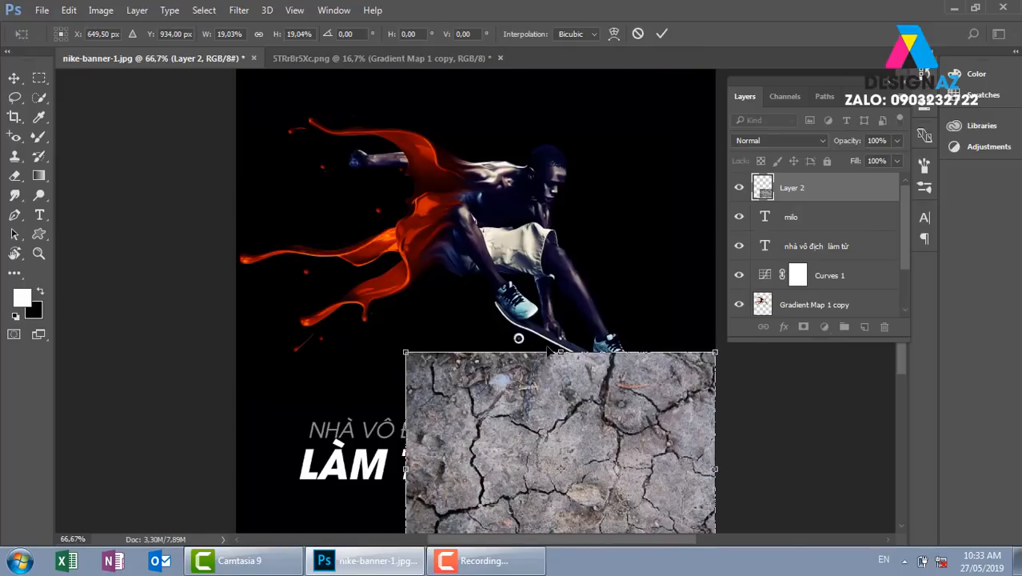
{"action": "key", "text": "Return"}
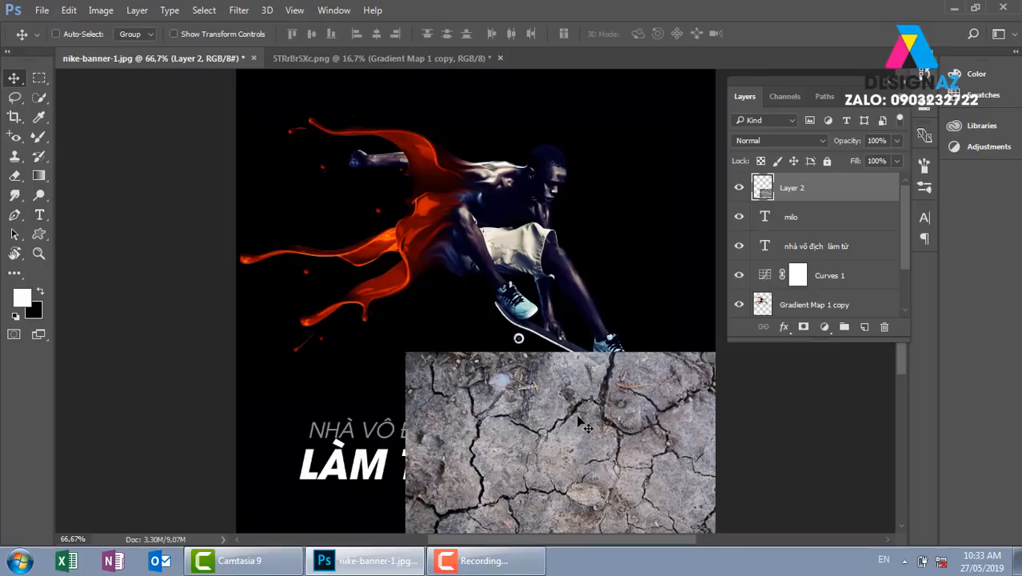
Reduce the concrete texture layer to 50% opacity and reposition the texture over "MILO".
{"action": "key", "text": "5"}
{"action": "key", "text": "ctrl+plus"}
{"action": "left_click_drag", "start_coordinate": [508, 380], "coordinate": [385, 151]}
Scale the concrete texture to about 66% and rotate it about 19.4° clockwise so it still covers the whole word "MILO".
{"action": "key", "text": "ctrl+t"}
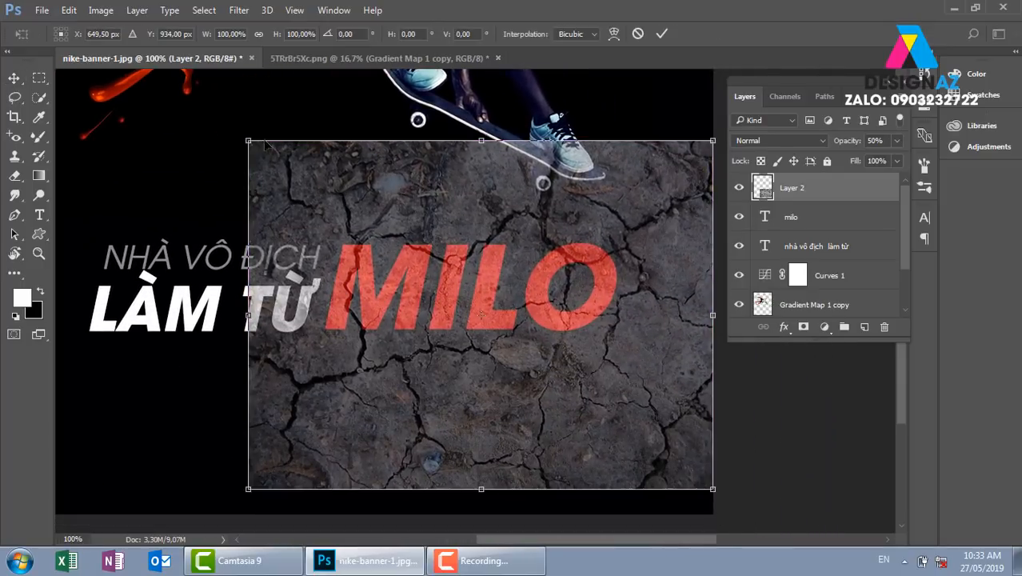
{"action": "left_click_drag", "start_coordinate": [248, 140], "coordinate": [326, 200]}
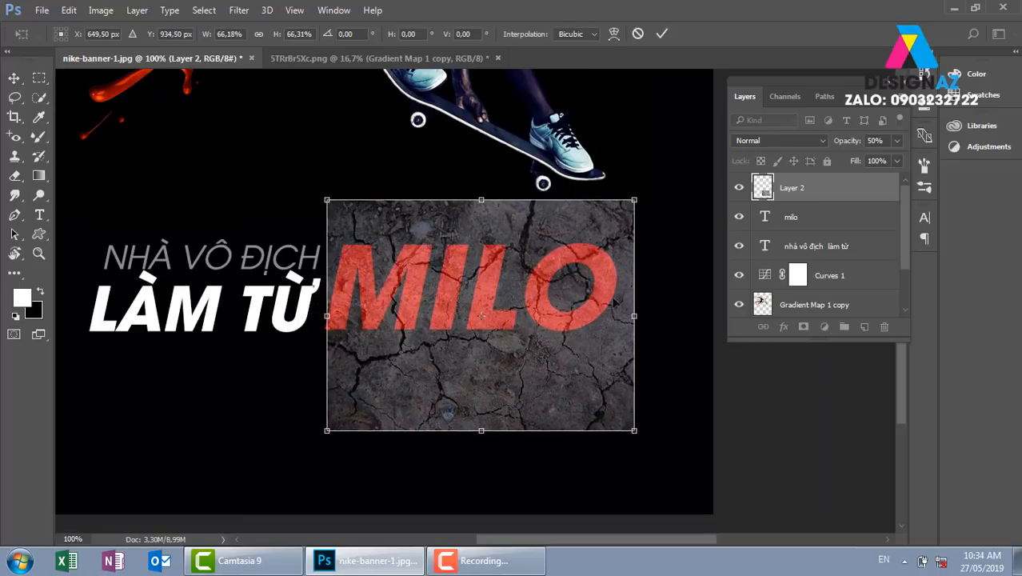
{"action": "left_click_drag", "start_coordinate": [618, 248], "coordinate": [616, 221]}
{"action": "left_click_drag", "start_coordinate": [641, 167], "coordinate": [637, 267]}
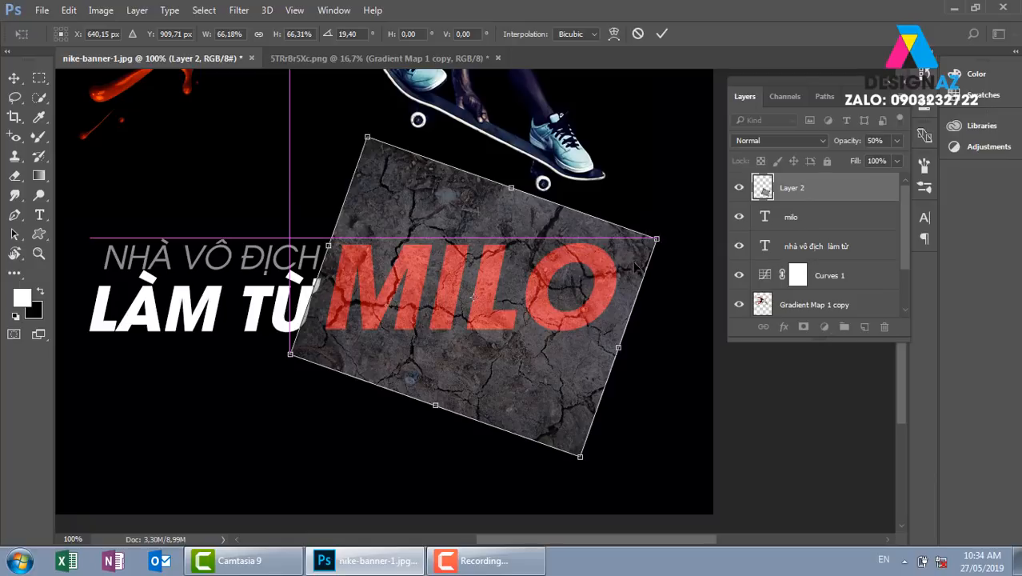
{"action": "key", "text": "Return"}
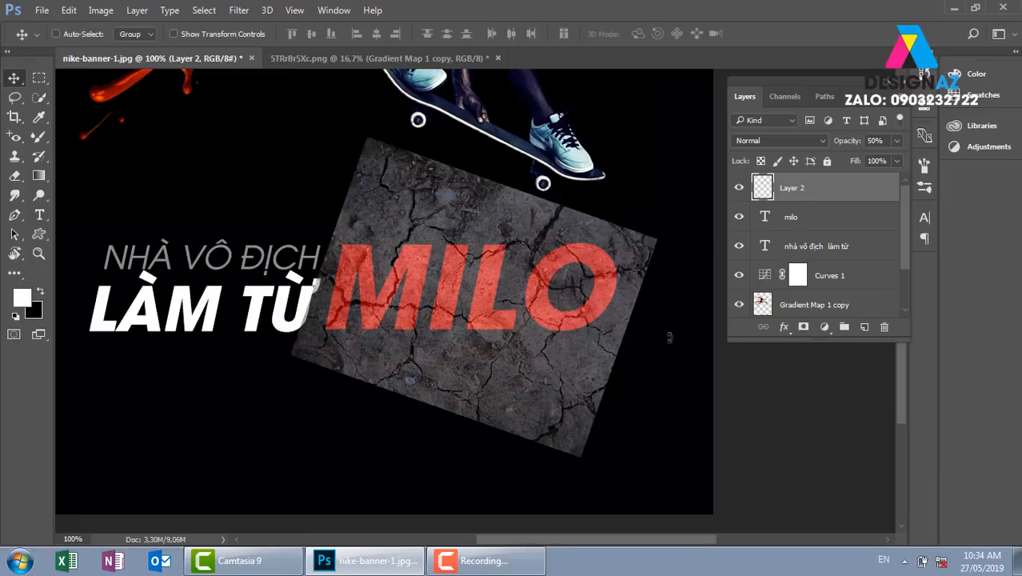
Restore the texture layer to 100% opacity and select its dark cracks with Color Range, sampling a black crack at fuzziness 195.
{"action": "left_click", "coordinate": [897, 140]}
{"action": "left_click_drag", "start_coordinate": [899, 154], "coordinate": [917, 163]}
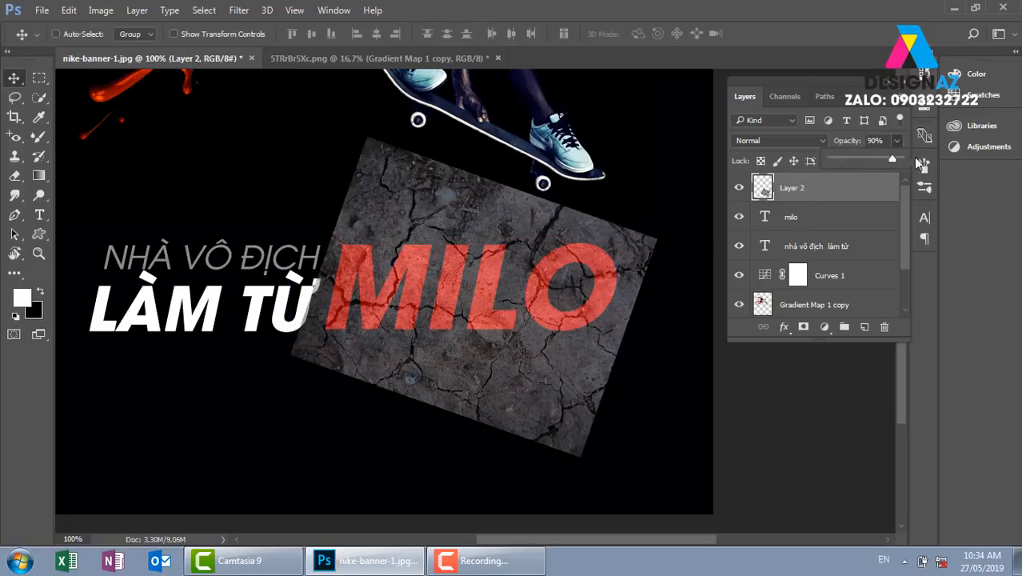
{"action": "left_click", "coordinate": [205, 11]}
{"action": "left_click", "coordinate": [205, 11]}
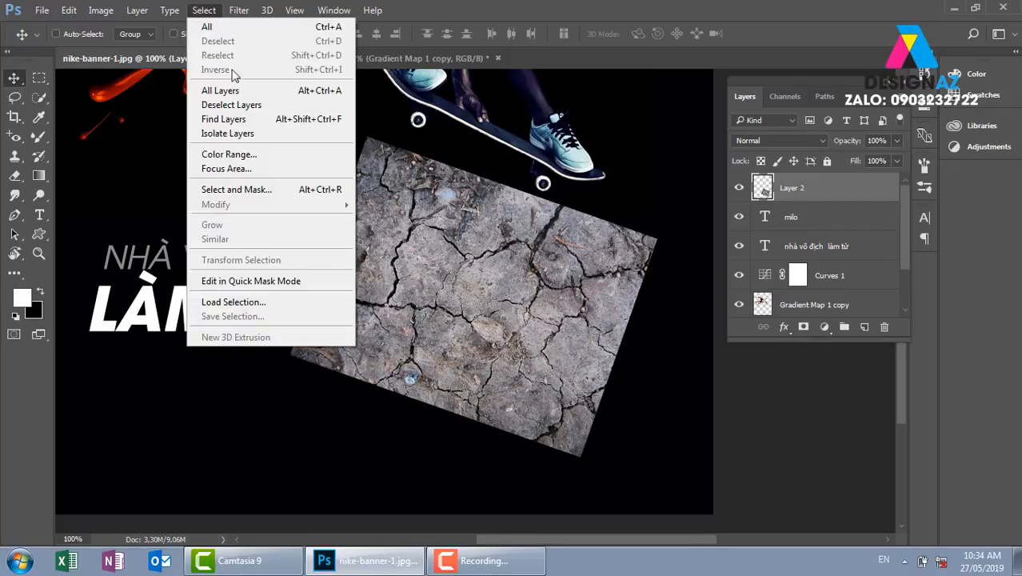
{"action": "left_click", "coordinate": [242, 157]}
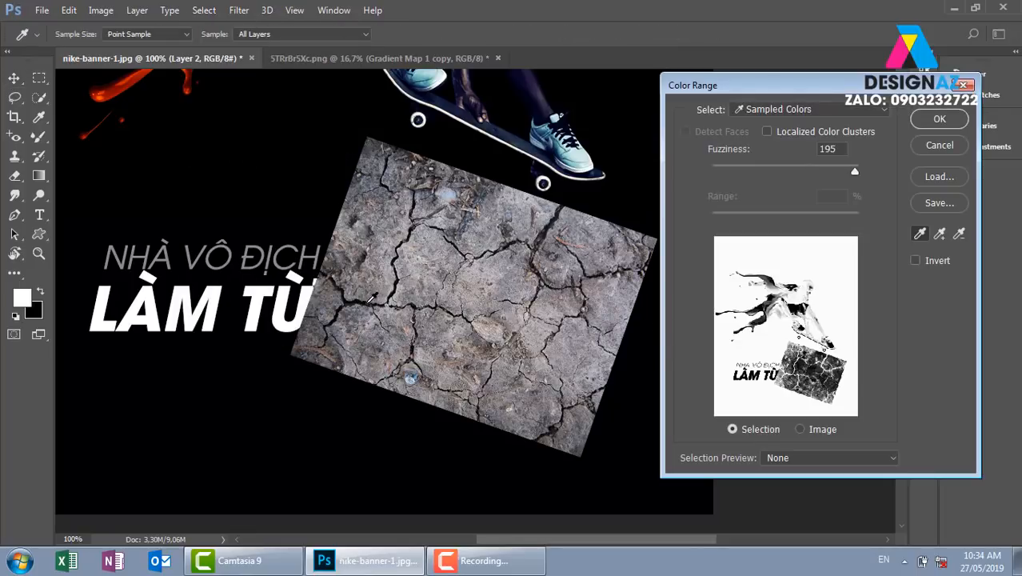
{"action": "left_click", "coordinate": [369, 301]}
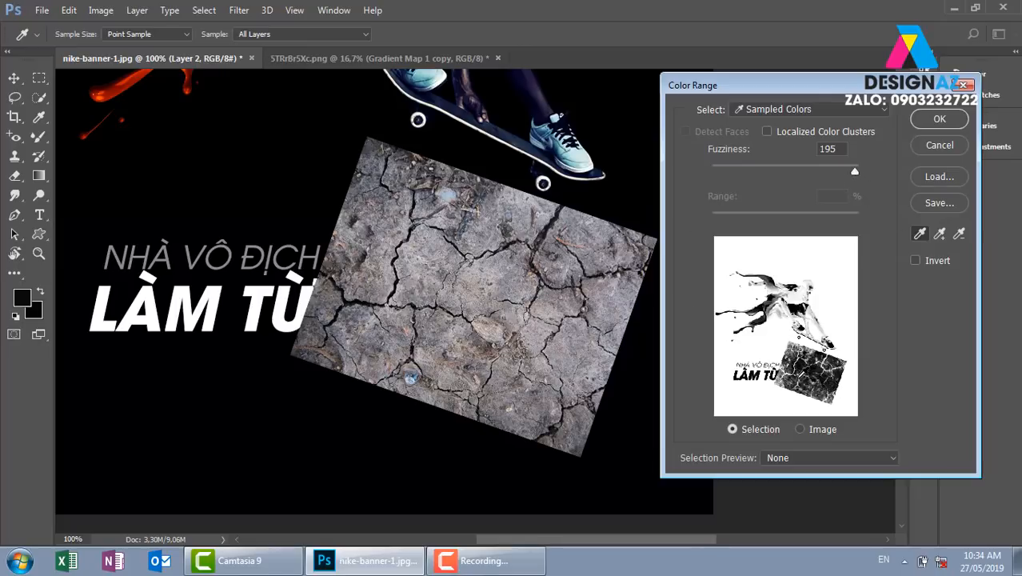
{"action": "left_click", "coordinate": [920, 126]}
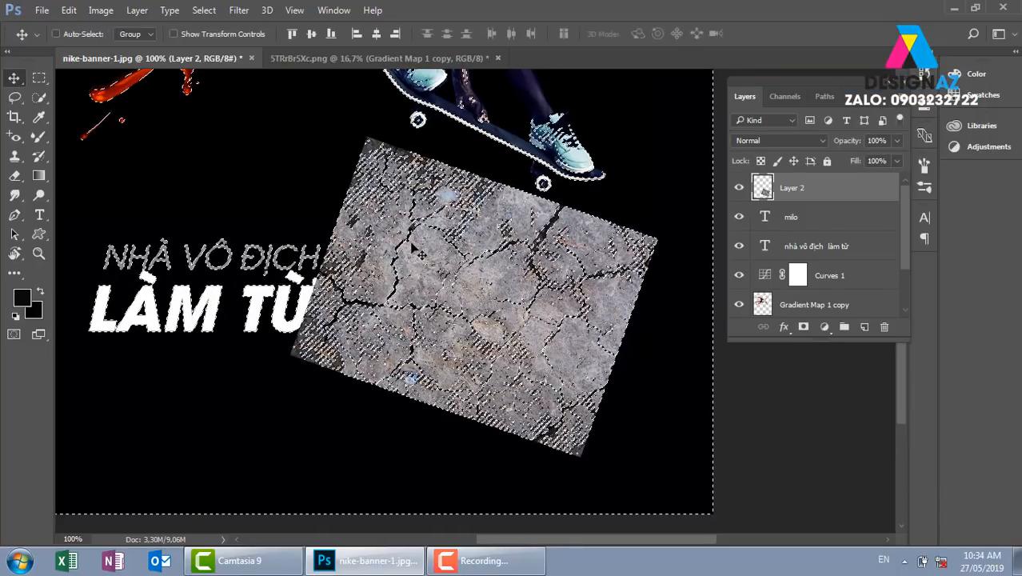
Hide the texture layer, mask the "milo" text layer with the crack selection and invert that mask.
{"action": "left_click", "coordinate": [738, 189]}
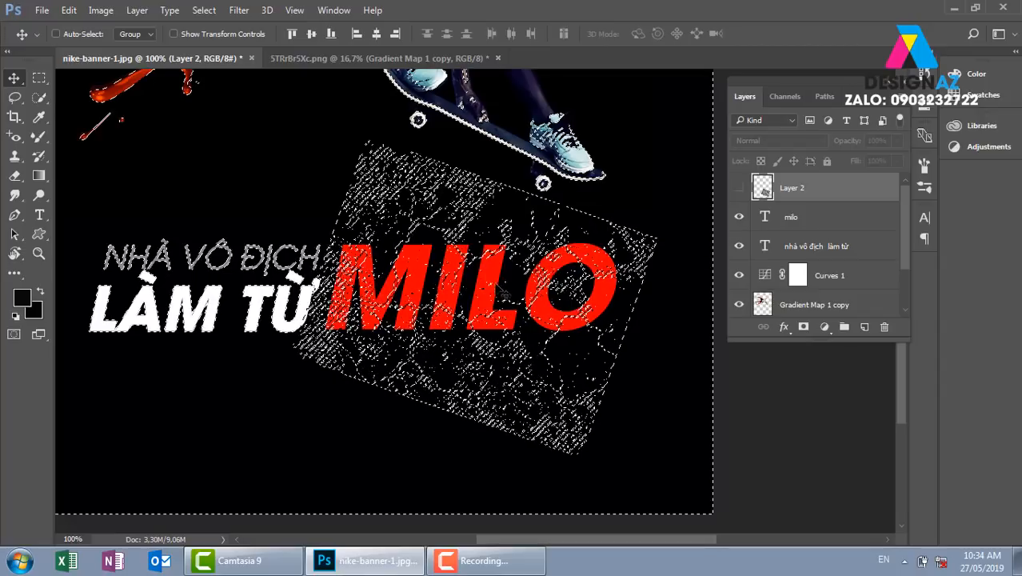
{"action": "left_click", "coordinate": [847, 219]}
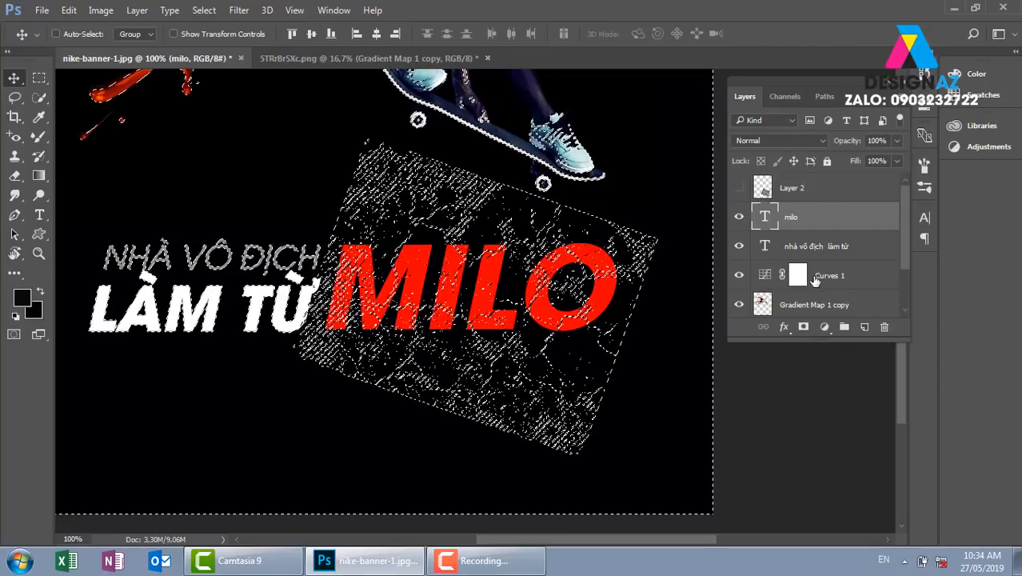
{"action": "left_click", "coordinate": [802, 328]}
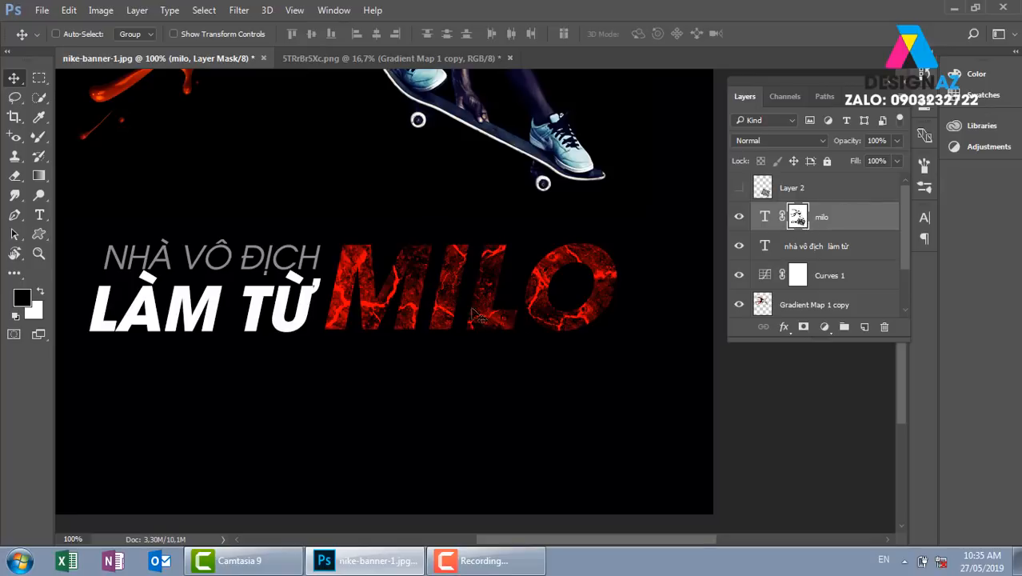
{"action": "key", "text": "ctrl+i"}
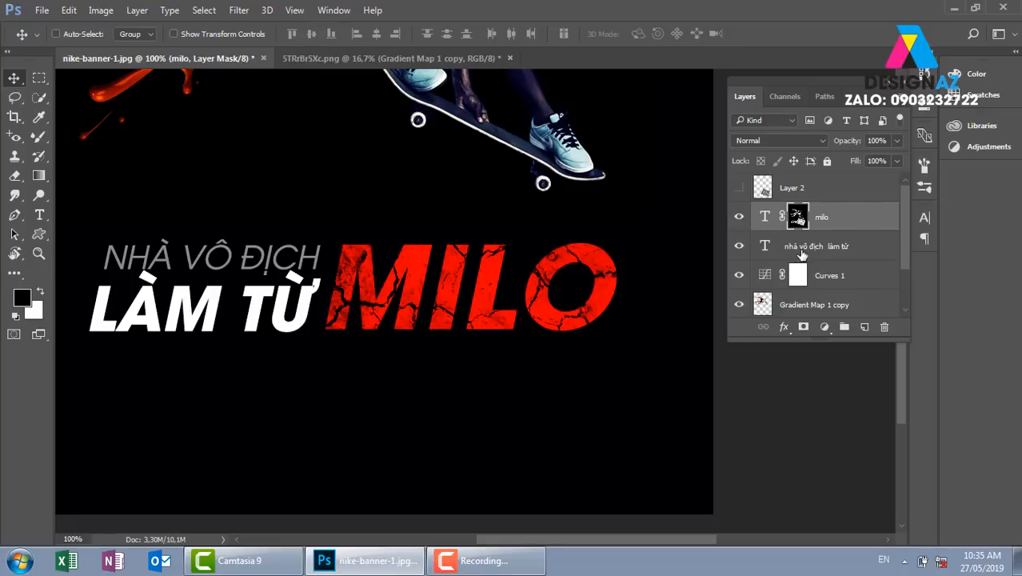
Delete the hidden concrete texture layer.
{"action": "left_click", "coordinate": [830, 190]}
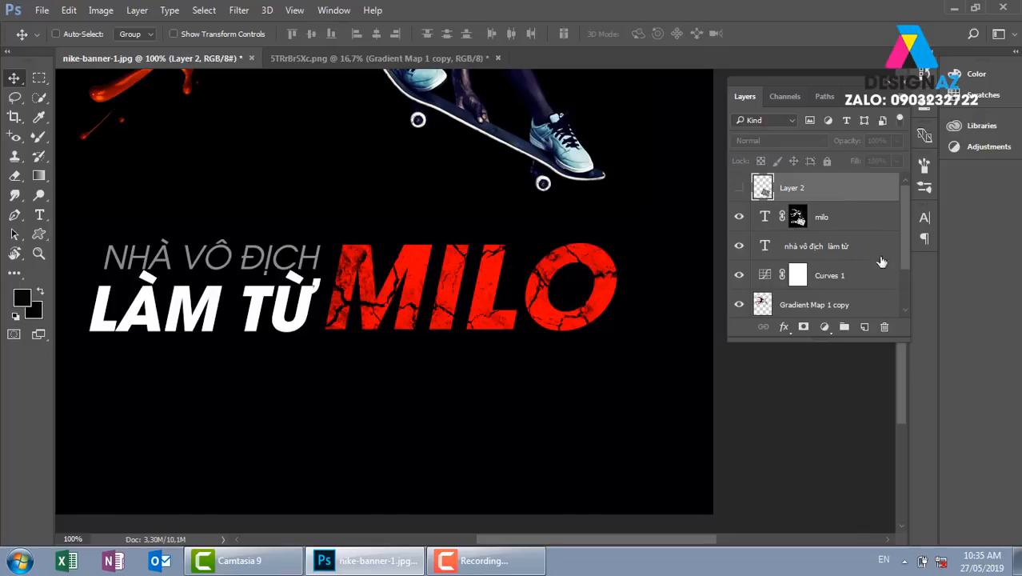
{"action": "left_click", "coordinate": [883, 326]}
{"action": "left_click", "coordinate": [482, 212]}
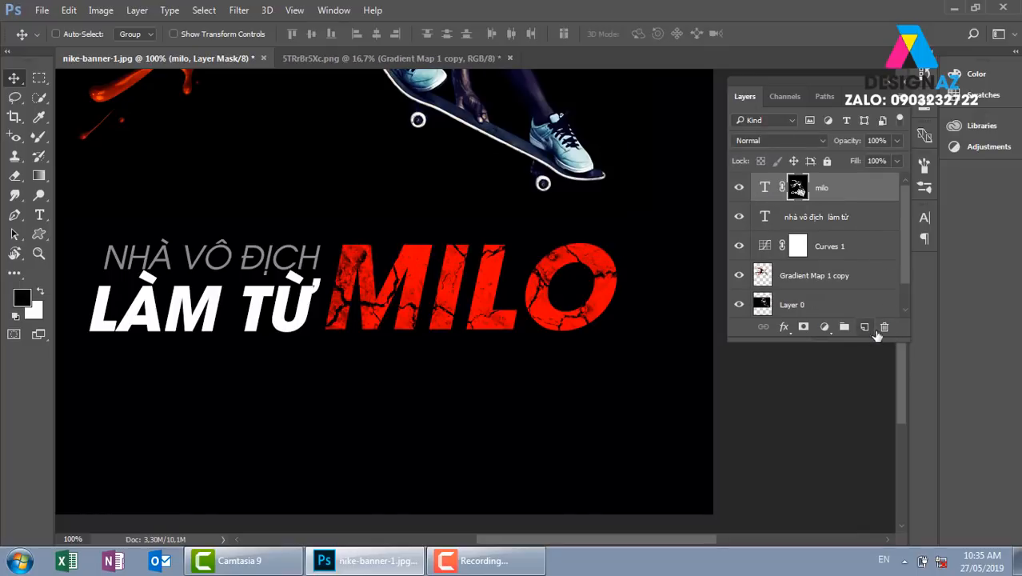
Group the "milo" and "nhà vô địch làm từ" text layers and place the group directly below the Curves 1 layer.
{"action": "left_click", "coordinate": [874, 227], "text": "shift"}
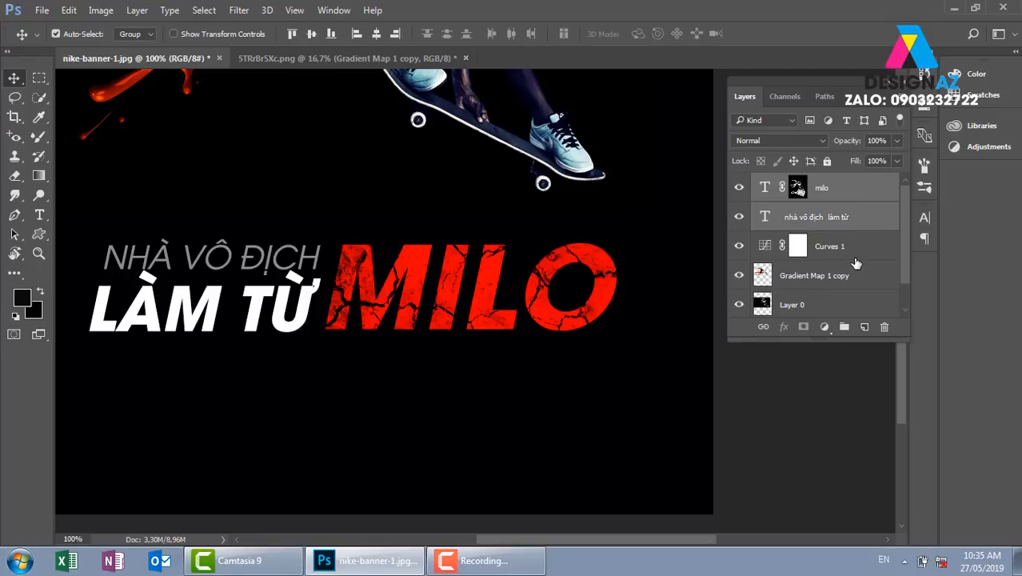
{"action": "key", "text": "ctrl+g"}
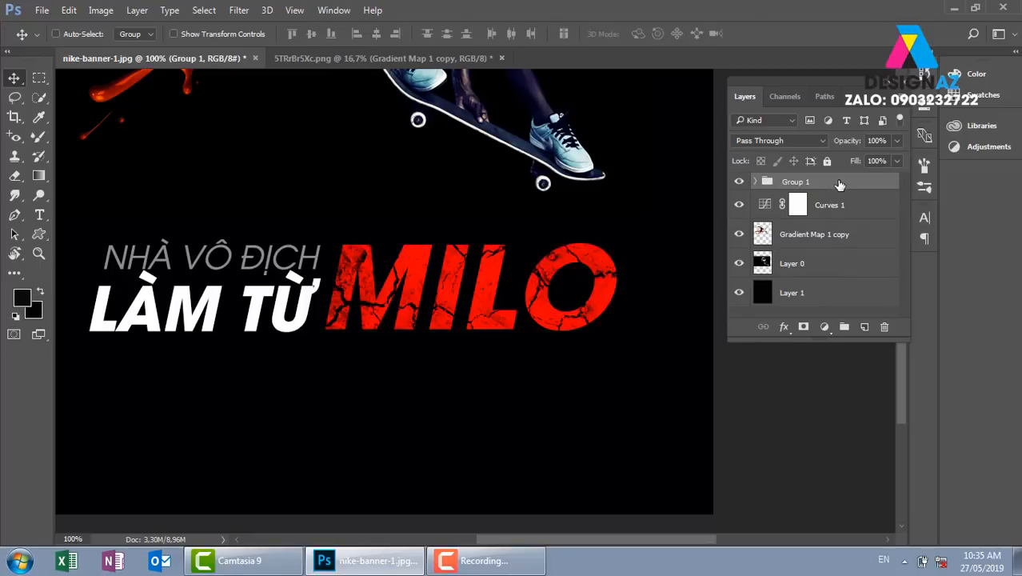
{"action": "left_click_drag", "start_coordinate": [839, 185], "coordinate": [839, 220]}
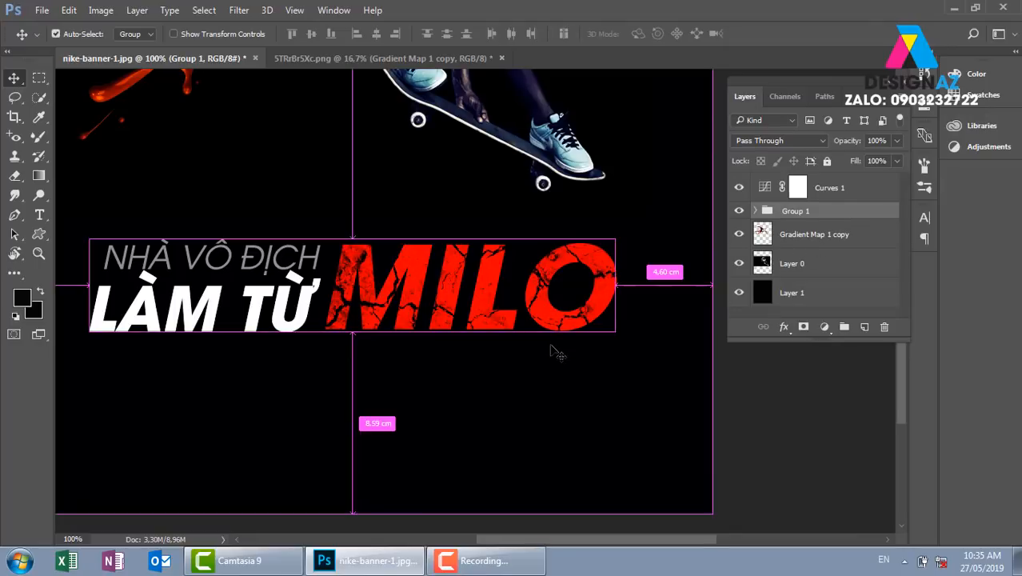
Duplicate the headline group, shift the copy down and slightly right, and set its opacity to 40%.
{"action": "key", "text": "ctrl+j"}
{"action": "left_click_drag", "start_coordinate": [520, 328], "coordinate": [533, 373]}
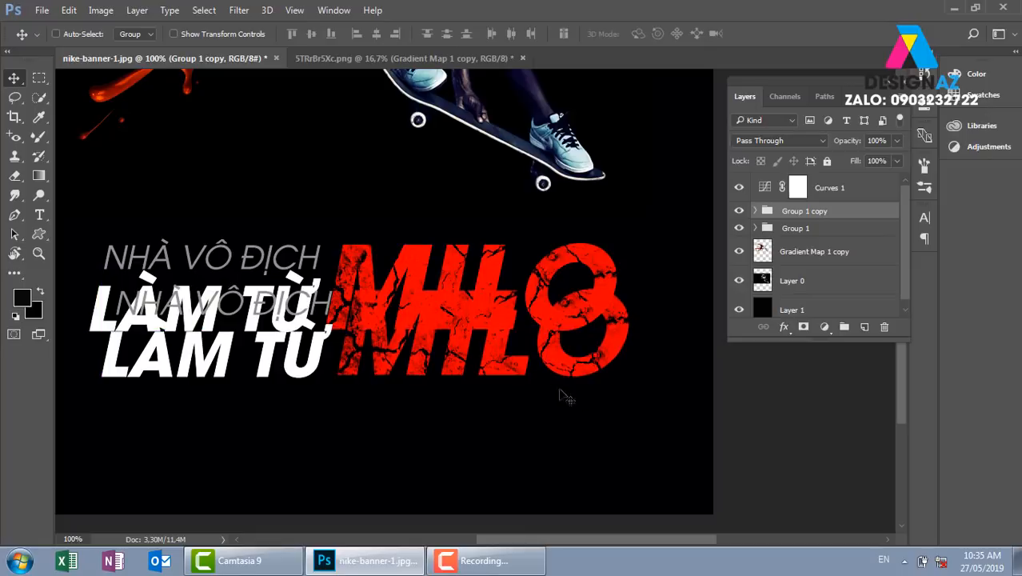
{"action": "key", "text": "4"}
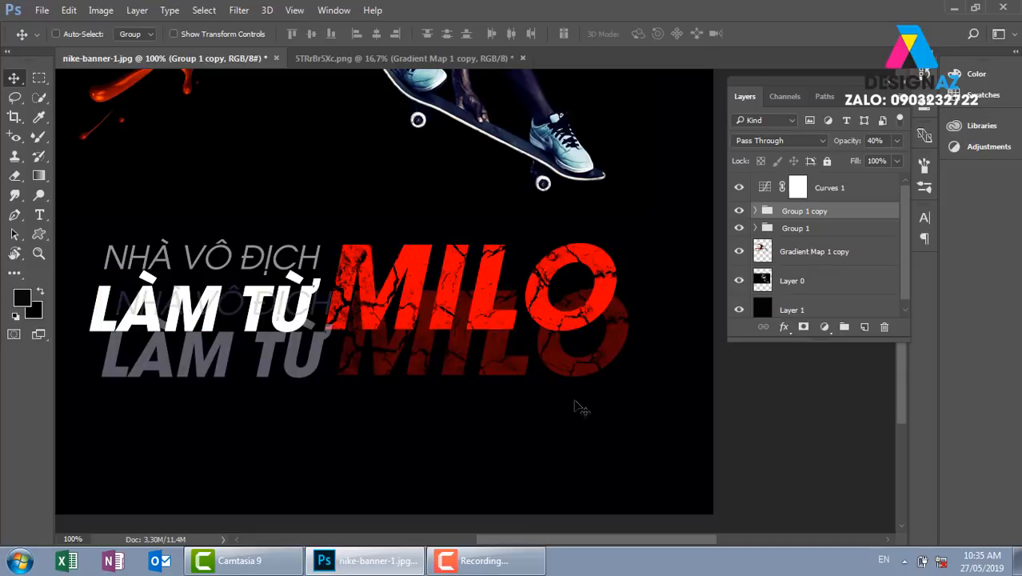
Move and nudge the faded headline copy close to the original so it forms a thin offset shadow at its lower right.
{"action": "left_click_drag", "start_coordinate": [562, 372], "coordinate": [556, 349]}
{"action": "key", "text": "Left"}
{"action": "key", "text": "Left"}
{"action": "key", "text": "Left"}
{"action": "key", "text": "Left"}
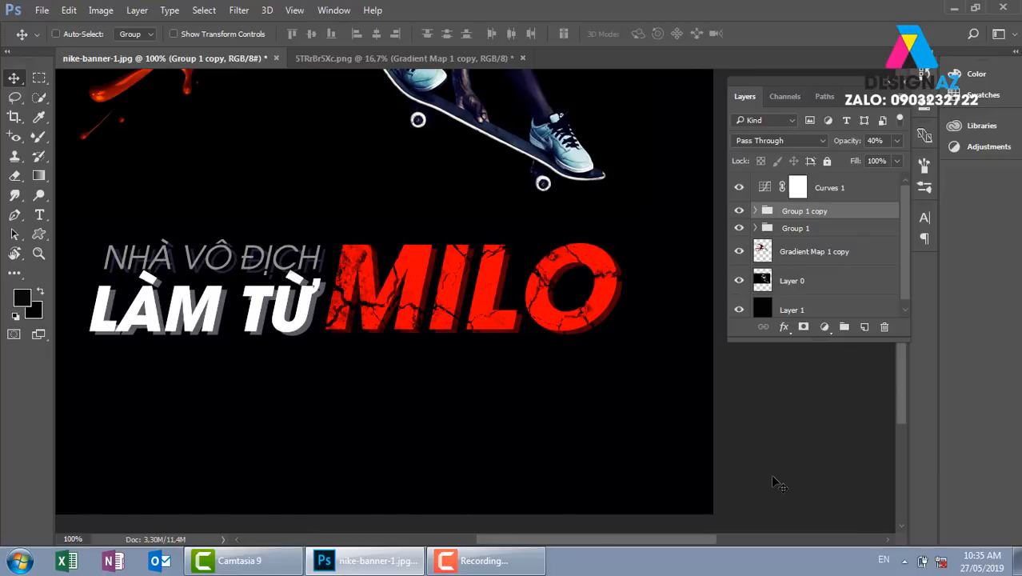
{"action": "key", "text": "Up"}
{"action": "key", "text": "Left"}
{"action": "key", "text": "Left"}
{"action": "key", "text": "Left"}
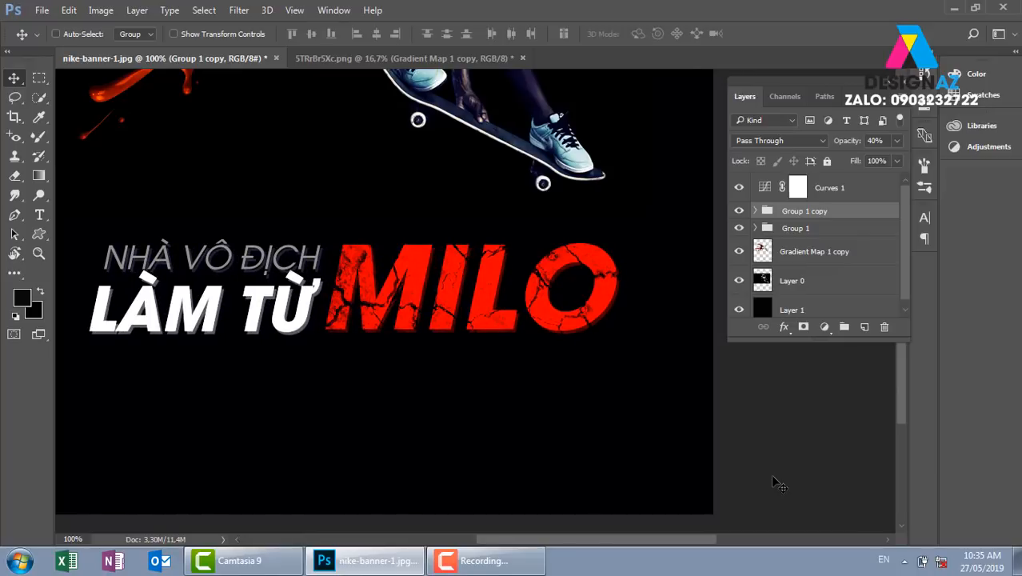
{"action": "key", "text": "Up"}
{"action": "key", "text": "Down"}
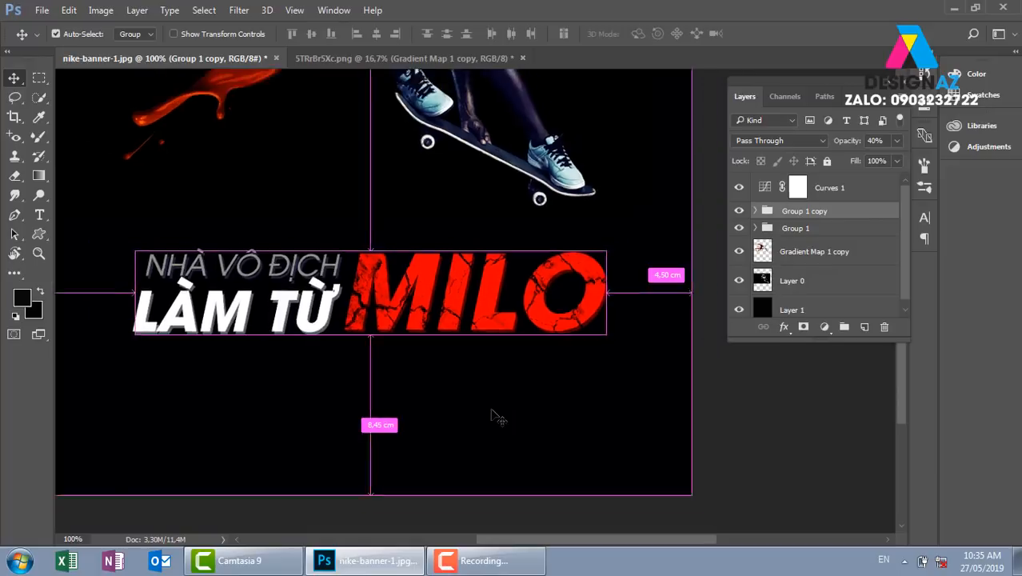
{"action": "key", "text": "ctrl+minus"}
{"action": "key", "text": "ctrl+minus"}
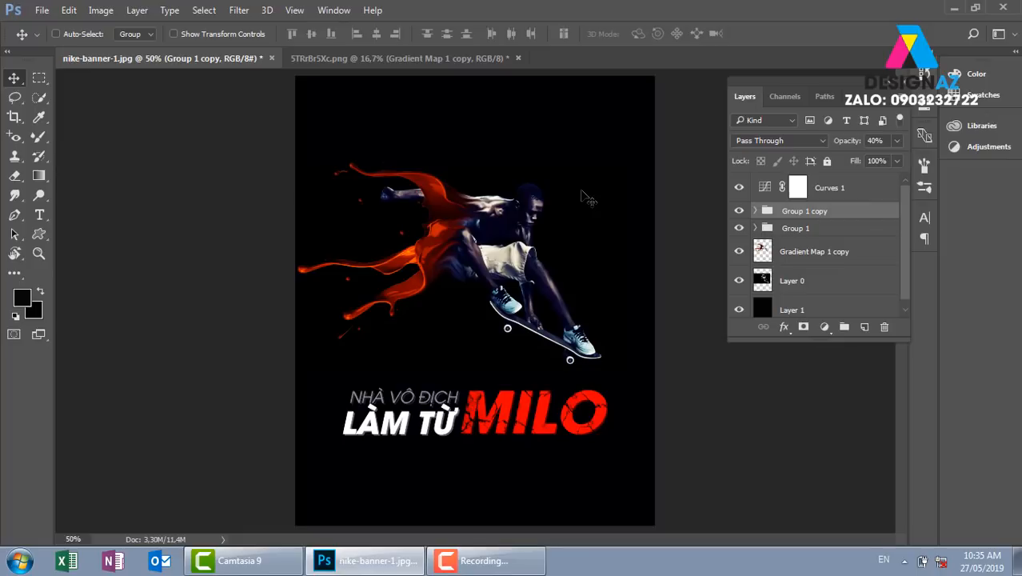
Open the dark striped texture image artsfon.com-69638 from the texture folder.
{"action": "key", "text": "ctrl+o"}
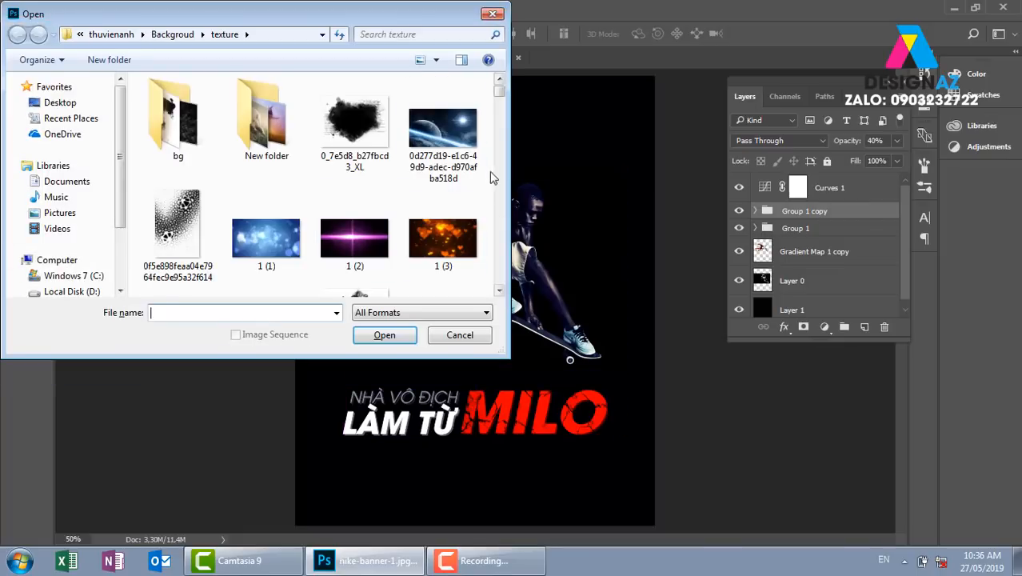
{"action": "left_click", "coordinate": [499, 291]}
{"action": "left_click", "coordinate": [498, 291]}
{"action": "left_click", "coordinate": [499, 291]}
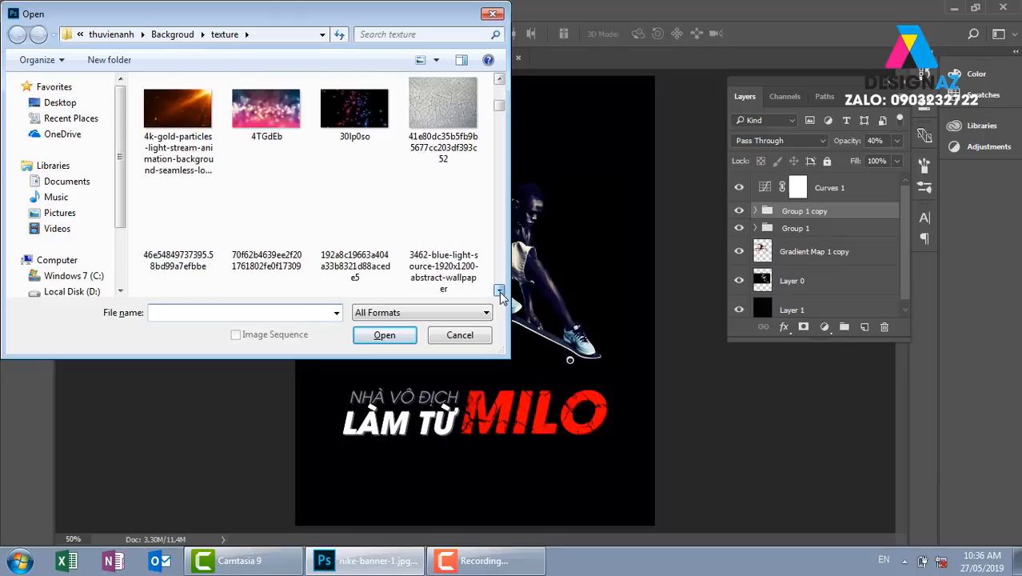
{"action": "left_click", "coordinate": [499, 291]}
{"action": "left_click", "coordinate": [499, 291]}
{"action": "left_click", "coordinate": [499, 291]}
{"action": "left_click", "coordinate": [499, 292]}
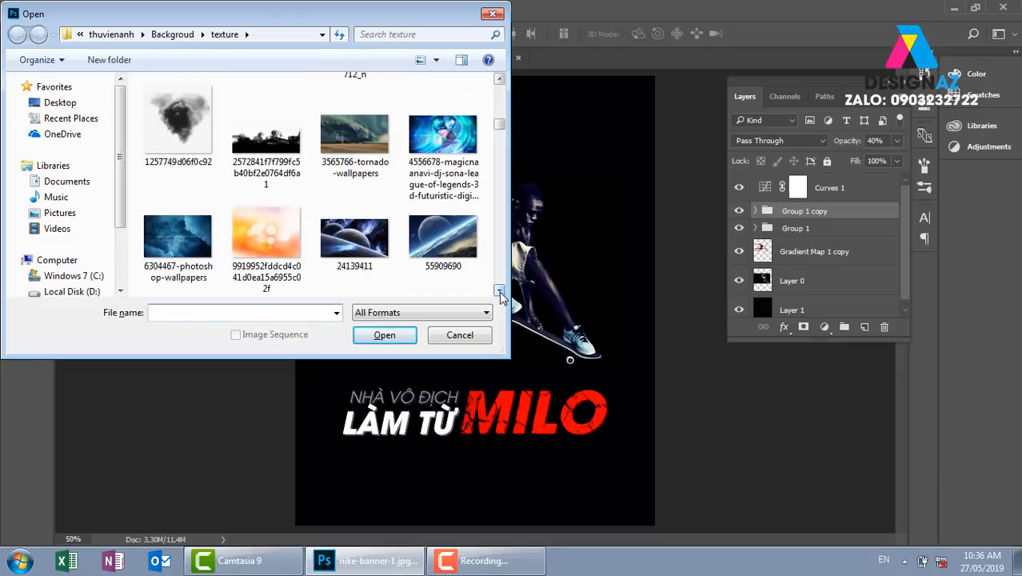
{"action": "left_click", "coordinate": [499, 291]}
{"action": "left_click", "coordinate": [499, 291]}
{"action": "left_click", "coordinate": [499, 291]}
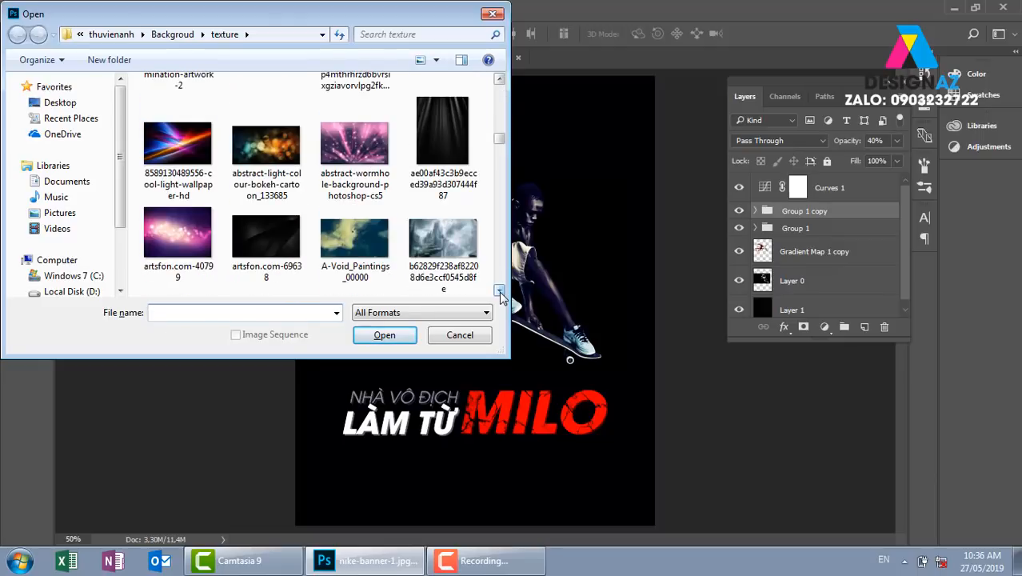
{"action": "left_click", "coordinate": [279, 256]}
{"action": "left_click", "coordinate": [400, 336]}
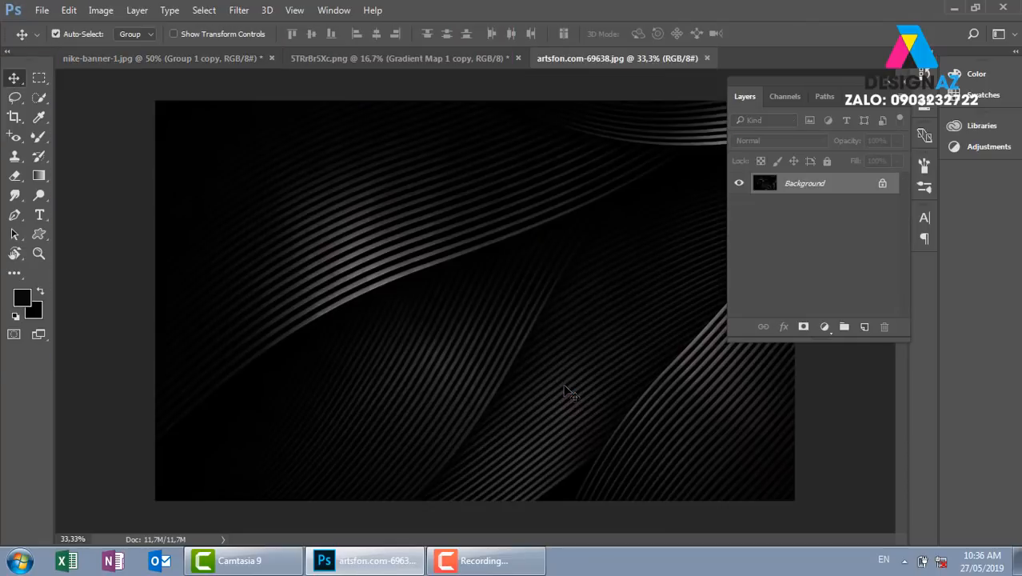
Copy the entire striped texture into the poster, close its file, and stack the pasted layer directly above Layer 0.
{"action": "key", "text": "ctrl+a"}
{"action": "key", "text": "ctrl+w"}
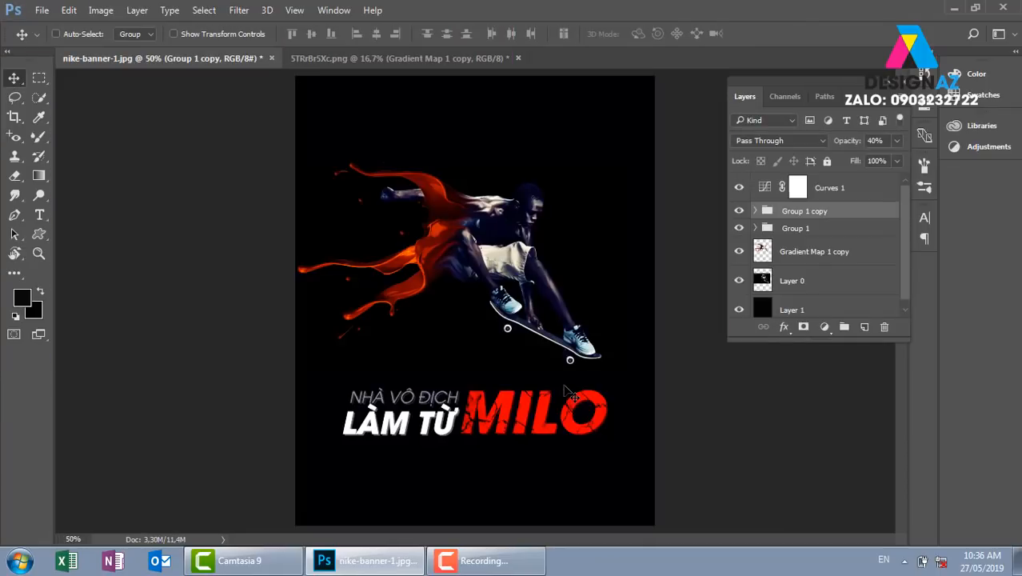
{"action": "key", "text": "ctrl+v"}
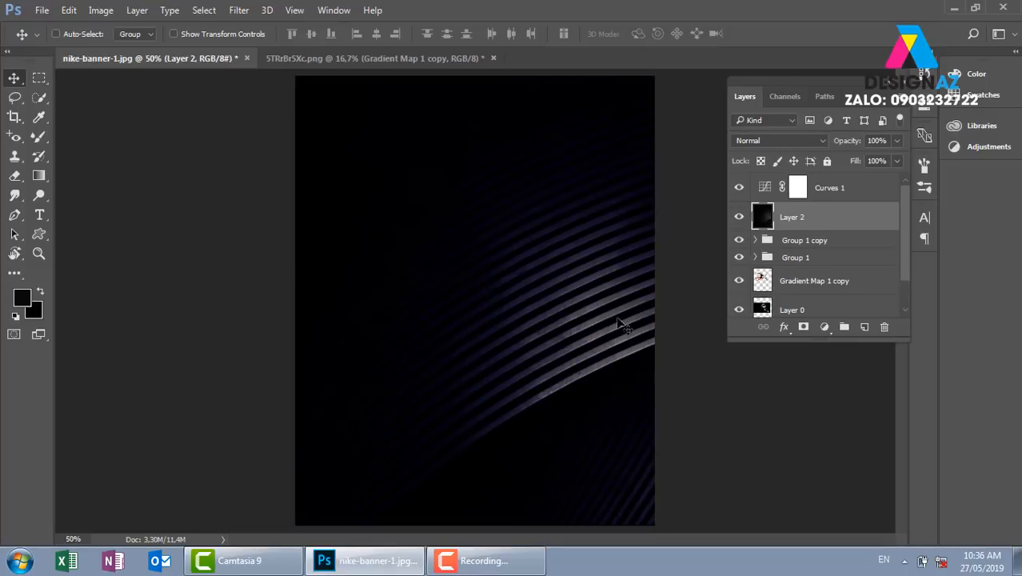
{"action": "key", "text": "ctrl+shift+bracketleft"}
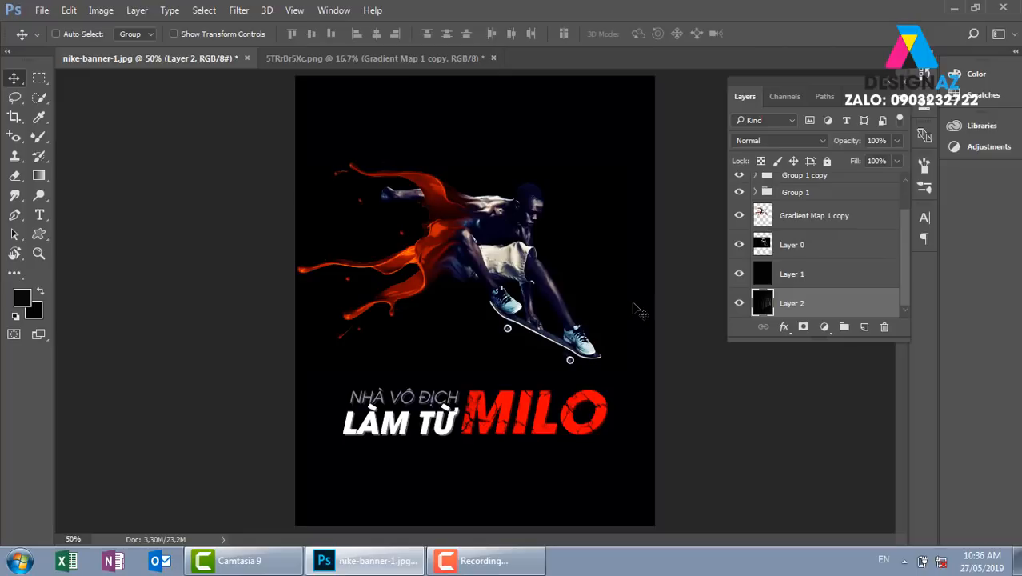
{"action": "key", "text": "ctrl+bracketright"}
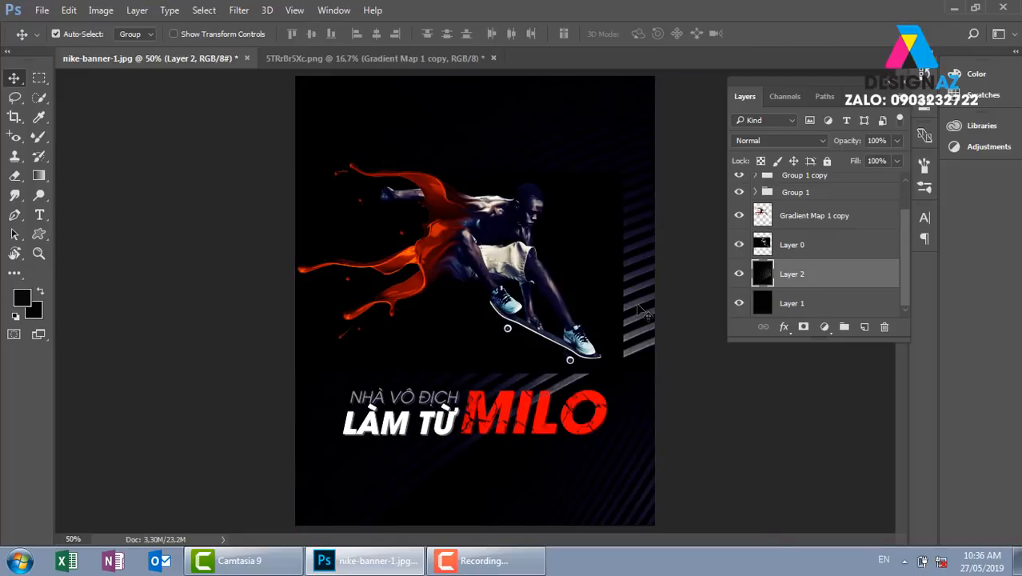
{"action": "key", "text": "ctrl+bracketright"}
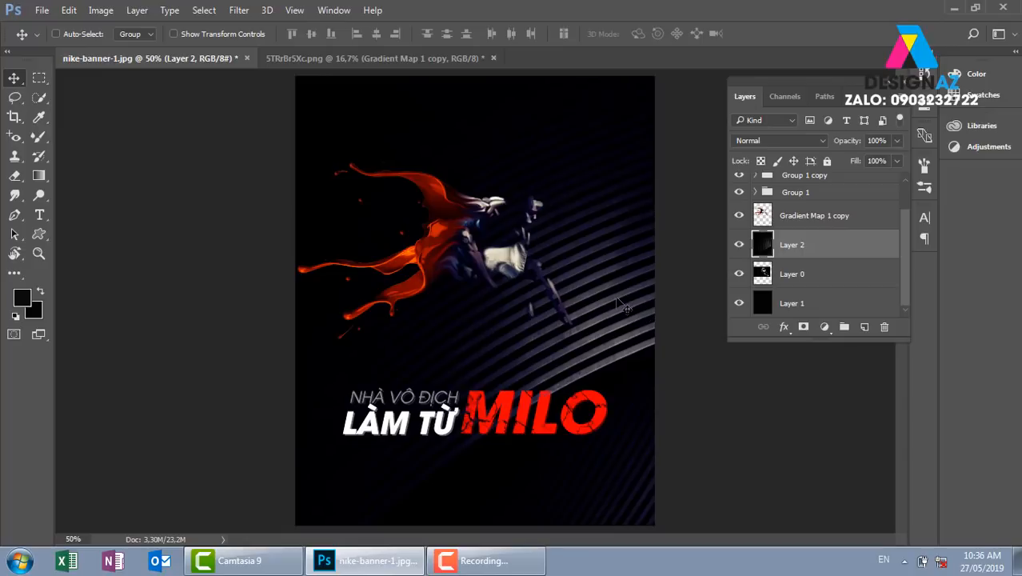
Reposition the striped texture layer and rotate it about -120.4° so the stripes run diagonally down behind the splash.
{"action": "left_click_drag", "start_coordinate": [622, 304], "coordinate": [585, 284]}
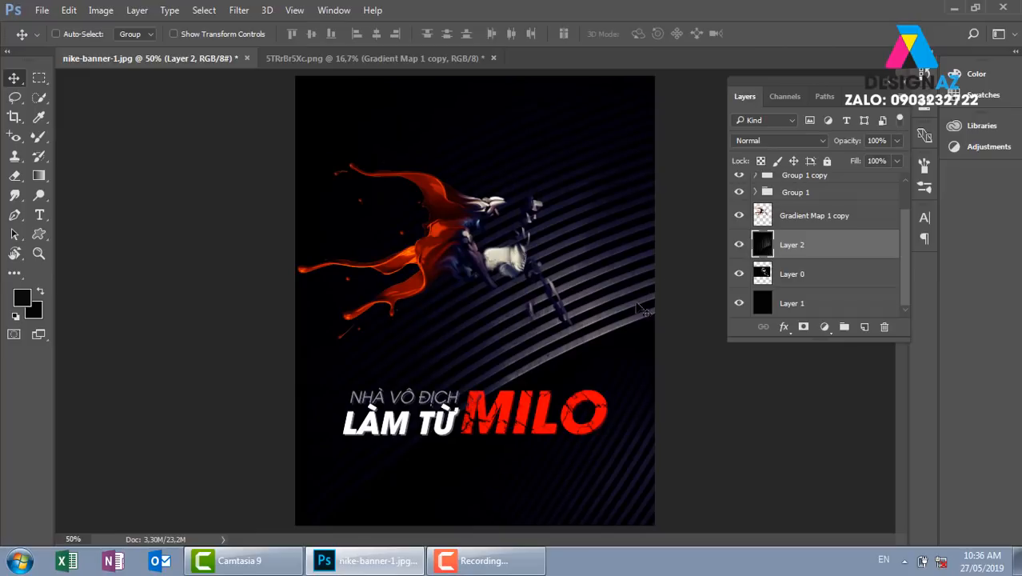
{"action": "left_click_drag", "start_coordinate": [630, 303], "coordinate": [626, 276]}
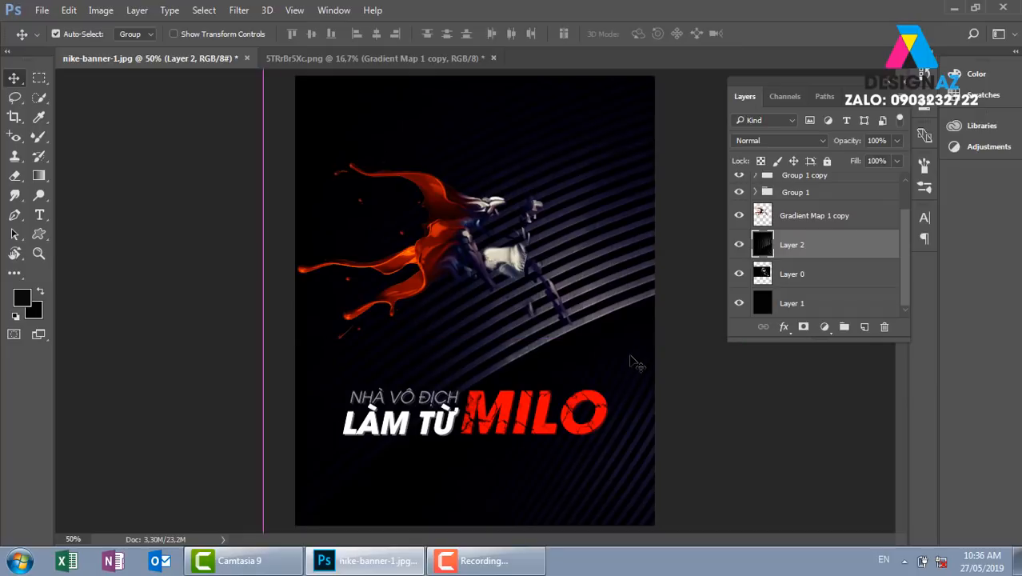
{"action": "key", "text": "ctrl+minus"}
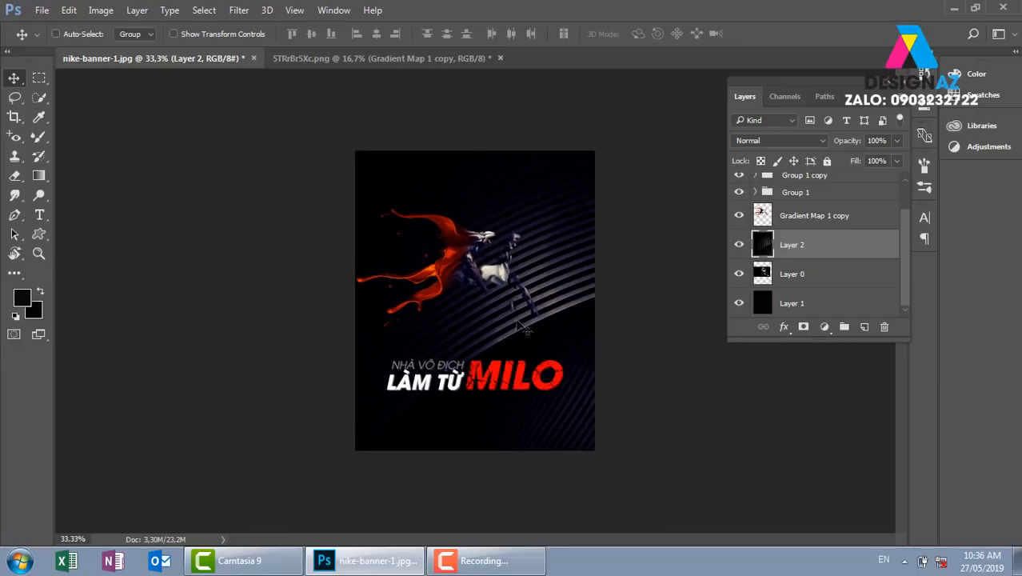
{"action": "key", "text": "ctrl+t"}
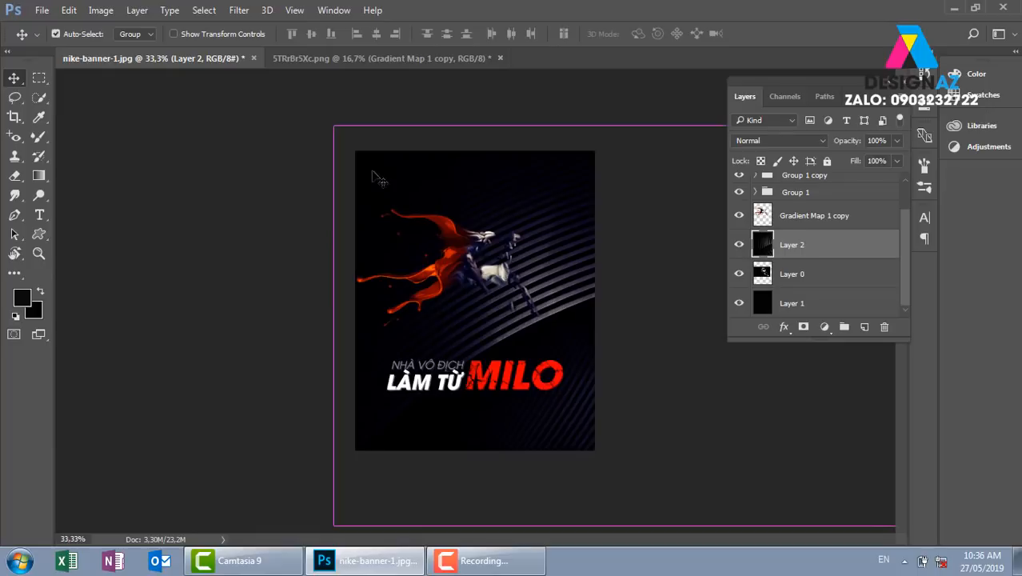
{"action": "left_click_drag", "start_coordinate": [295, 292], "coordinate": [652, 525]}
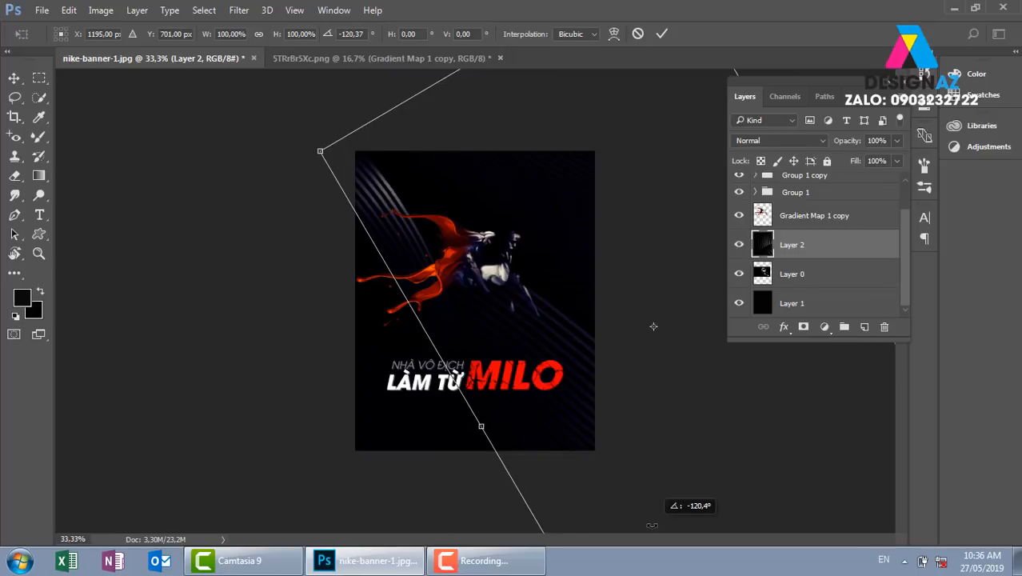
{"action": "key", "text": "Return"}
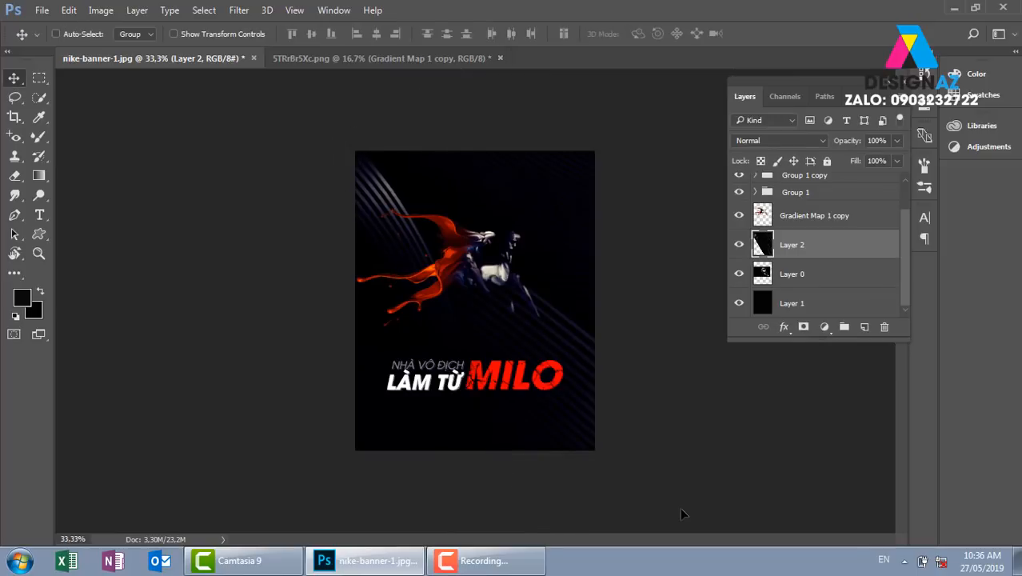
Add a layer mask to the striped texture and paint black over the skateboarder with a soft 127 px brush at 29% opacity.
{"action": "left_click", "coordinate": [804, 331]}
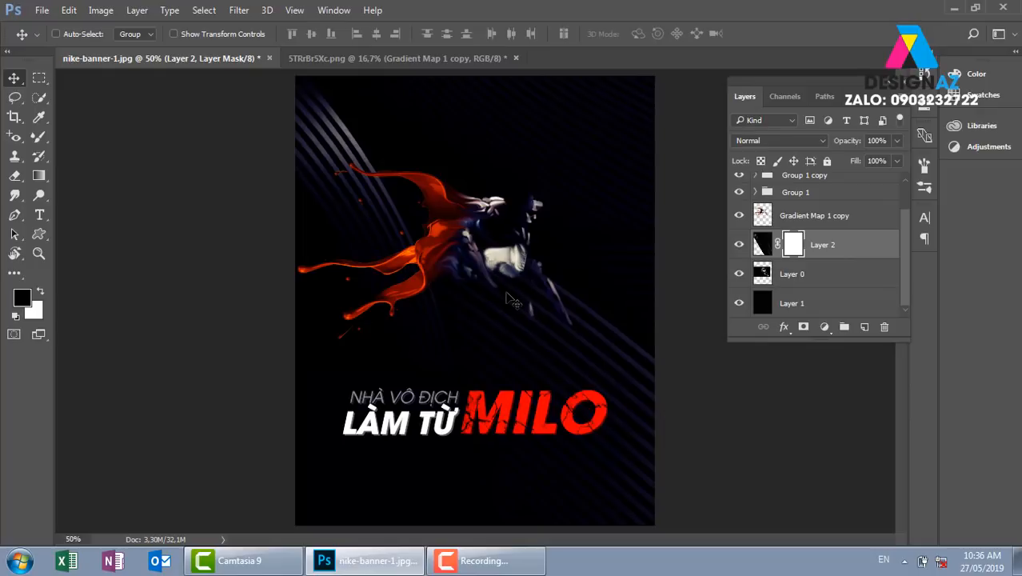
{"action": "key", "text": "b"}
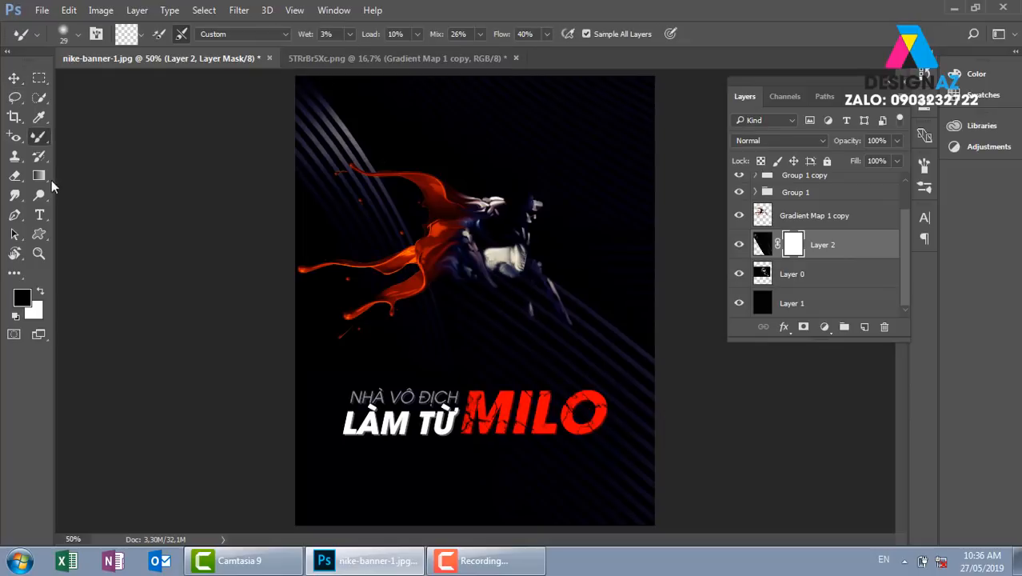
{"action": "right_click", "coordinate": [46, 133]}
{"action": "left_click", "coordinate": [96, 135]}
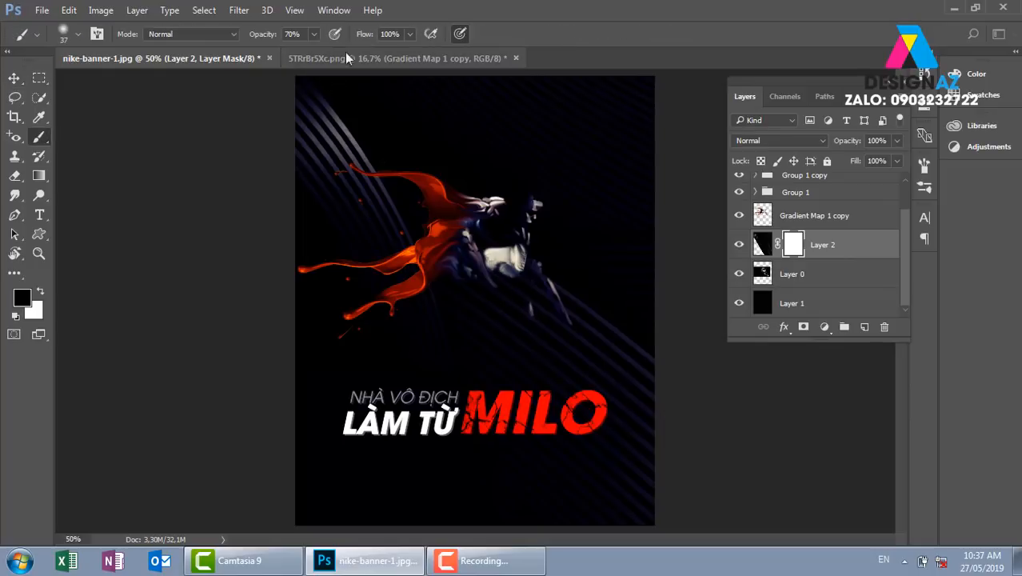
{"action": "left_click", "coordinate": [313, 34]}
{"action": "left_click_drag", "start_coordinate": [294, 56], "coordinate": [285, 56]}
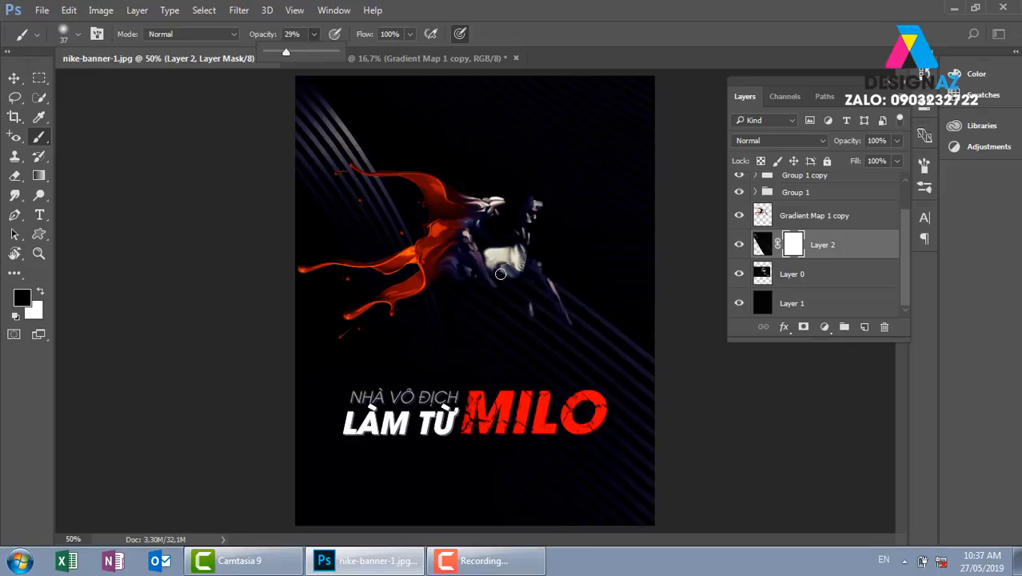
{"action": "right_click", "coordinate": [507, 202]}
{"action": "left_click_drag", "start_coordinate": [621, 126], "coordinate": [642, 126]}
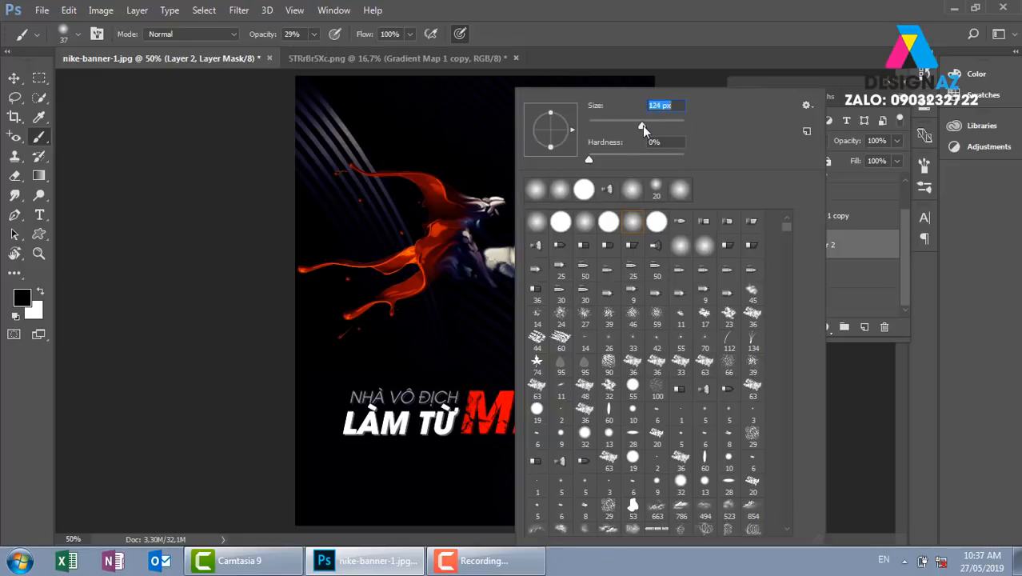
{"action": "left_click", "coordinate": [450, 218]}
{"action": "mouse_move", "coordinate": [478, 301]}
{"action": "left_mouse_down"}
{"action": "mouse_move", "coordinate": [592, 359]}
{"action": "mouse_move", "coordinate": [519, 316]}
{"action": "mouse_move", "coordinate": [582, 356]}
{"action": "mouse_move", "coordinate": [548, 319]}
{"action": "mouse_move", "coordinate": [586, 363]}
{"action": "mouse_move", "coordinate": [538, 276]}
{"action": "mouse_move", "coordinate": [569, 329]}
{"action": "mouse_move", "coordinate": [530, 279]}
{"action": "mouse_move", "coordinate": [568, 333]}
{"action": "mouse_move", "coordinate": [536, 215]}
{"action": "mouse_move", "coordinate": [511, 248]}
{"action": "mouse_move", "coordinate": [501, 201]}
{"action": "mouse_move", "coordinate": [538, 208]}
{"action": "left_mouse_up"}
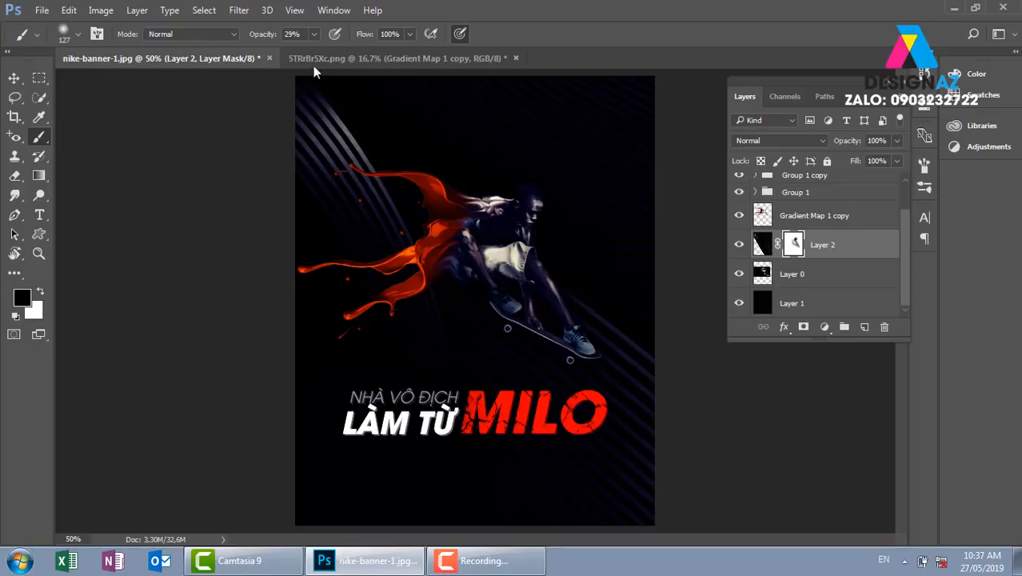
Set the brush opacity to 100% and paint the mask over the skateboarder's head and front shoe.
{"action": "left_click", "coordinate": [315, 34]}
{"action": "mouse_move", "coordinate": [355, 64]}
{"action": "left_mouse_down"}
{"action": "mouse_move", "coordinate": [532, 198]}
{"action": "mouse_move", "coordinate": [532, 224]}
{"action": "left_mouse_up"}
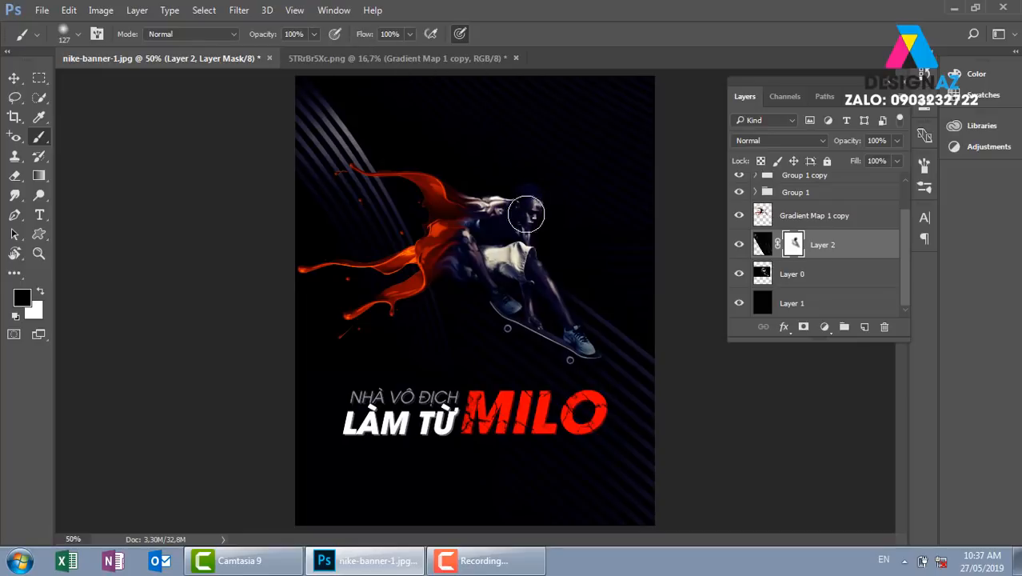
{"action": "mouse_move", "coordinate": [560, 339]}
{"action": "left_mouse_down"}
{"action": "mouse_move", "coordinate": [595, 355]}
{"action": "mouse_move", "coordinate": [563, 342]}
{"action": "left_mouse_up"}
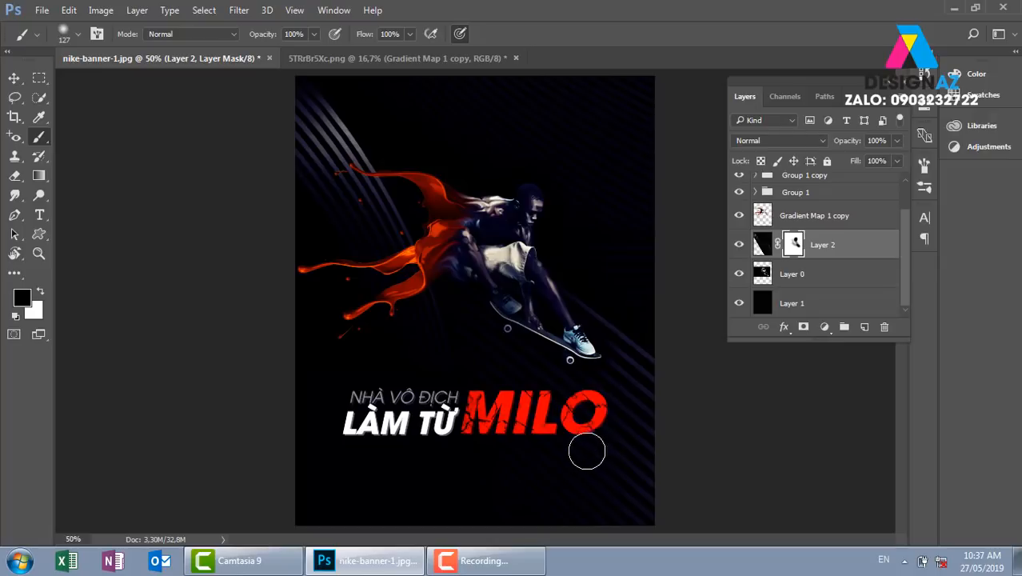
Set the brush opacity to 85% and mask the stripes off the rear shoe, skateboard and outstretched arm, undoing stray strokes.
{"action": "left_click", "coordinate": [315, 34]}
{"action": "left_click_drag", "start_coordinate": [316, 52], "coordinate": [302, 51]}
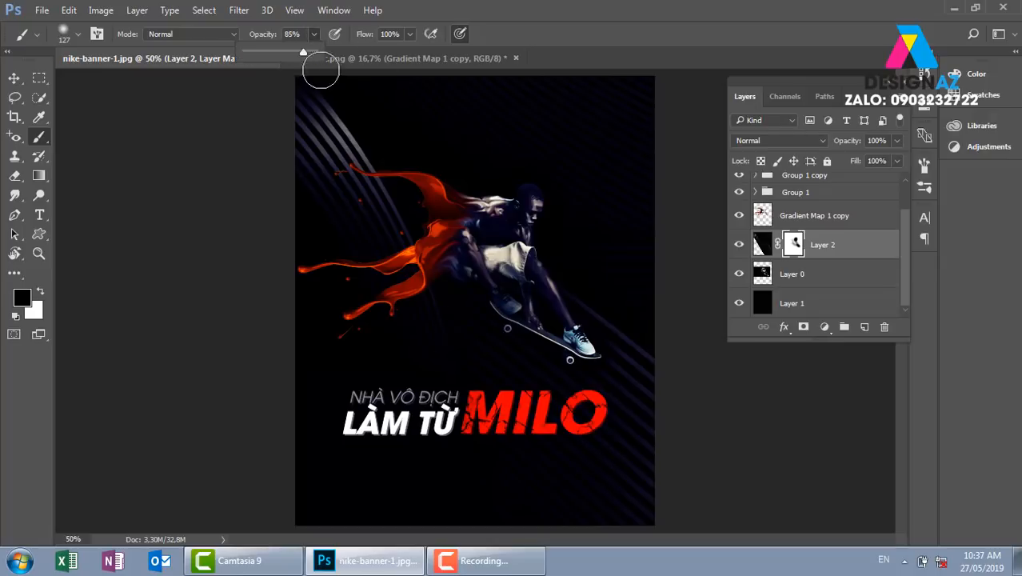
{"action": "left_click", "coordinate": [479, 304]}
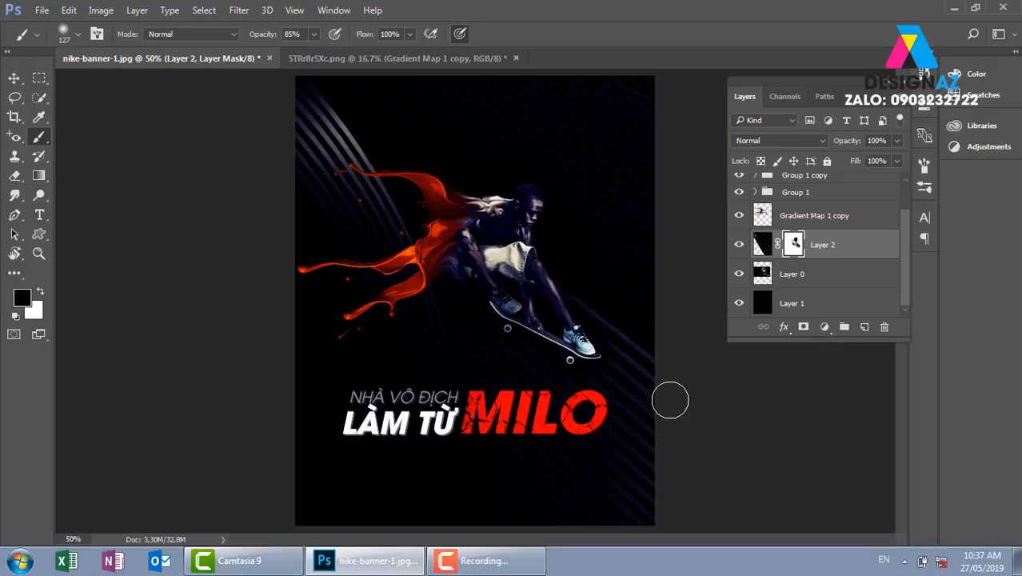
{"action": "left_click_drag", "start_coordinate": [347, 131], "coordinate": [316, 100]}
{"action": "key", "text": "ctrl+z"}
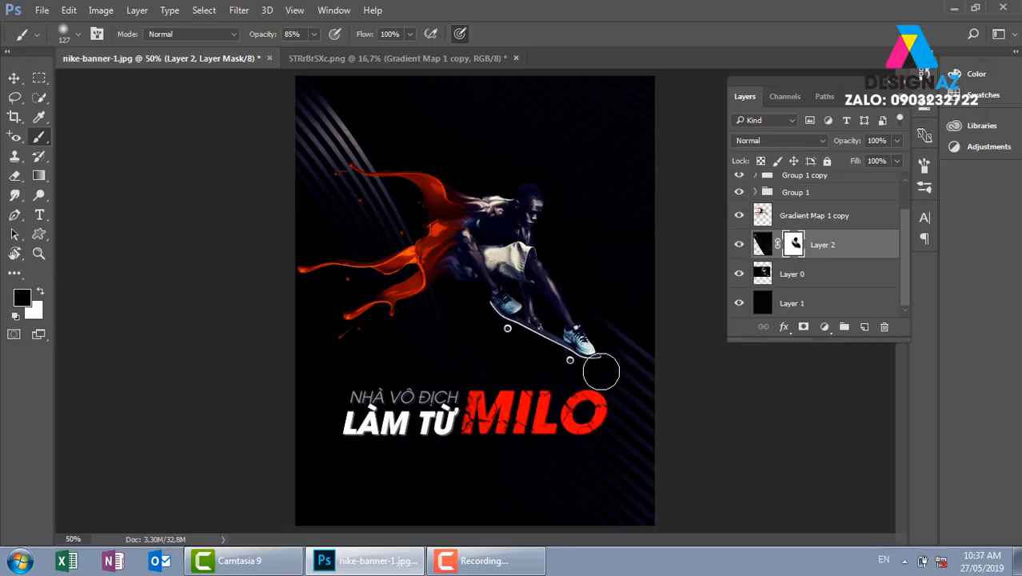
{"action": "left_click_drag", "start_coordinate": [401, 211], "coordinate": [412, 243]}
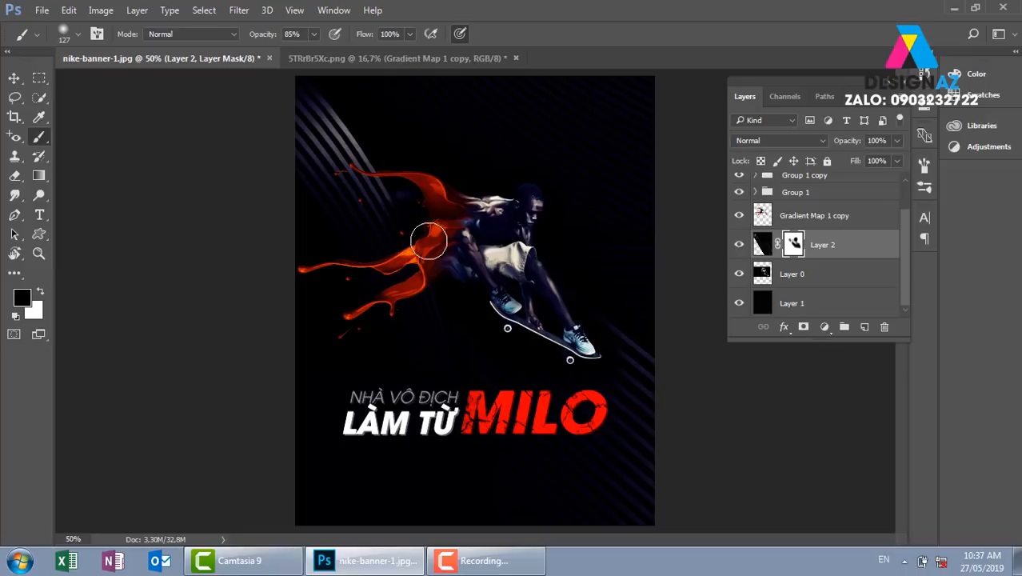
{"action": "key", "text": "ctrl+z"}
{"action": "left_click_drag", "start_coordinate": [406, 185], "coordinate": [414, 237]}
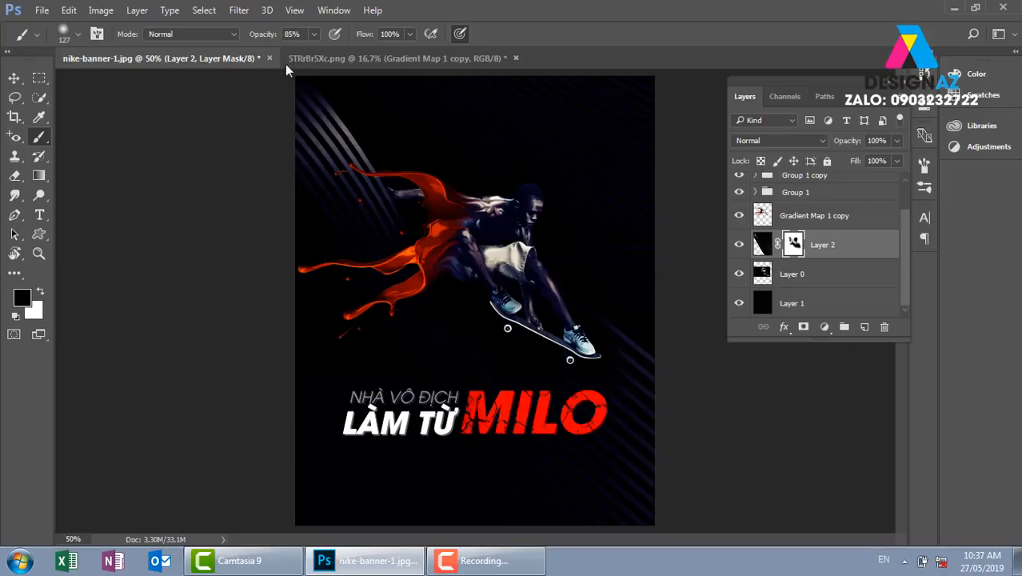
Apply a Color Halftone filter with an 8-pixel maximum radius to the striped layer's mask and inspect the dotted edges up close.
{"action": "left_click", "coordinate": [240, 10]}
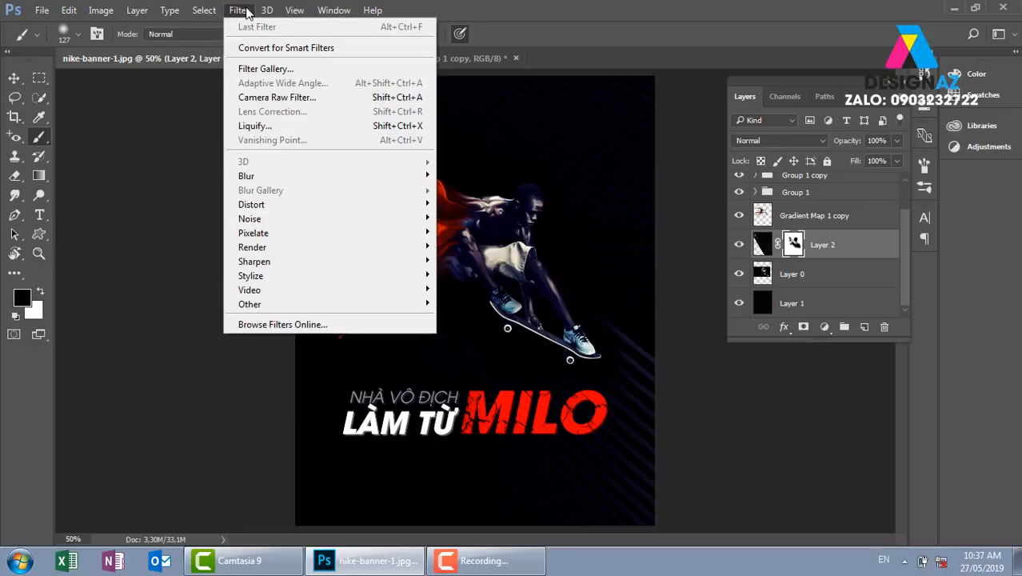
{"action": "mouse_move", "coordinate": [266, 234]}
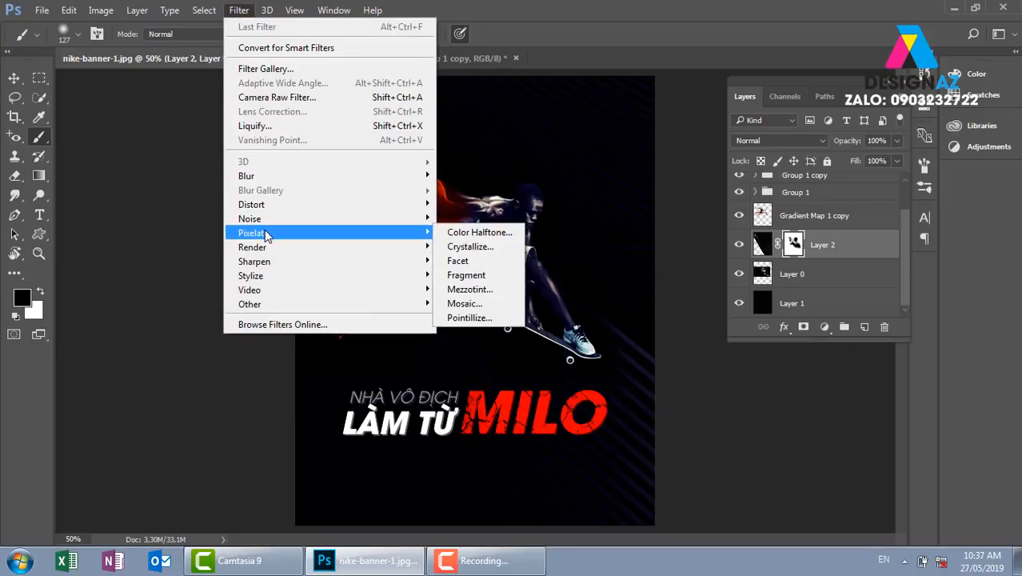
{"action": "left_click", "coordinate": [478, 231]}
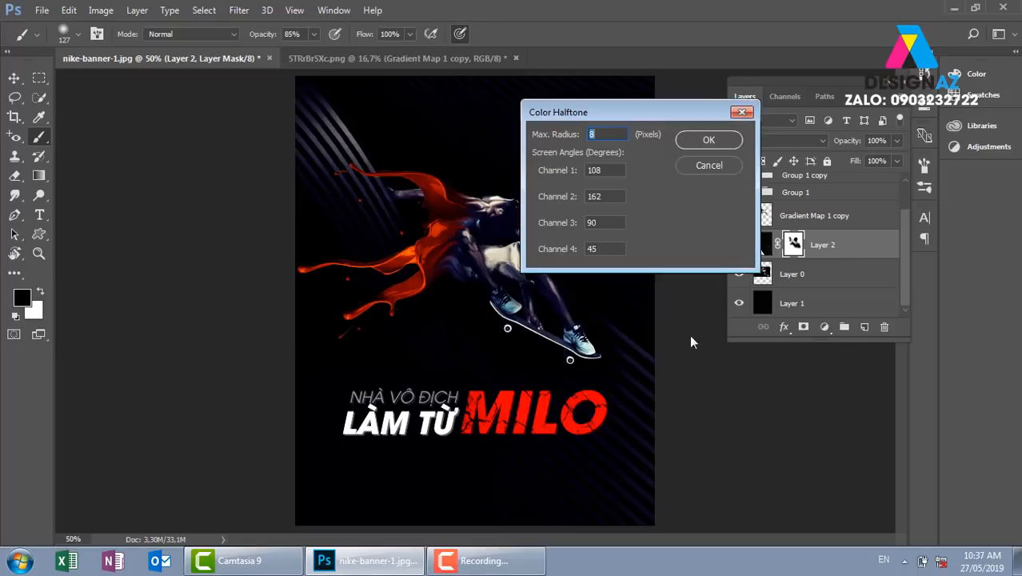
{"action": "left_click", "coordinate": [714, 141]}
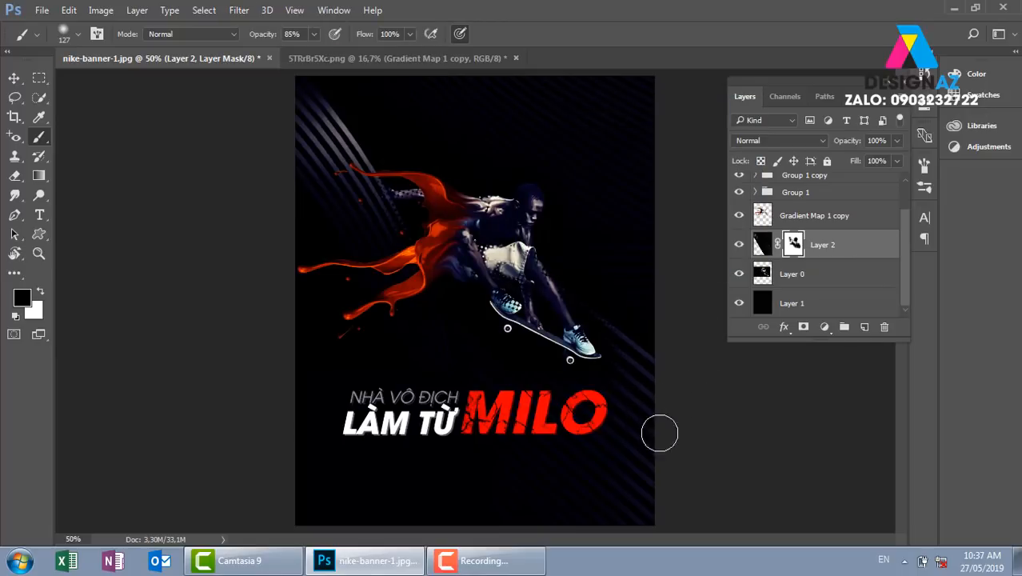
{"action": "key", "text": "ctrl+plus"}
{"action": "key", "text": "ctrl+plus"}
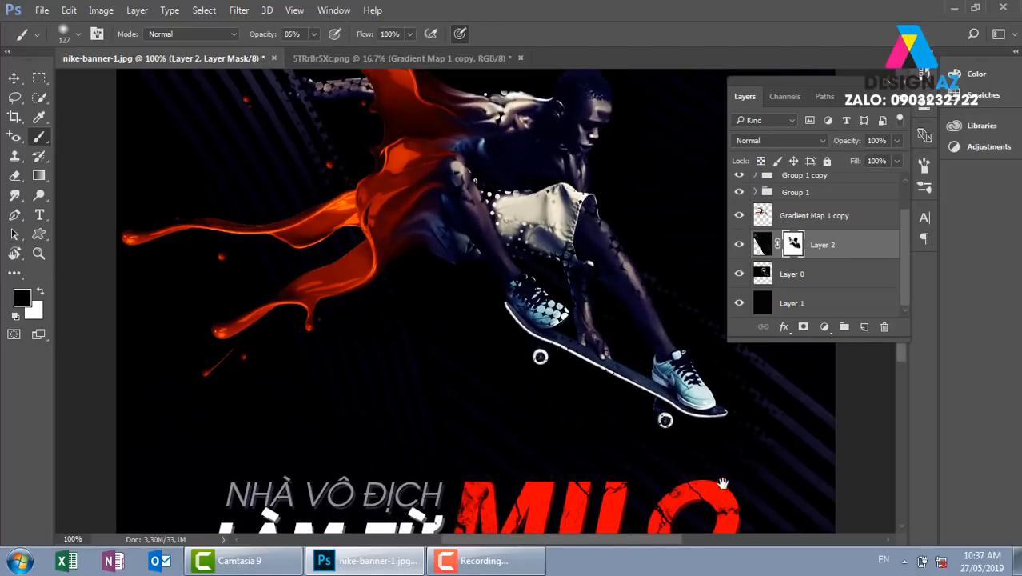
{"action": "left_click_drag", "start_coordinate": [716, 453], "coordinate": [615, 453]}
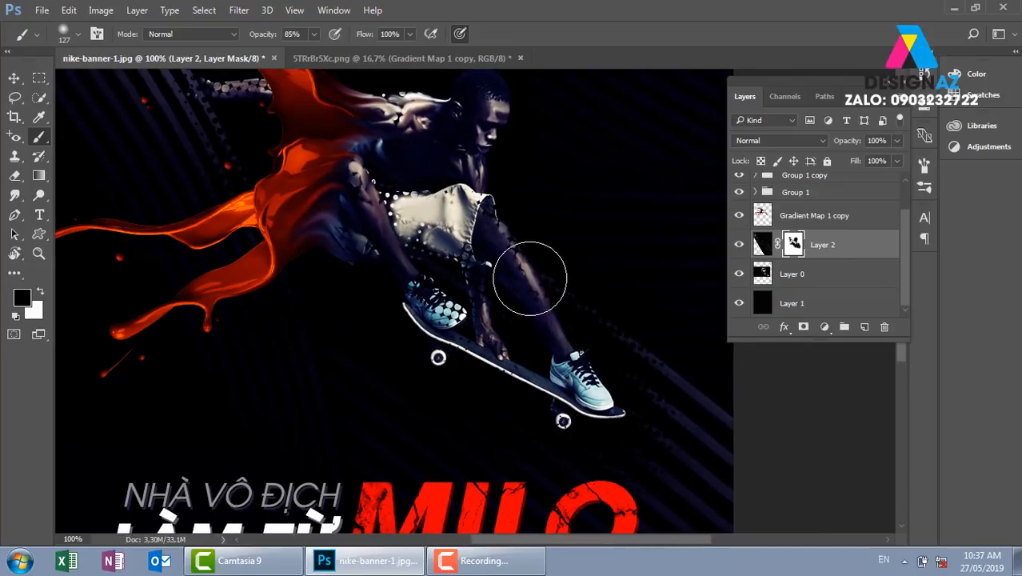
Paint black on the striped layer's mask to clear the halftone dots from the skateboarder's shoes, legs, shorts, shoulder and outstretched arm.
{"action": "mouse_move", "coordinate": [442, 294]}
{"action": "left_mouse_down"}
{"action": "mouse_move", "coordinate": [458, 313]}
{"action": "mouse_move", "coordinate": [457, 250]}
{"action": "mouse_move", "coordinate": [441, 240]}
{"action": "mouse_move", "coordinate": [471, 251]}
{"action": "mouse_move", "coordinate": [482, 232]}
{"action": "mouse_move", "coordinate": [530, 275]}
{"action": "mouse_move", "coordinate": [511, 254]}
{"action": "mouse_move", "coordinate": [529, 303]}
{"action": "mouse_move", "coordinate": [491, 233]}
{"action": "mouse_move", "coordinate": [534, 308]}
{"action": "mouse_move", "coordinate": [621, 354]}
{"action": "mouse_move", "coordinate": [668, 410]}
{"action": "left_mouse_up"}
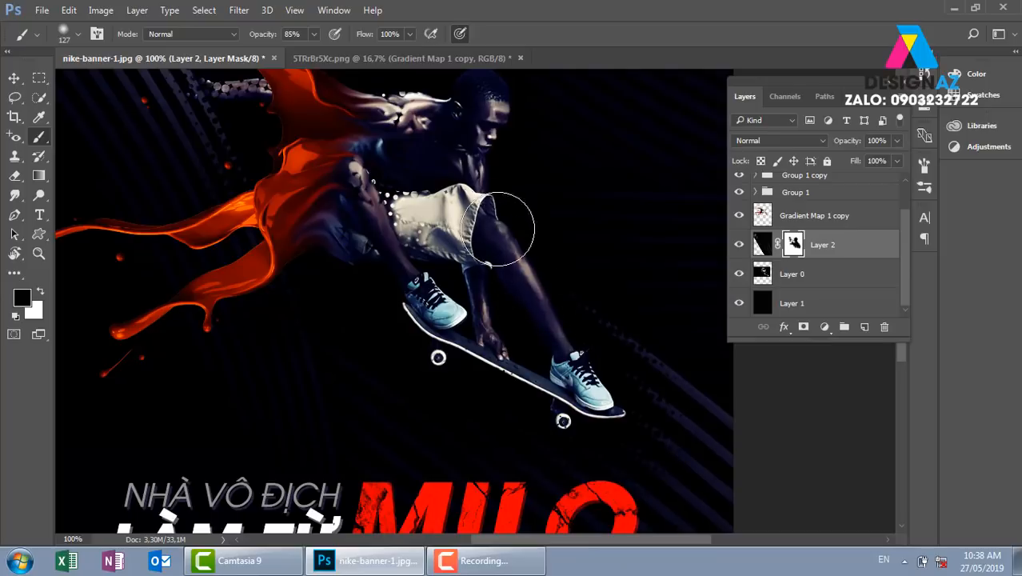
{"action": "left_click_drag", "start_coordinate": [454, 193], "coordinate": [485, 302]}
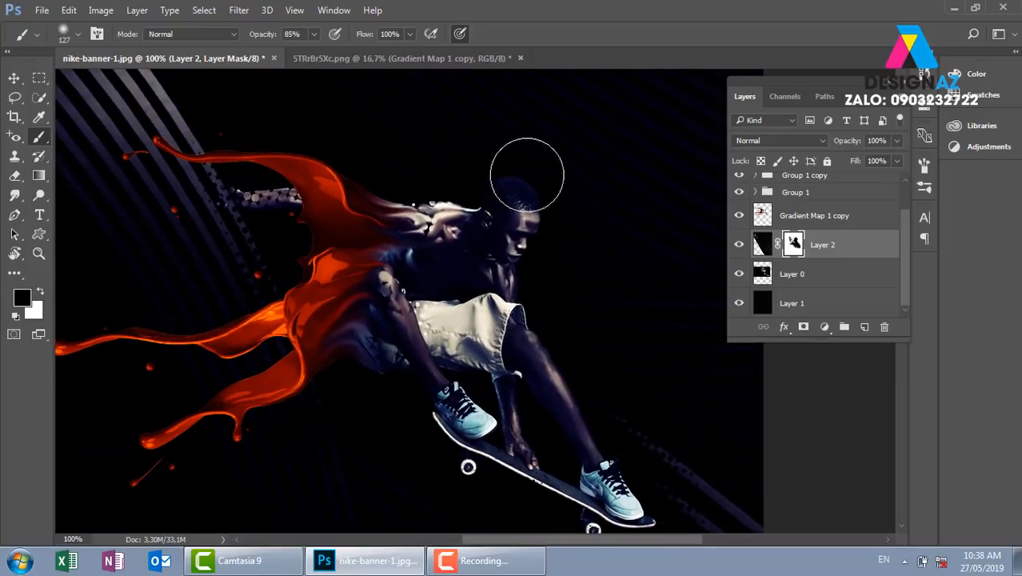
{"action": "left_click_drag", "start_coordinate": [421, 204], "coordinate": [448, 223]}
{"action": "left_click_drag", "start_coordinate": [283, 186], "coordinate": [294, 211]}
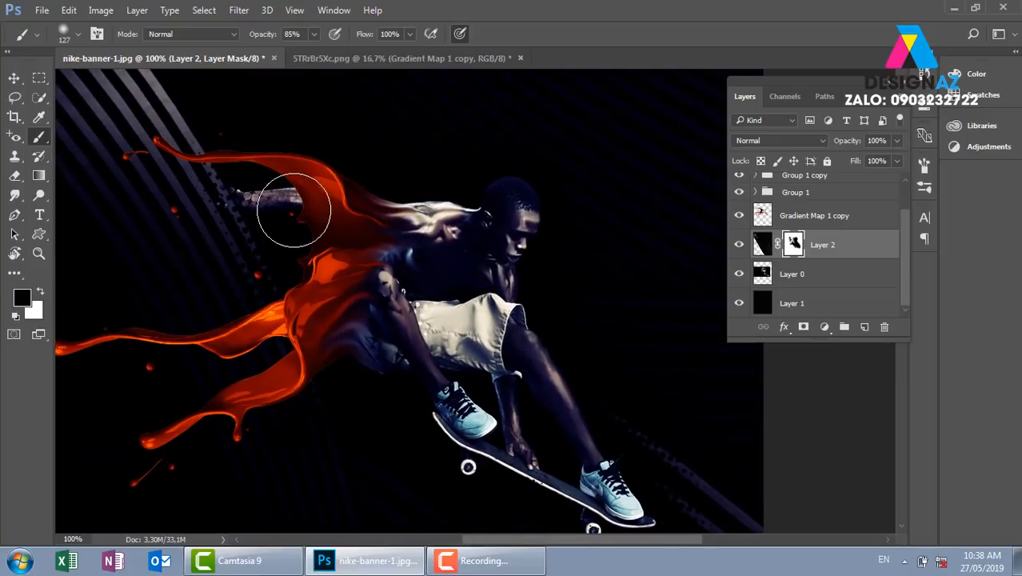
{"action": "left_click_drag", "start_coordinate": [422, 285], "coordinate": [384, 305]}
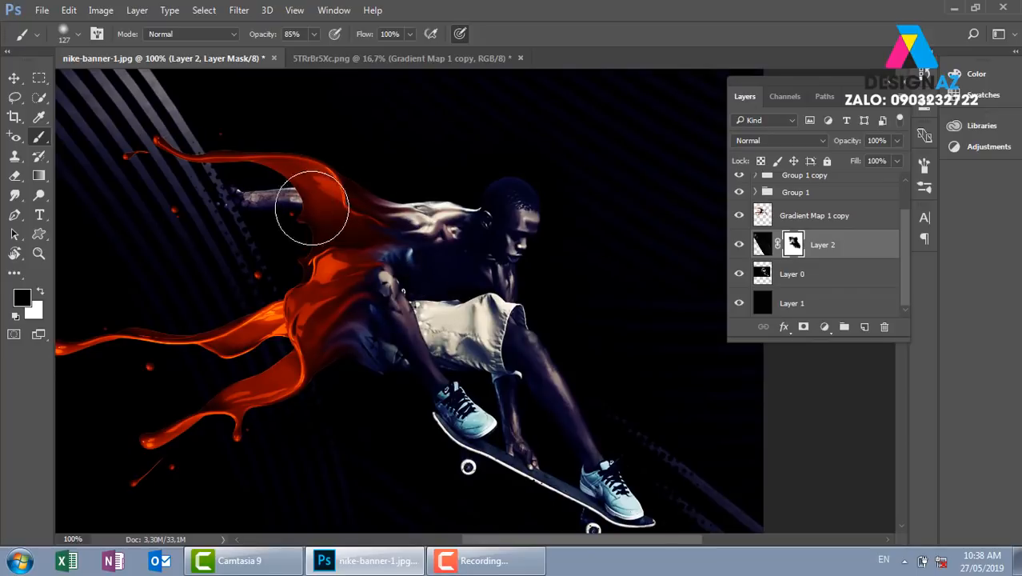
{"action": "mouse_move", "coordinate": [315, 208]}
{"action": "left_mouse_down"}
{"action": "mouse_move", "coordinate": [263, 185]}
{"action": "mouse_move", "coordinate": [225, 189]}
{"action": "mouse_move", "coordinate": [253, 205]}
{"action": "mouse_move", "coordinate": [227, 191]}
{"action": "left_mouse_up"}
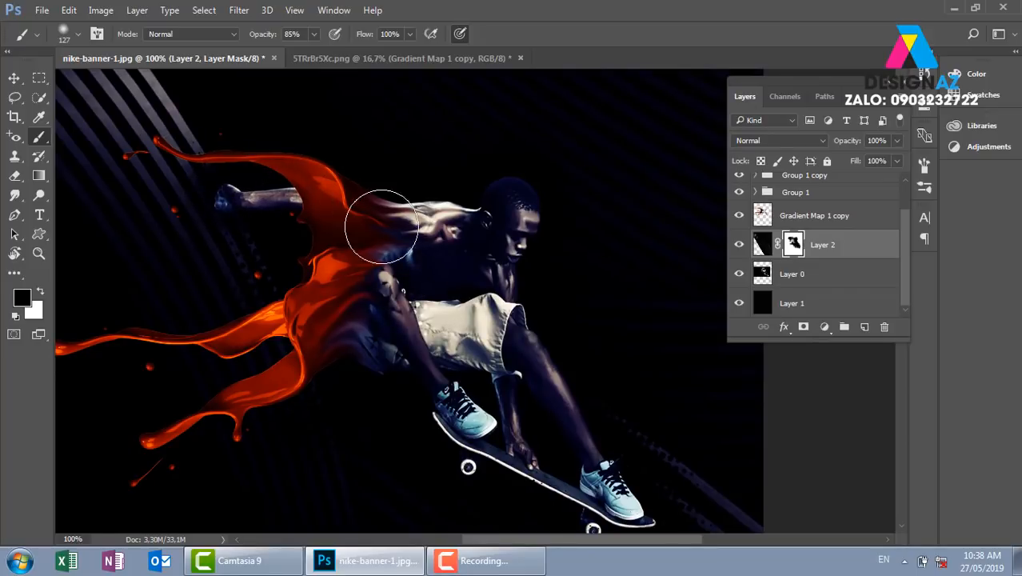
{"action": "left_click_drag", "start_coordinate": [333, 250], "coordinate": [363, 176]}
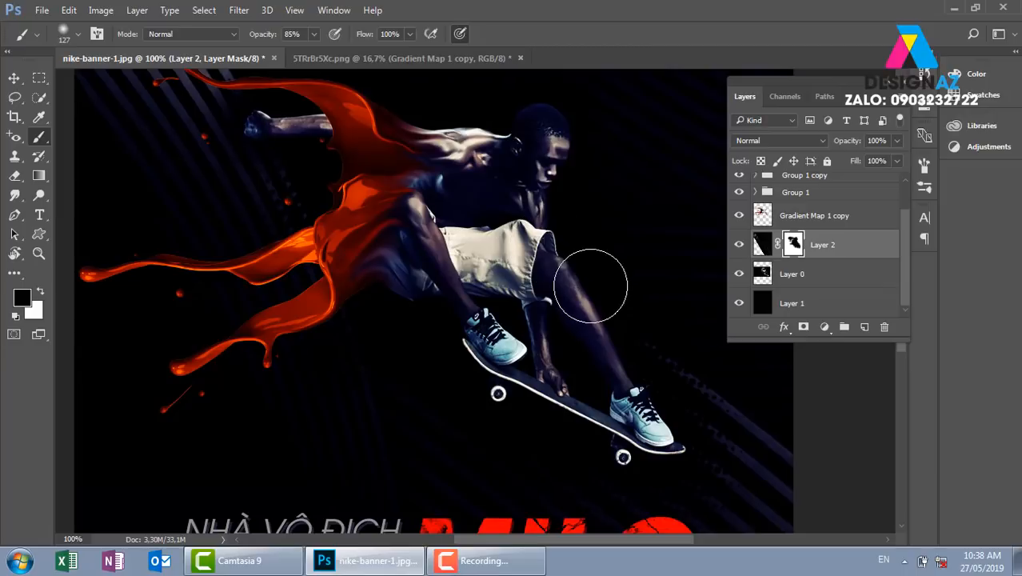
Check the whole poster composition, including the masked stripes around the skateboarder and the headline.
{"action": "key", "text": "ctrl+minus"}
{"action": "key", "text": "ctrl+minus"}
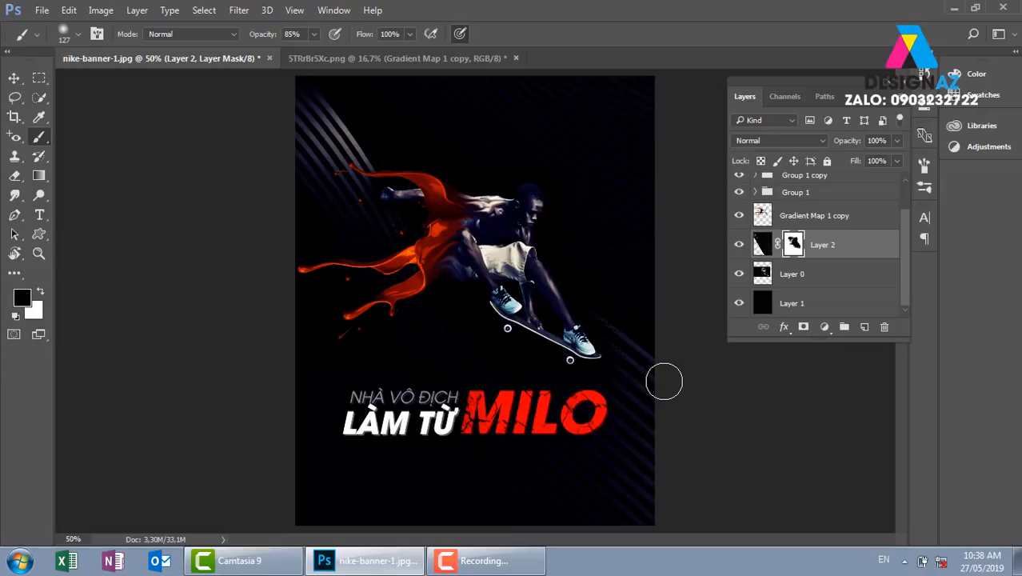
{"action": "left_click", "coordinate": [13, 78]}
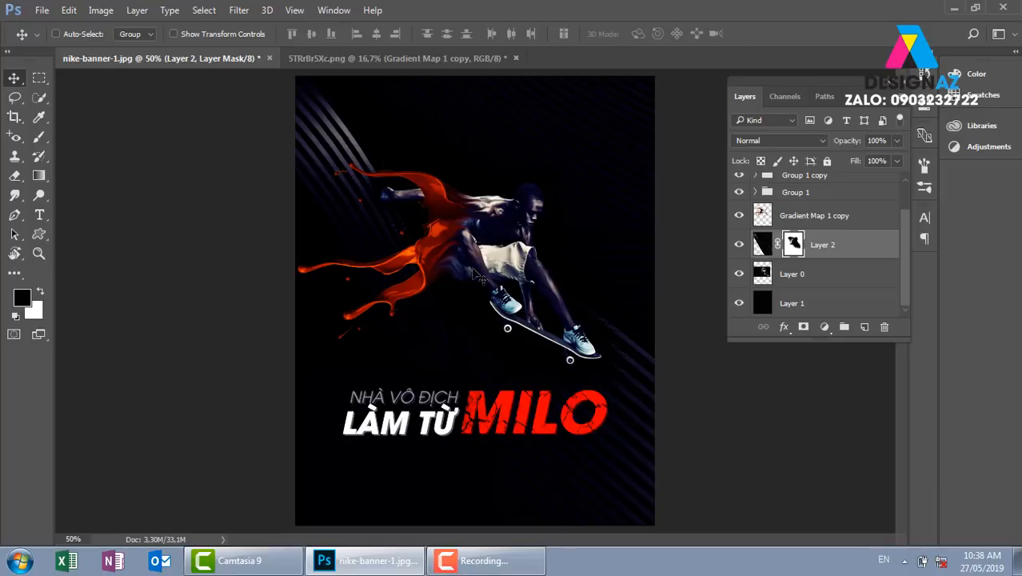
{"action": "key", "text": "ctrl+minus"}
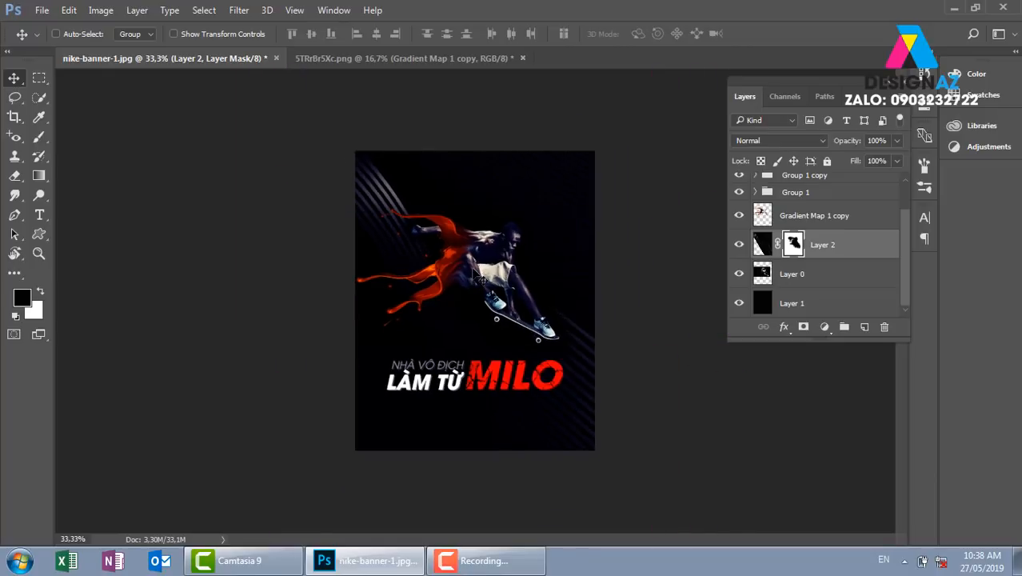
{"action": "key", "text": "ctrl+plus"}
{"action": "key", "text": "ctrl+plus"}
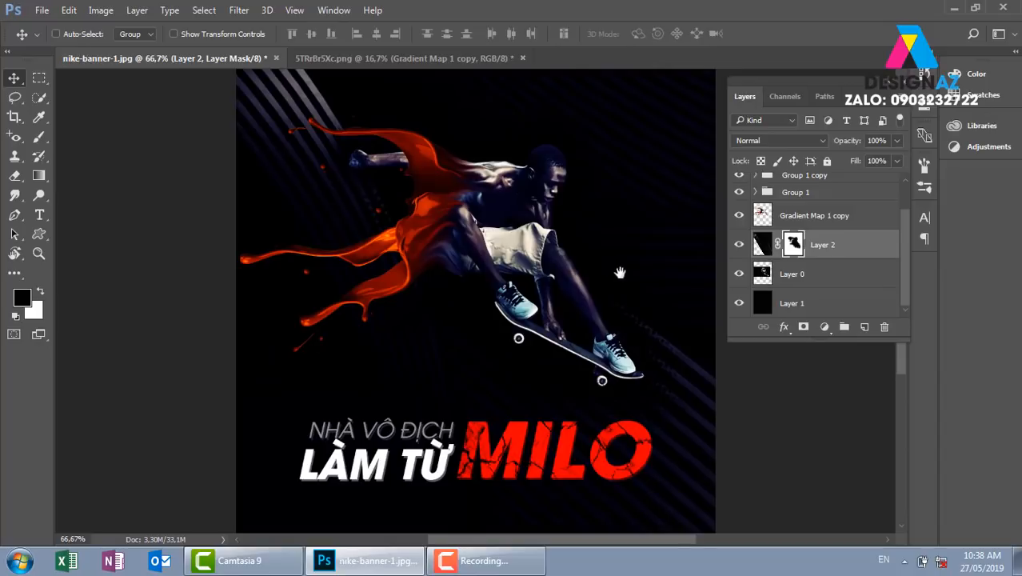
{"action": "left_click_drag", "start_coordinate": [621, 269], "coordinate": [585, 267]}
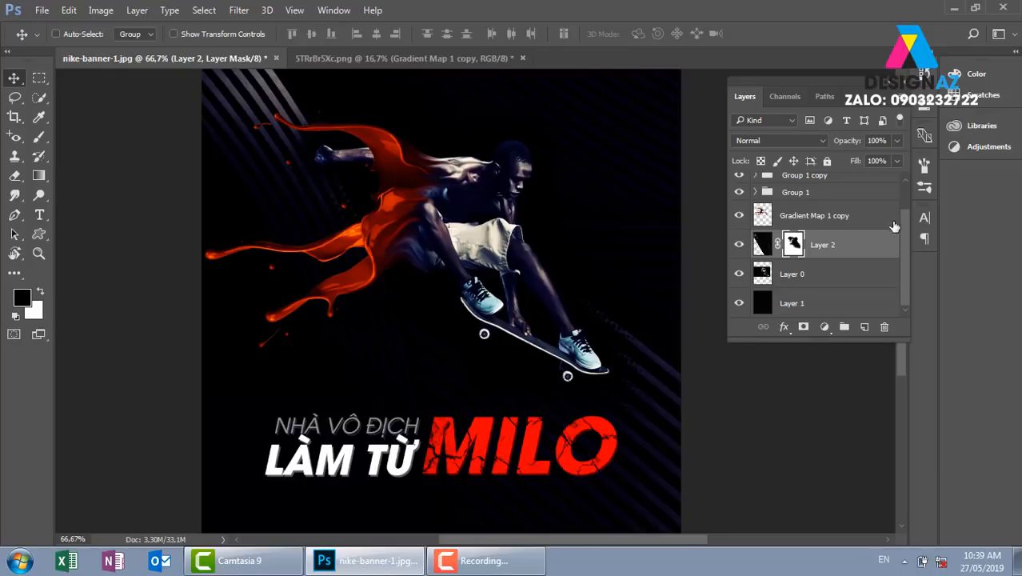
Expand the two headline text groups and select the masked milo text layer in Group 1, undoing a test move.
{"action": "right_click", "coordinate": [485, 440]}
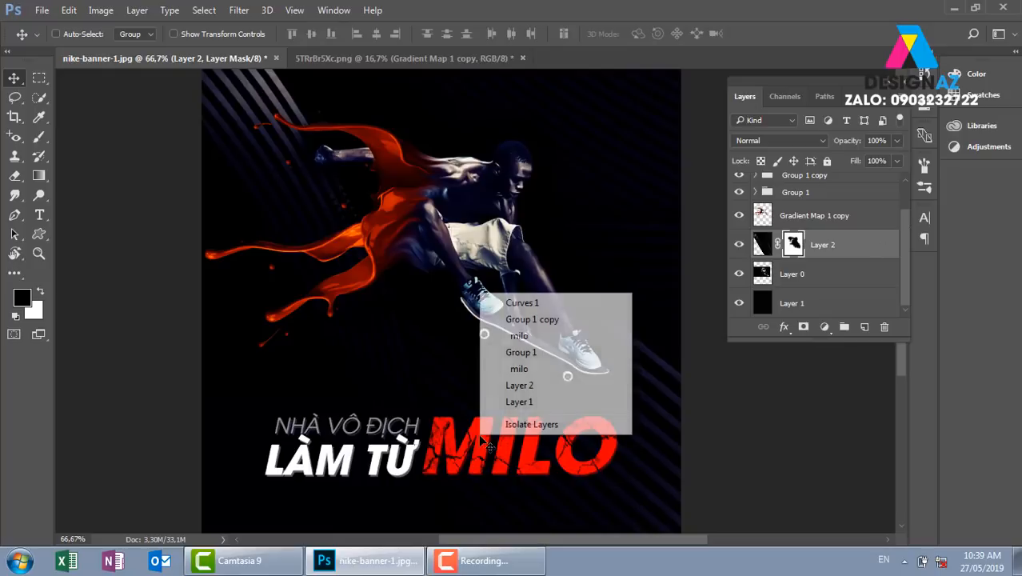
{"action": "left_click", "coordinate": [511, 336]}
{"action": "left_click_drag", "start_coordinate": [489, 433], "coordinate": [497, 398]}
{"action": "key", "text": "ctrl+z"}
{"action": "left_click", "coordinate": [820, 232]}
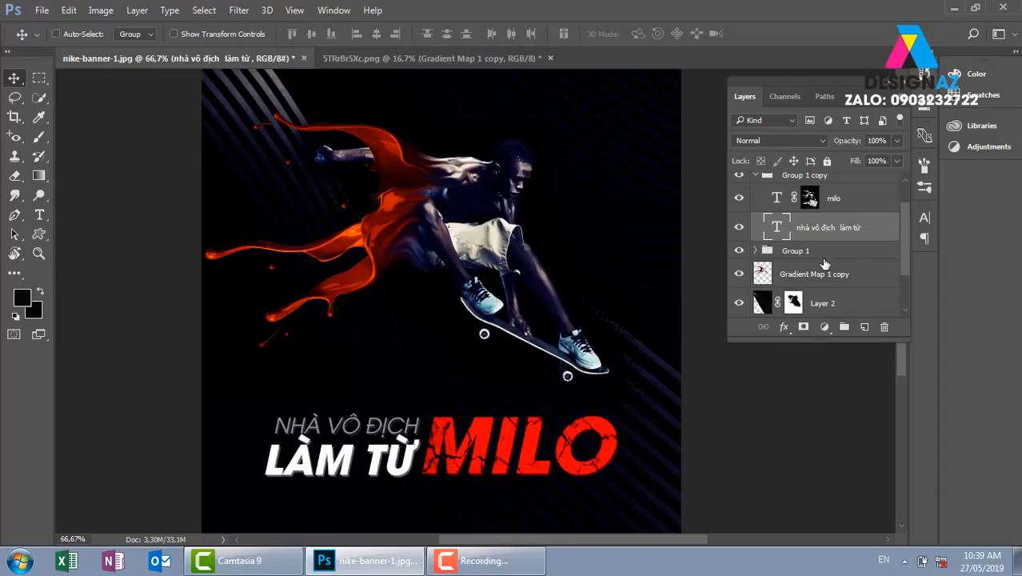
{"action": "left_click", "coordinate": [755, 251]}
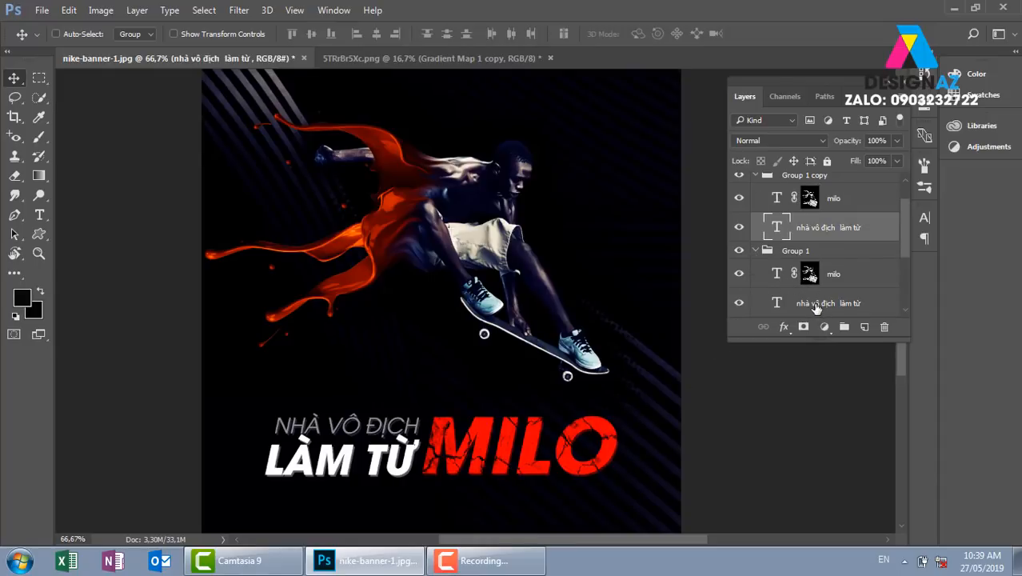
{"action": "left_click", "coordinate": [812, 303]}
{"action": "left_click", "coordinate": [871, 274]}
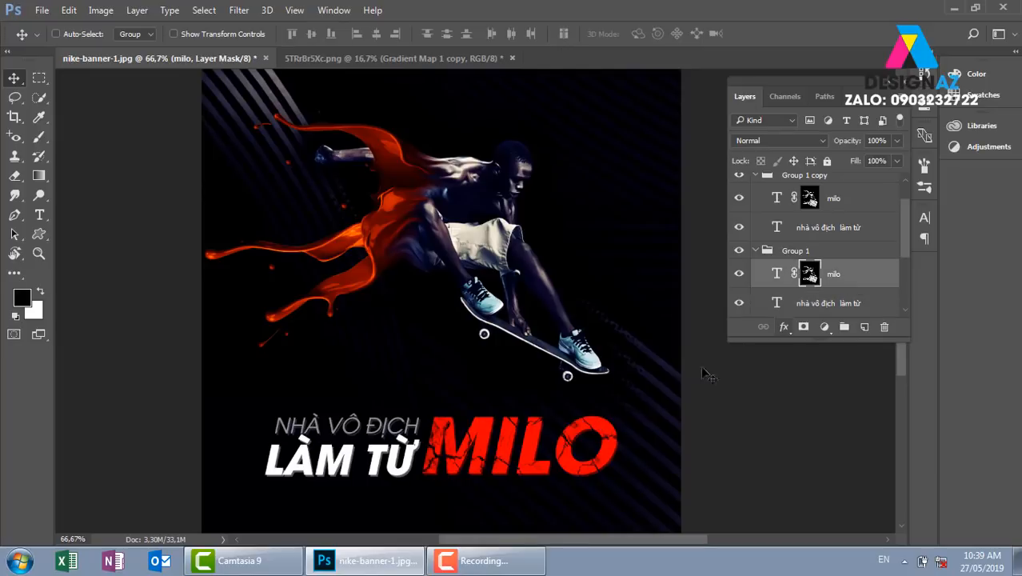
{"action": "left_click_drag", "start_coordinate": [508, 458], "coordinate": [538, 453]}
{"action": "right_click", "coordinate": [836, 279]}
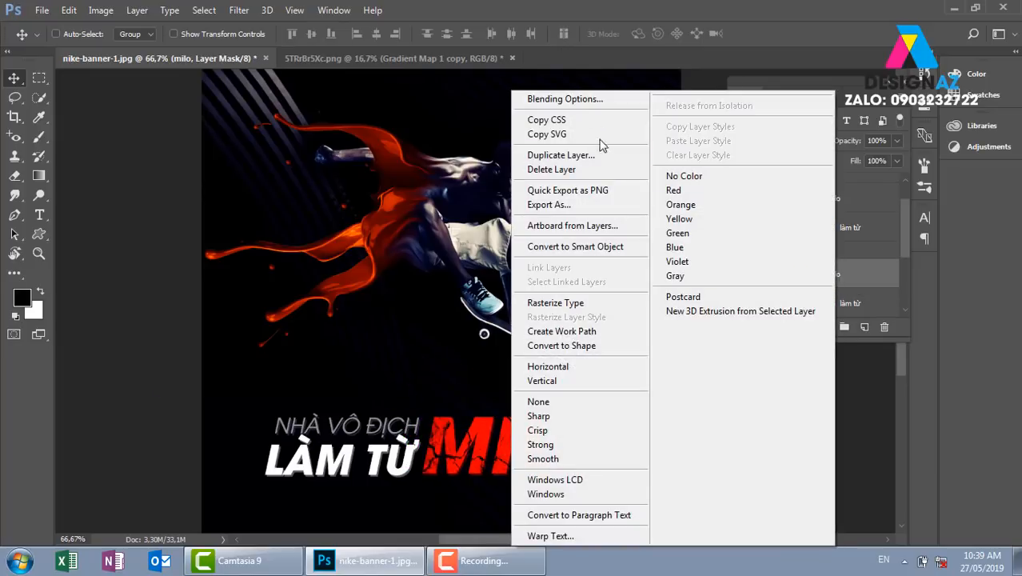
{"action": "left_click", "coordinate": [580, 94]}
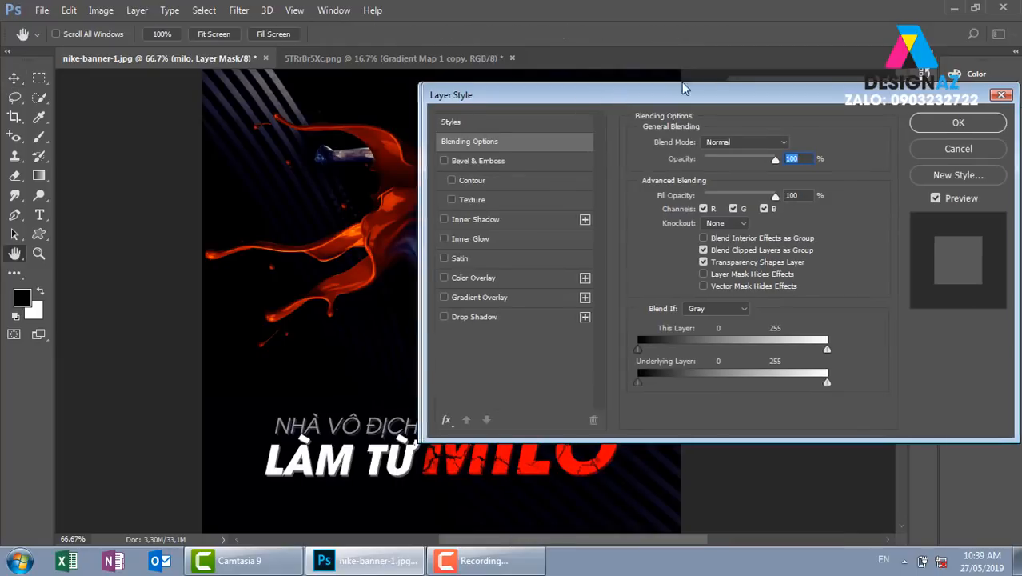
{"action": "left_click_drag", "start_coordinate": [612, 86], "coordinate": [774, 66]}
{"action": "left_click", "coordinate": [714, 139]}
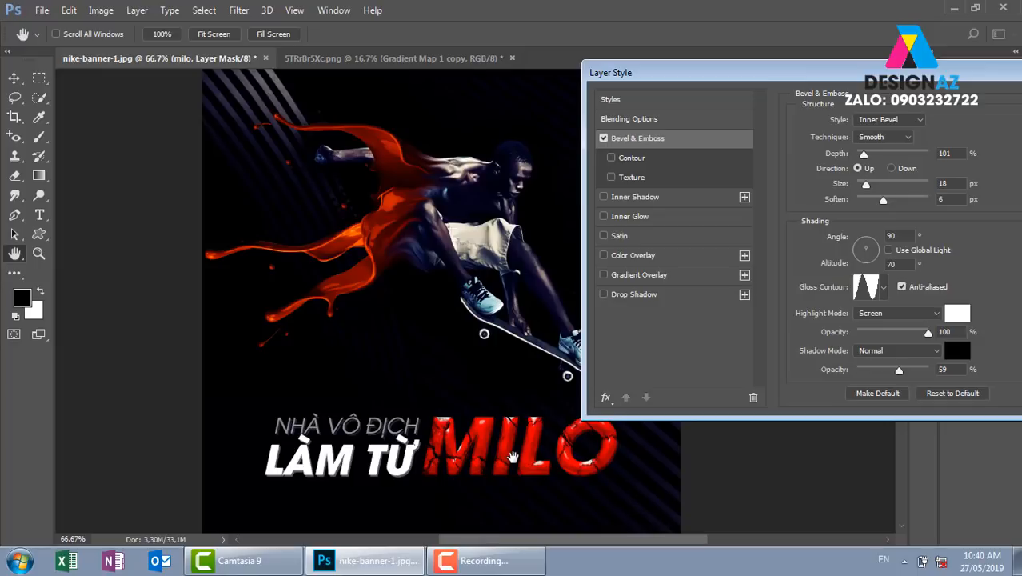
{"action": "left_click", "coordinate": [901, 144]}
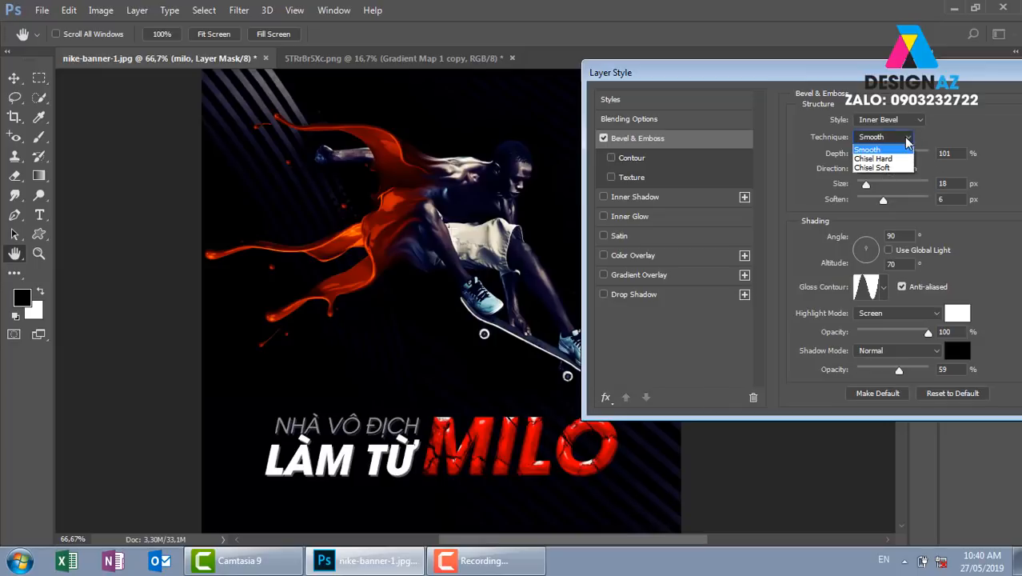
{"action": "left_click", "coordinate": [896, 151]}
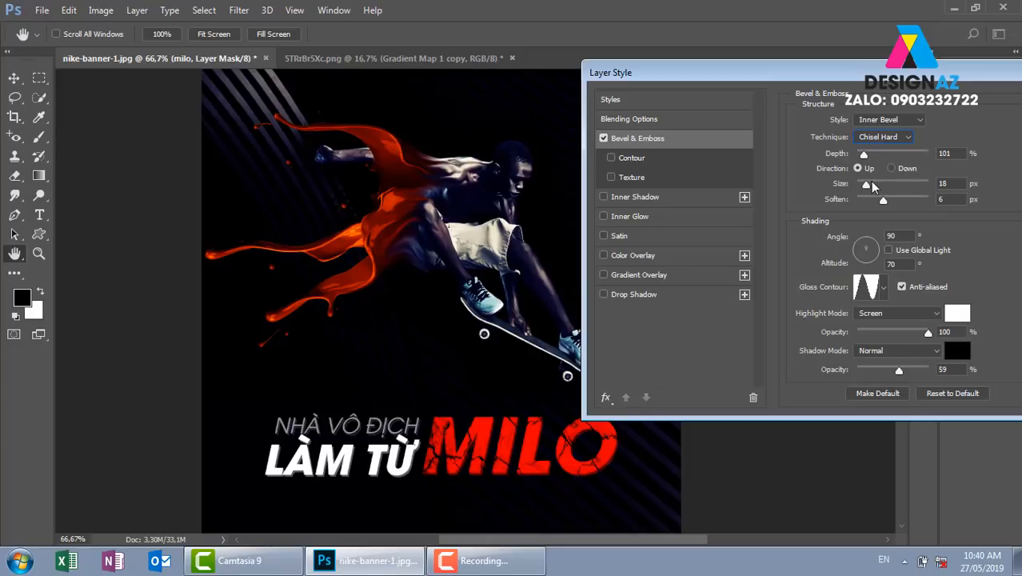
{"action": "left_click_drag", "start_coordinate": [868, 186], "coordinate": [940, 156]}
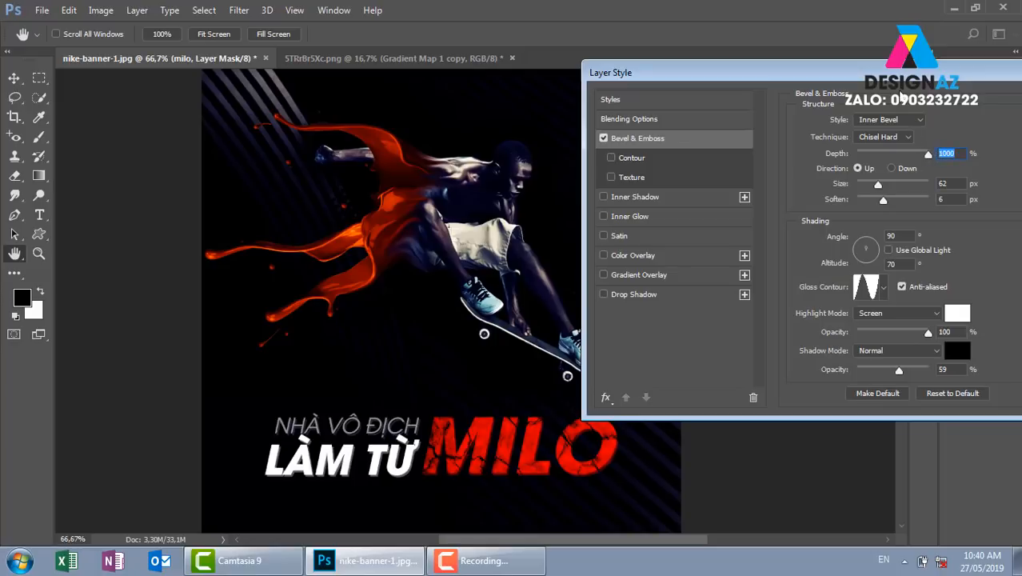
{"action": "left_click_drag", "start_coordinate": [902, 72], "coordinate": [690, 73]}
{"action": "left_click", "coordinate": [903, 110]}
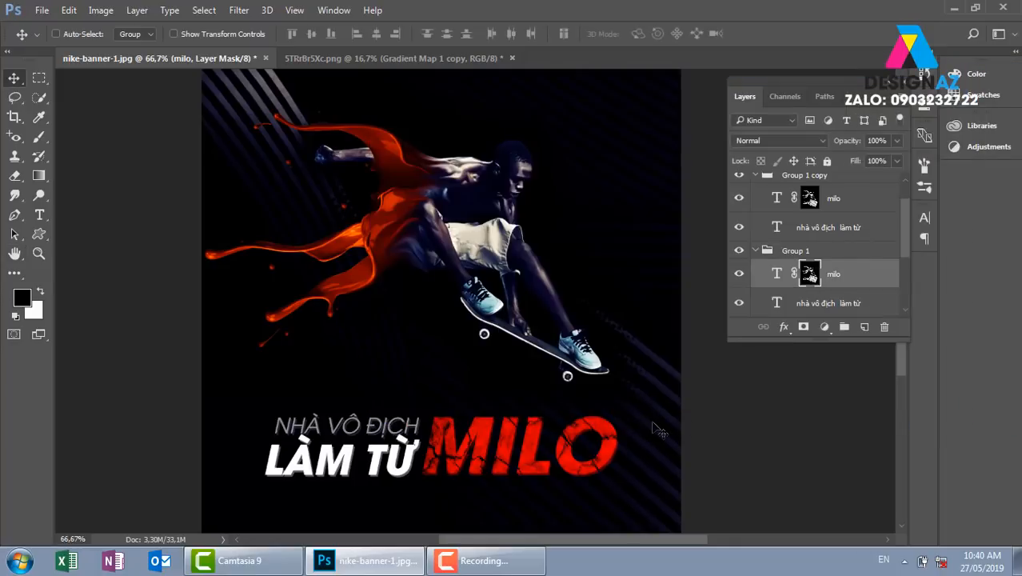
Load the milo text outline as a selection, fill it with black on a new layer in Group 1, and deselect.
{"action": "left_click", "coordinate": [778, 278], "text": "ctrl"}
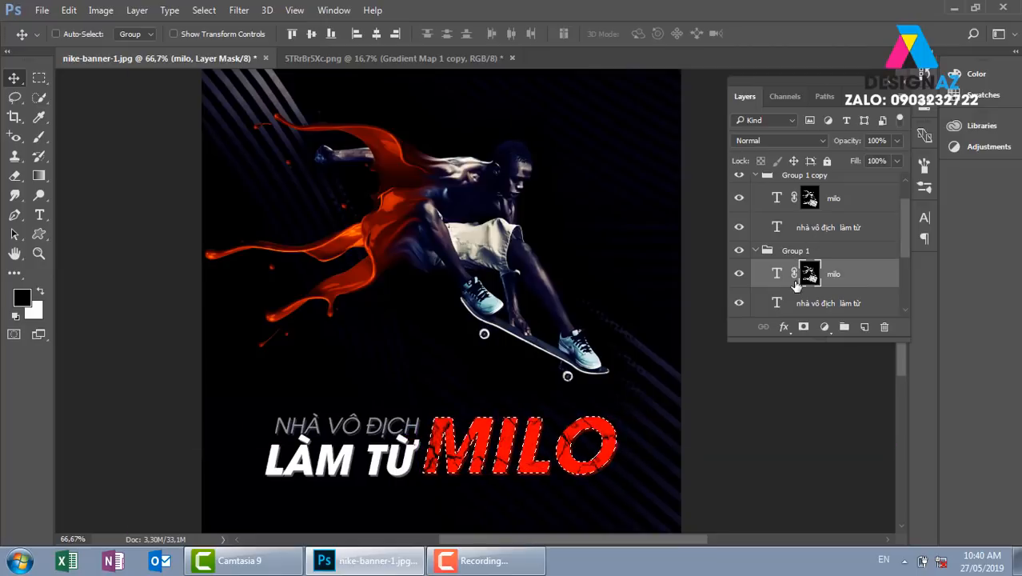
{"action": "left_click", "coordinate": [863, 327]}
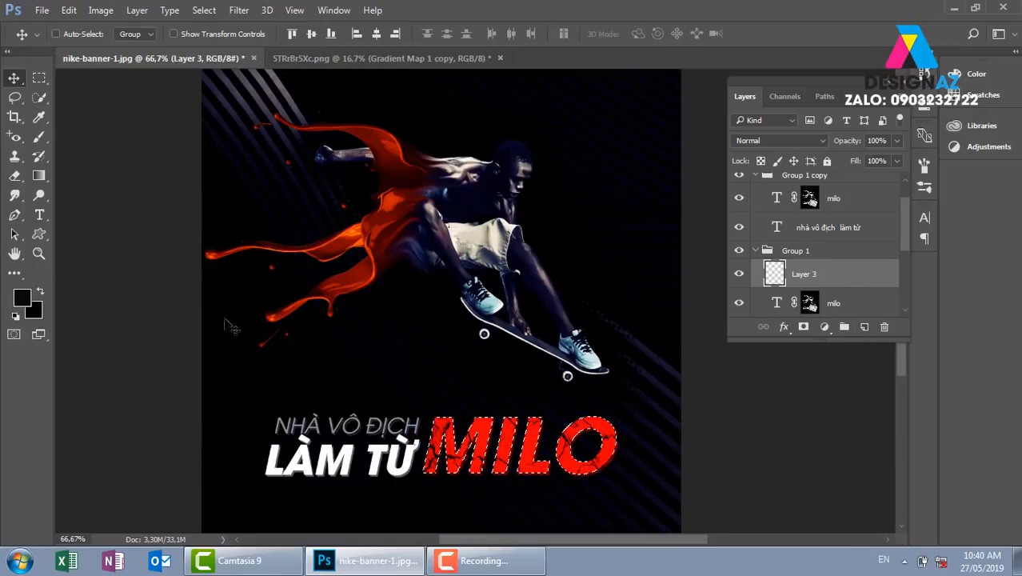
{"action": "key", "text": "alt+BackSpace"}
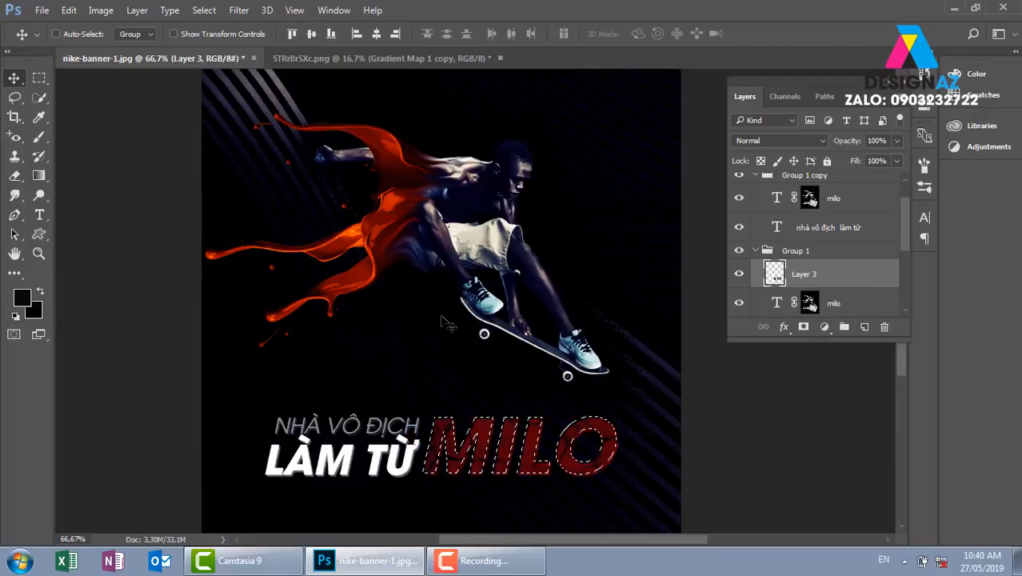
{"action": "key", "text": "ctrl+d"}
{"action": "left_click_drag", "start_coordinate": [563, 456], "coordinate": [627, 392]}
{"action": "key", "text": "ctrl+z"}
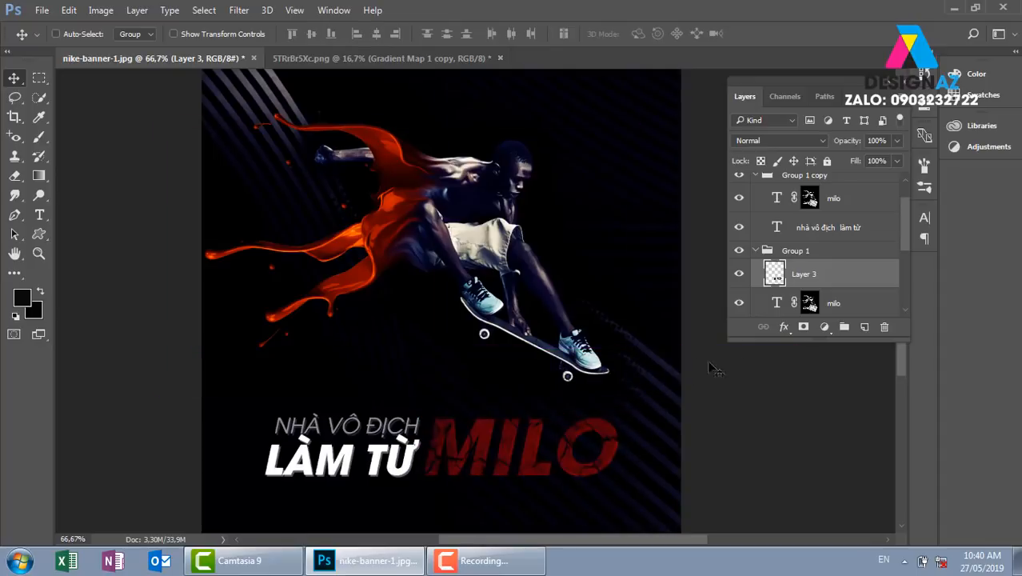
Apply a gray beveled preset layer style to the black MILO fill layer.
{"action": "right_click", "coordinate": [777, 279]}
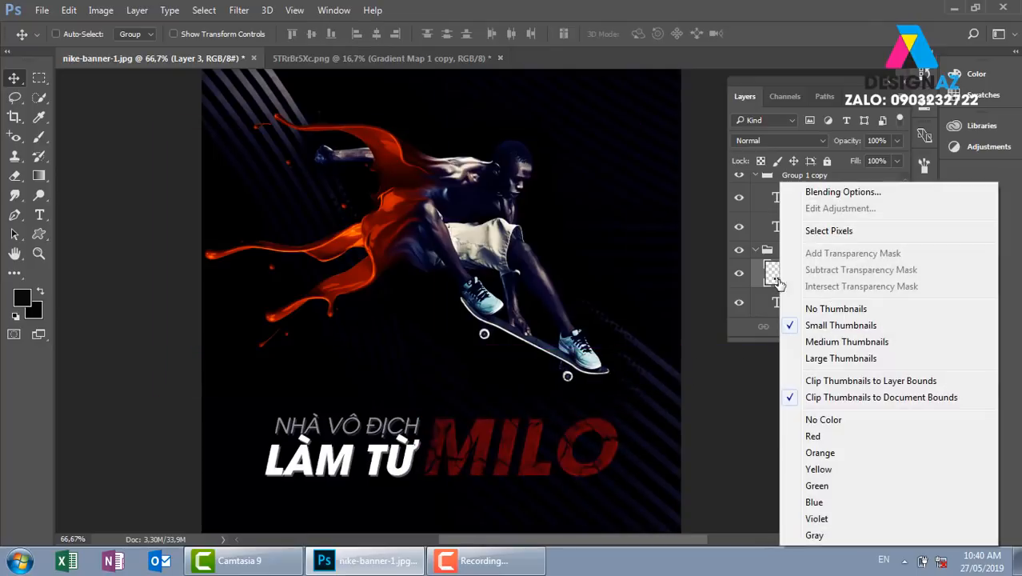
{"action": "left_click", "coordinate": [854, 193]}
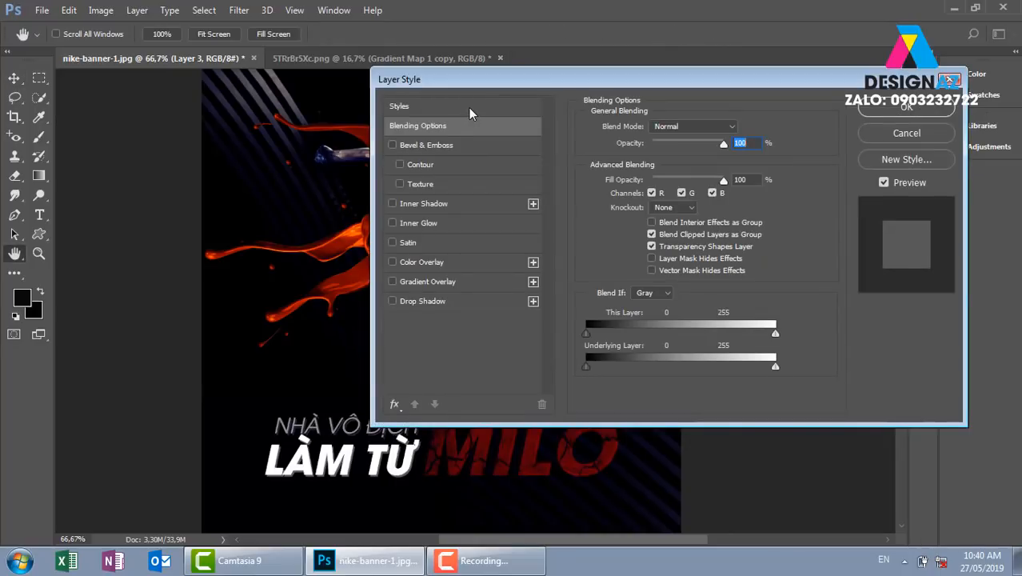
{"action": "left_click", "coordinate": [468, 106]}
{"action": "left_click_drag", "start_coordinate": [650, 86], "coordinate": [852, 40]}
{"action": "left_click", "coordinate": [812, 192]}
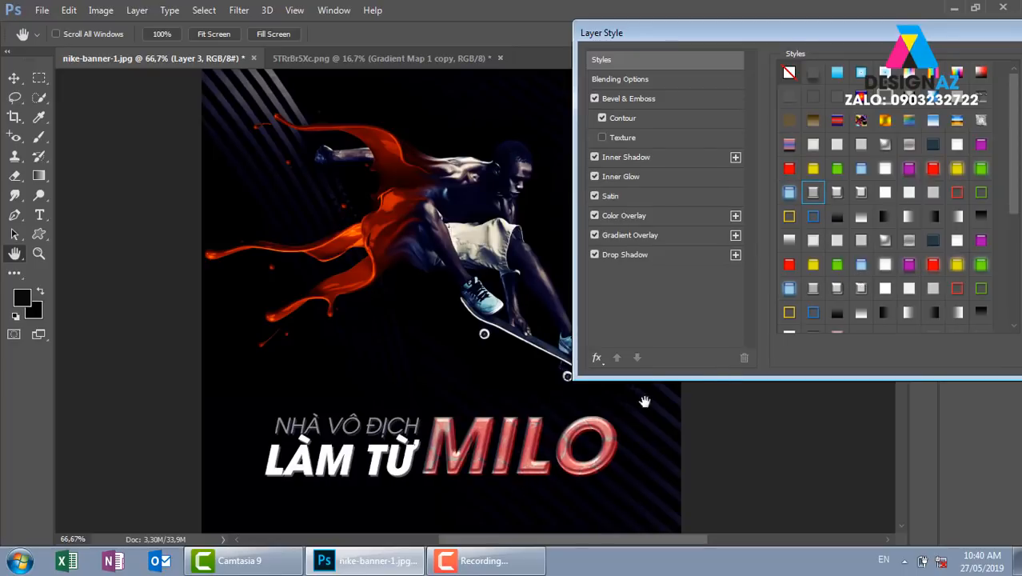
Set the MILO layer's Bevel & Emboss to Chisel Hard with 250 px size and 0 px soften, and apply the style.
{"action": "left_click", "coordinate": [687, 103]}
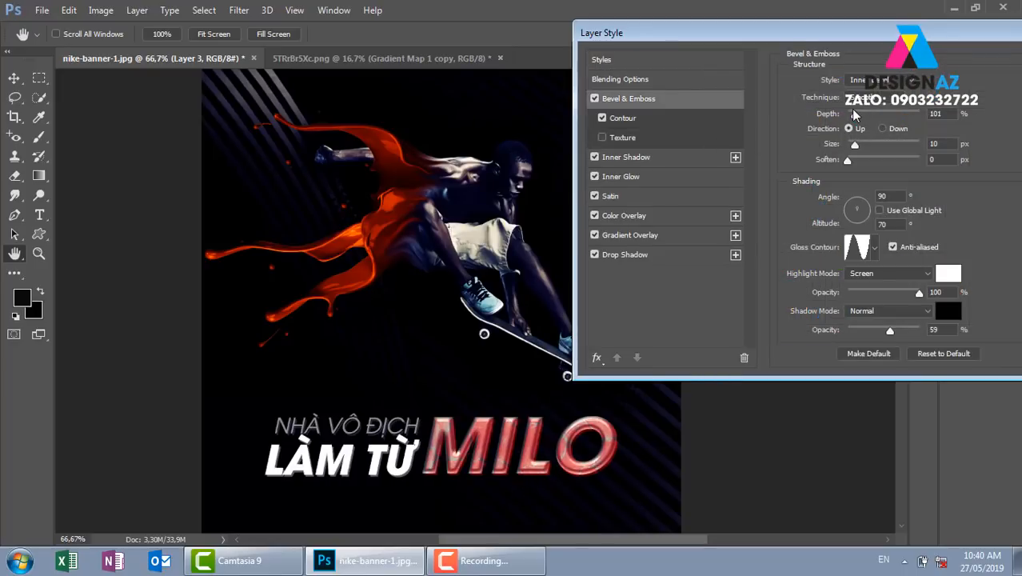
{"action": "left_click", "coordinate": [880, 98]}
{"action": "left_click", "coordinate": [873, 110]}
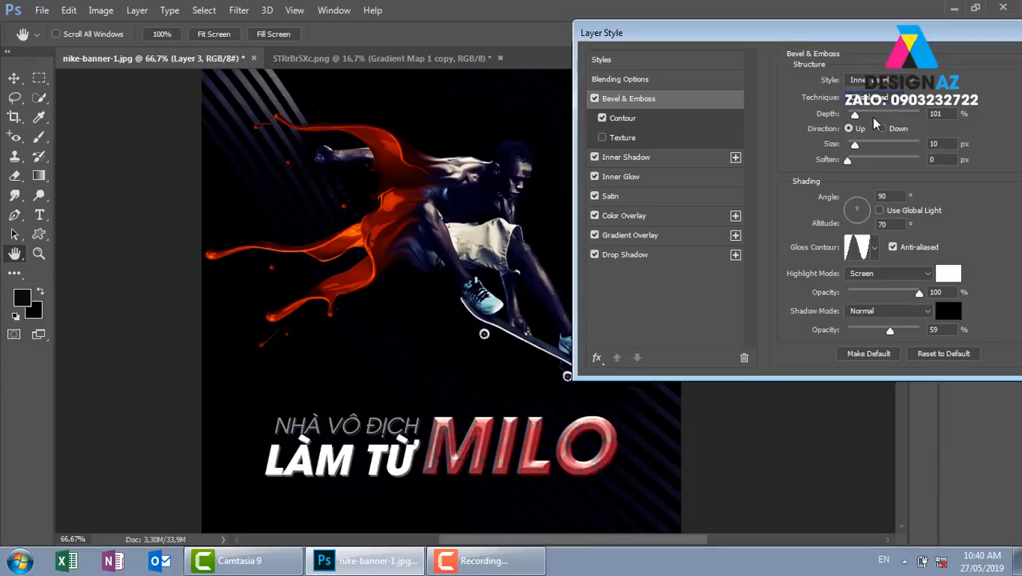
{"action": "left_click_drag", "start_coordinate": [854, 144], "coordinate": [952, 147]}
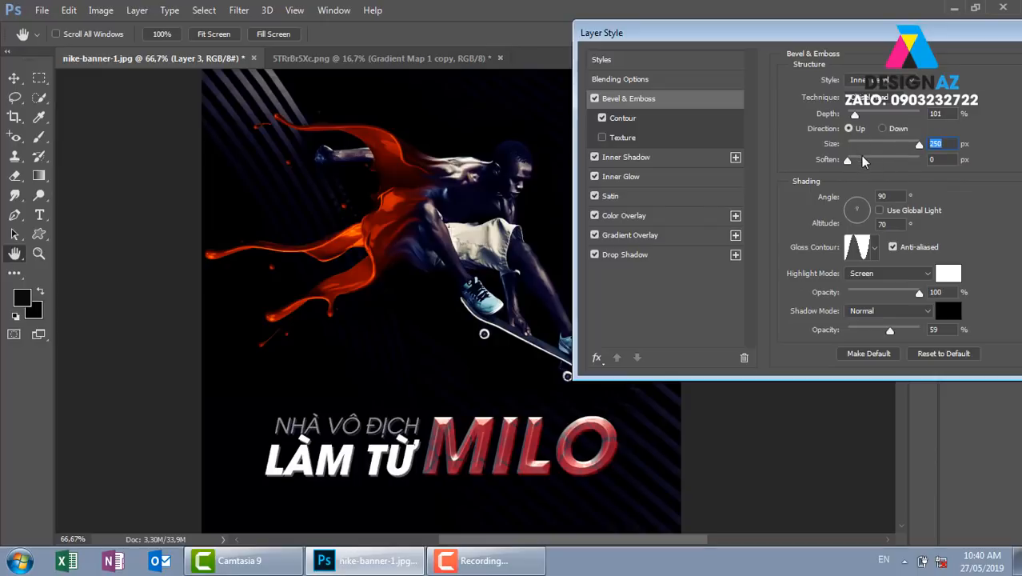
{"action": "mouse_move", "coordinate": [917, 145]}
{"action": "left_mouse_down"}
{"action": "mouse_move", "coordinate": [862, 142]}
{"action": "mouse_move", "coordinate": [924, 142]}
{"action": "left_mouse_up"}
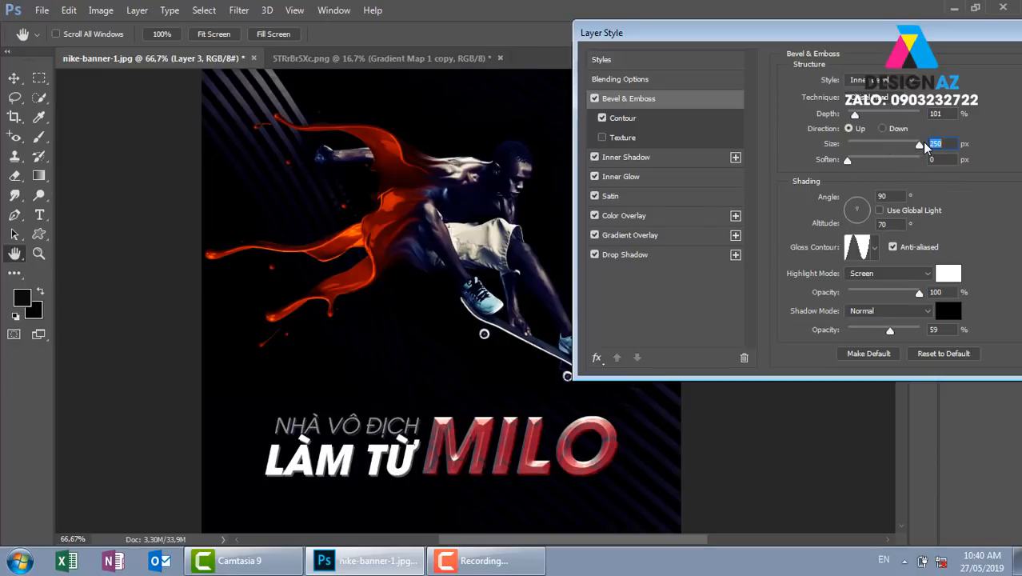
{"action": "left_click", "coordinate": [850, 161]}
{"action": "left_click", "coordinate": [850, 161]}
{"action": "left_click_drag", "start_coordinate": [818, 44], "coordinate": [654, 33]}
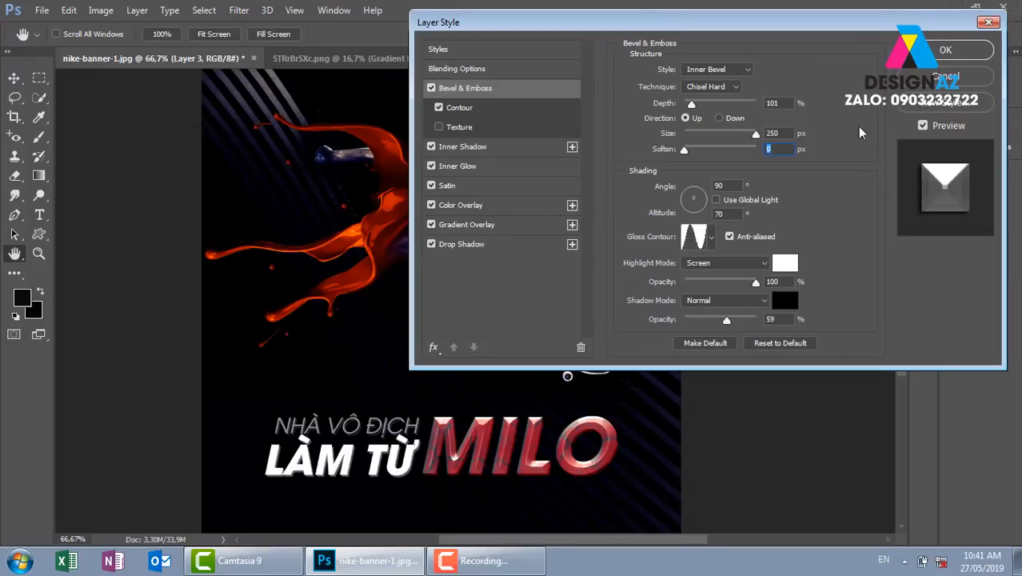
{"action": "left_click", "coordinate": [945, 51]}
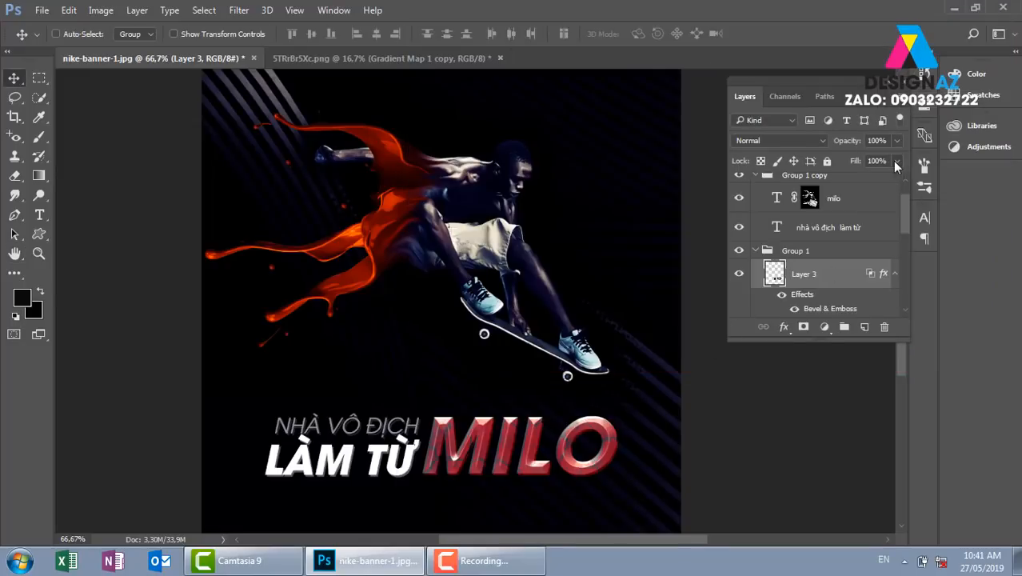
Lower the fill of the beveled Layer 3 in Group 1 to 0% so the cracked red MILO lettering shows through.
{"action": "left_click", "coordinate": [896, 162]}
{"action": "left_click_drag", "start_coordinate": [885, 184], "coordinate": [761, 201]}
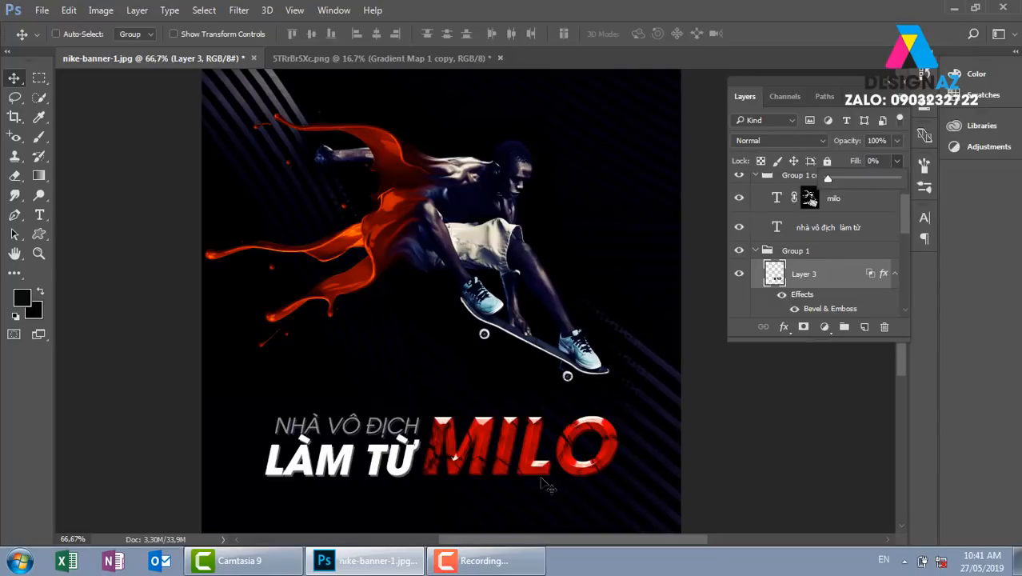
{"action": "key", "text": "ctrl"}
{"action": "key", "text": "ctrl+plus"}
{"action": "key", "text": "ctrl+plus"}
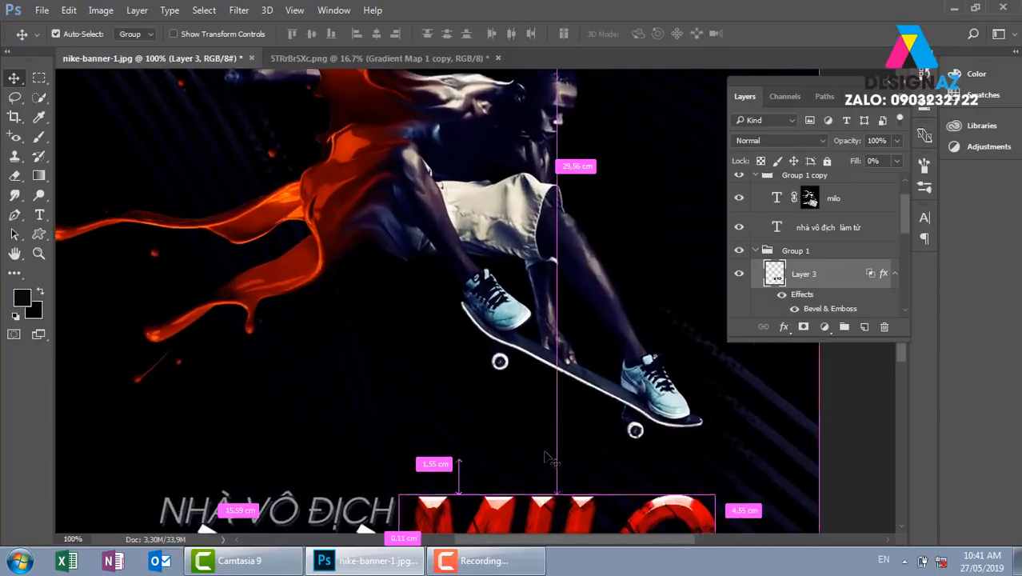
{"action": "left_click_drag", "start_coordinate": [560, 512], "coordinate": [542, 346]}
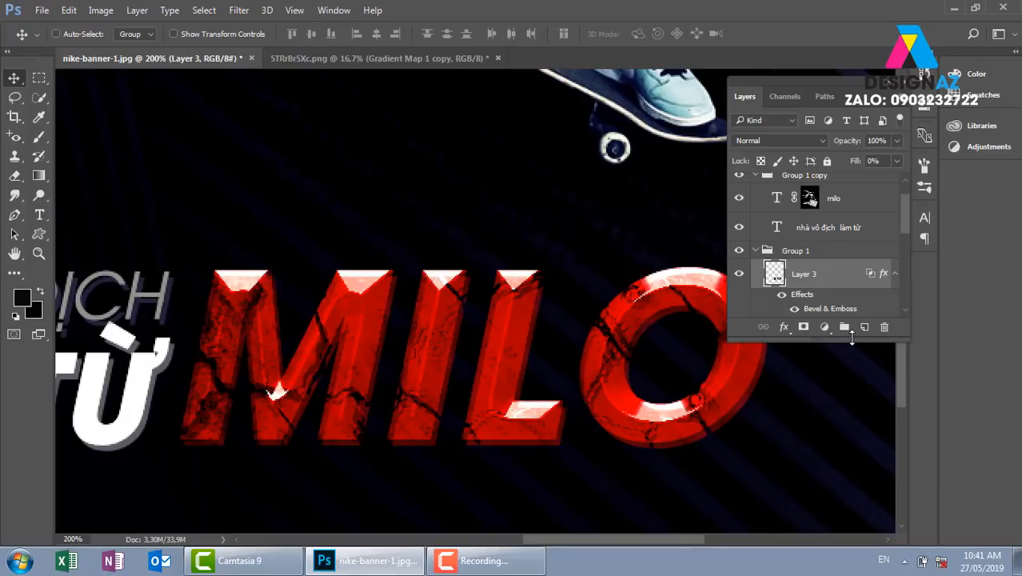
Try a gray #808080 text color on the masked milo layer in Group 1.
{"action": "left_click_drag", "start_coordinate": [851, 337], "coordinate": [847, 439]}
{"action": "left_click_drag", "start_coordinate": [908, 312], "coordinate": [904, 345]}
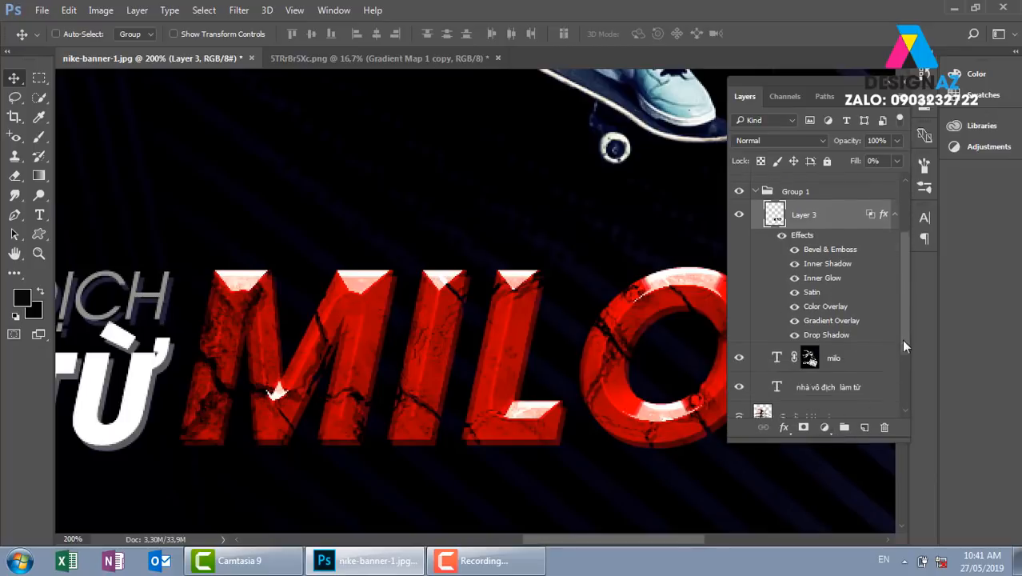
{"action": "scroll", "coordinate": [903, 345], "scroll_direction": "down", "scroll_amount": 1}
{"action": "left_click", "coordinate": [782, 336]}
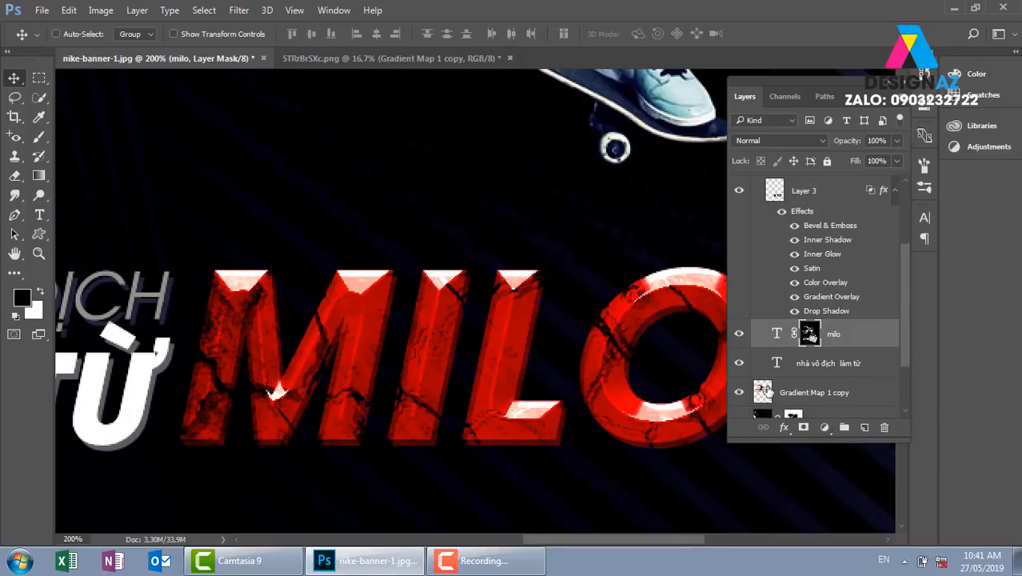
{"action": "key", "text": "t"}
{"action": "left_click", "coordinate": [522, 34]}
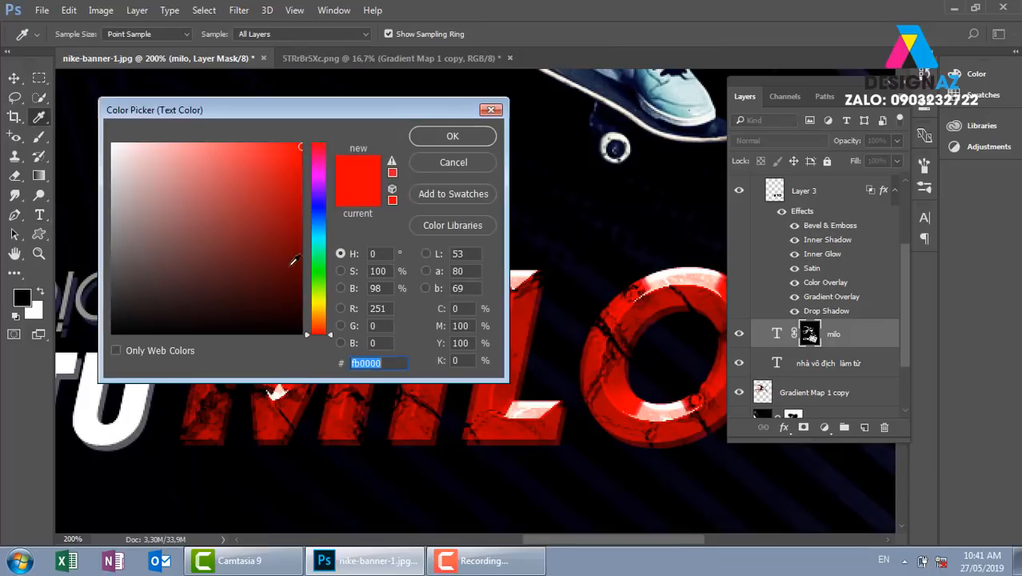
{"action": "left_click", "coordinate": [111, 238]}
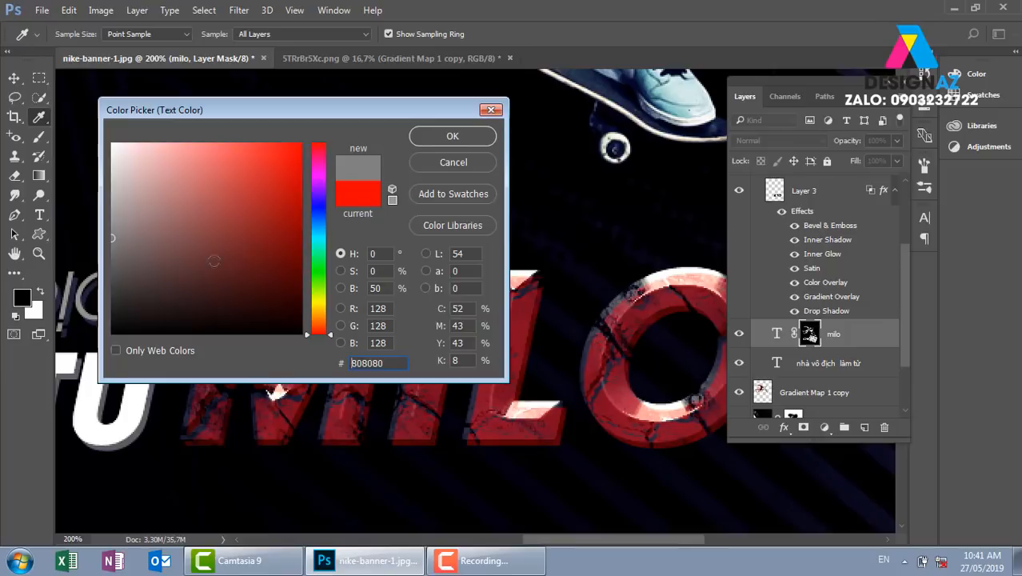
{"action": "left_click", "coordinate": [491, 110]}
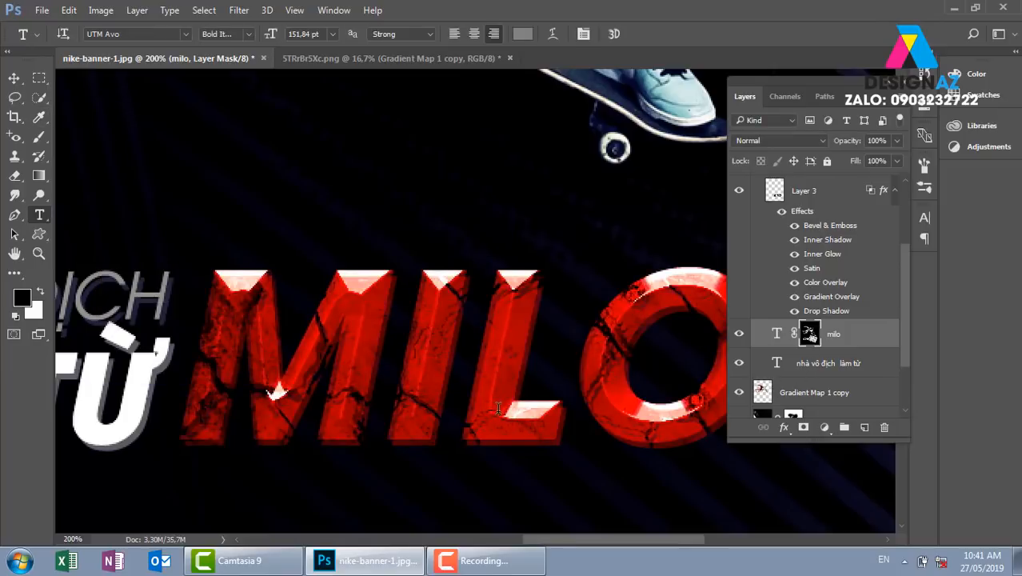
Try moving the milo text layer in Group 1, and undo the move.
{"action": "key", "text": "v"}
{"action": "left_click_drag", "start_coordinate": [438, 414], "coordinate": [489, 467]}
{"action": "key", "text": "ctrl+z"}
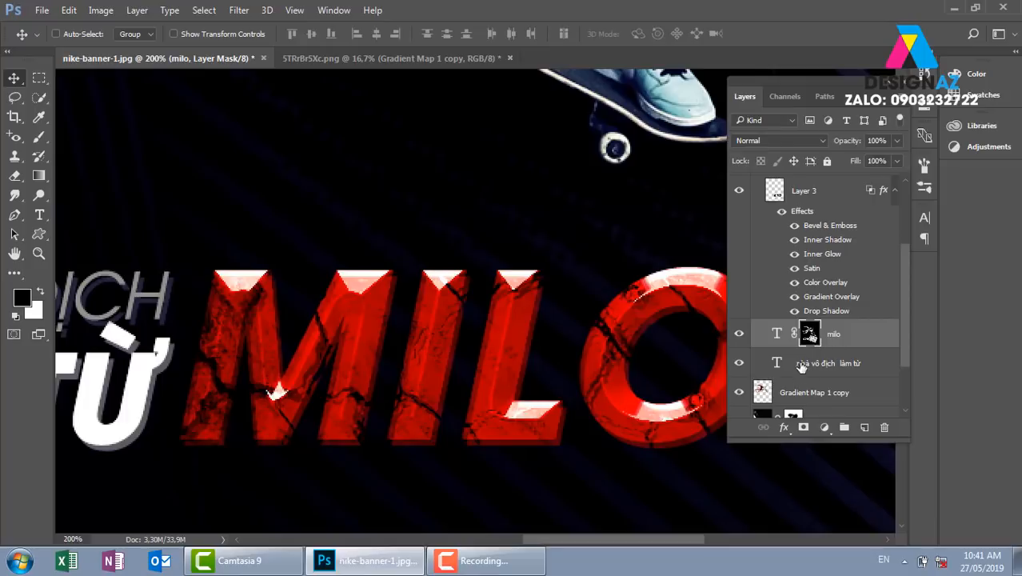
Hide and reshow the "nhà vô địch làm từ" text layer in Group 1, and review the whole poster.
{"action": "left_click", "coordinate": [800, 366]}
{"action": "left_click", "coordinate": [738, 364]}
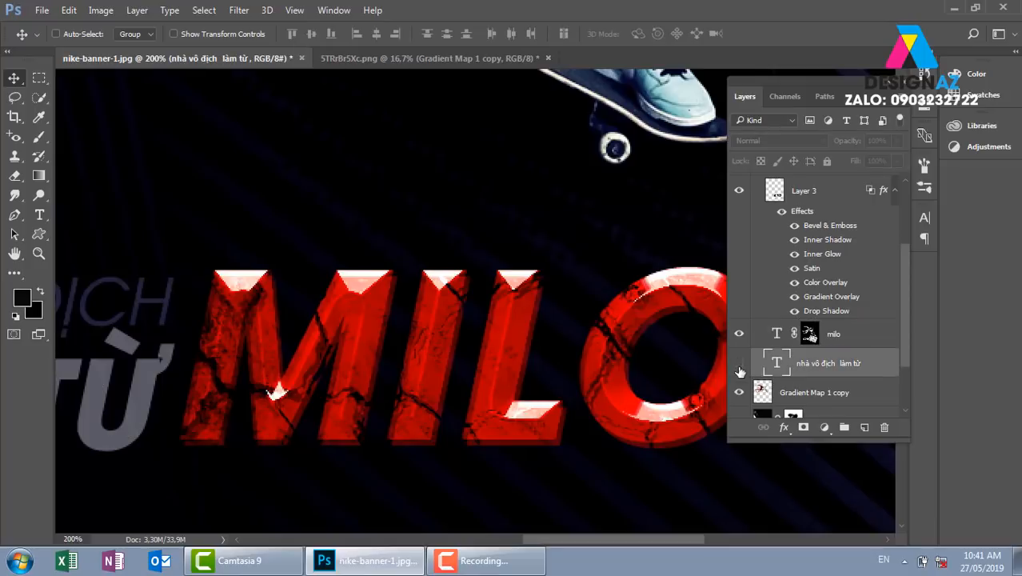
{"action": "left_click", "coordinate": [739, 364]}
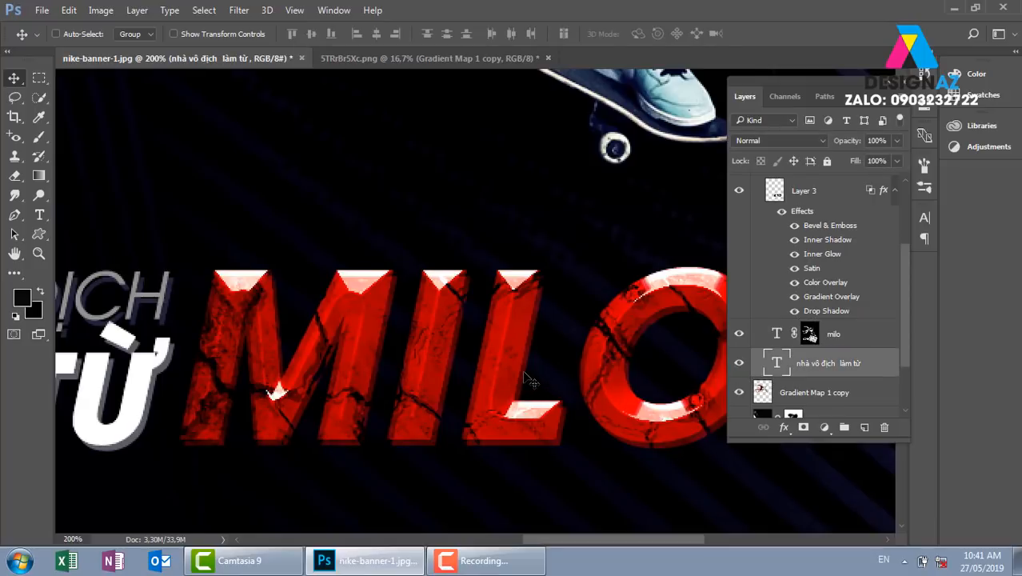
{"action": "key", "text": "ctrl+minus"}
{"action": "key", "text": "ctrl+minus"}
{"action": "key", "text": "ctrl+minus"}
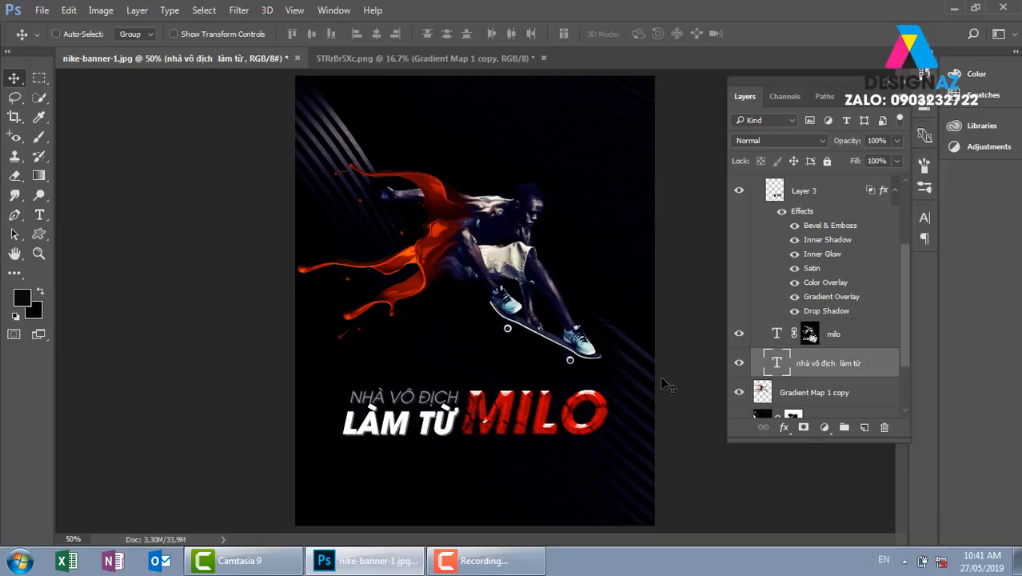
Switch to Windows Explorer and open the poster folder inside PHOTOSHOP on Local Disk (E:).
{"action": "key", "text": "super+e"}
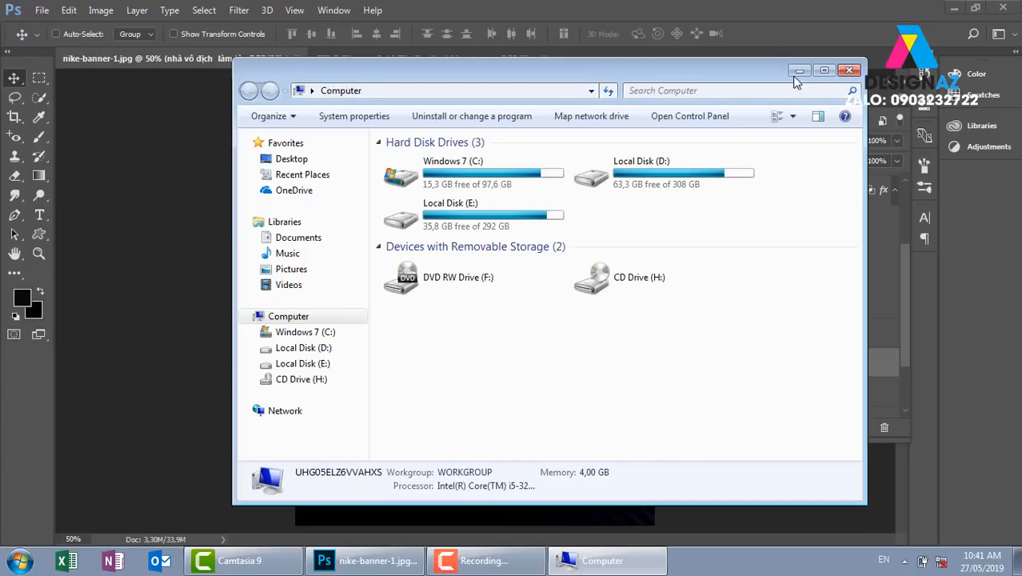
{"action": "left_click", "coordinate": [824, 71]}
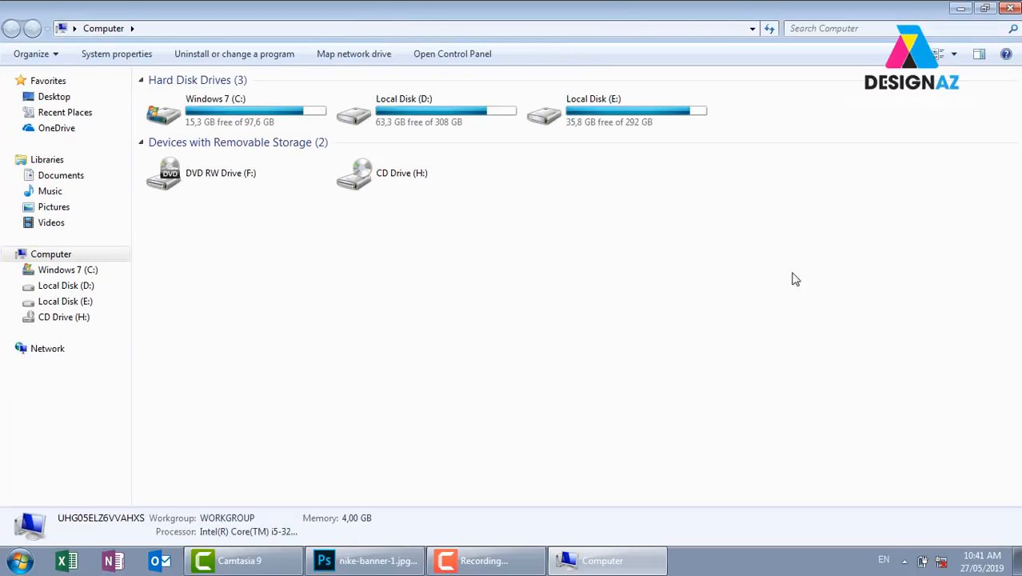
{"action": "double_click", "coordinate": [650, 120]}
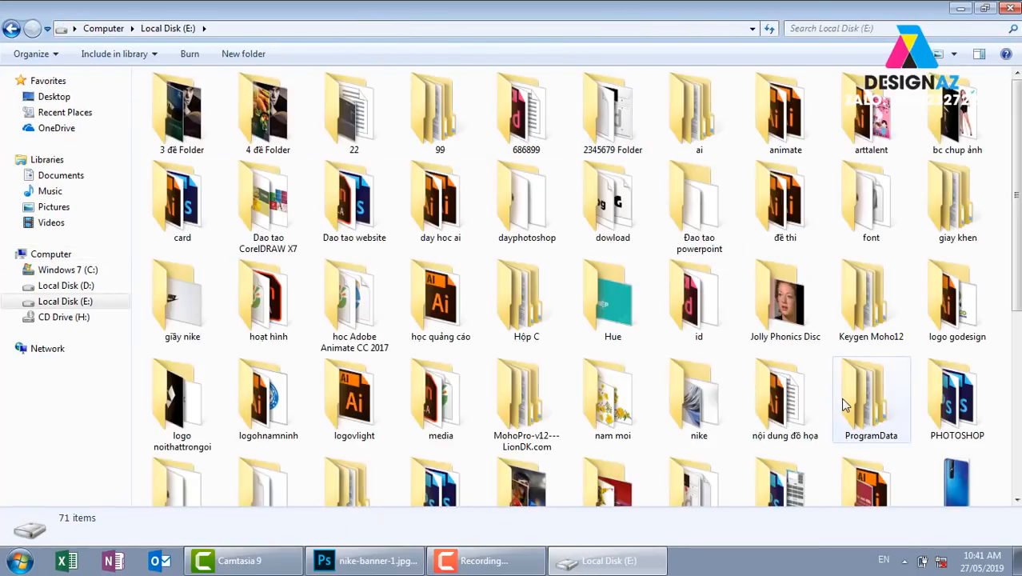
{"action": "scroll", "coordinate": [909, 437], "scroll_direction": "down", "scroll_amount": 5}
{"action": "scroll", "coordinate": [909, 436], "scroll_direction": "up", "scroll_amount": 3}
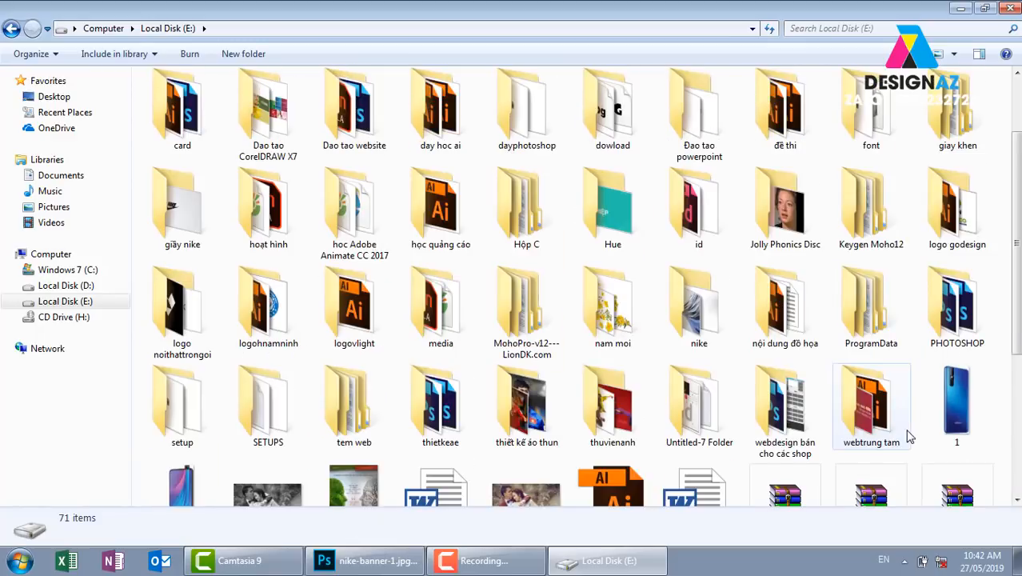
{"action": "double_click", "coordinate": [956, 308]}
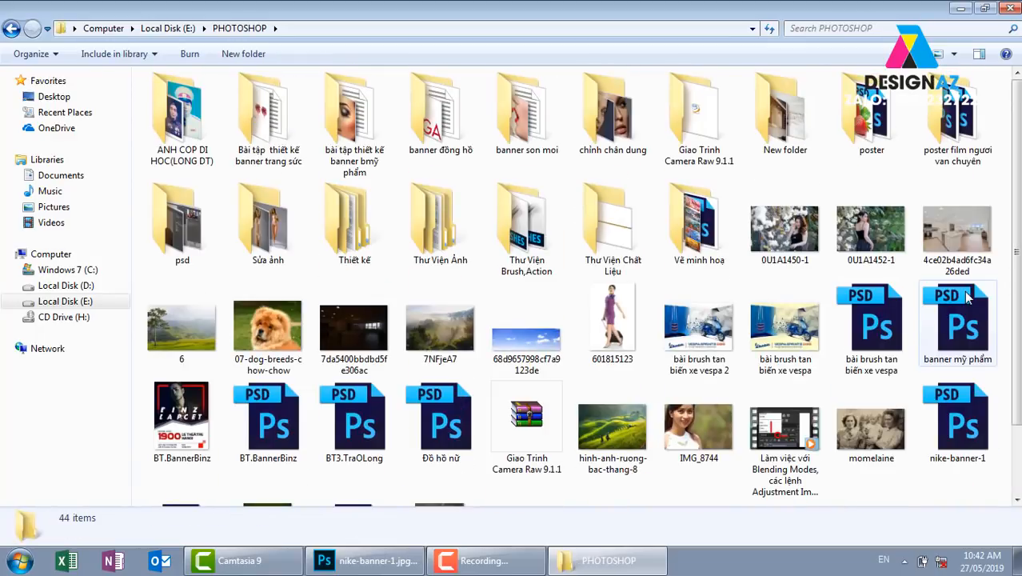
{"action": "double_click", "coordinate": [871, 116]}
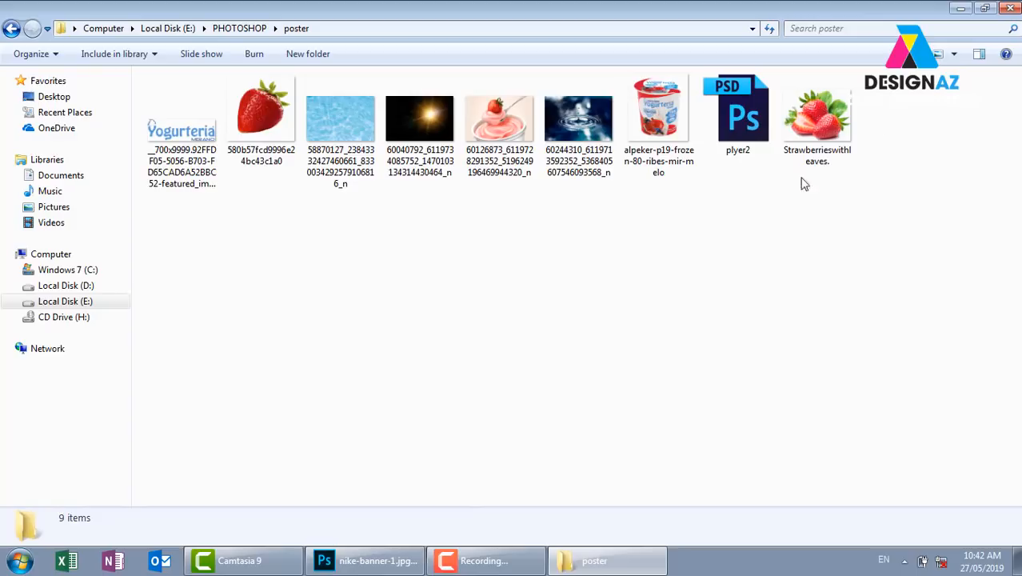
Look through the poster folder's images in Windows Photo Viewer, from the Yogurteria logo to the strawberries, and close the viewer.
{"action": "left_click", "coordinate": [180, 138]}
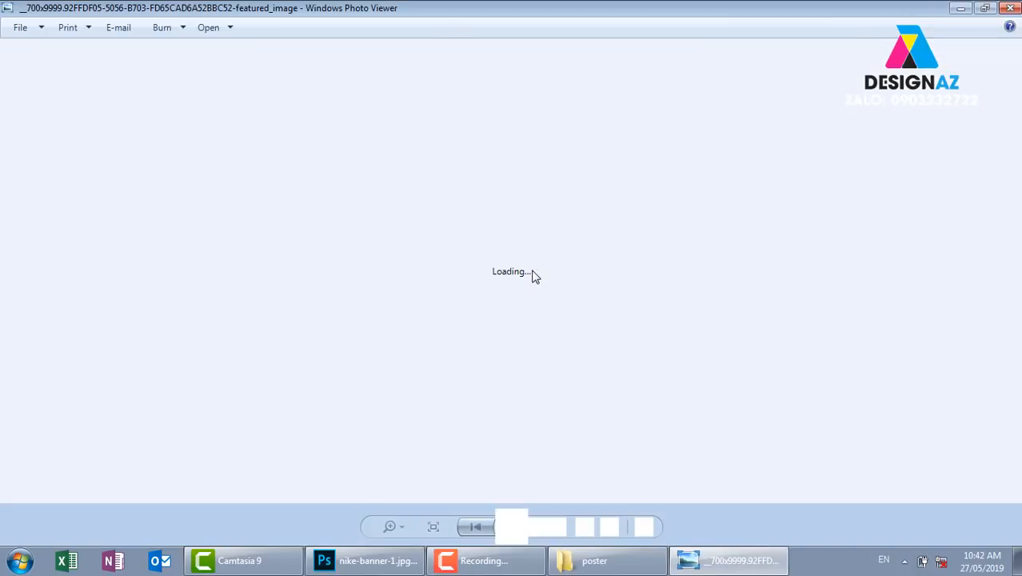
{"action": "key", "text": "Right"}
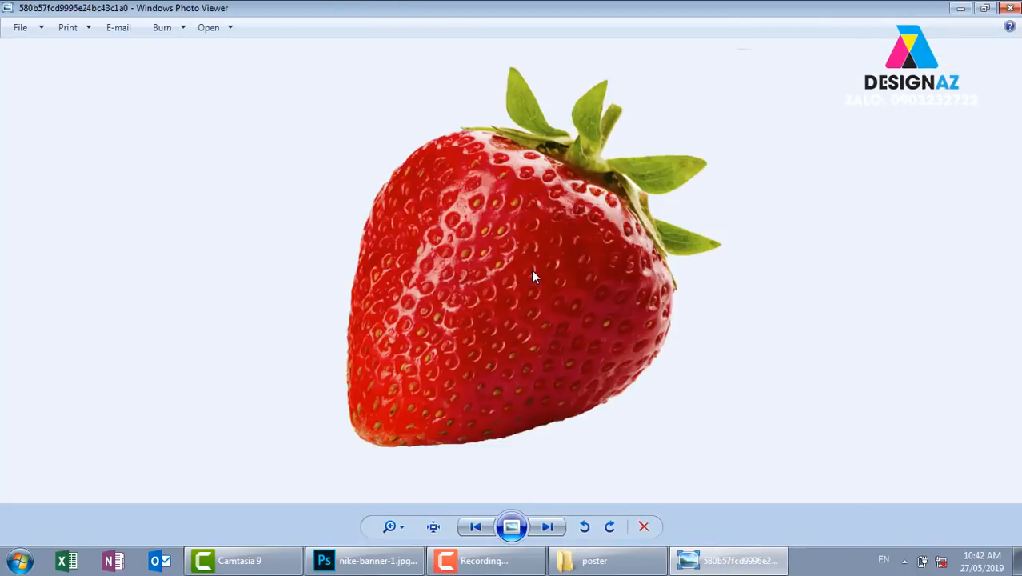
{"action": "key", "text": "Right"}
{"action": "key", "text": "Right"}
{"action": "key", "text": "Right"}
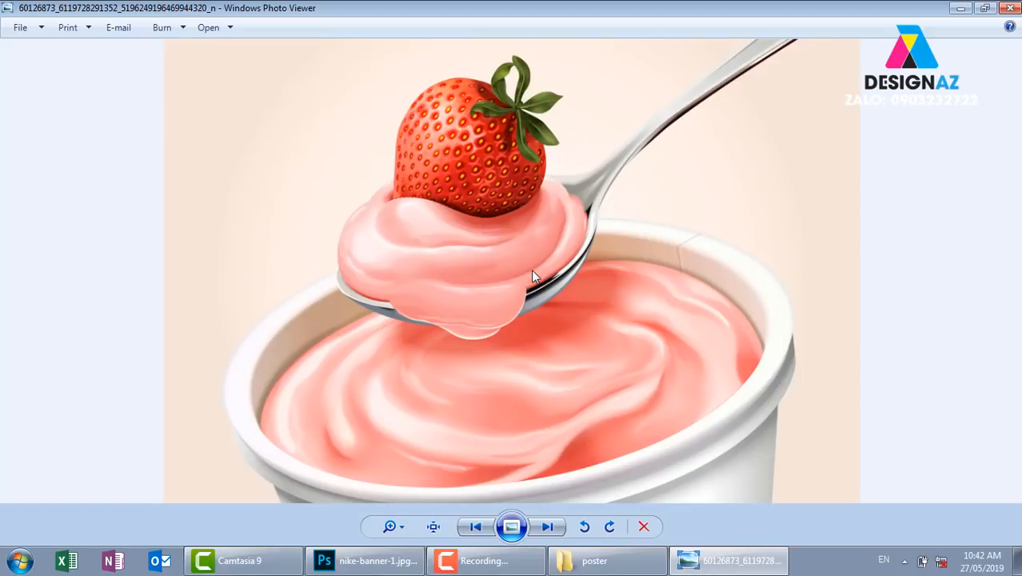
{"action": "key", "text": "Right"}
{"action": "key", "text": "Right"}
{"action": "key", "text": "Right"}
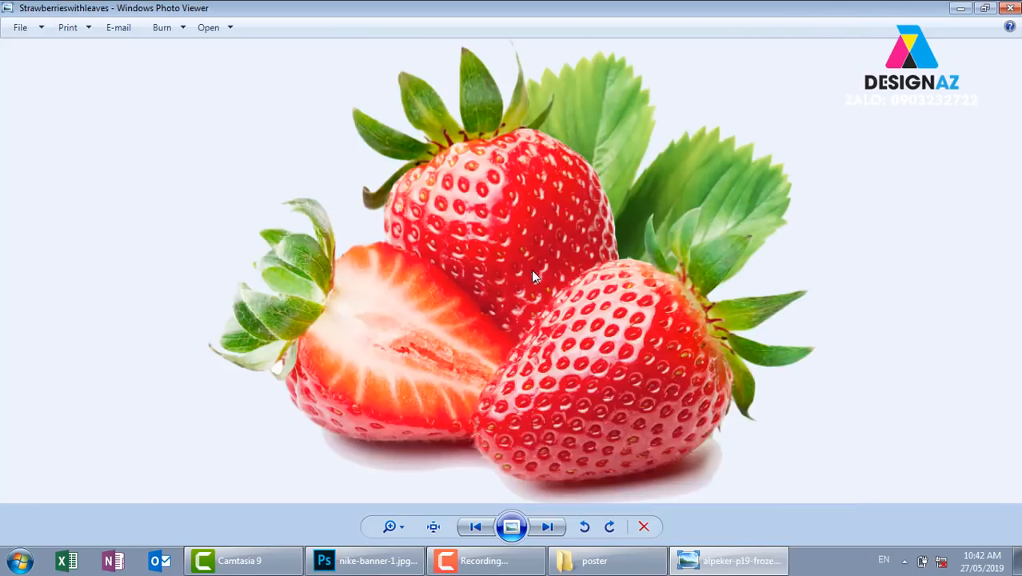
{"action": "left_click", "coordinate": [1010, 8]}
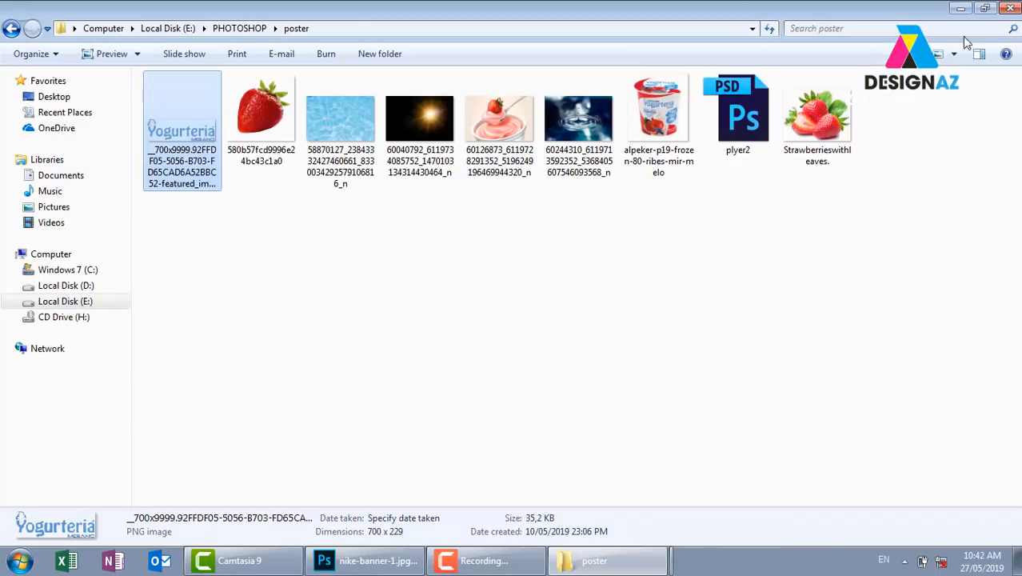
Open plyer2.psd in Photoshop without creating a library, view it and the splash document, and return to nike-banner-1.jpg.
{"action": "left_click", "coordinate": [759, 123]}
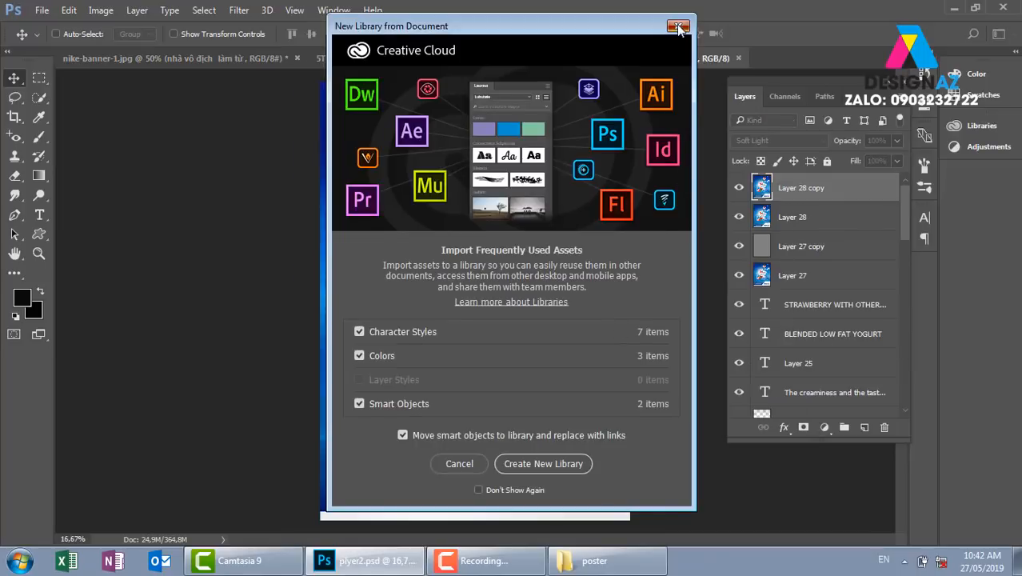
{"action": "left_click", "coordinate": [679, 29]}
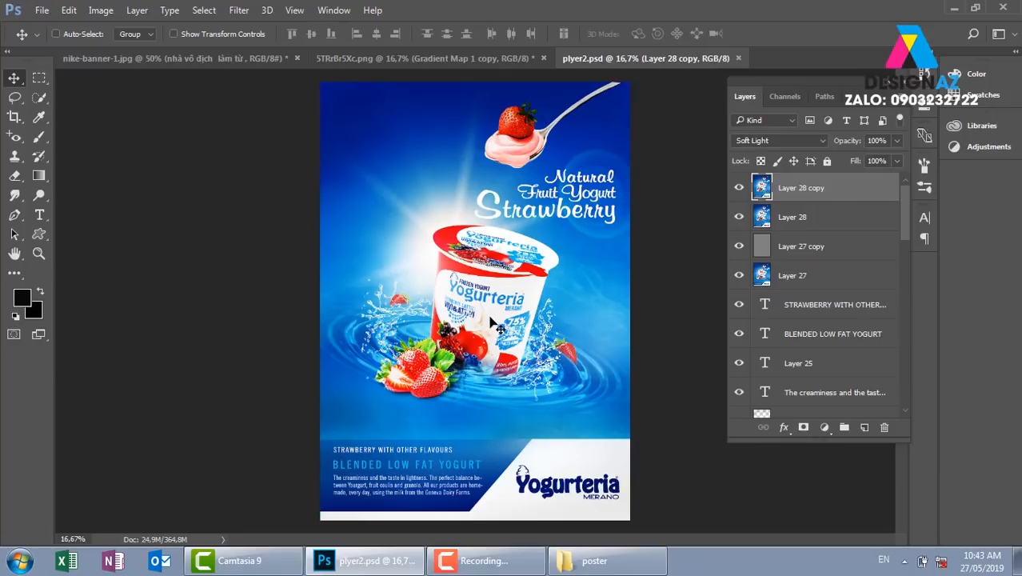
{"action": "left_click", "coordinate": [445, 56]}
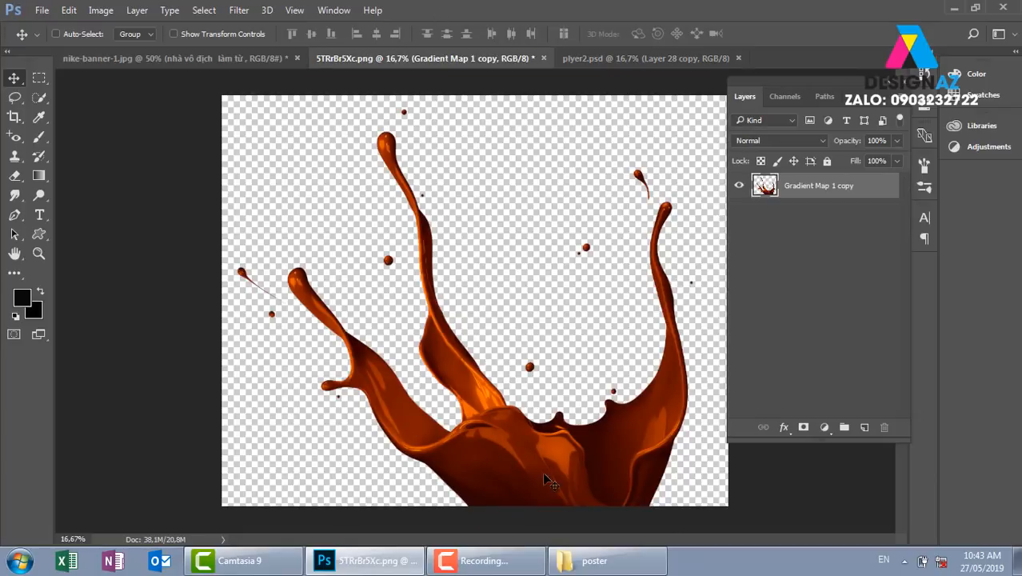
{"action": "left_click", "coordinate": [176, 58]}
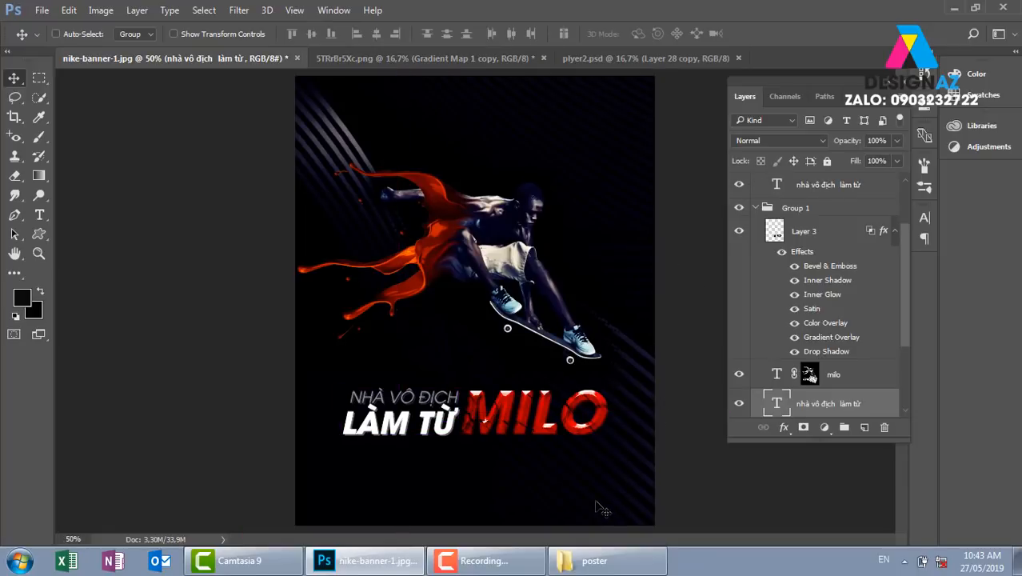
{"action": "left_click", "coordinate": [494, 563]}
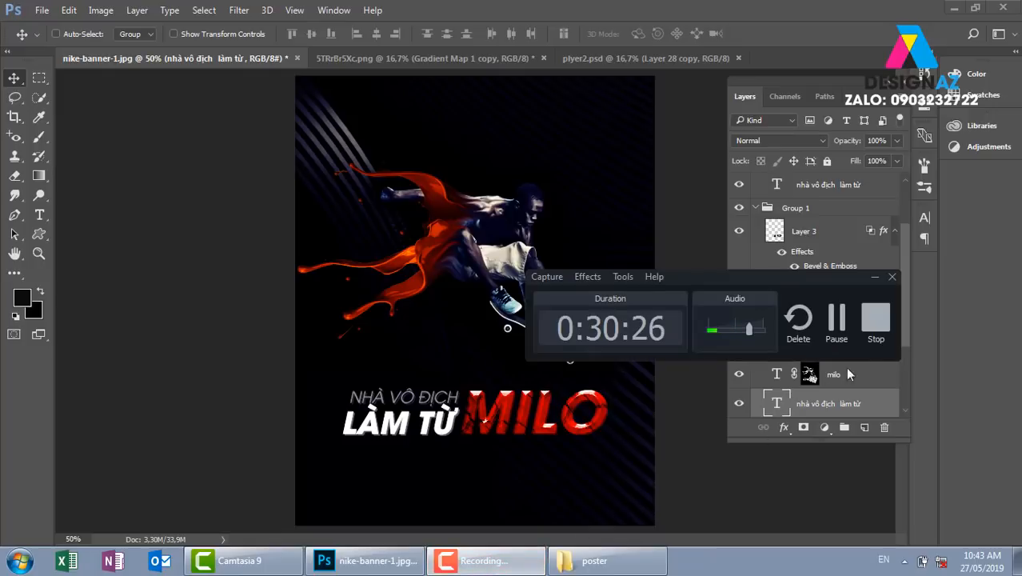